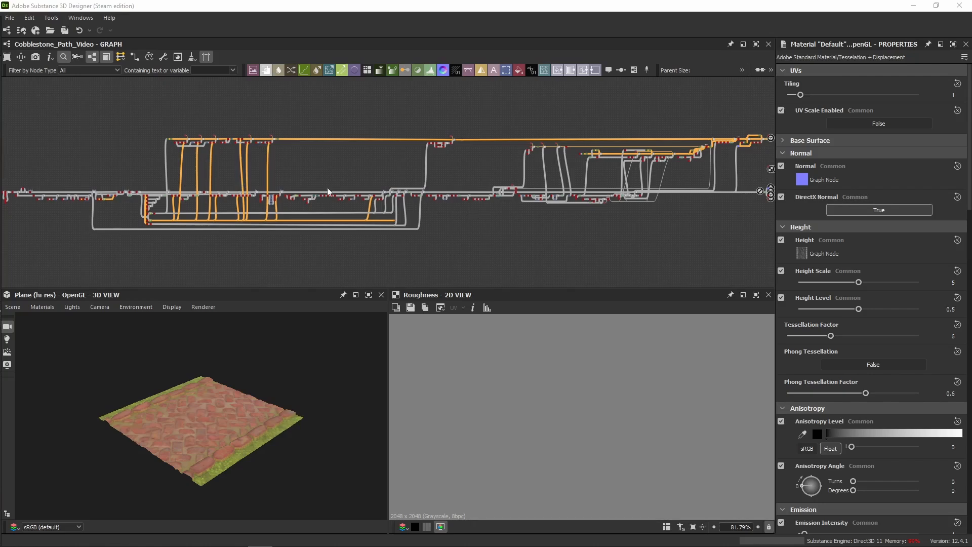
Paste a grayscale Uniform Color node with an output value of 0.55 into an empty area of the graph
scroll(331, 175, up, 5)
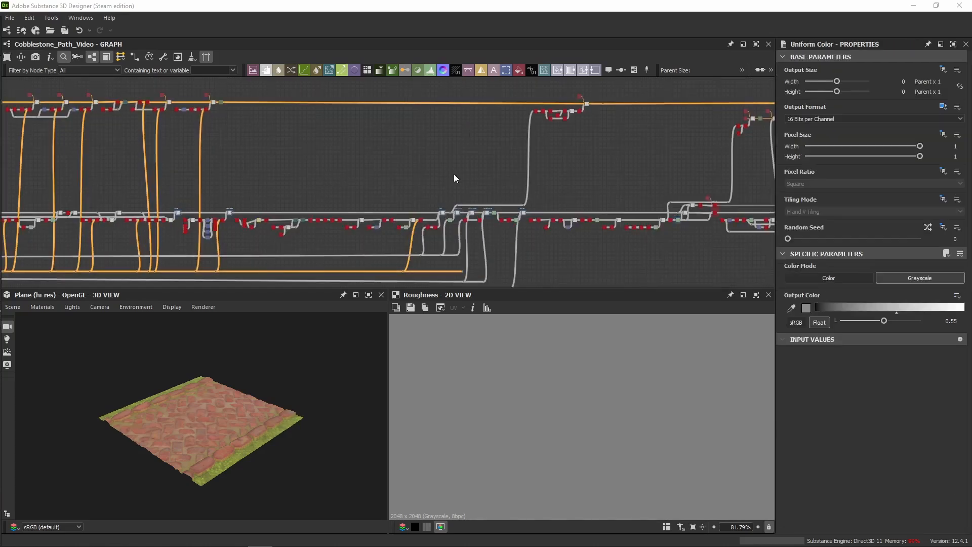
click(446, 172)
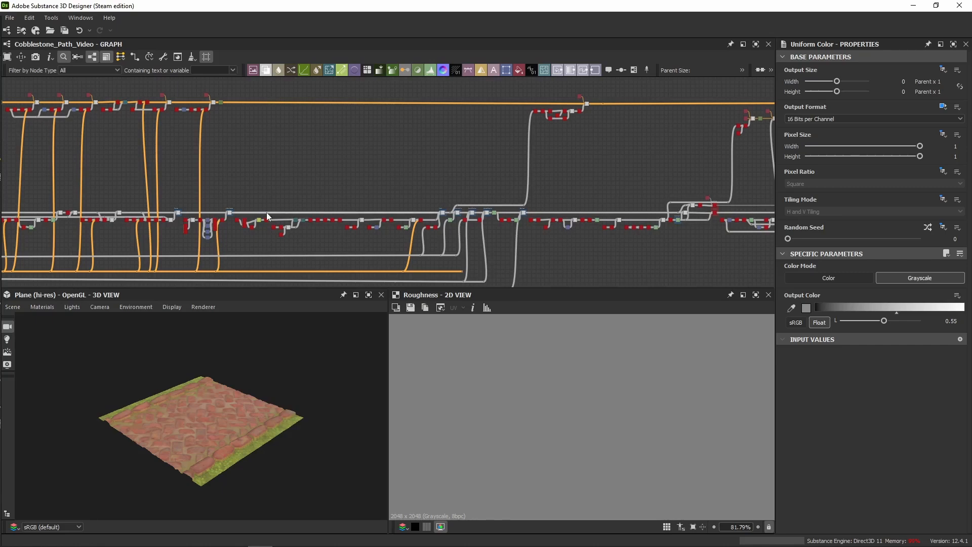
scroll(267, 213, down, 2)
middle_drag(314, 222, 385, 196)
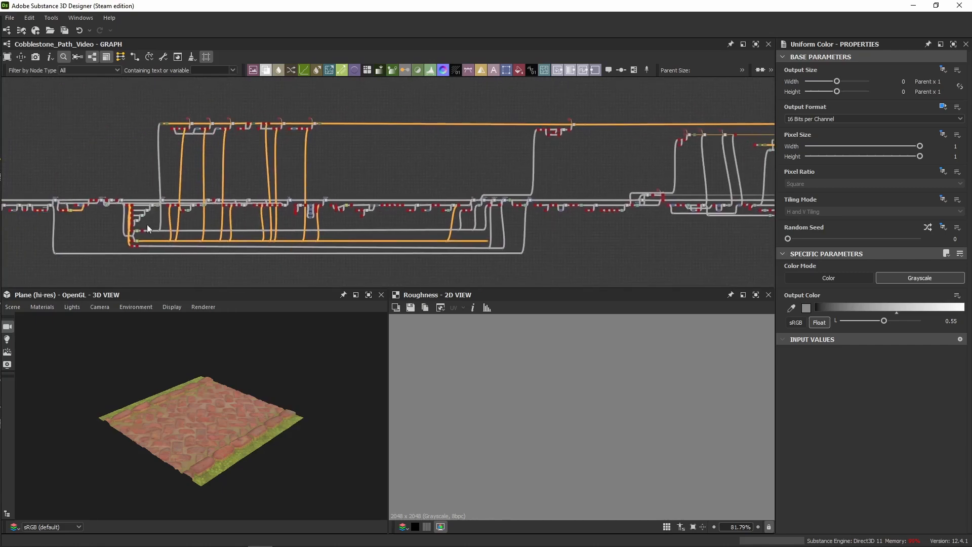
scroll(315, 167, up, 6)
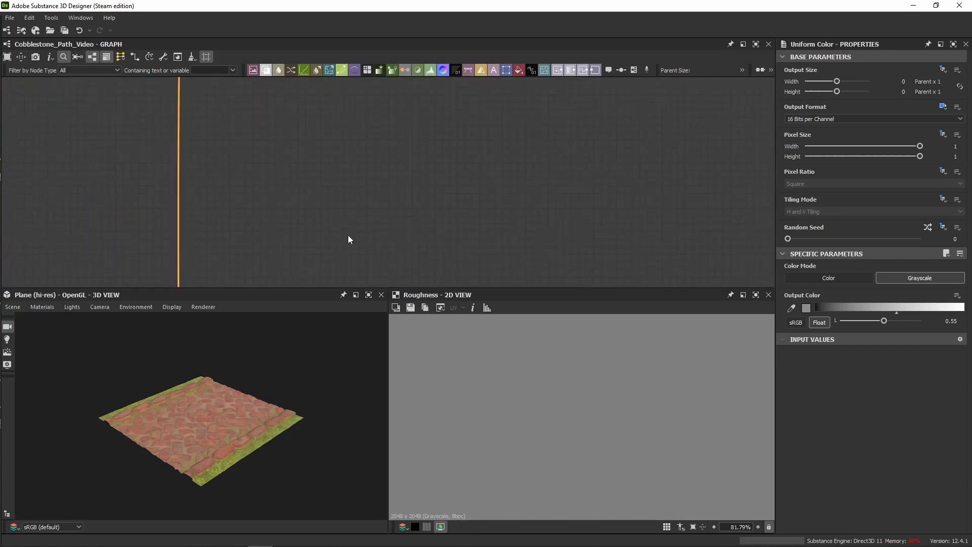
key(ctrl+v)
scroll(299, 205, up, 6)
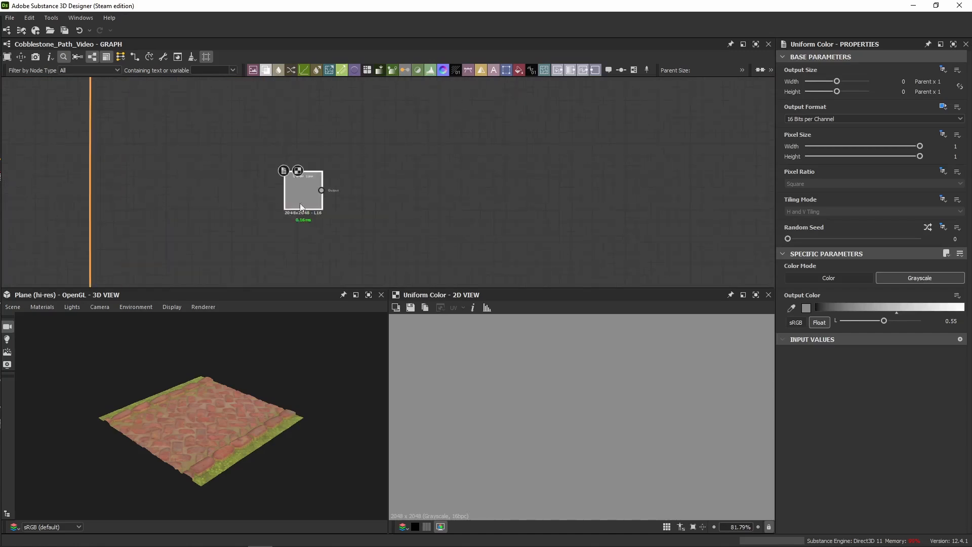
scroll(333, 199, down, 3)
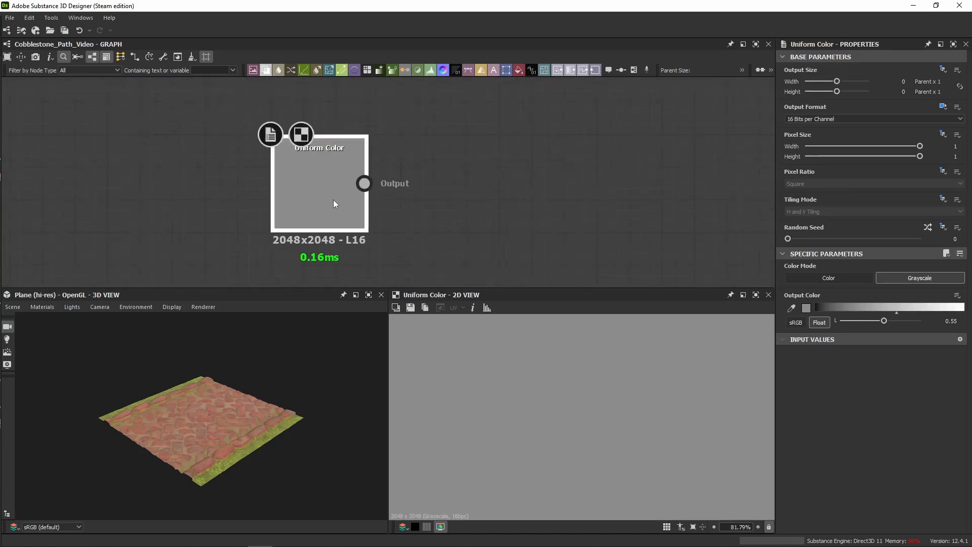
drag(320, 200, 265, 190)
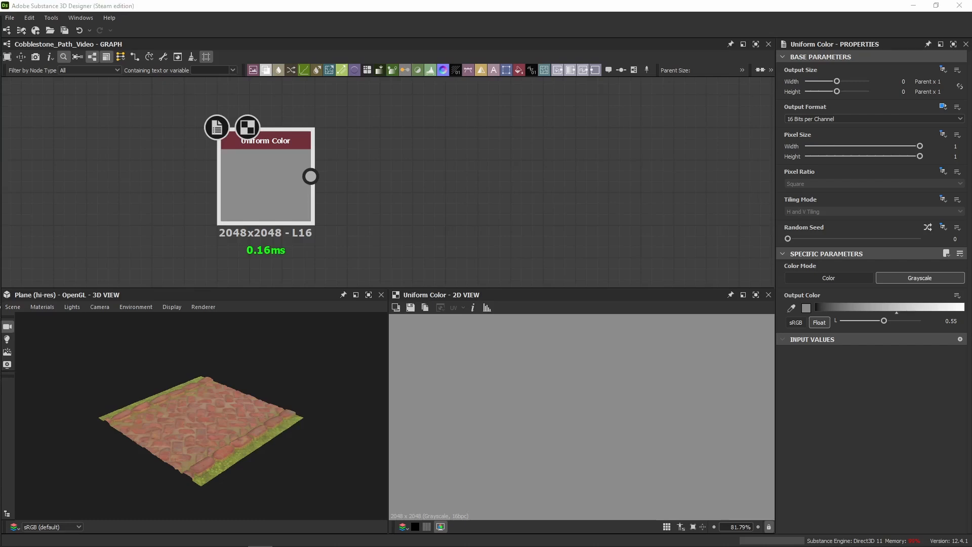
Paste the Moisture Noise-to-Blend node chain and connect the 2048x2048 Uniform Color to the Blend node's background input
middle_drag(385, 249, 365, 187)
scroll(347, 174, down, 4)
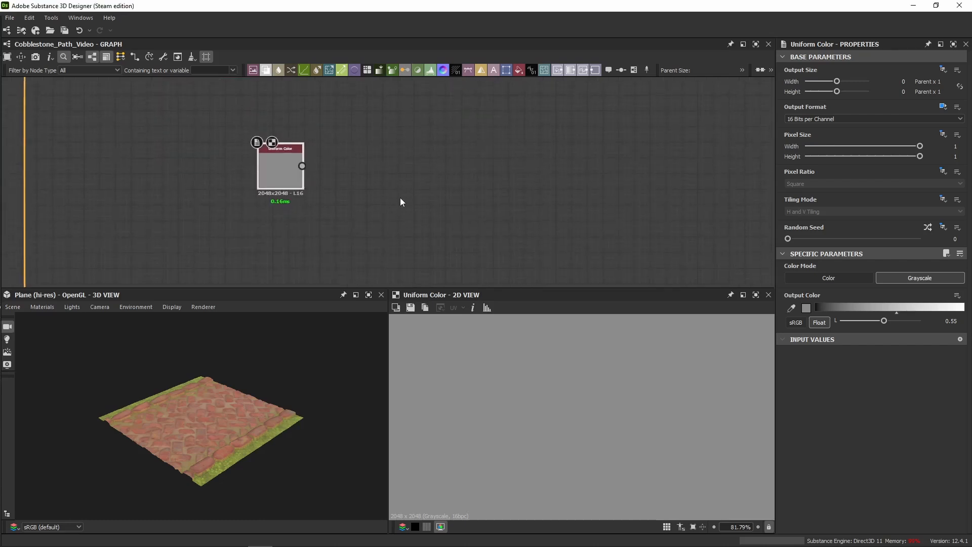
key(ctrl+v)
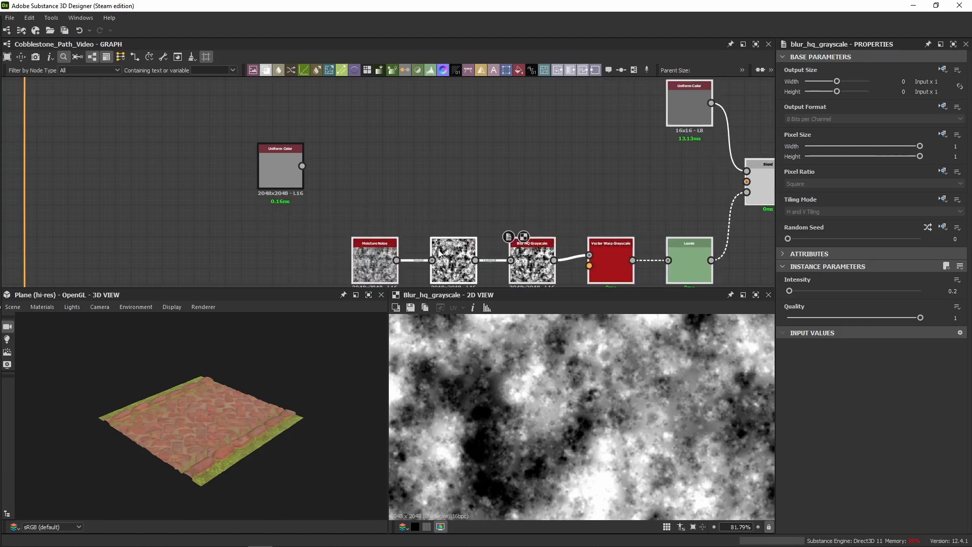
click(429, 240)
drag(302, 166, 730, 167)
middle_drag(645, 197, 616, 179)
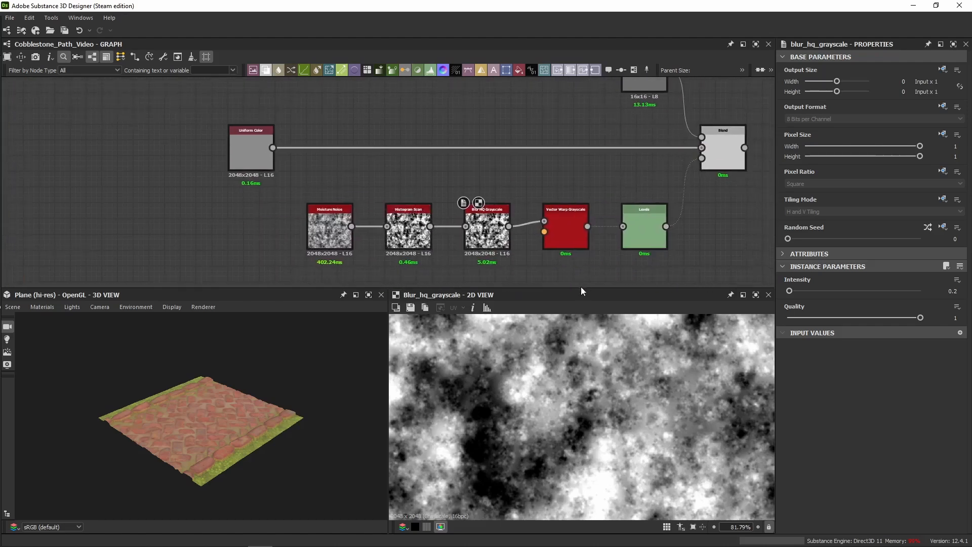
Enlarge the graph view and insert a Dot on the orange brick-color connection running below the main node row
drag(581, 287, 581, 326)
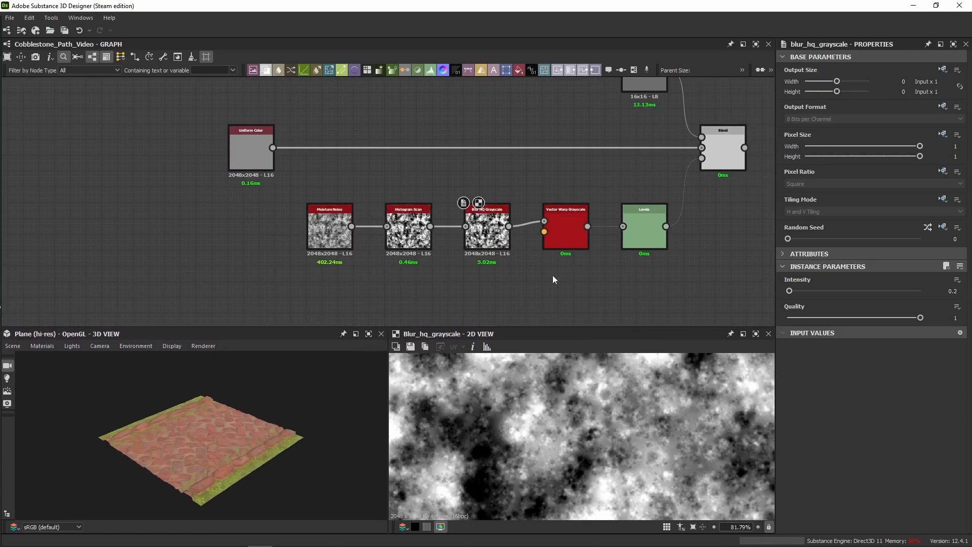
middle_drag(552, 274, 499, 238)
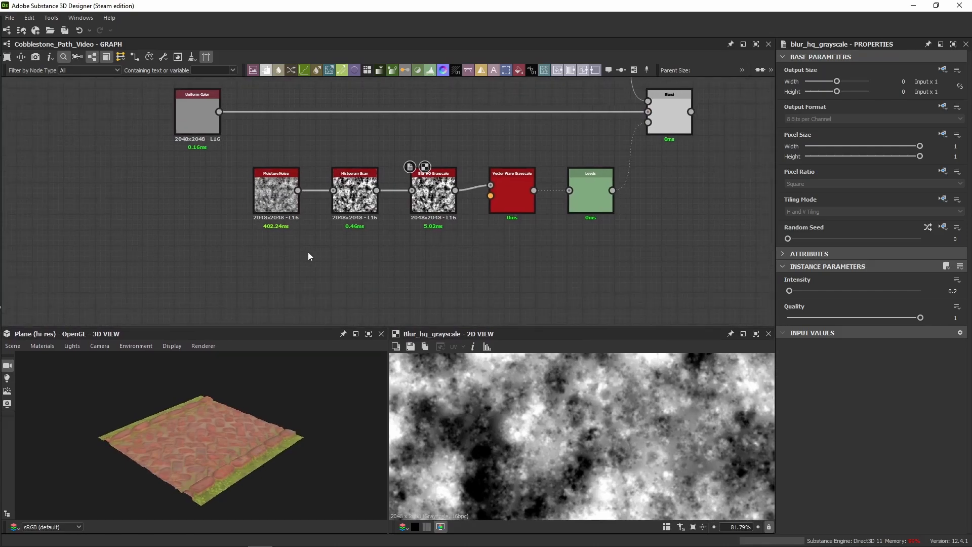
middle_drag(478, 253, 466, 182)
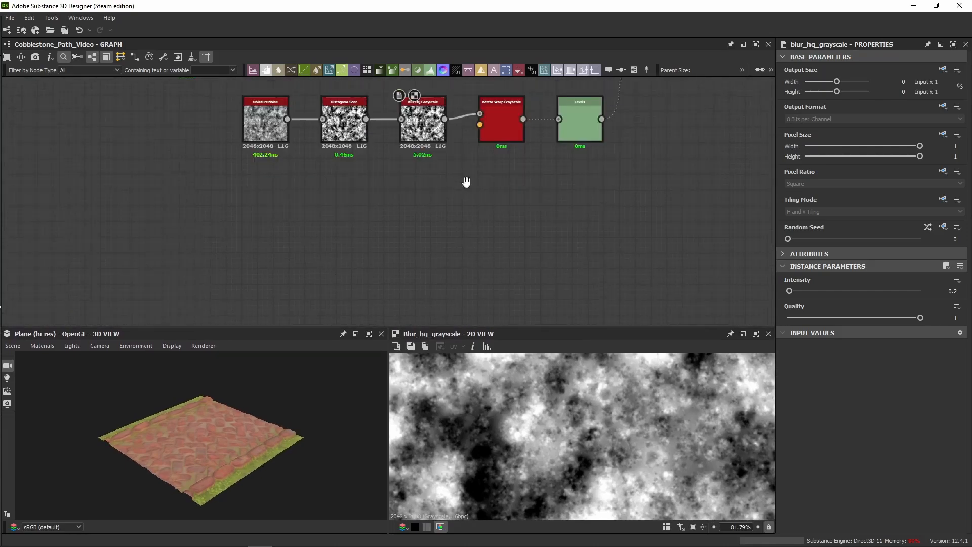
scroll(465, 186, down, 5)
middle_drag(465, 244, 463, 186)
middle_drag(485, 260, 480, 166)
middle_drag(481, 229, 489, 156)
scroll(453, 245, up, 1)
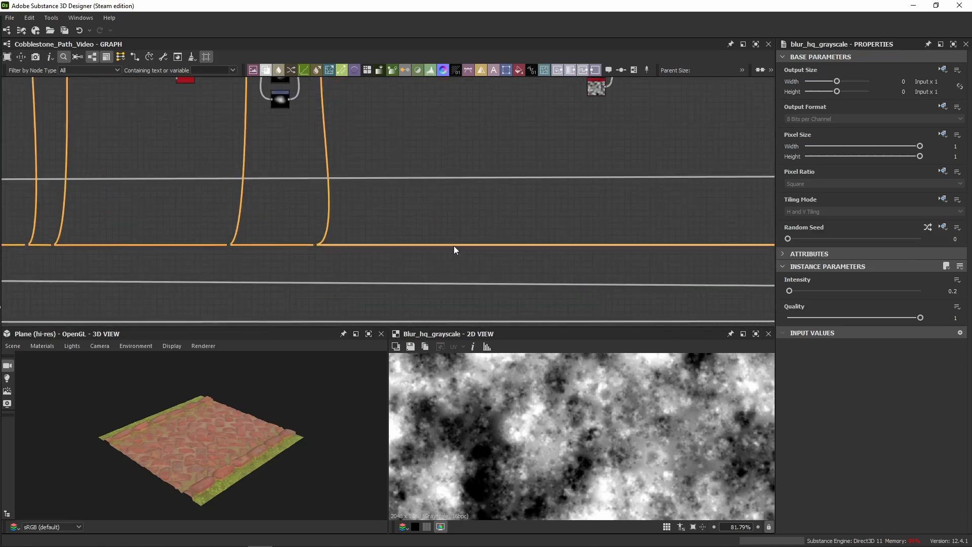
double_click(457, 245)
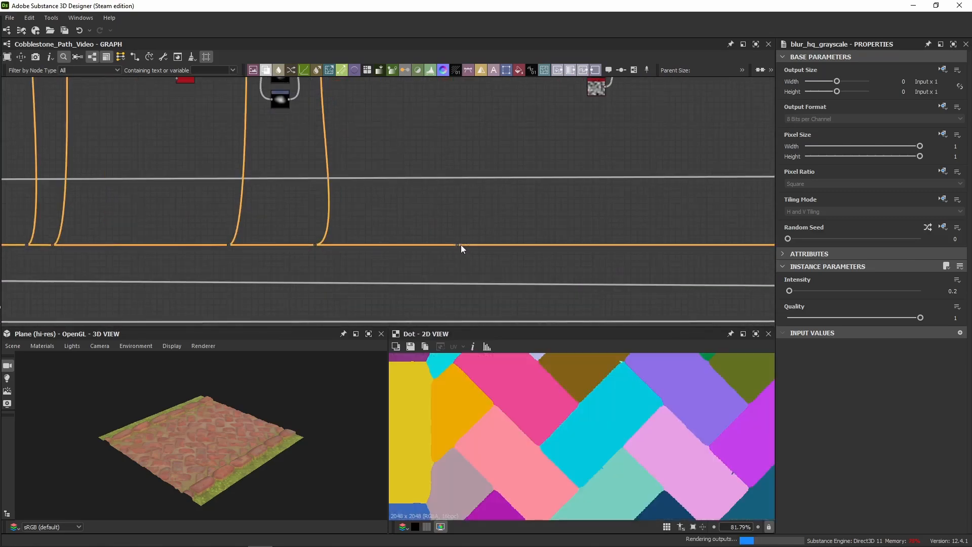
Connect the new Dot to the Vector Map input of Vector Warp Grayscale and preview the Blend result
click(460, 245)
scroll(489, 147, down, 2)
middle_drag(484, 146, 487, 332)
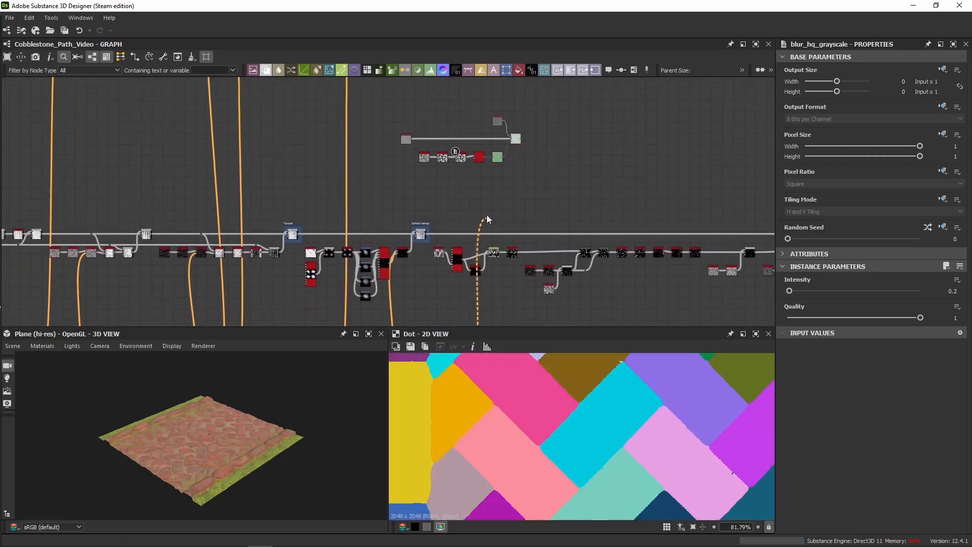
scroll(485, 154, up, 8)
click(461, 132)
middle_drag(460, 130, 452, 256)
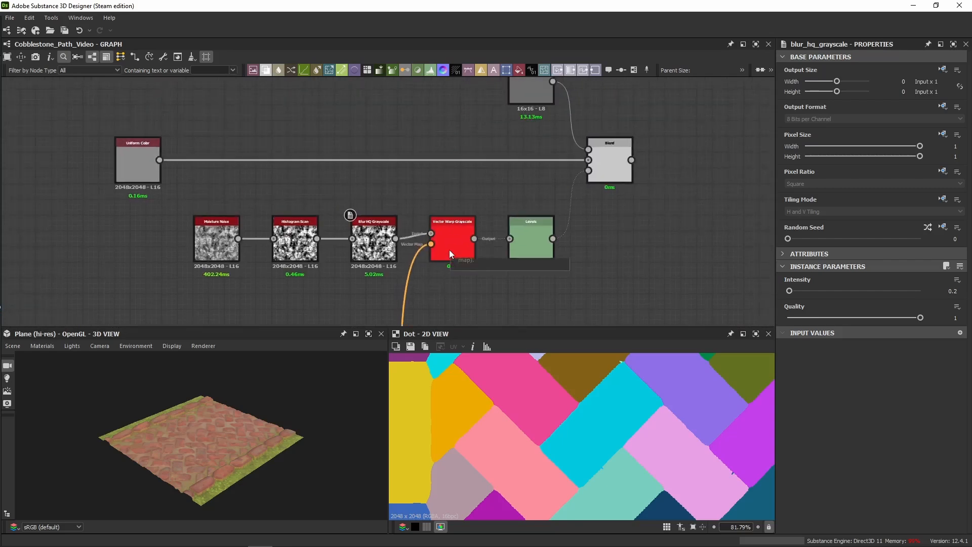
click(617, 169)
double_click(616, 168)
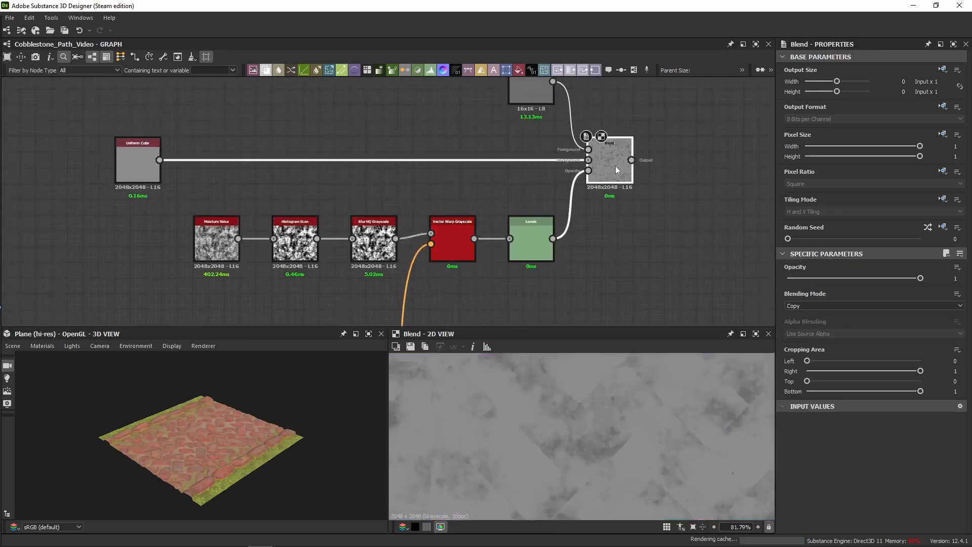
middle_drag(340, 181, 441, 174)
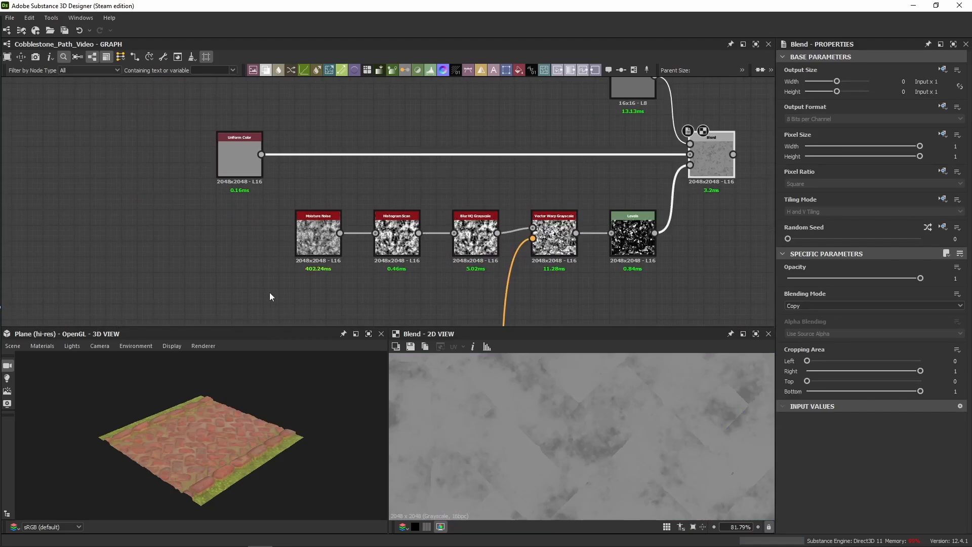
Examine the settings and output of each node in the mask chain from Moisture Noise through Levels
double_click(310, 244)
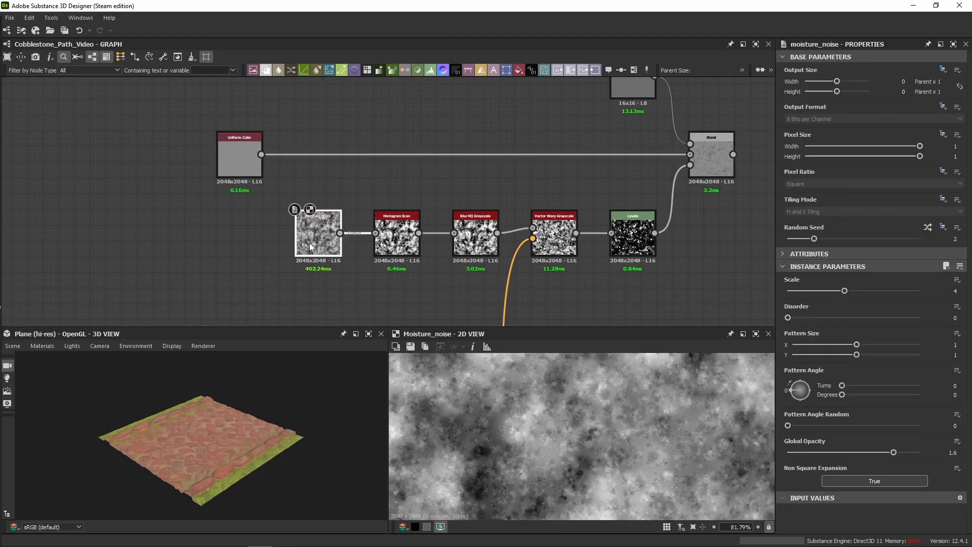
double_click(383, 231)
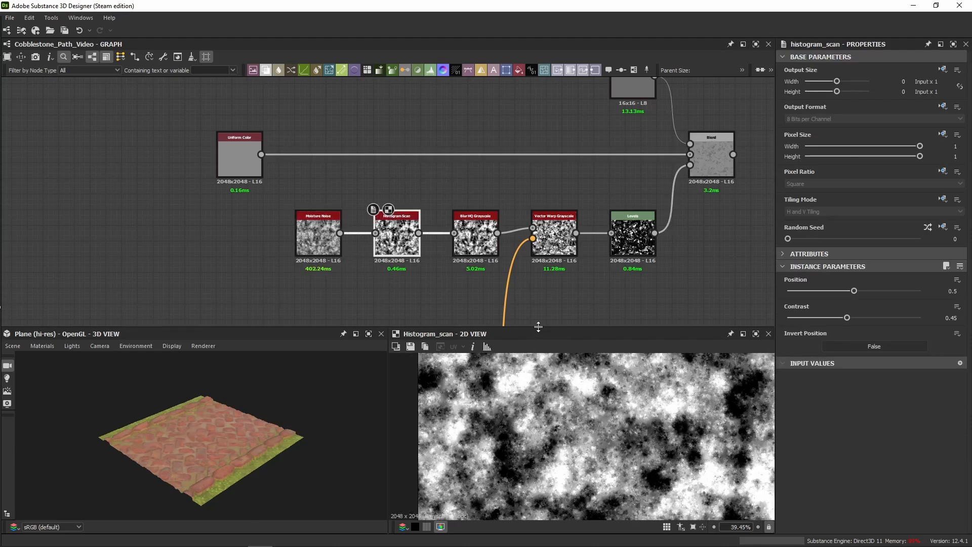
drag(539, 327, 538, 287)
middle_drag(505, 229, 453, 152)
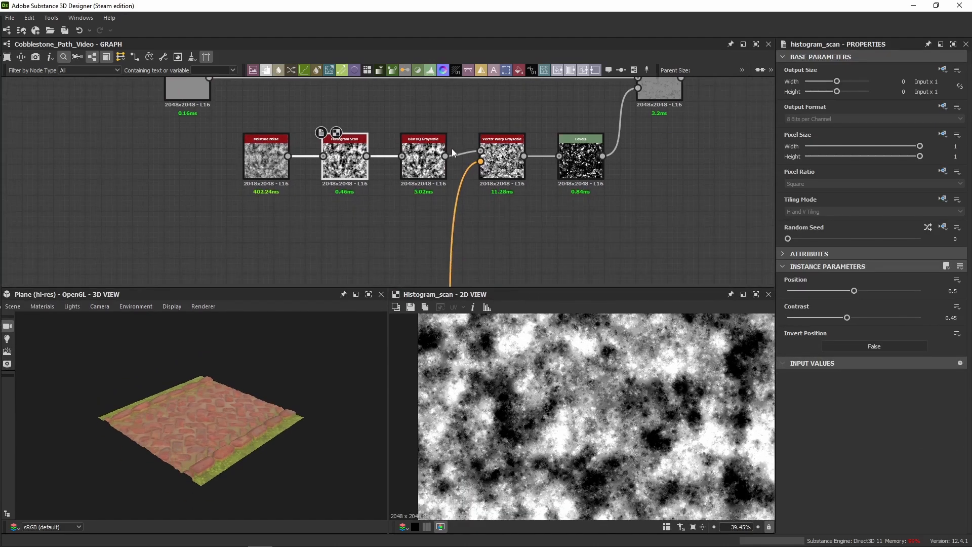
double_click(420, 167)
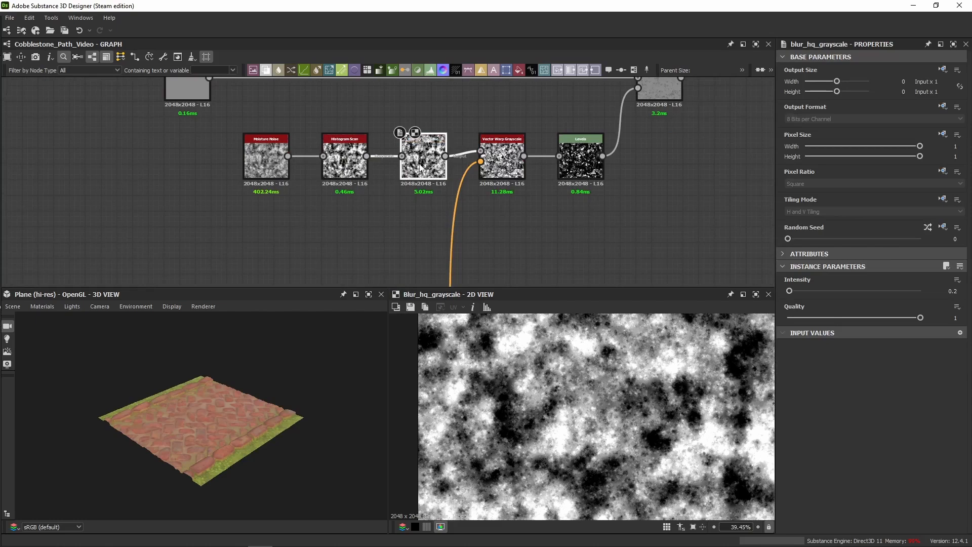
middle_drag(538, 162, 519, 205)
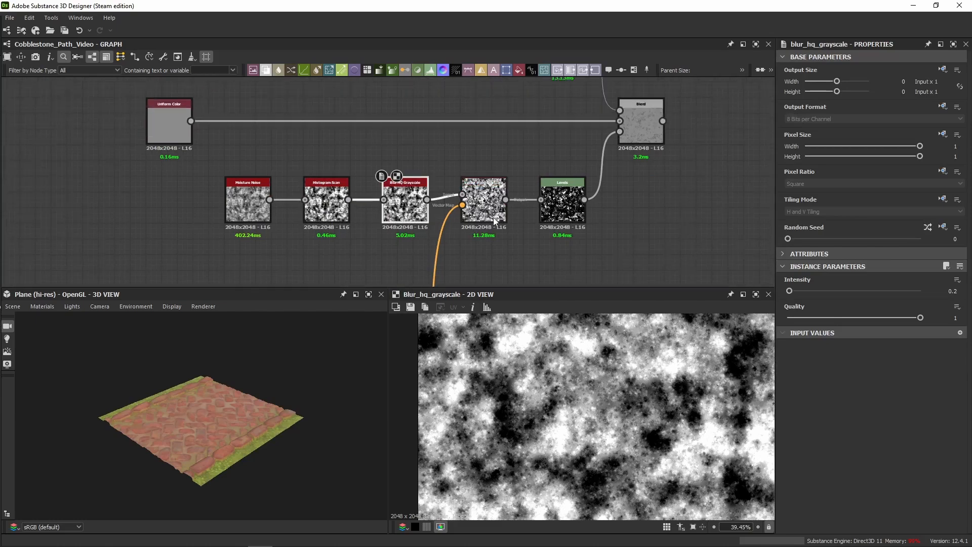
double_click(494, 220)
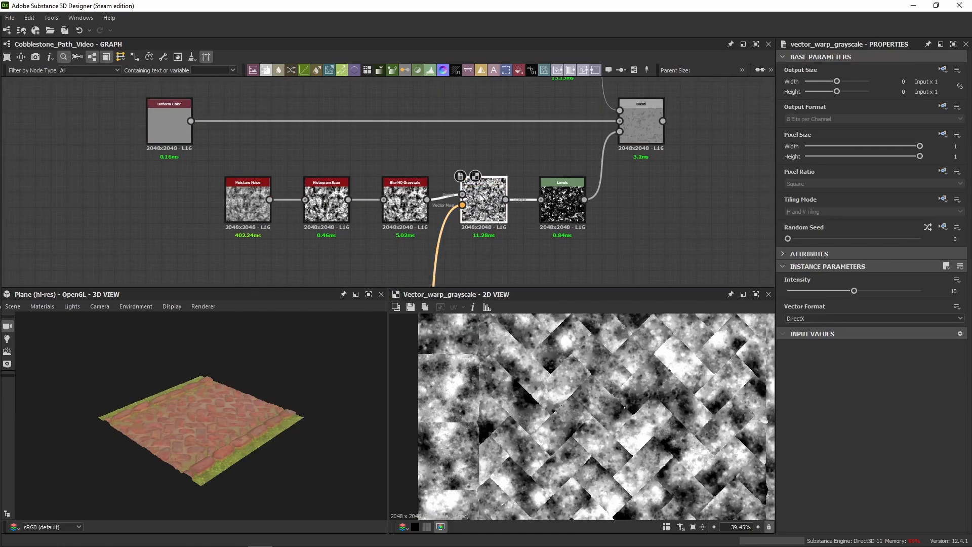
double_click(557, 205)
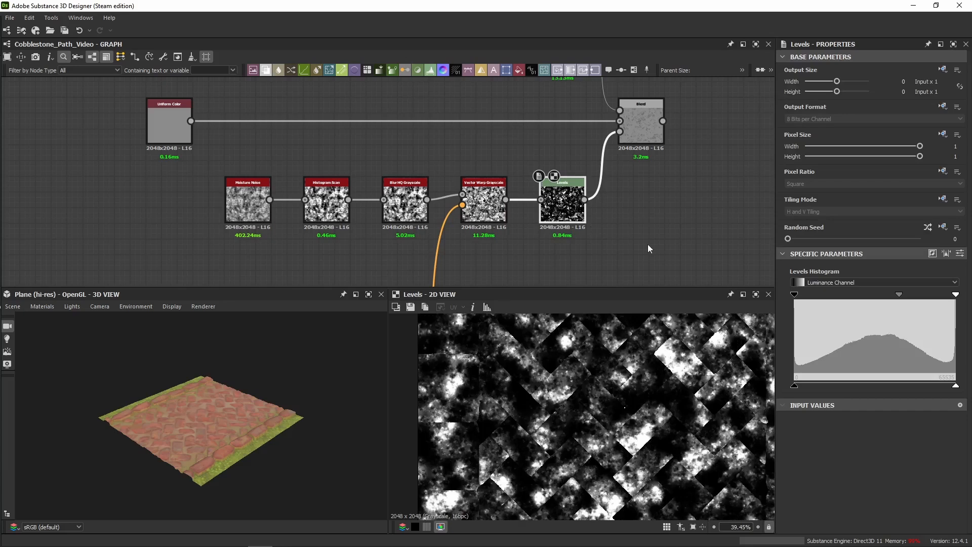
click(961, 253)
scroll(664, 391, down, 3)
middle_drag(664, 391, 594, 366)
Examine the Blend node and the value of the 16x16 Uniform Color feeding its foreground
double_click(635, 132)
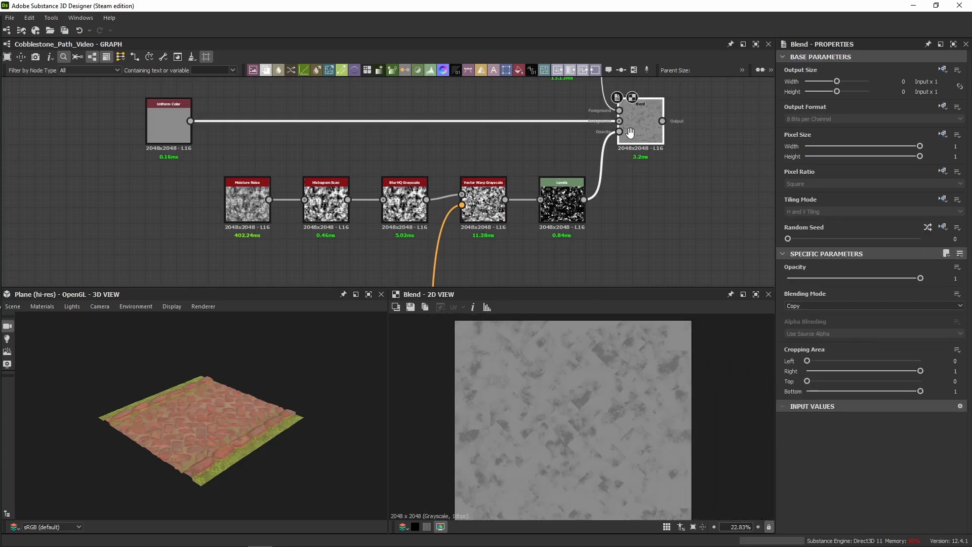
middle_drag(635, 132, 560, 203)
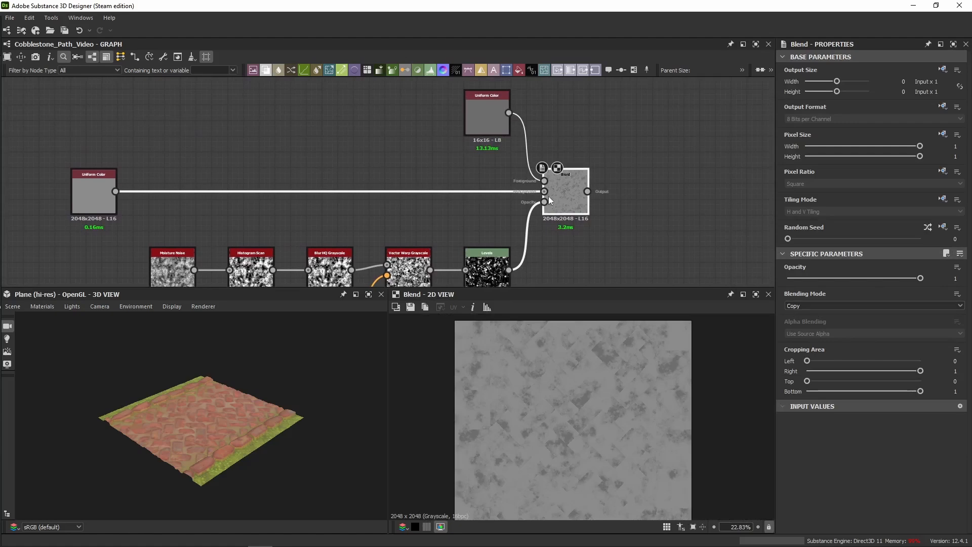
double_click(500, 123)
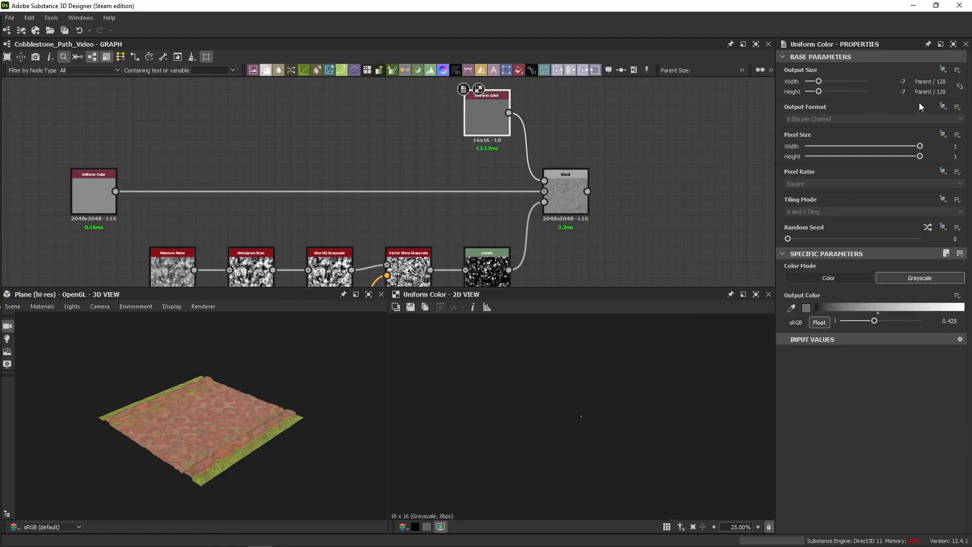
click(947, 321)
click(579, 205)
scroll(571, 392, up, 1)
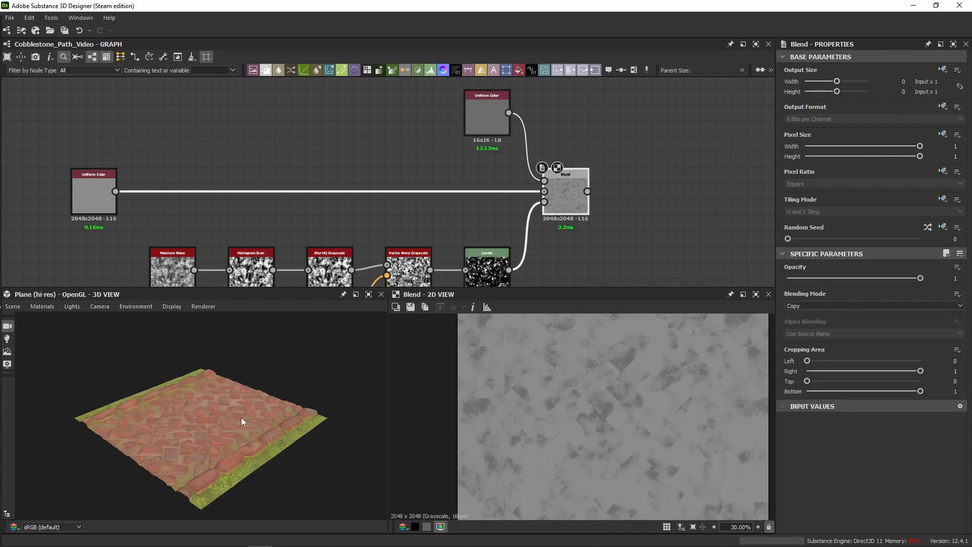
Connect the Blend node's output to the Roughness output at the far end of the graph and inspect the 3D plane
scroll(241, 417, up, 5)
scroll(526, 226, down, 2)
click(569, 202)
scroll(698, 218, down, 5)
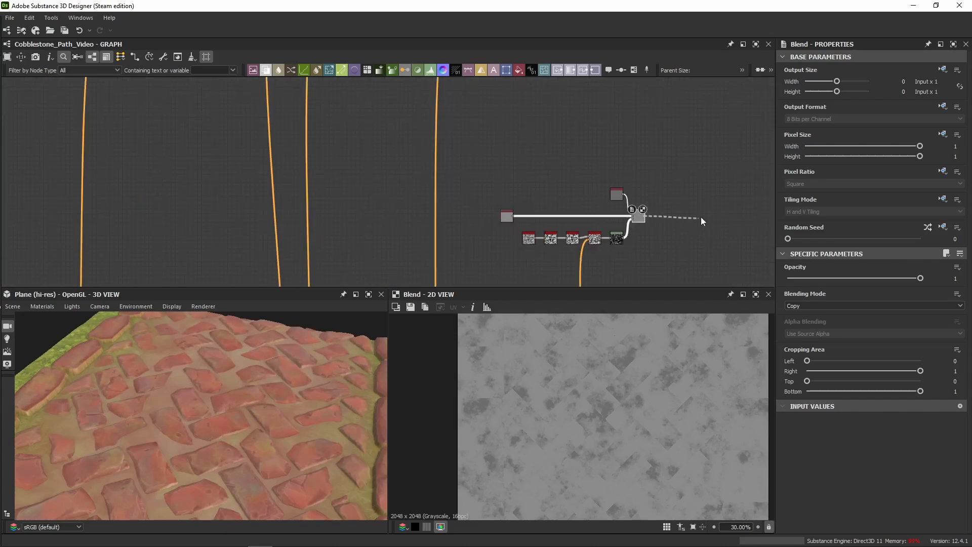
middle_drag(701, 218, 316, 266)
scroll(548, 246, down, 6)
middle_drag(693, 246, 354, 207)
middle_drag(651, 209, 477, 217)
scroll(463, 219, up, 6)
click(390, 222)
scroll(364, 239, down, 3)
drag(296, 411, 213, 435)
Switch the Blend node off and on to compare the roughness variation on the bricks in the 3D view
middle_drag(210, 177, 517, 130)
middle_drag(243, 155, 572, 141)
middle_drag(274, 144, 641, 146)
middle_drag(479, 124, 709, 137)
middle_drag(225, 131, 478, 130)
scroll(434, 171, up, 5)
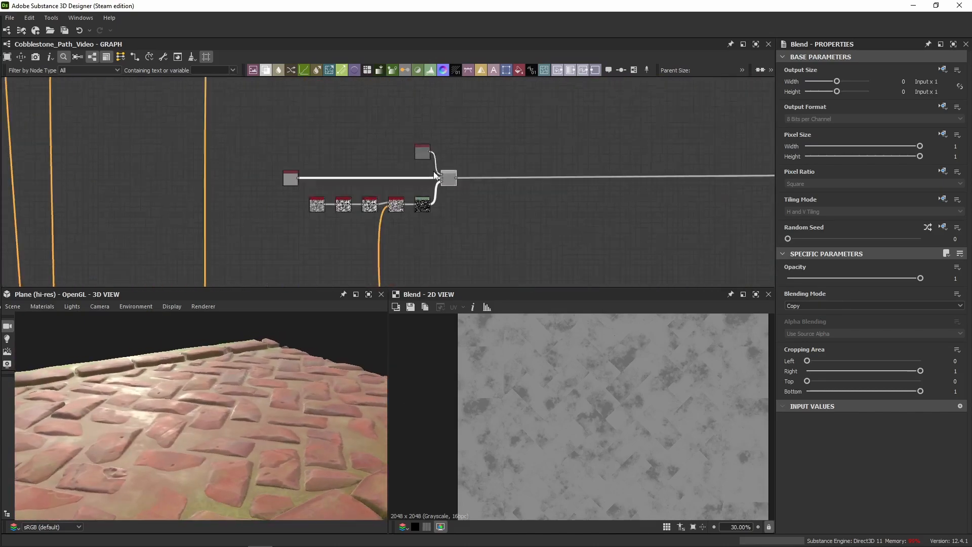
key(shift+d)
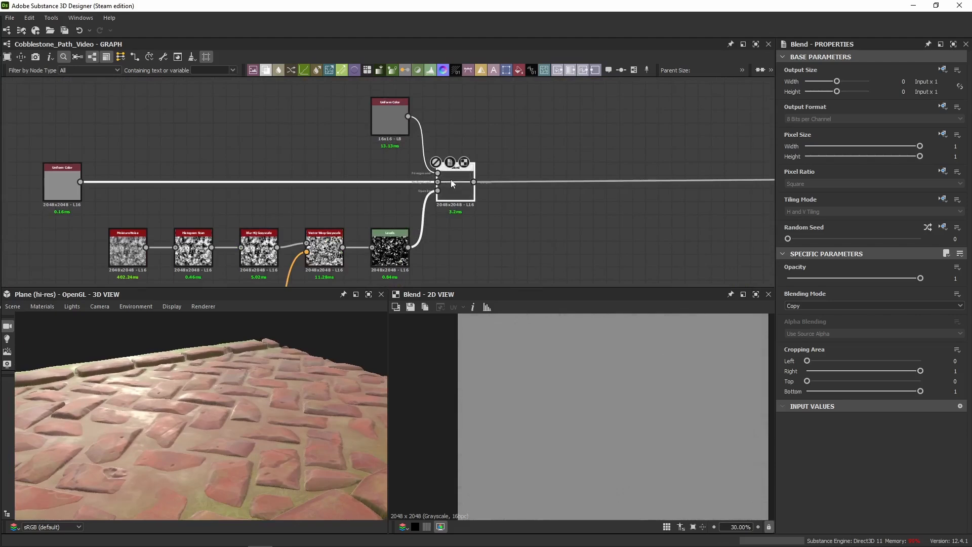
drag(251, 400, 243, 372)
key(shift+d)
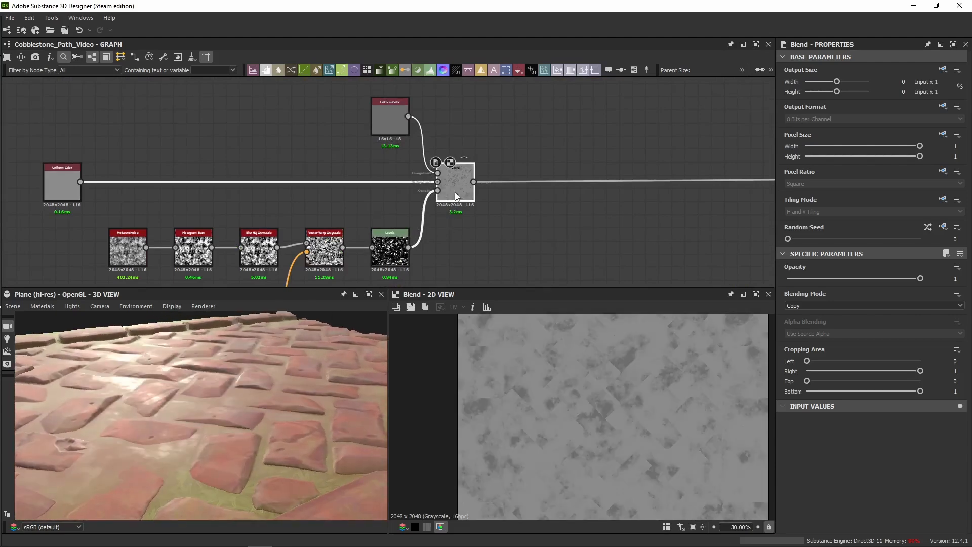
key(shift+d)
key(shift+d)
middle_drag(454, 192, 484, 166)
drag(178, 381, 174, 354)
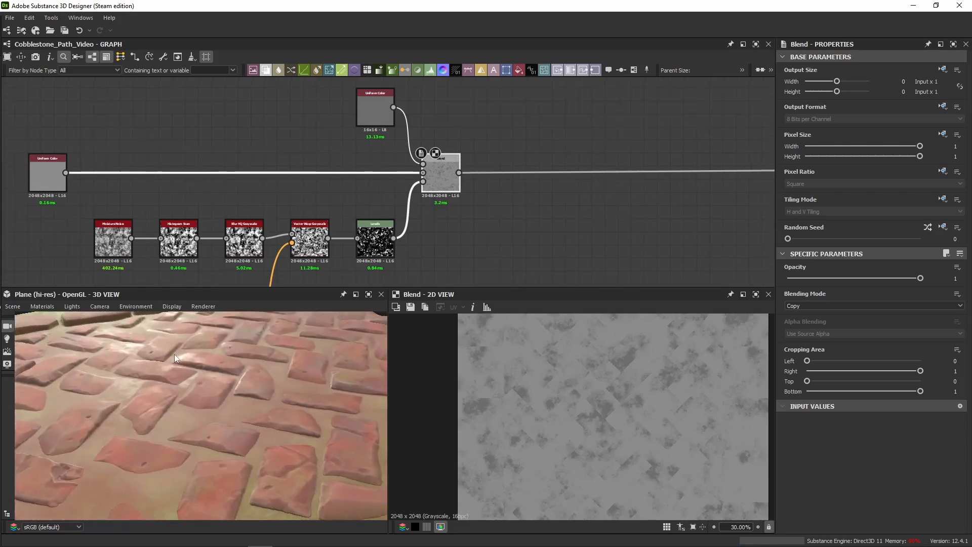
Inspect the brick surfaces up close in the 3D view with the roughness Blend switched off and on
scroll(210, 351, up, 10)
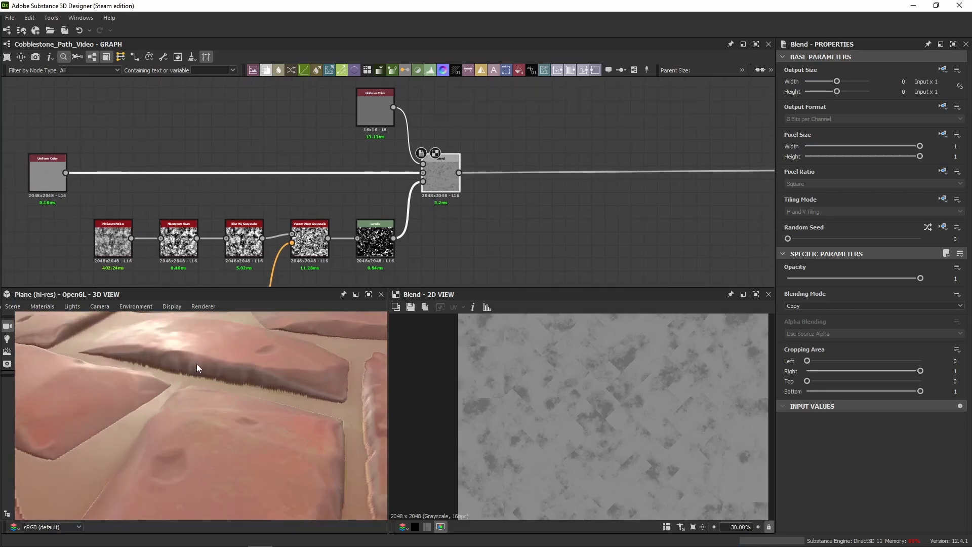
drag(197, 364, 137, 381)
key(shift+d)
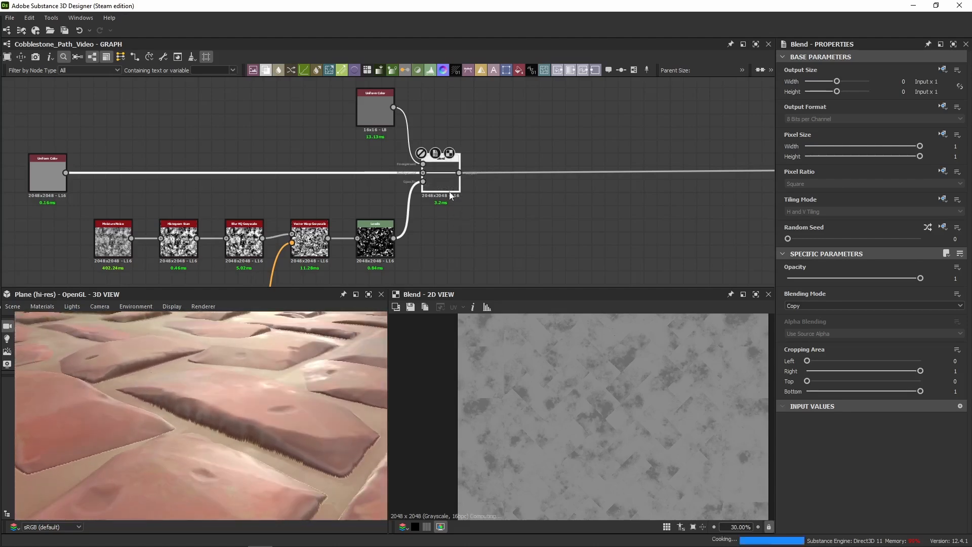
key(shift+d)
drag(283, 396, 206, 372)
scroll(534, 190, down, 4)
Find the Blend node that adds the mortar colour in the base colour chain and examine its output up close
middle_drag(538, 196, 440, 152)
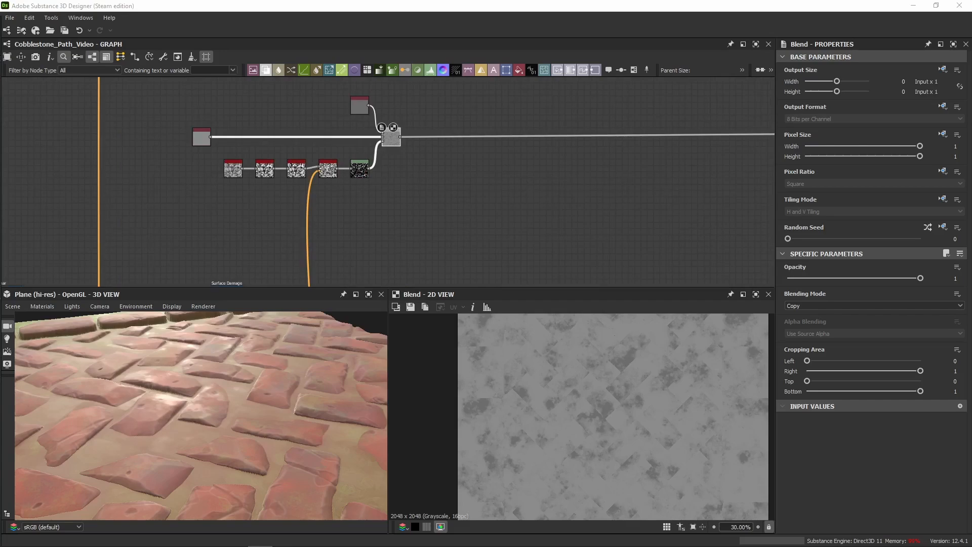
scroll(222, 199, down, 5)
middle_drag(468, 174, 242, 213)
scroll(240, 215, down, 6)
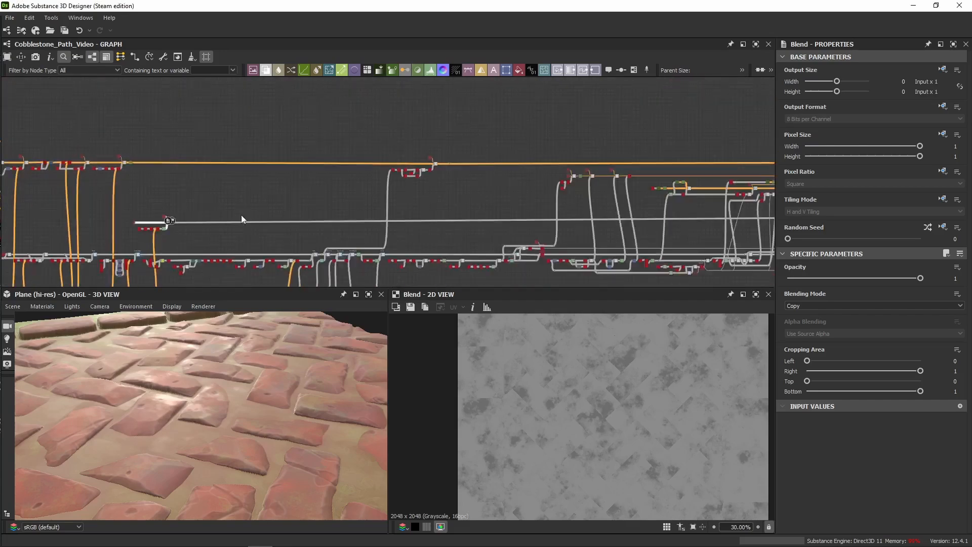
scroll(394, 175, up, 8)
scroll(357, 158, up, 1)
middle_drag(361, 222, 359, 168)
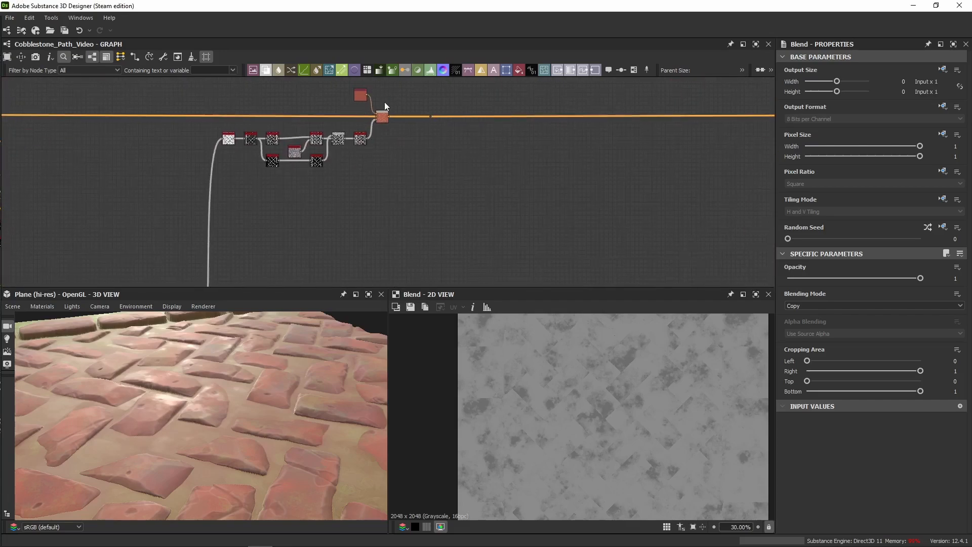
double_click(384, 117)
scroll(539, 361, up, 5)
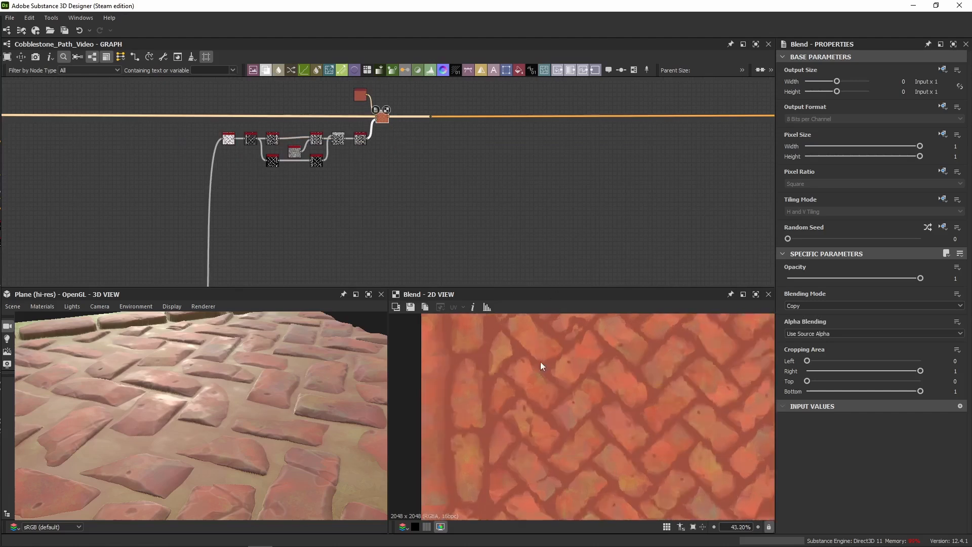
scroll(366, 142, up, 5)
Paste the Uniform Color, Levels and Blend node group and insert its Blend into the roughness connection
scroll(381, 163, down, 8)
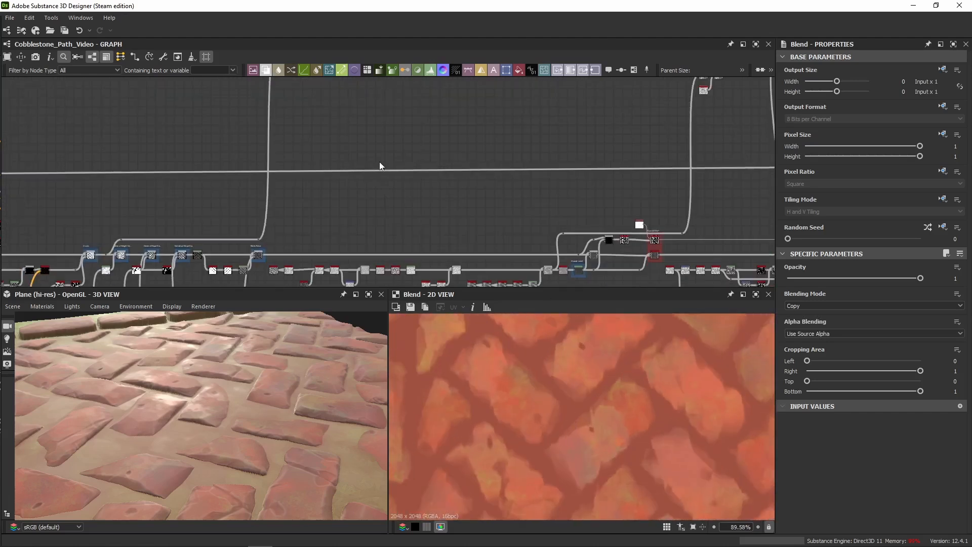
scroll(405, 184, up, 6)
key(ctrl+v)
double_click(406, 180)
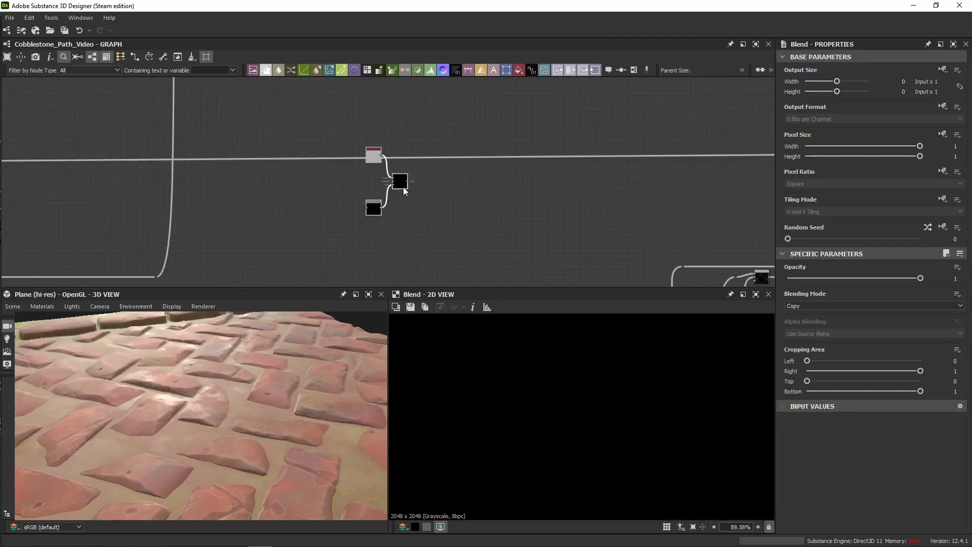
drag(402, 186, 417, 164)
scroll(376, 160, up, 3)
Remove the dot node ahead of the inserted Blend and show the Blend's output in the 2D view
double_click(338, 158)
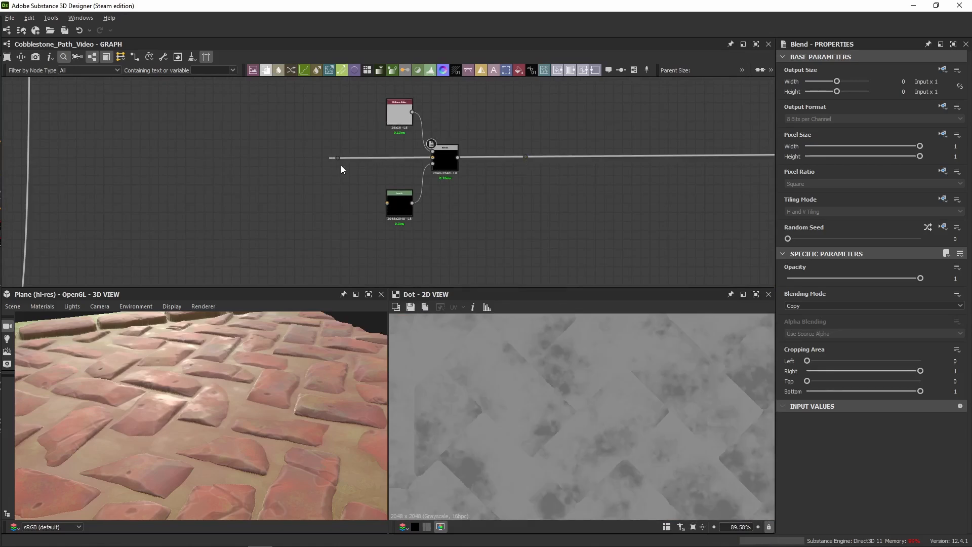
scroll(349, 150, up, 4)
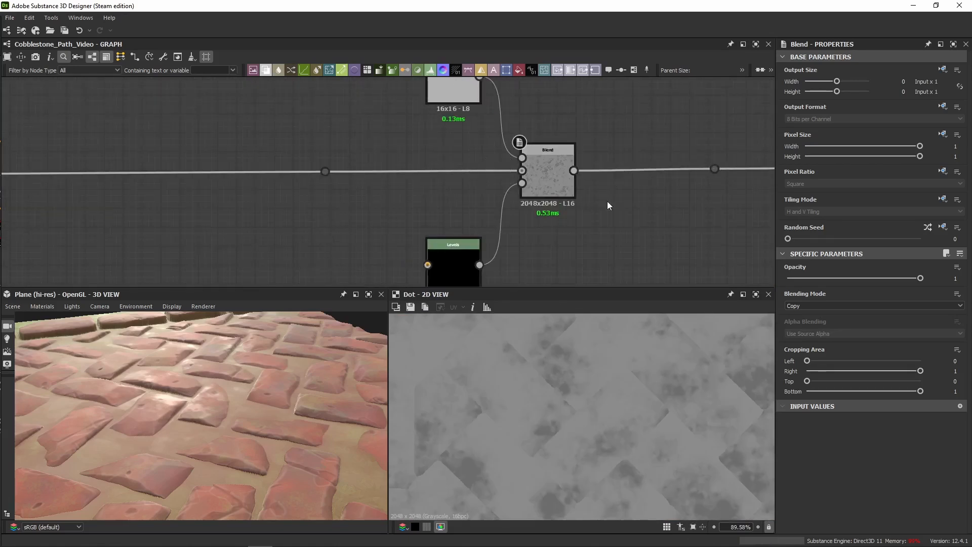
scroll(352, 183, down, 3)
scroll(354, 181, down, 3)
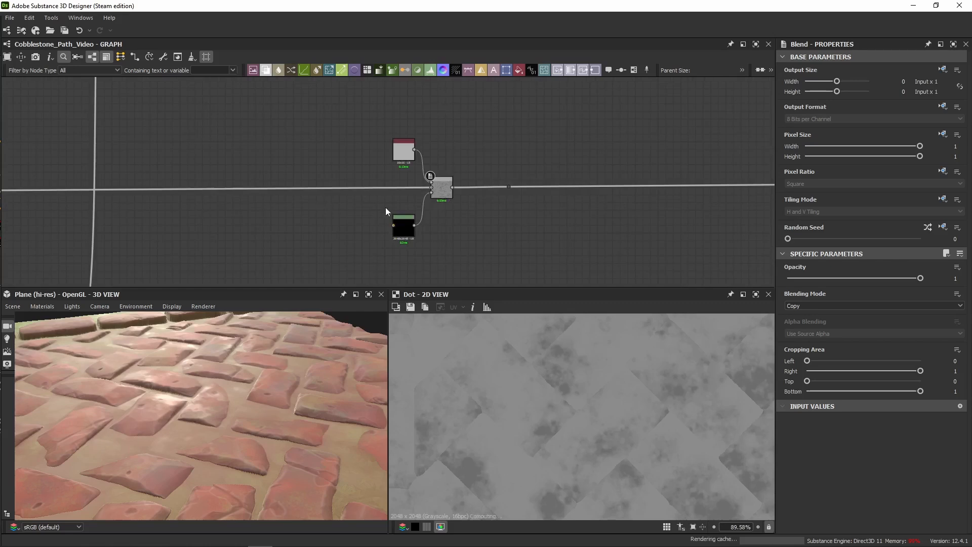
double_click(444, 194)
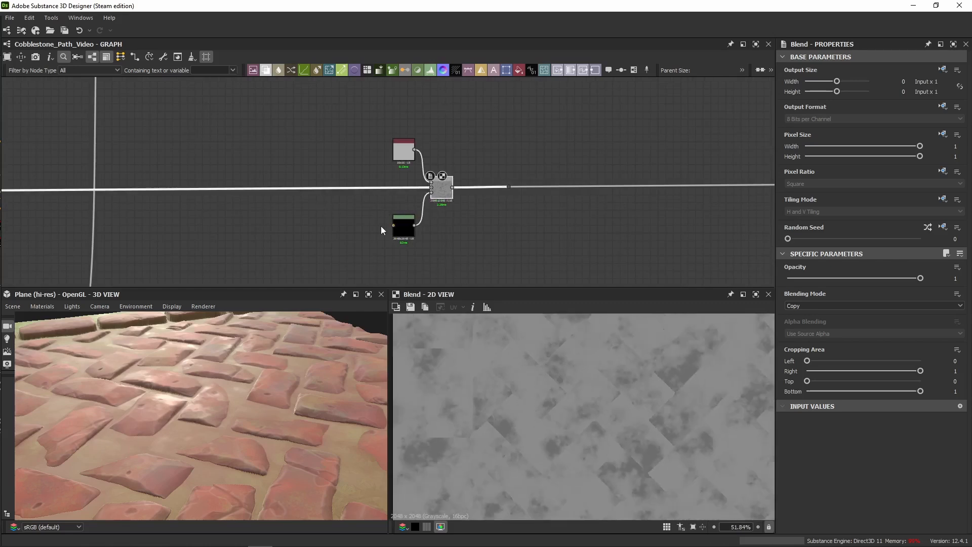
Connect the mask used by the mortar colour Blend to the input of the pasted Levels node
scroll(452, 202, down, 5)
middle_drag(435, 152, 439, 213)
scroll(416, 133, up, 2)
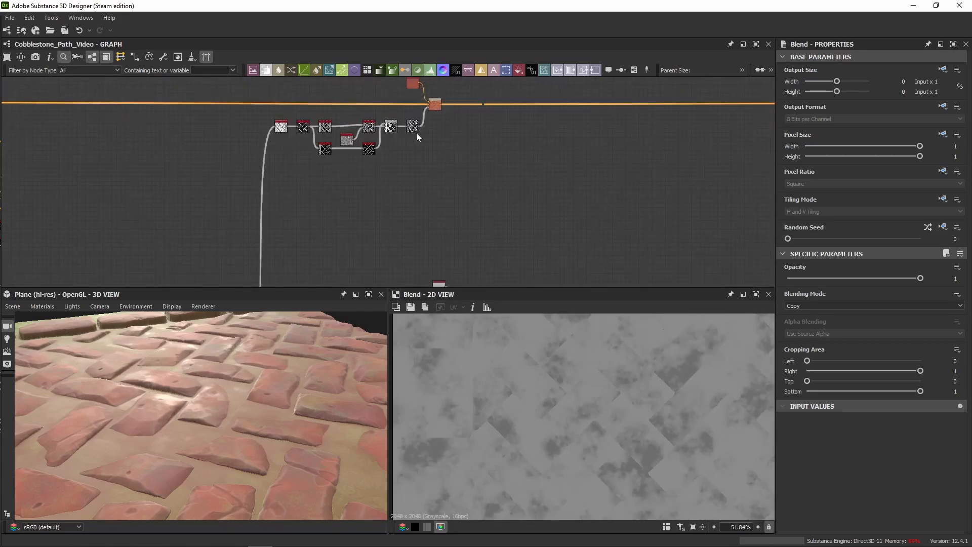
click(419, 127)
middle_drag(419, 246, 416, 151)
click(431, 233)
scroll(433, 236, up, 4)
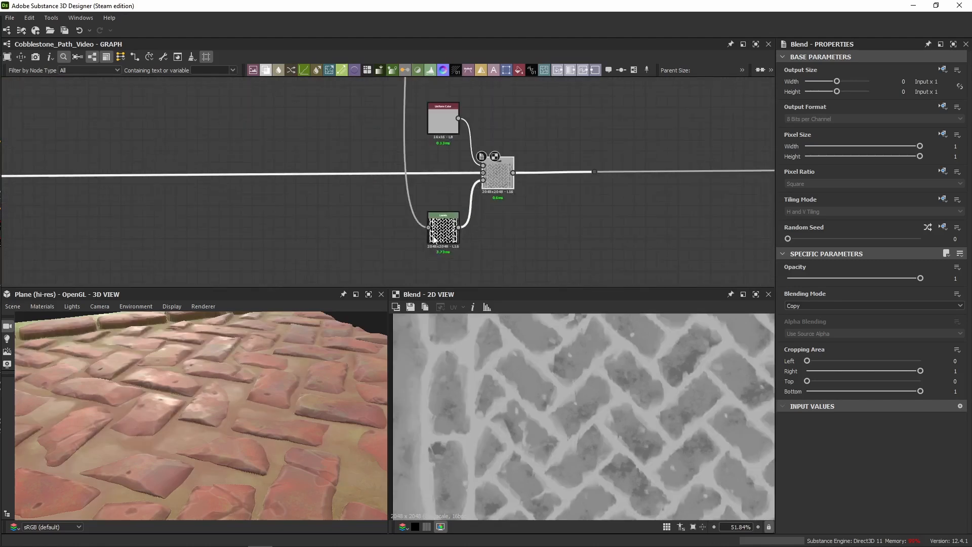
Inspect the mortar roughness on the 3D plane and along the brick edges in the Blend's 2D output
drag(213, 415, 184, 397)
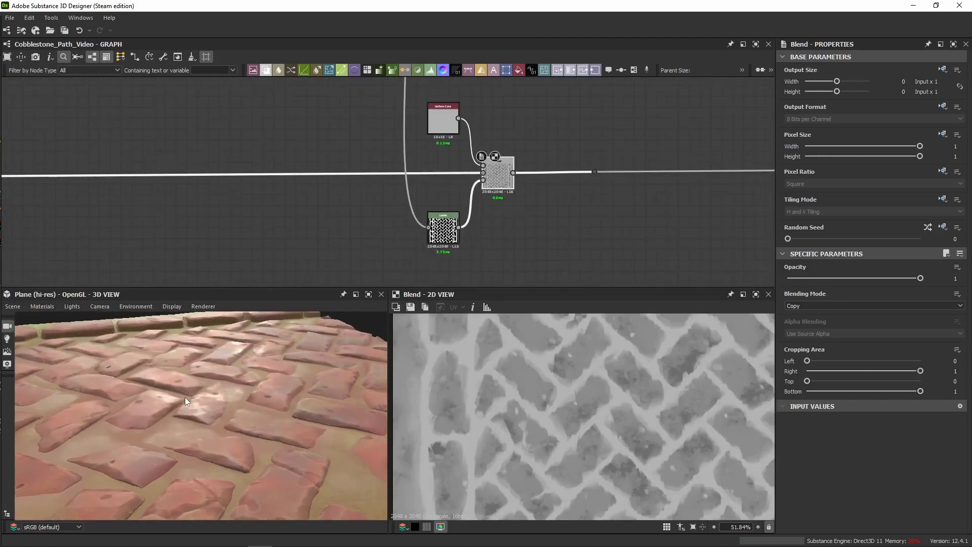
scroll(522, 358, up, 8)
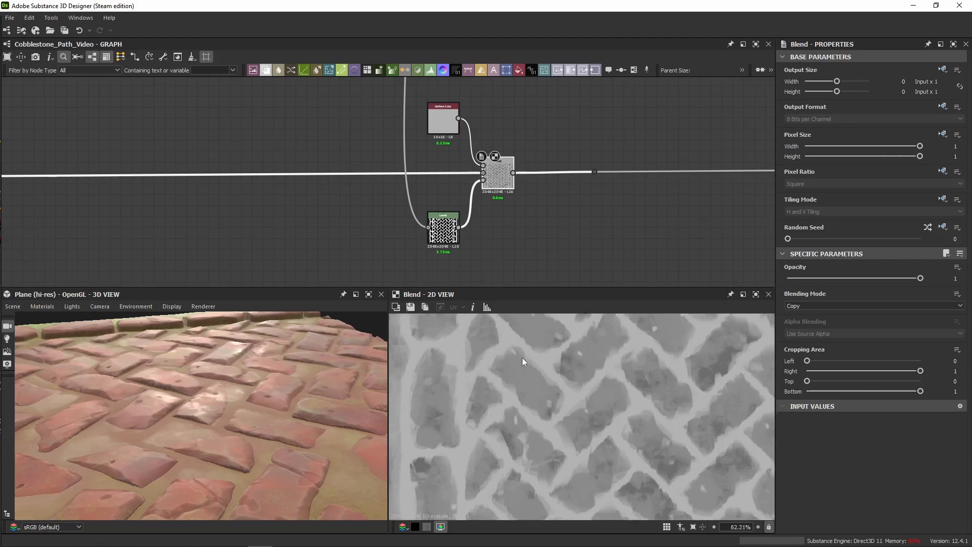
scroll(548, 391, up, 4)
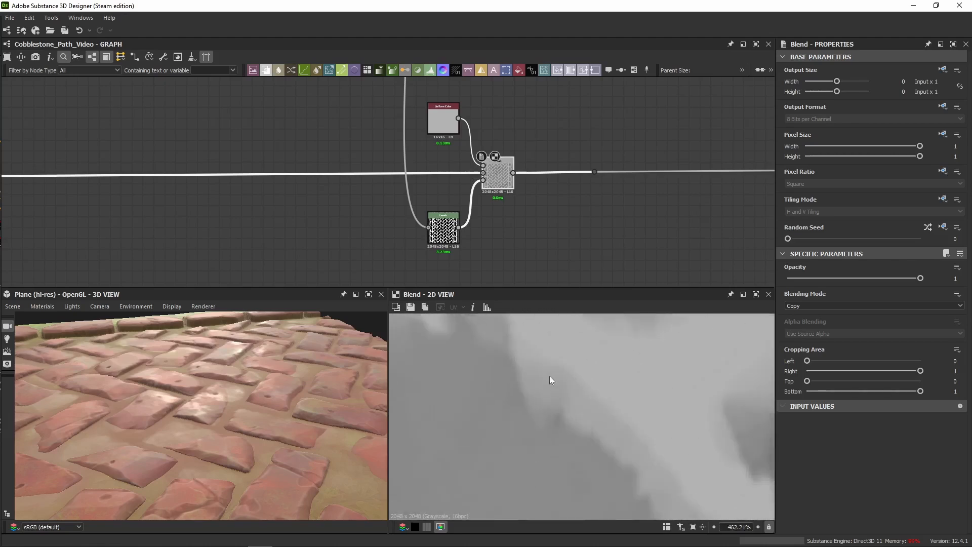
middle_drag(634, 449, 532, 353)
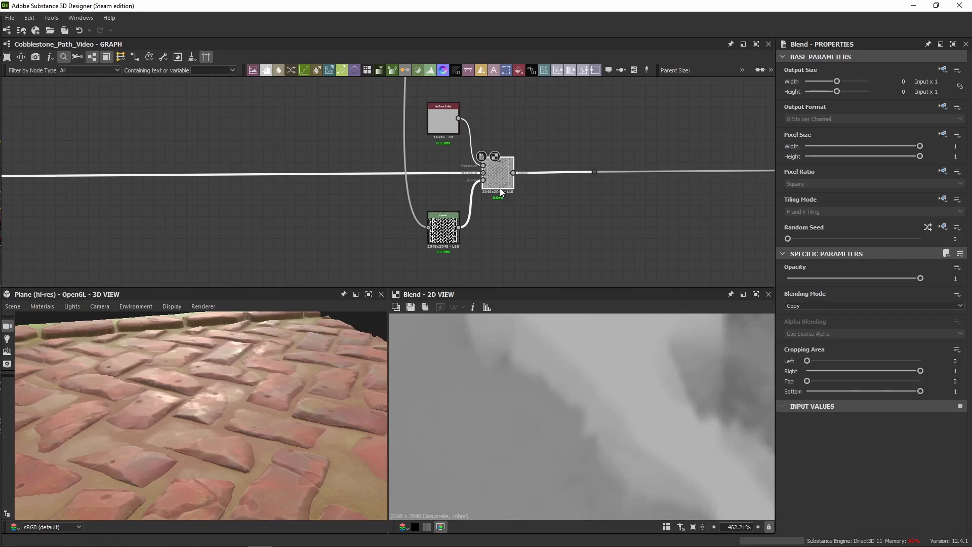
drag(257, 396, 259, 403)
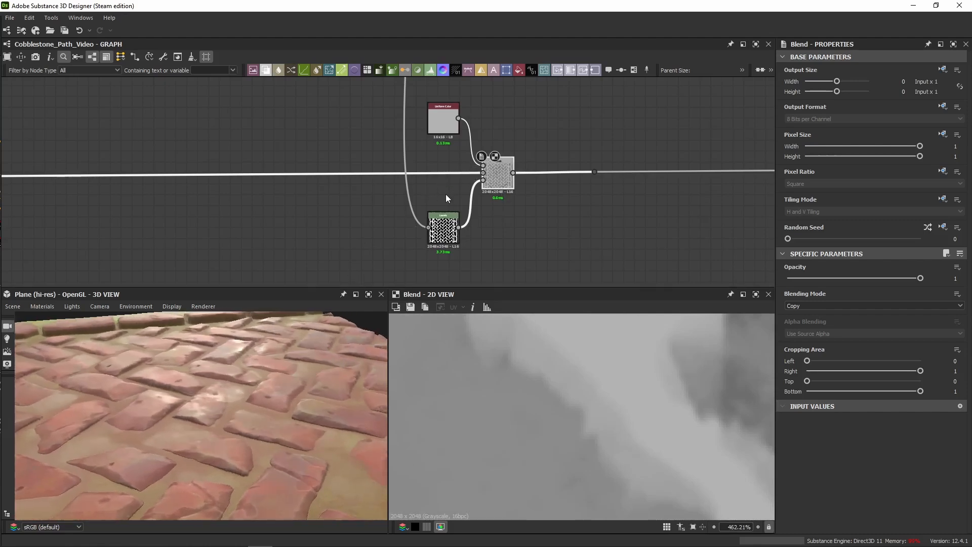
Examine the numeric level settings of the Levels node and the grayscale value of the Uniform Color feeding the Blend
scroll(445, 198, down, 4)
scroll(447, 199, up, 3)
click(440, 228)
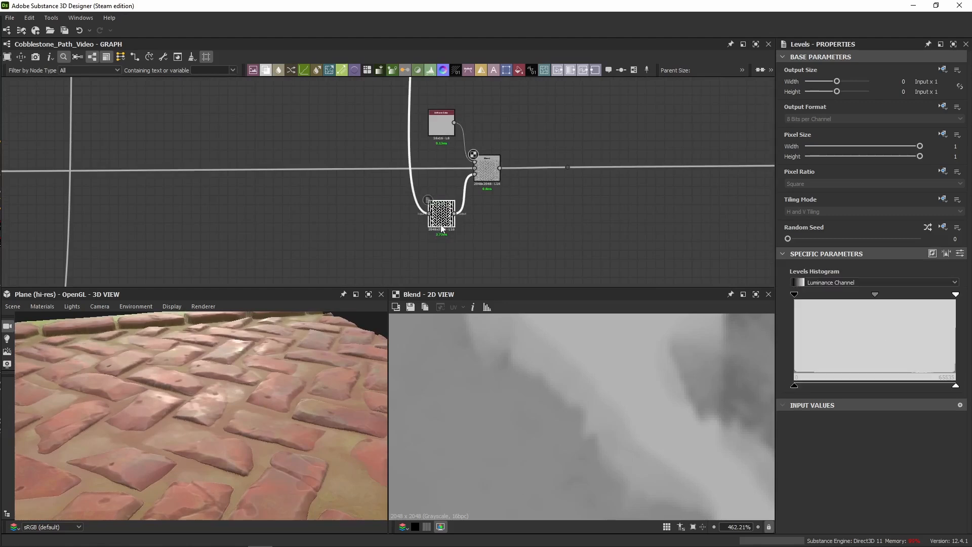
click(960, 253)
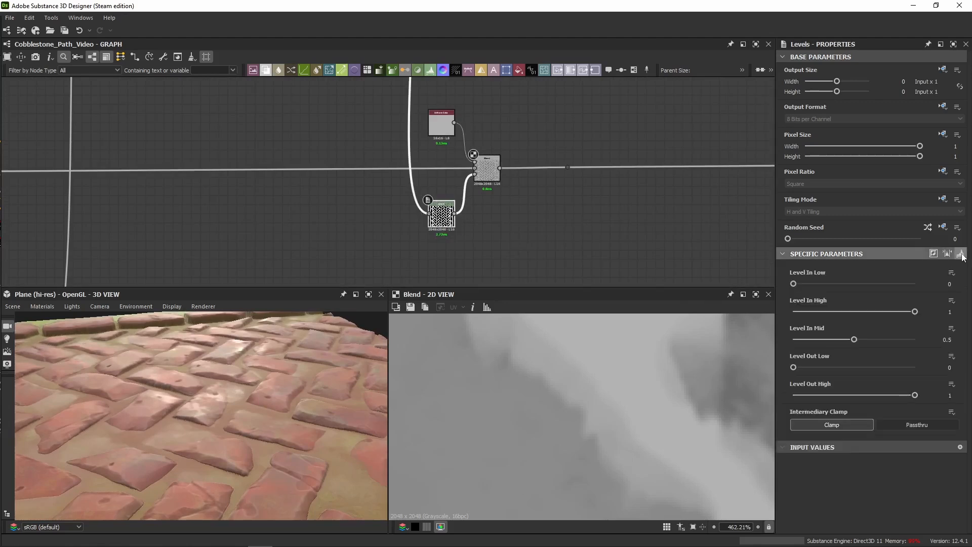
click(445, 130)
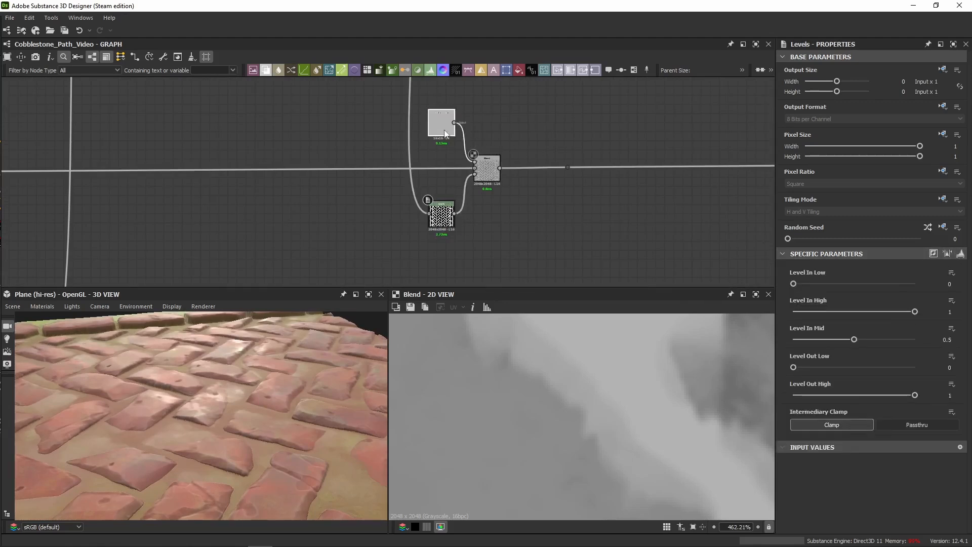
scroll(444, 130, up, 4)
middle_drag(431, 227, 393, 230)
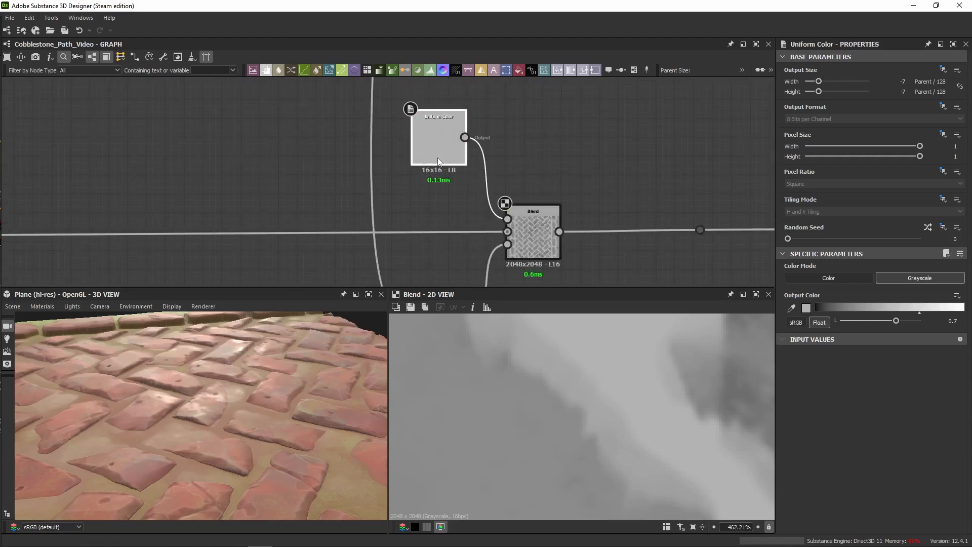
double_click(461, 119)
click(957, 324)
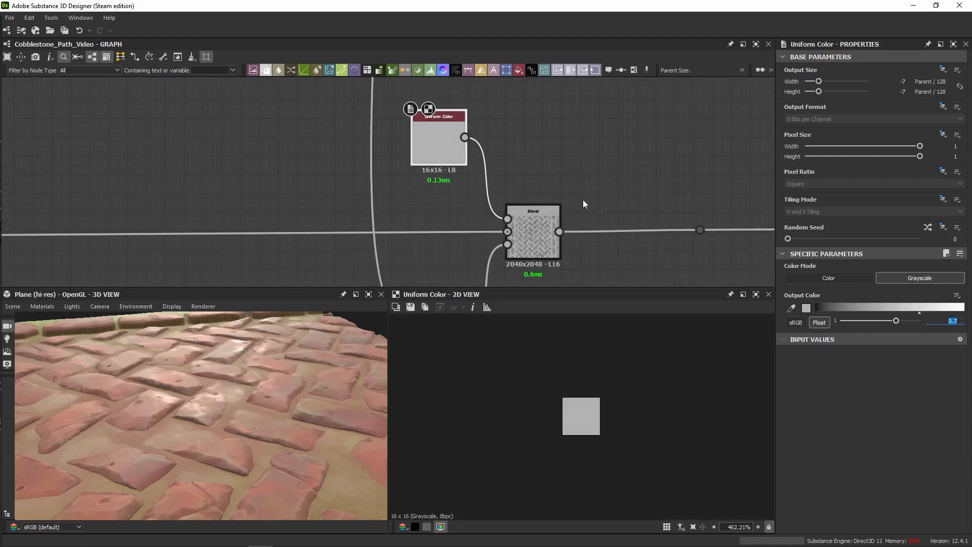
Show the mortar Blend's output in 2D and inspect the gaps between the bricks on the 3D plane
double_click(546, 233)
middle_drag(546, 233, 531, 181)
scroll(530, 345, down, 10)
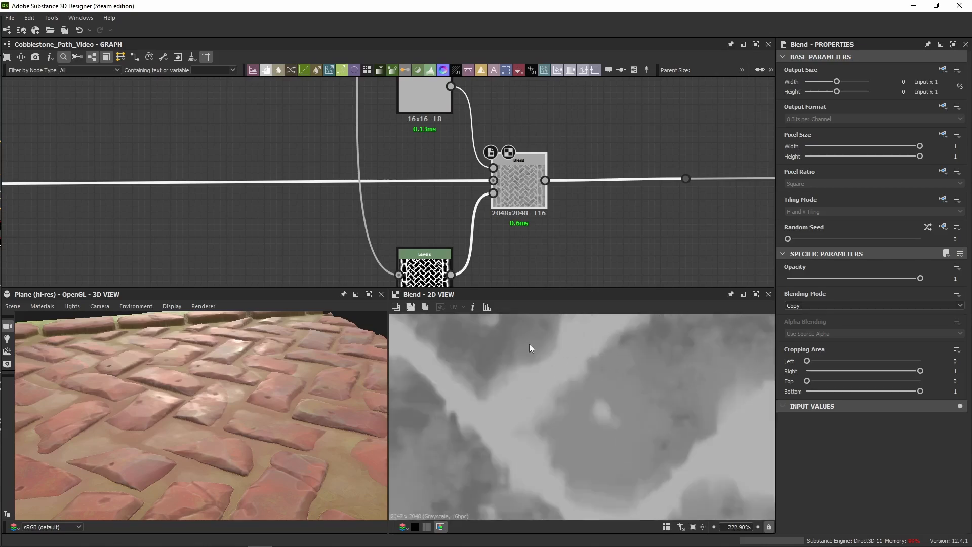
drag(218, 393, 288, 366)
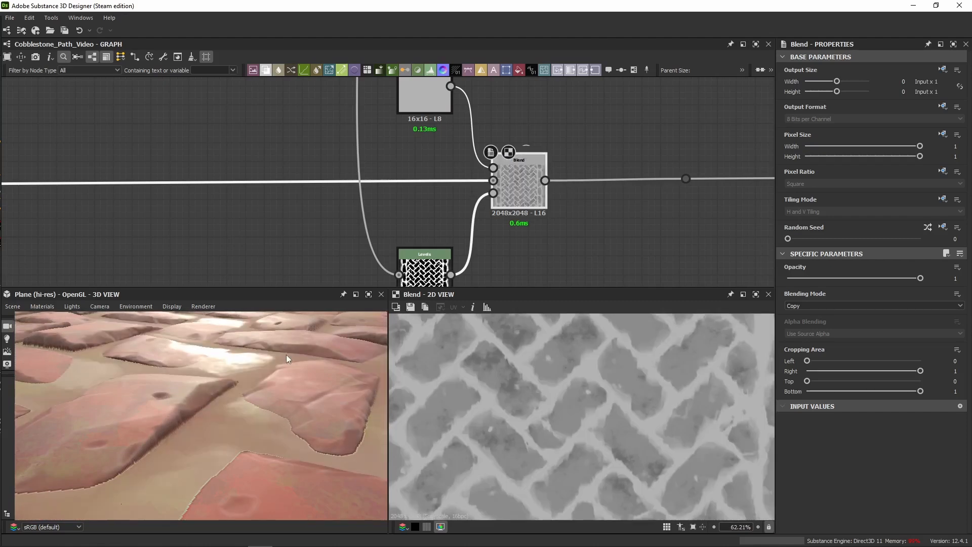
Compare the Levels mask around a brick's small hole with the Blend's roughness at the same spot
double_click(424, 261)
scroll(527, 387, up, 10)
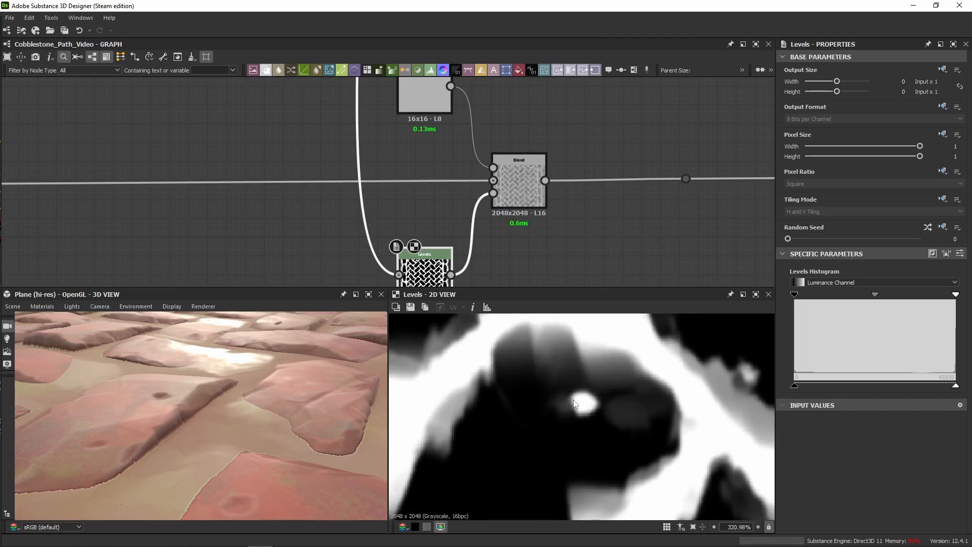
drag(324, 400, 293, 386)
click(509, 187)
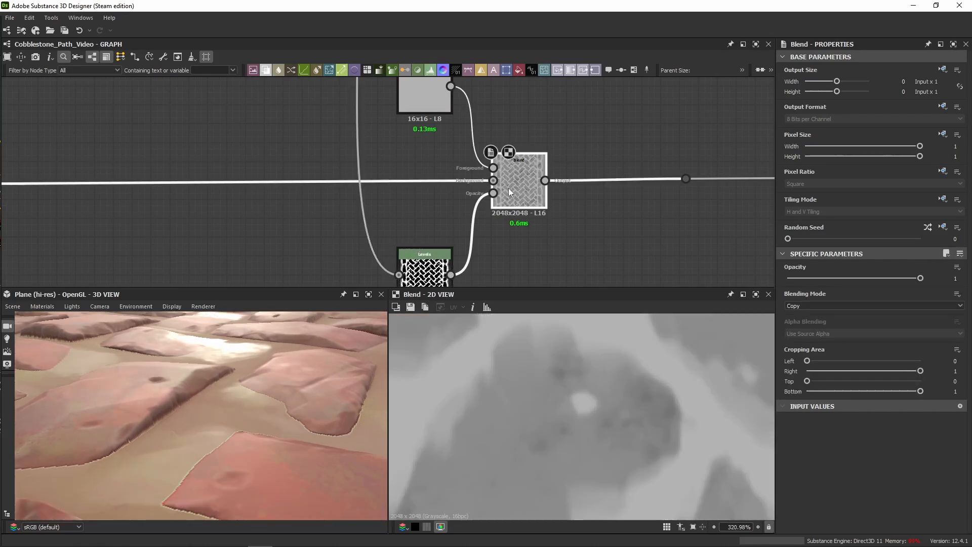
Switch the mortar Blend off and on and compare the mortar's shine from several angles in the 3D view
scroll(597, 412, down, 5)
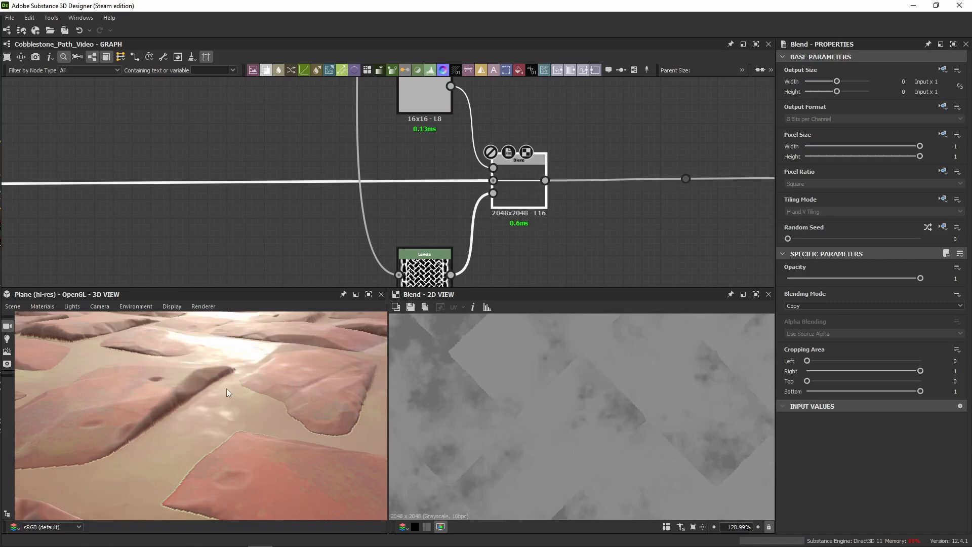
drag(178, 402, 258, 338)
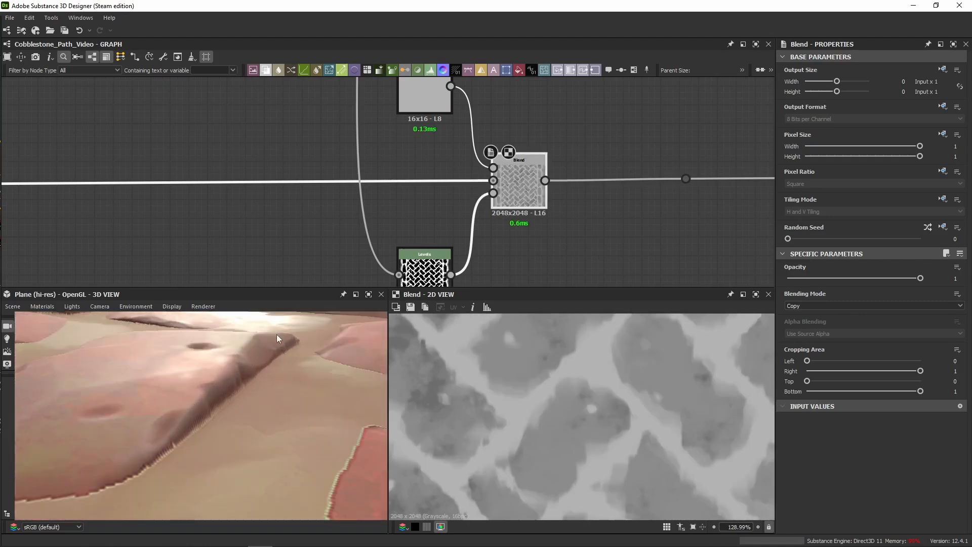
drag(205, 399, 244, 396)
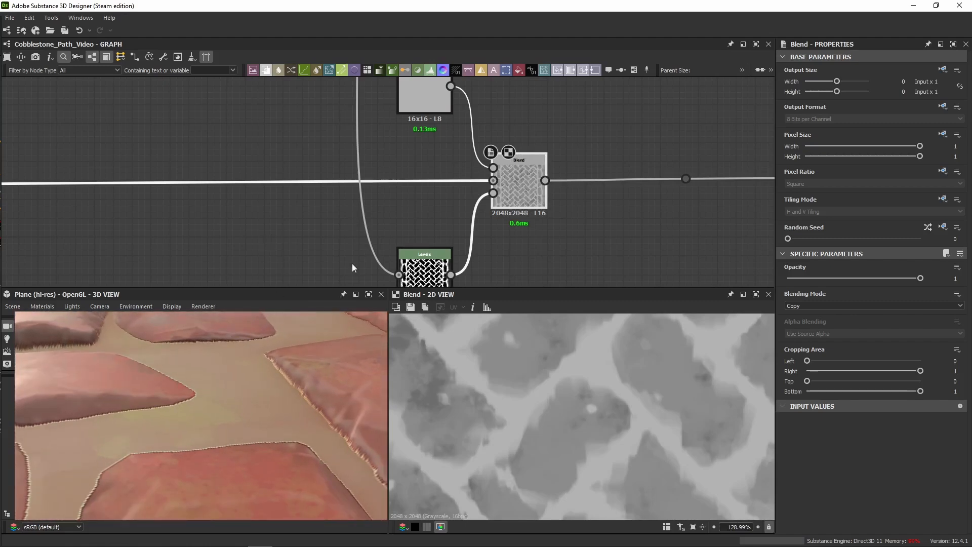
drag(315, 339, 335, 329)
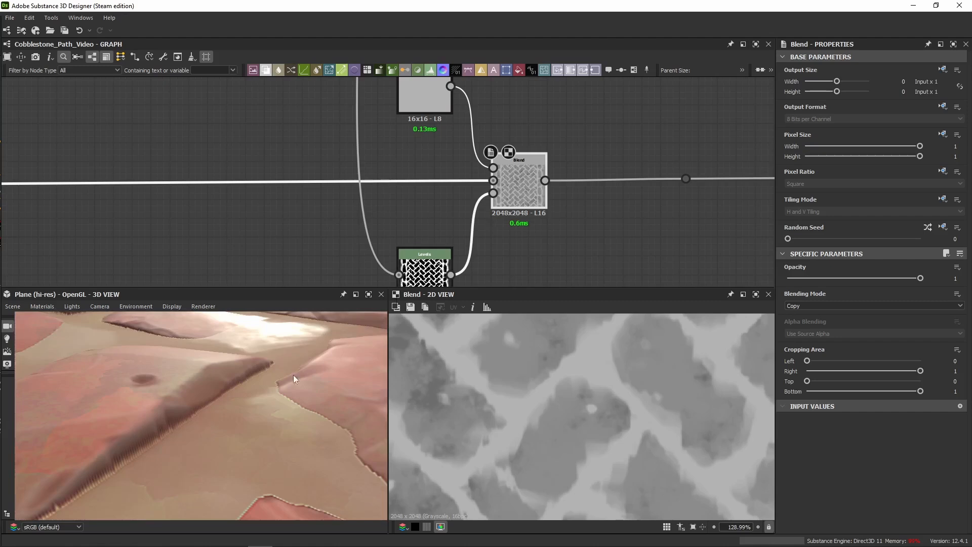
drag(293, 375, 187, 377)
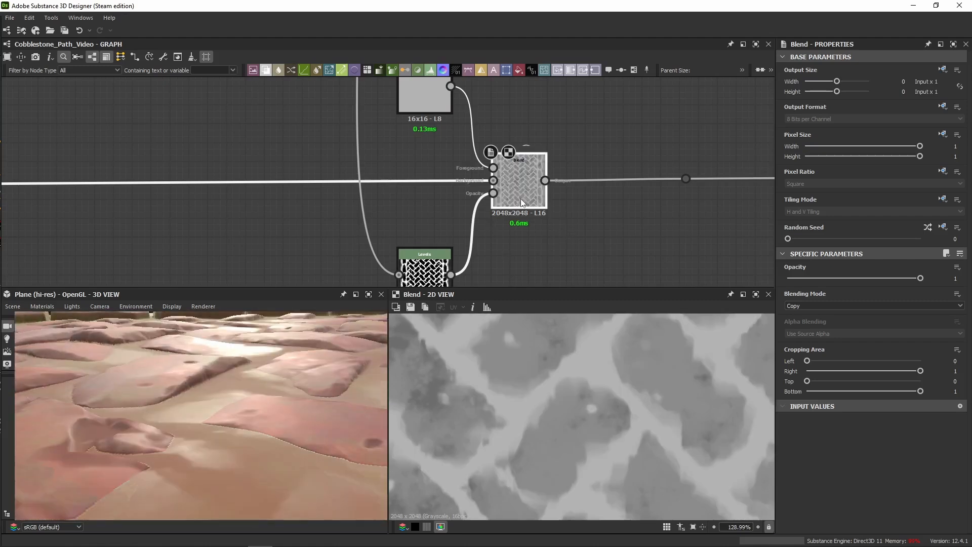
drag(187, 402, 219, 388)
Move the dot on the mortar Blend's output connection farther along toward the graph outputs
scroll(509, 204, down, 4)
middle_drag(570, 173, 525, 172)
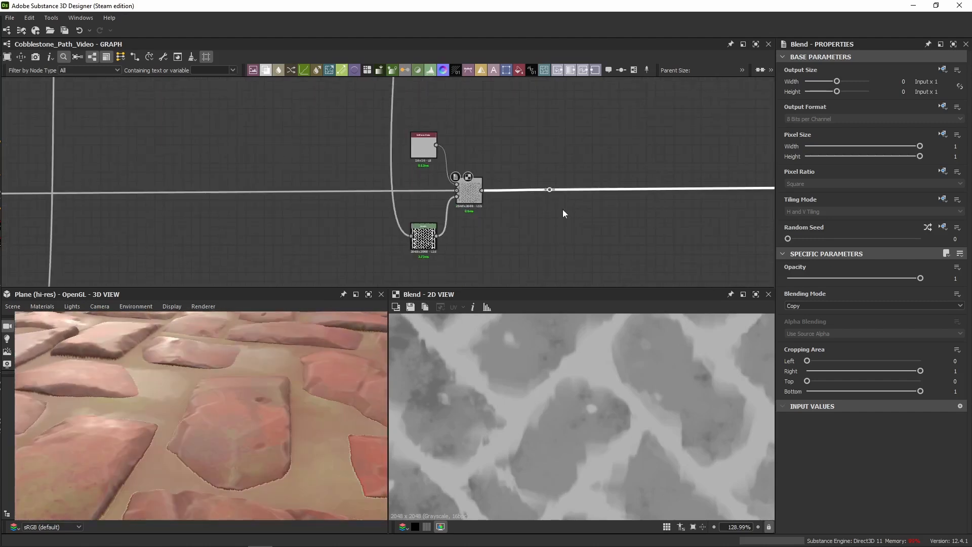
middle_drag(563, 212, 325, 206)
scroll(325, 207, up, 2)
drag(308, 183, 771, 190)
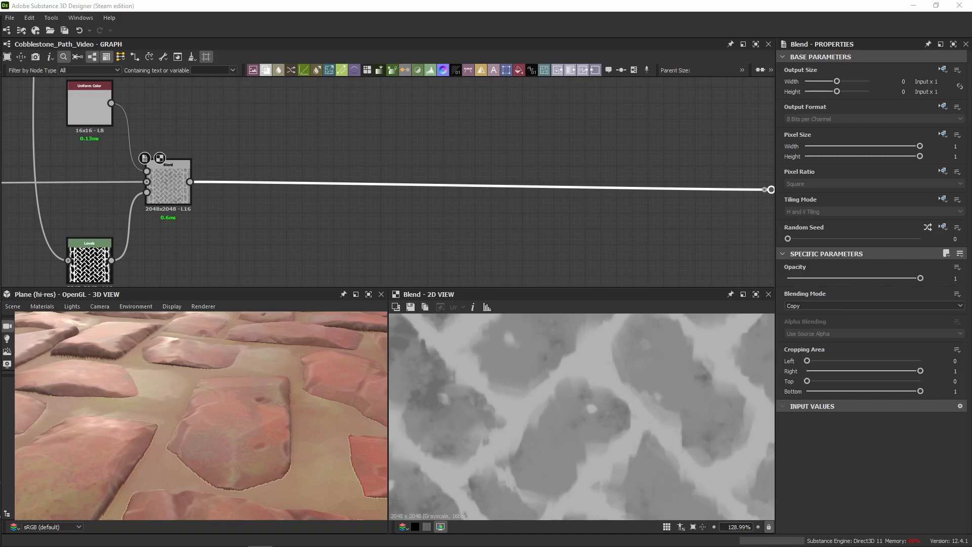
Paste the Uniform Color, Ambient Occlusion, Invert Grayscale and Blend group after the mortar Blend and insert its Blend into the roughness line
scroll(294, 231, down, 3)
middle_drag(347, 262, 347, 216)
click(348, 217)
key(ctrl+v)
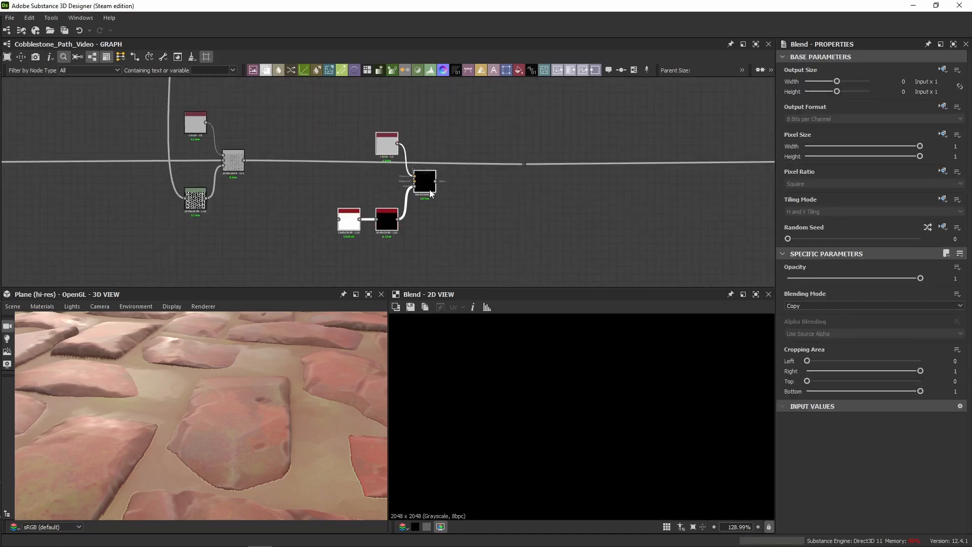
drag(244, 161, 524, 164)
drag(434, 186, 462, 170)
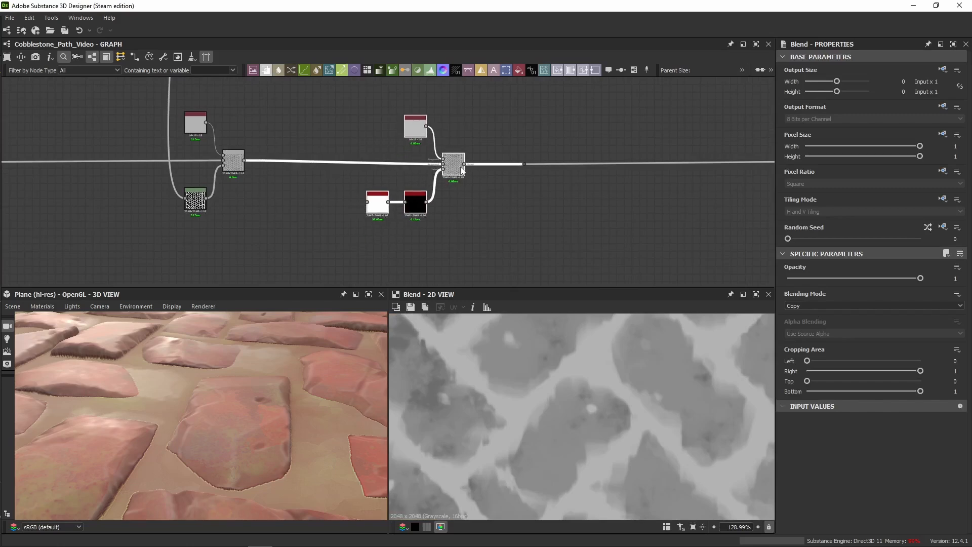
Extend the brick height connection with a dot toward the pasted group and connect it to the Ambient Occlusion node's input
scroll(275, 209, down, 2)
middle_drag(274, 208, 344, 178)
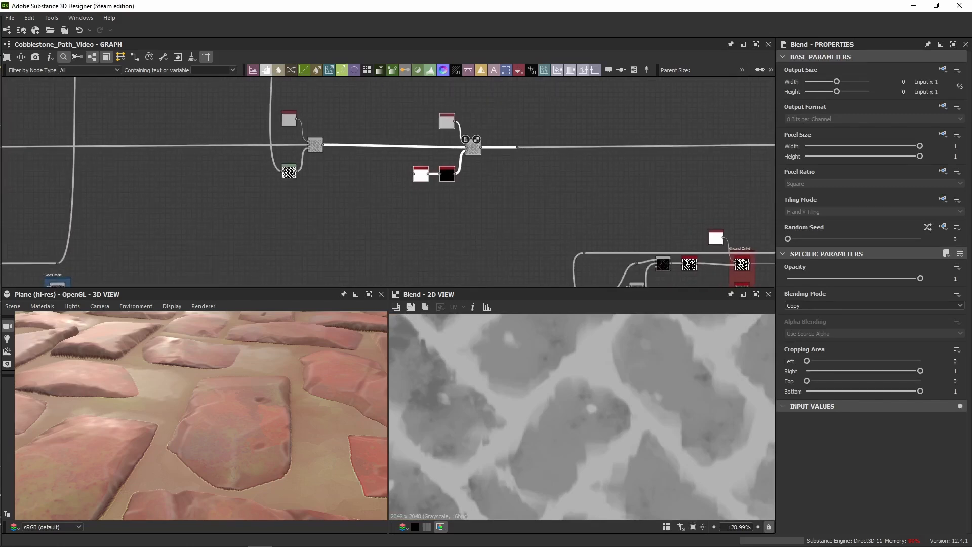
scroll(325, 181, down, 3)
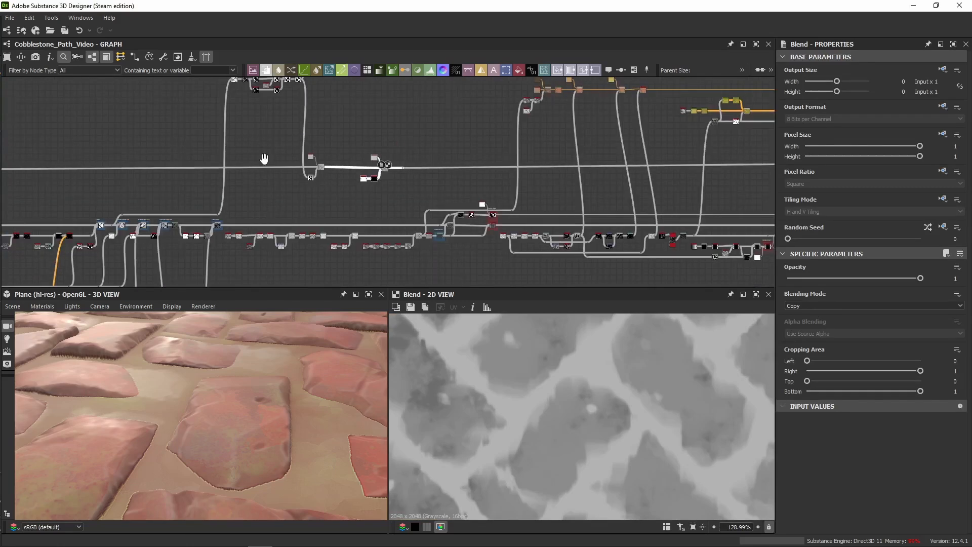
scroll(260, 125, up, 2)
drag(241, 138, 238, 139)
middle_drag(253, 196, 236, 69)
scroll(236, 200, up, 3)
mouse_move(200, 203)
mouse_down()
mouse_move(641, 204)
mouse_move(583, 202)
mouse_up()
middle_drag(499, 201, 439, 234)
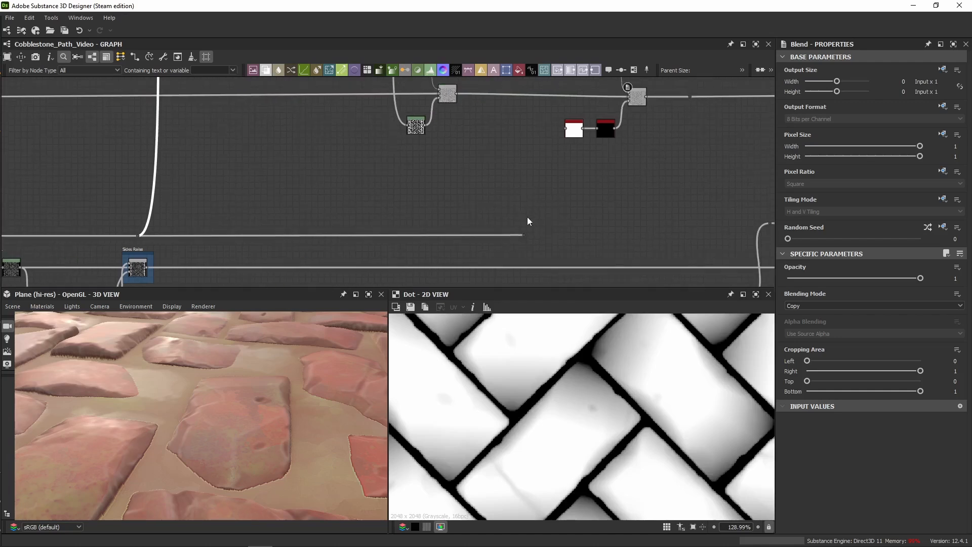
drag(528, 234, 566, 128)
middle_drag(575, 148, 493, 182)
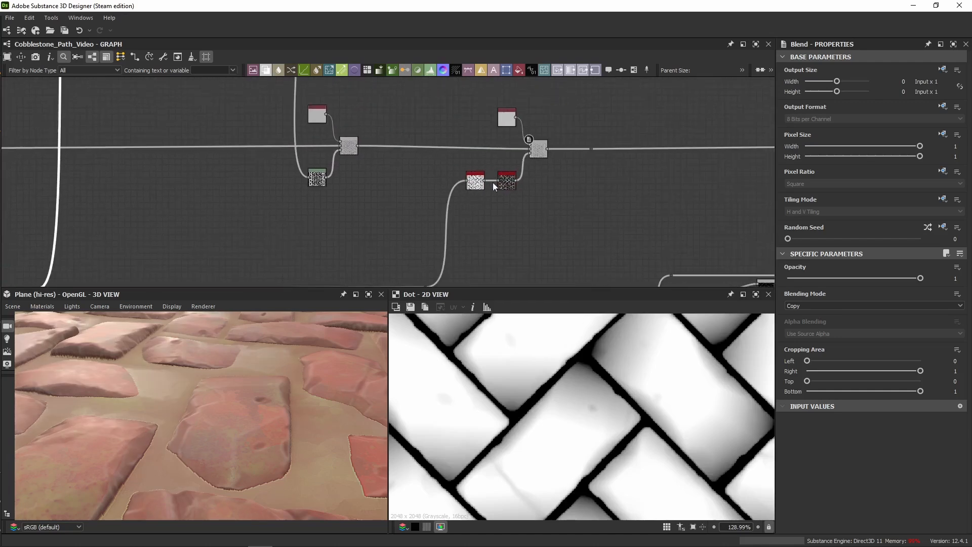
Move the whole Ambient Occlusion blend group closer to the mortar Blend
scroll(526, 172, up, 2)
scroll(530, 170, down, 3)
drag(427, 108, 544, 285)
drag(536, 156, 460, 151)
scroll(380, 167, up, 4)
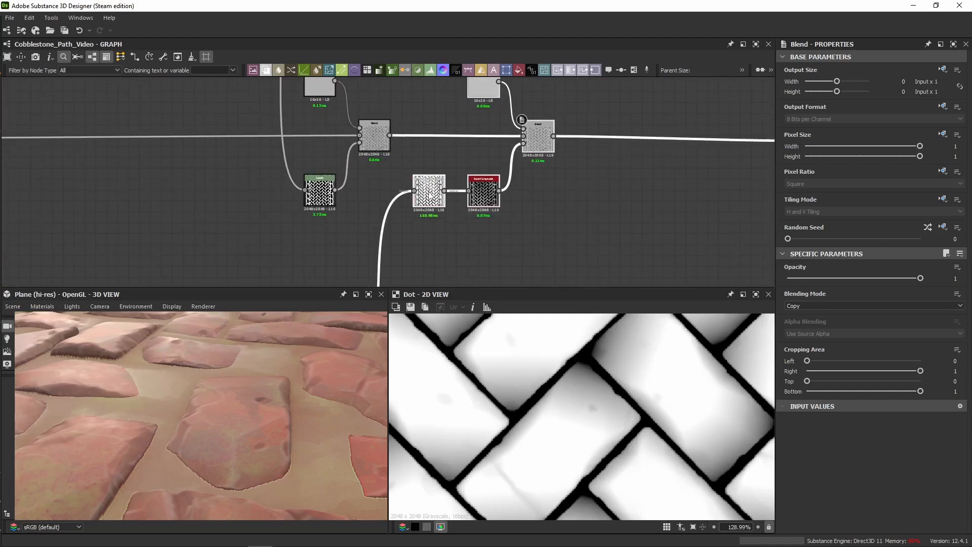
click(475, 151)
middle_drag(476, 151, 455, 196)
Line up the Levels, Ambient Occlusion and Invert Grayscale nodes in one row beneath the Blends
click(517, 176)
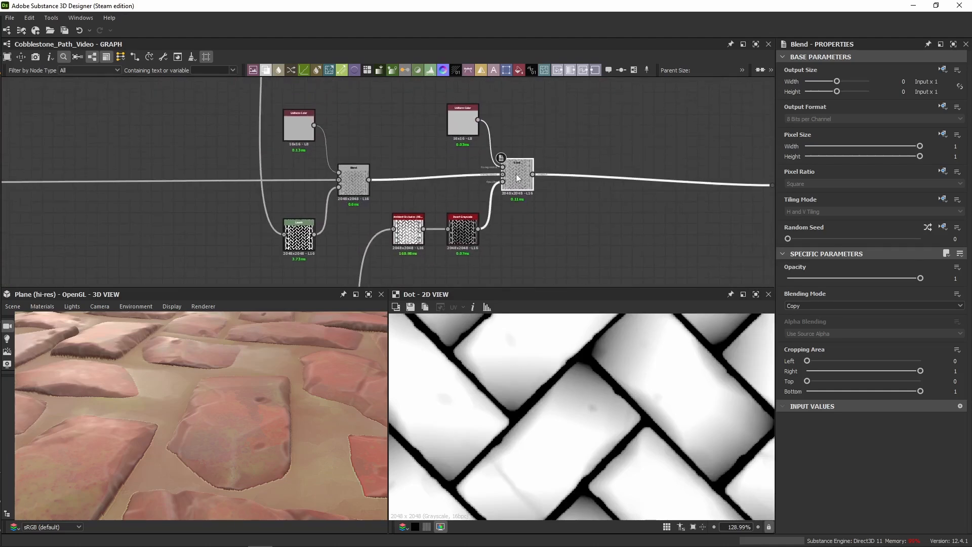
click(465, 122)
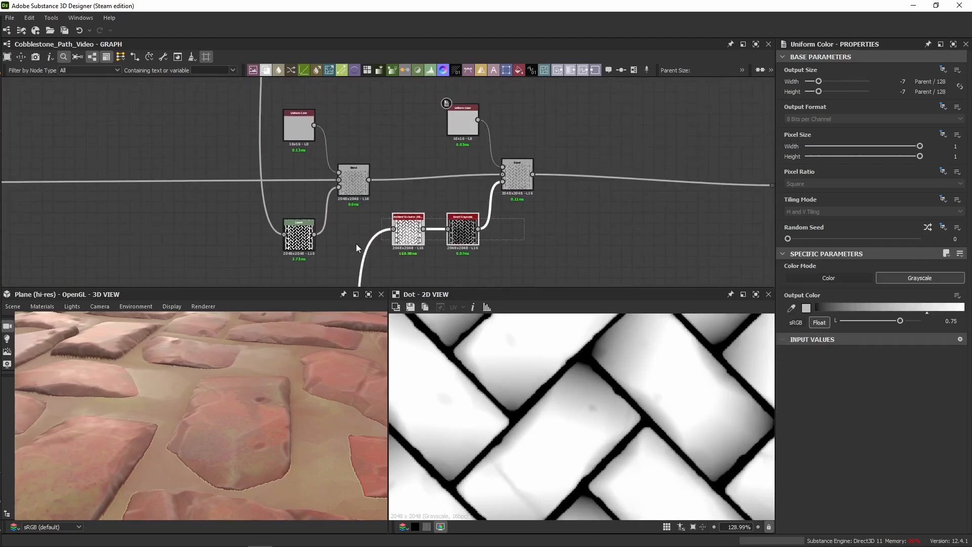
drag(298, 236, 301, 229)
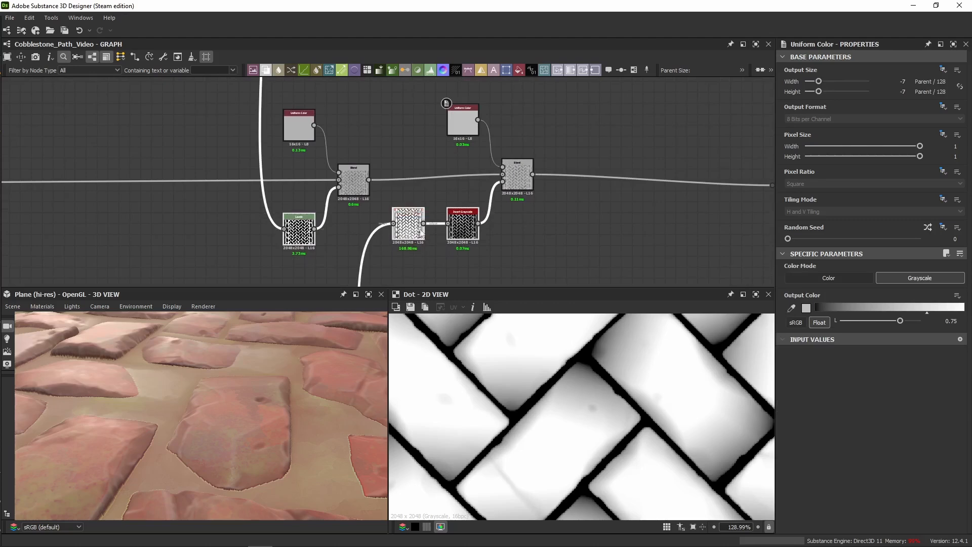
click(434, 203)
drag(409, 223, 303, 234)
click(392, 216)
middle_drag(512, 224, 495, 197)
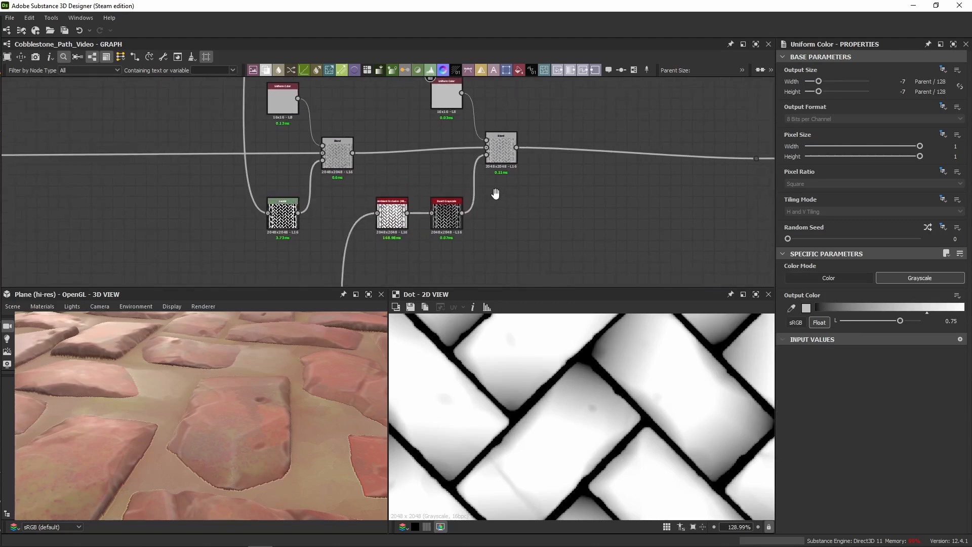
Straighten the roughness line by aligning the two Blends and adjust the Uniform Color nodes above them
drag(501, 152, 501, 162)
click(569, 152)
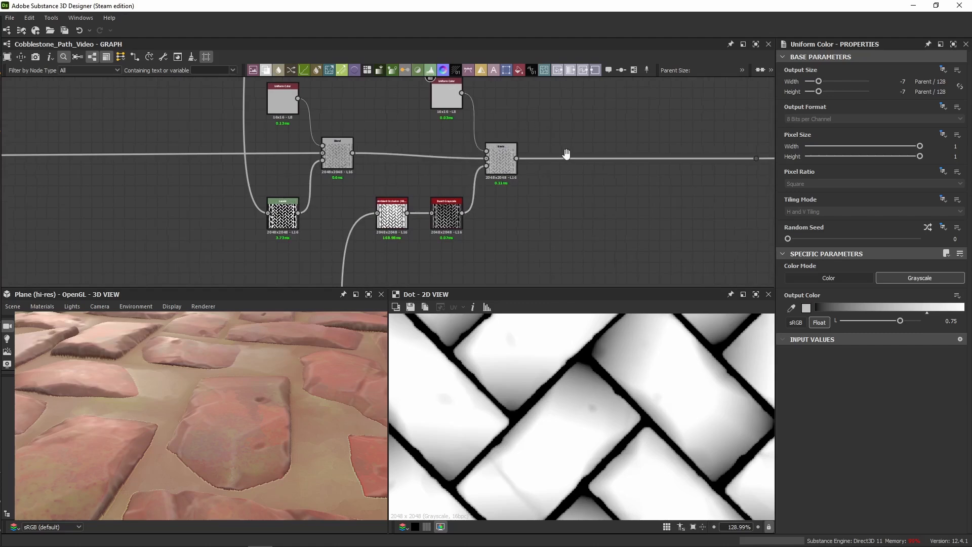
middle_drag(569, 151, 550, 157)
drag(441, 116, 441, 127)
drag(319, 158, 319, 163)
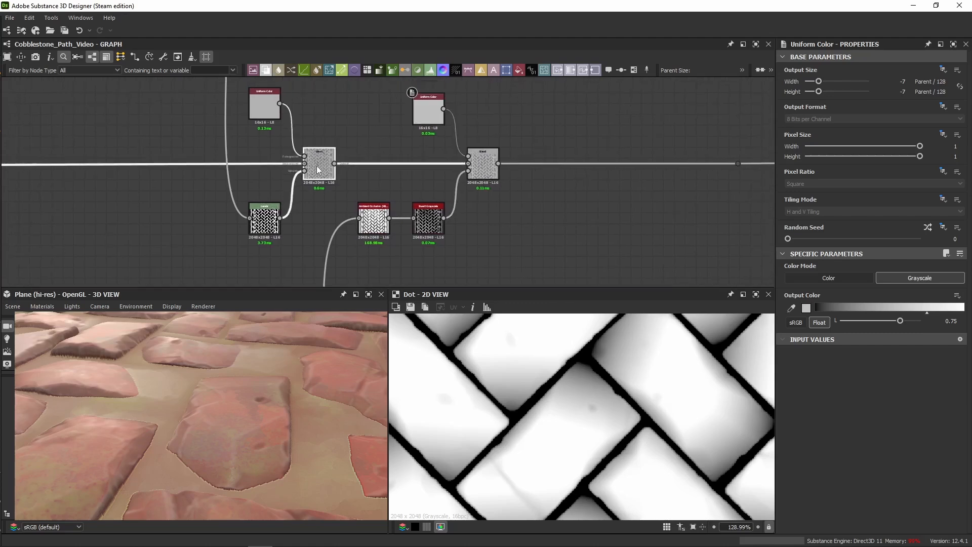
drag(269, 109, 268, 113)
click(397, 120)
middle_drag(397, 119, 346, 93)
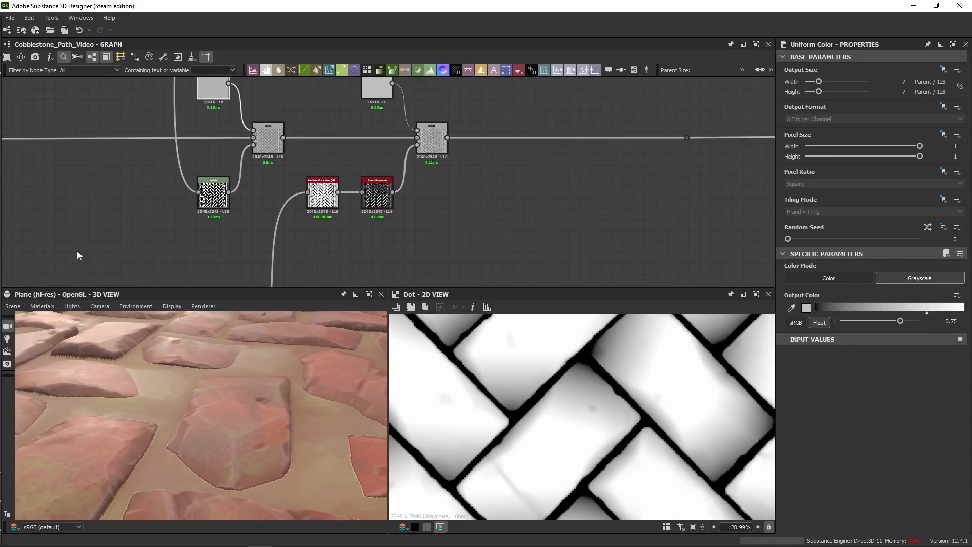
Compare the 2D outputs of the mortar Blend and the Ambient Occlusion Blend
double_click(431, 141)
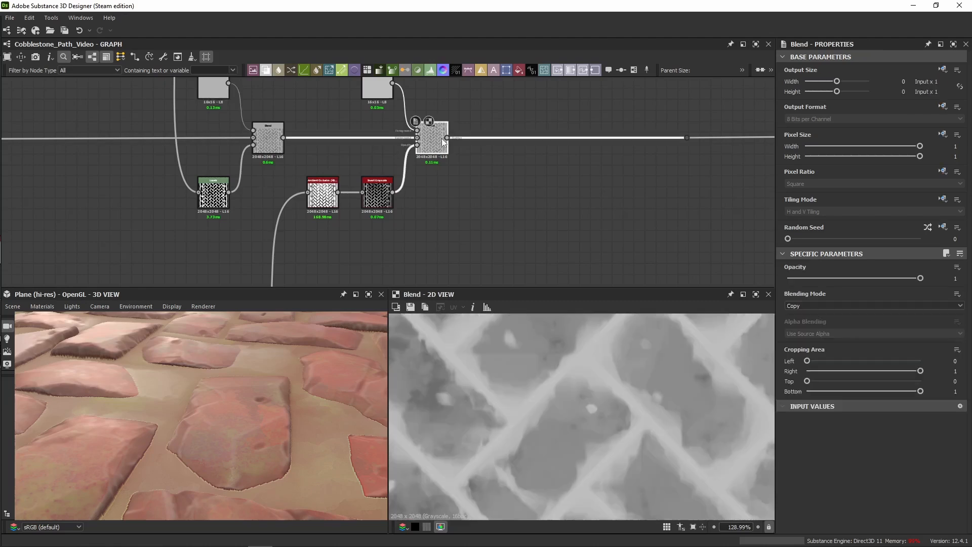
double_click(280, 144)
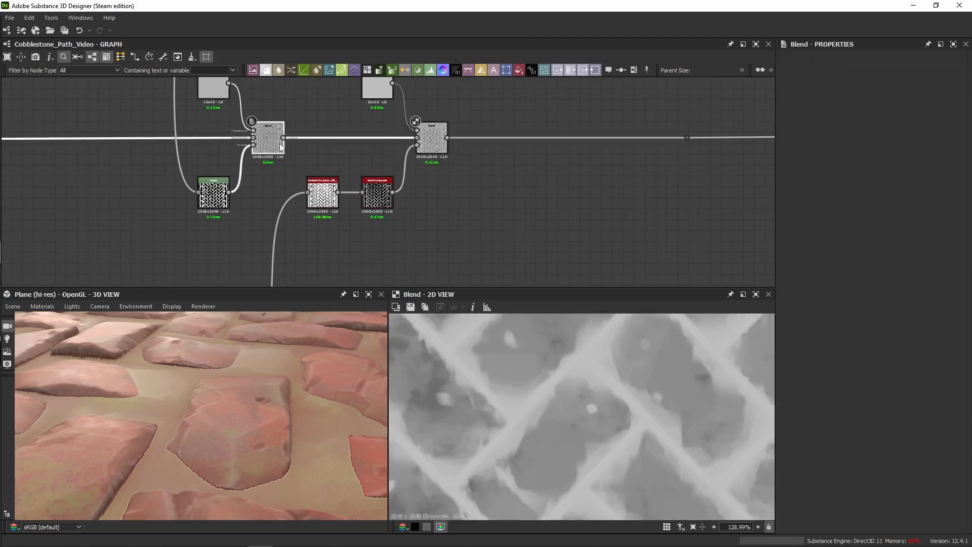
click(443, 149)
double_click(441, 147)
middle_drag(478, 167, 503, 189)
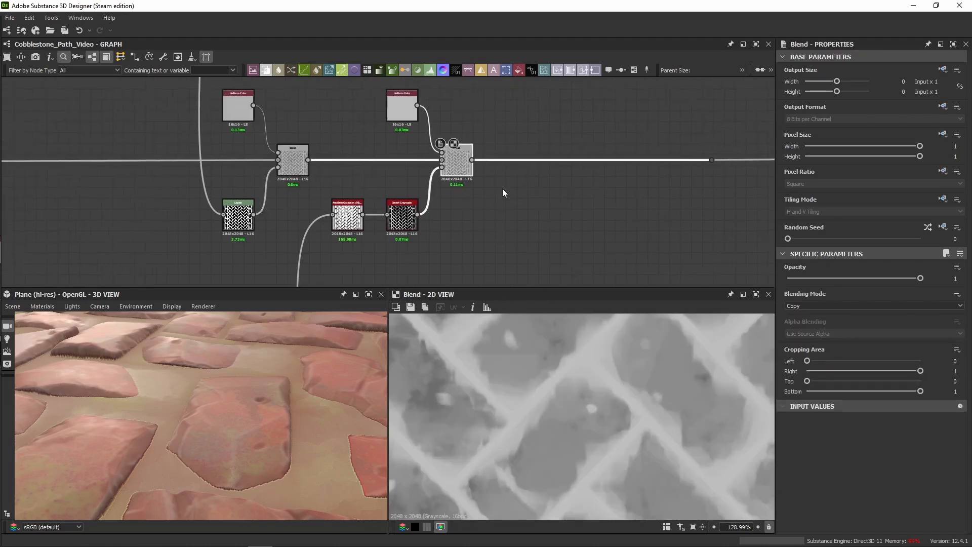
double_click(299, 171)
double_click(460, 166)
Switch the Ambient Occlusion Blend off and on and compare the shine around the brick edges from several angles in 3D
drag(252, 377, 226, 380)
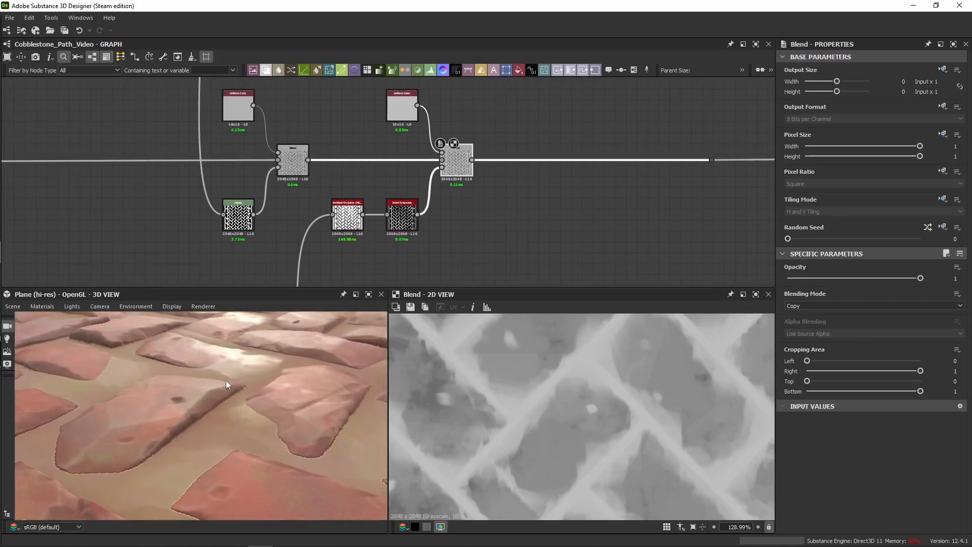
key(shift+d)
key(shift+d)
key(shift+d)
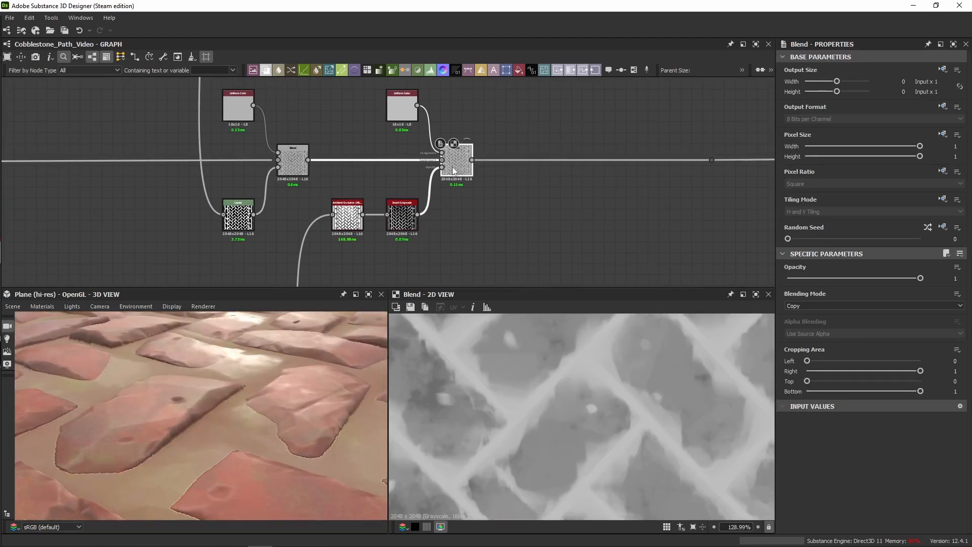
key(shift+d)
drag(184, 384, 215, 399)
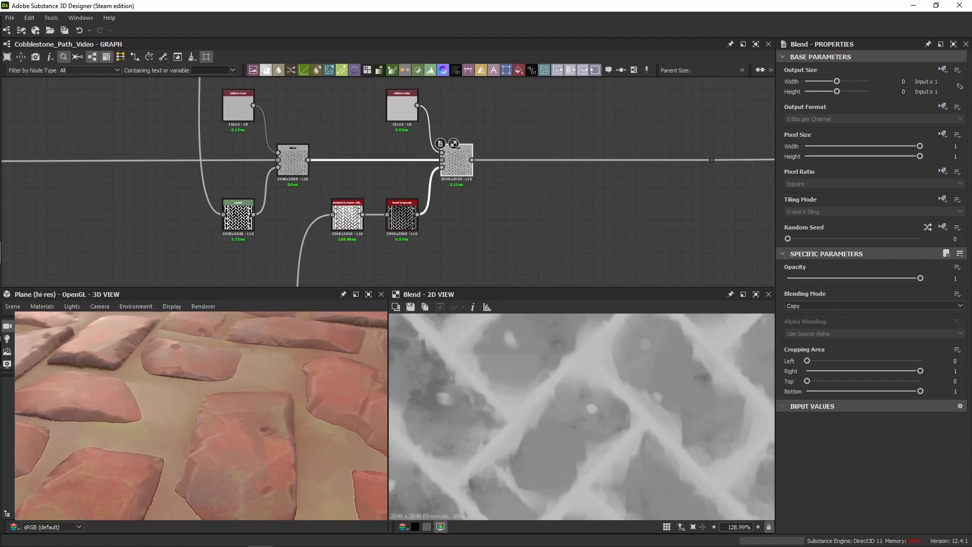
key(shift+d)
key(shift+d)
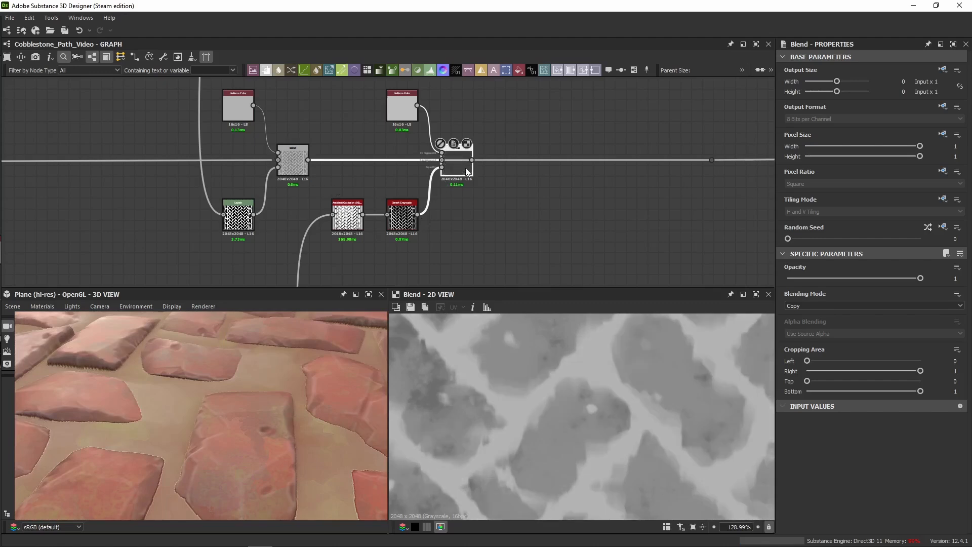
drag(203, 385, 229, 373)
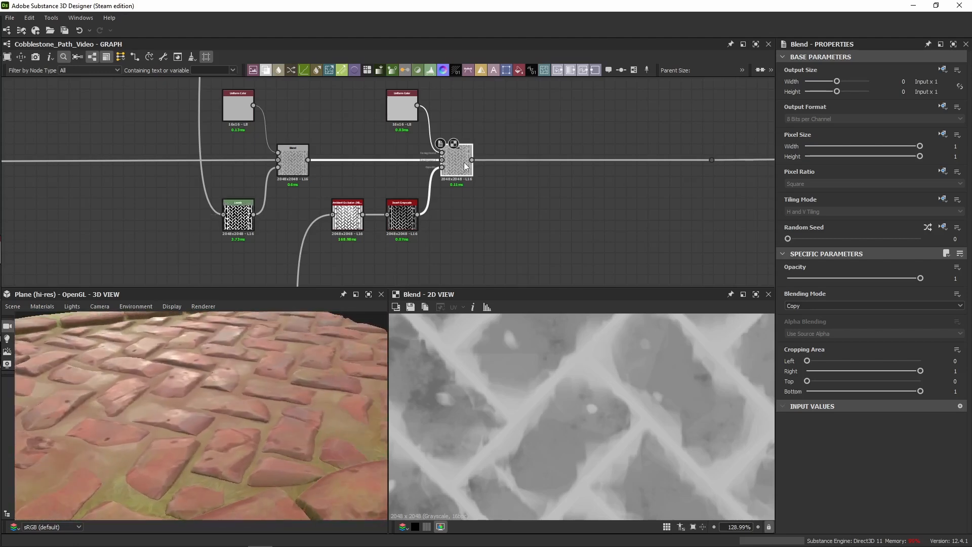
middle_drag(464, 162, 324, 156)
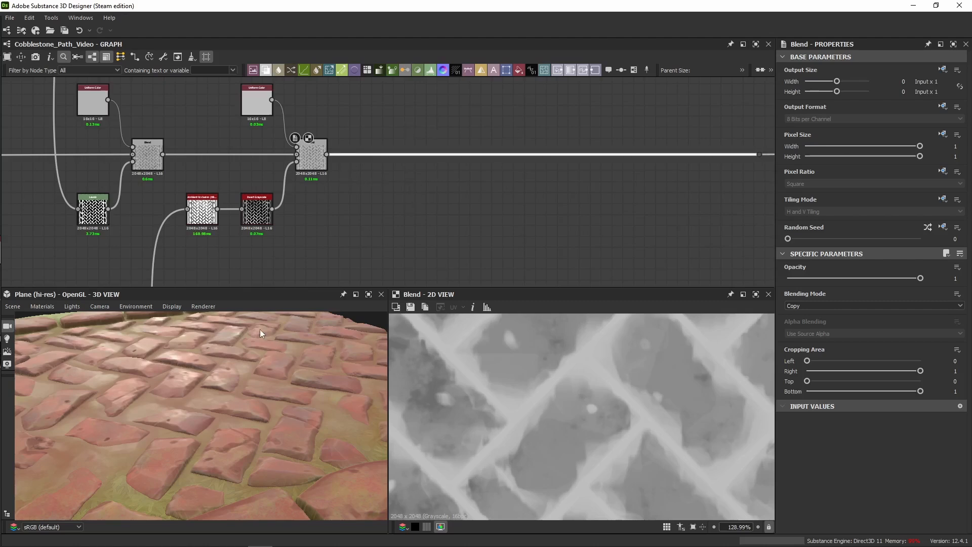
click(314, 166)
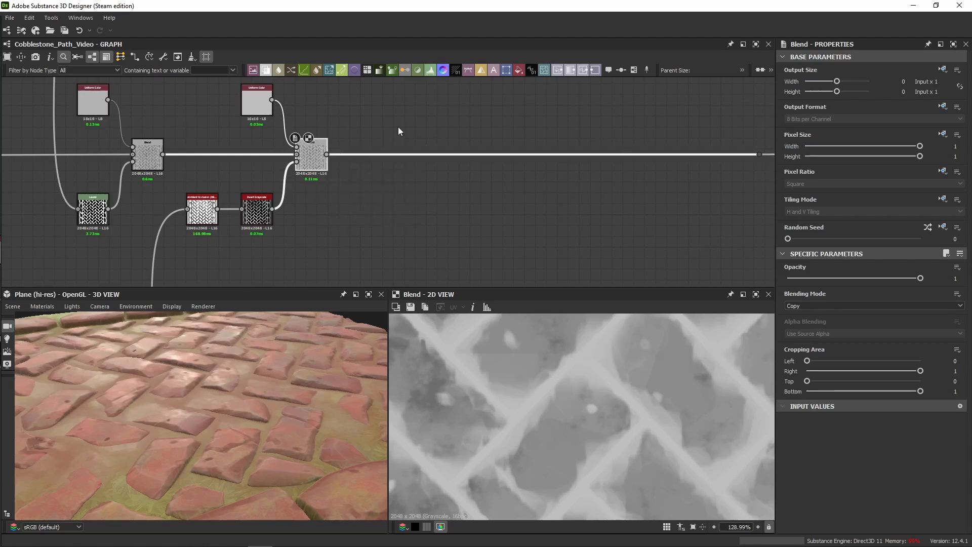
drag(400, 116, 394, 190)
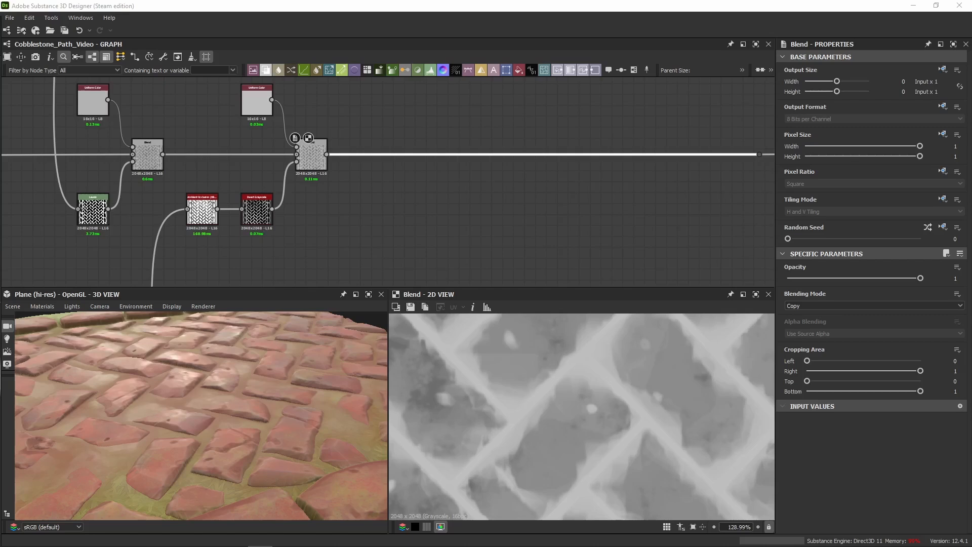
Paste another copy of the Ambient Occlusion blend group and feed the previous Blend's output into the new Blend on the roughness line
middle_drag(334, 207, 263, 232)
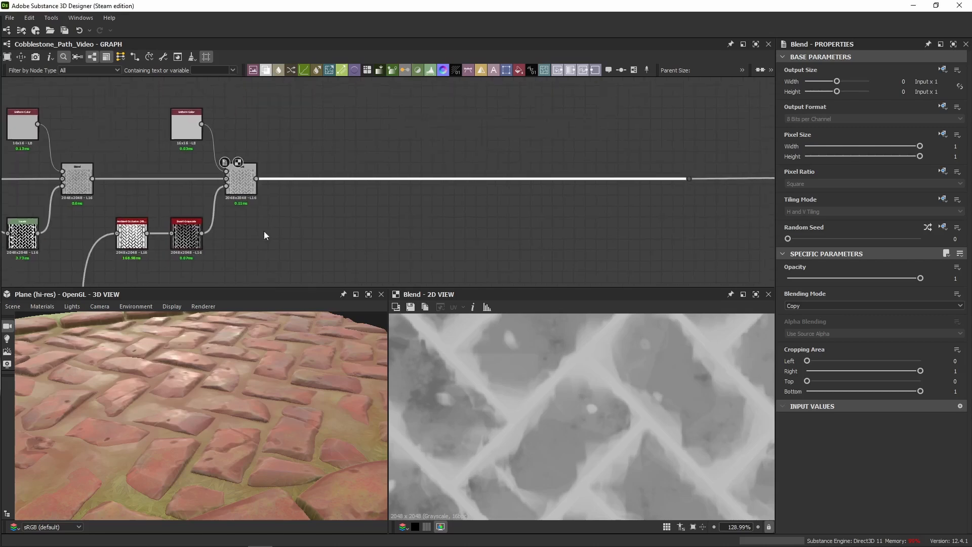
click(363, 150)
key(ctrl+v)
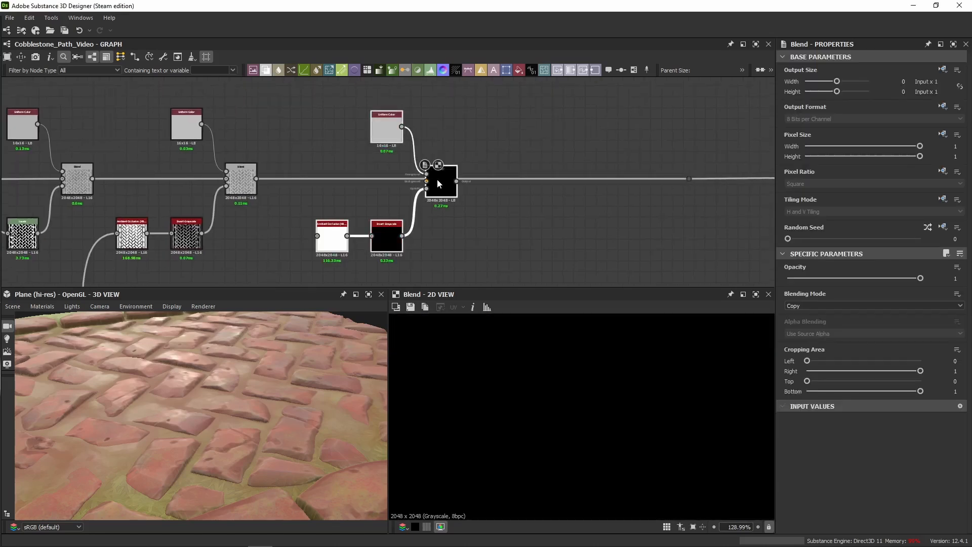
click(448, 170)
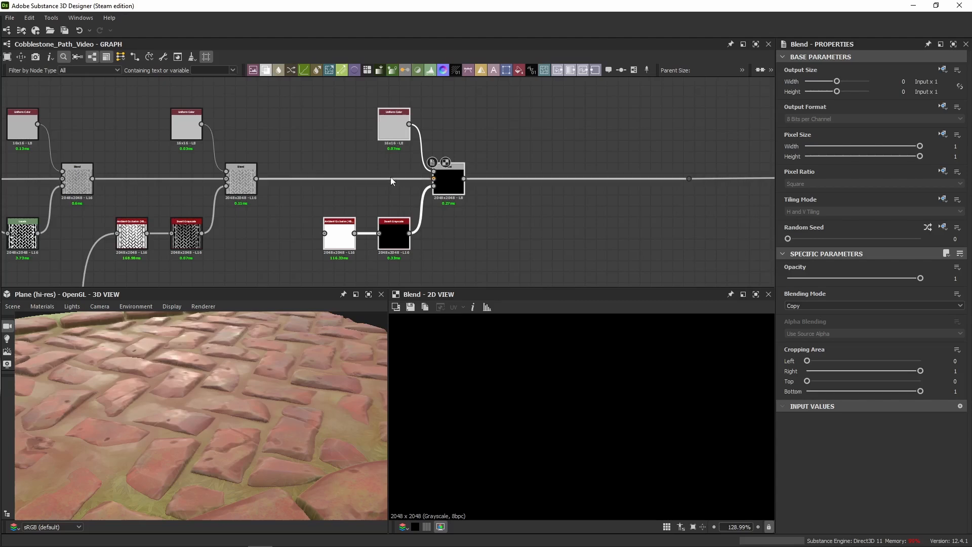
drag(257, 179, 442, 176)
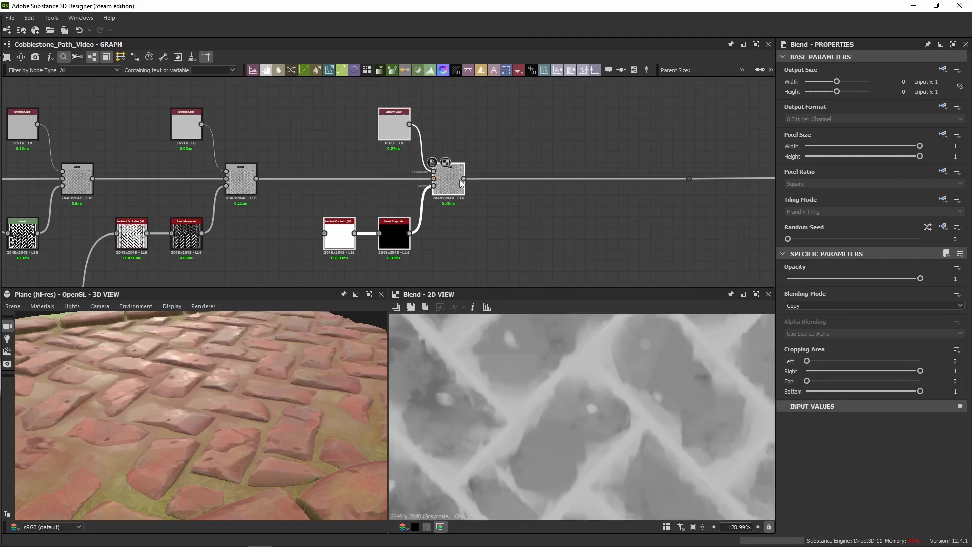
click(567, 151)
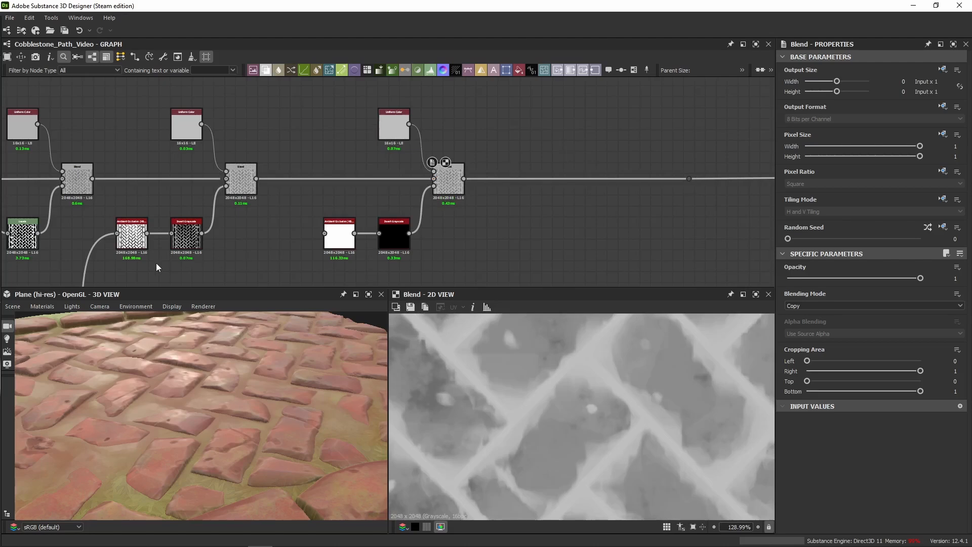
Lower the dot on the brick height connection slightly so the line to the first Ambient Occlusion node runs straight
scroll(345, 211, down, 5)
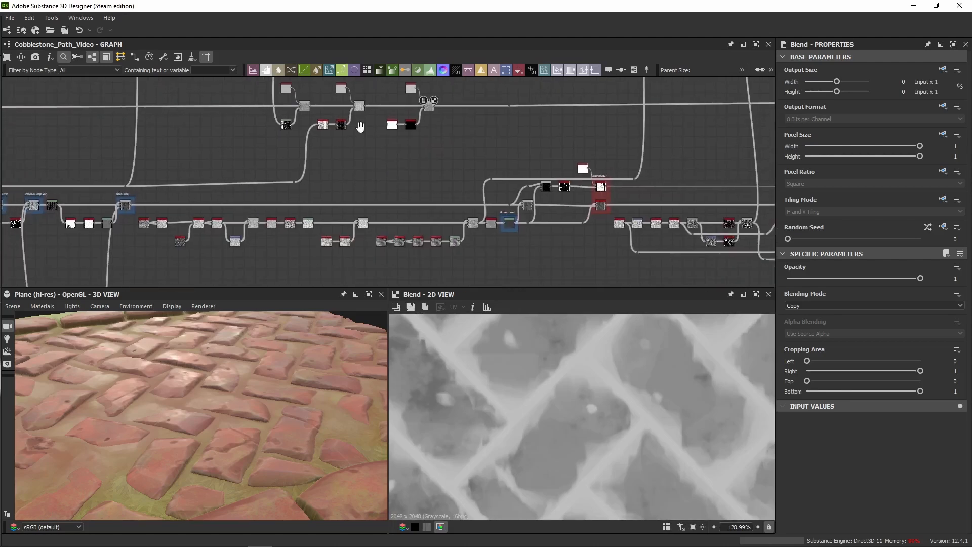
scroll(308, 183, up, 7)
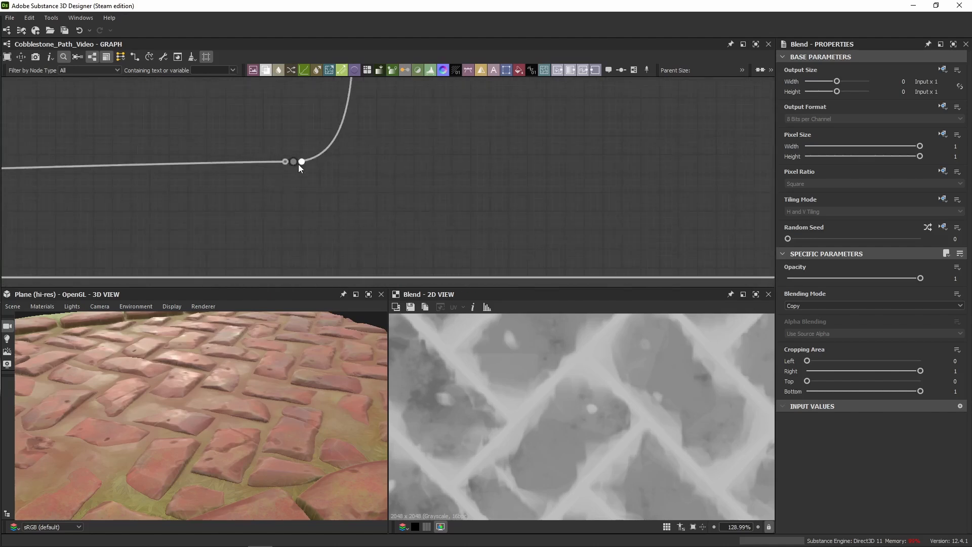
drag(293, 162, 295, 184)
scroll(395, 154, down, 7)
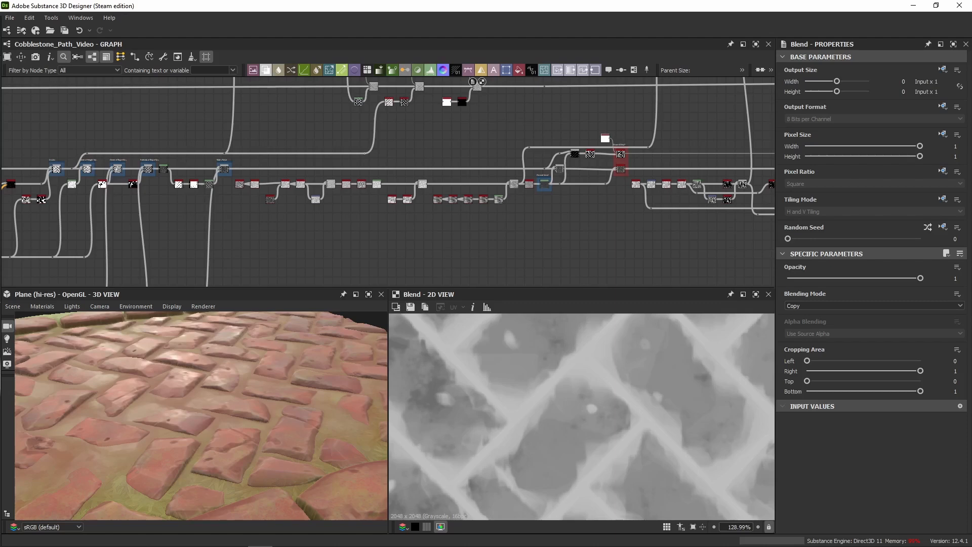
Move the newest Blend group farther along the roughness line, past the Ground Only nodes
middle_drag(478, 155, 360, 221)
drag(443, 118, 378, 157)
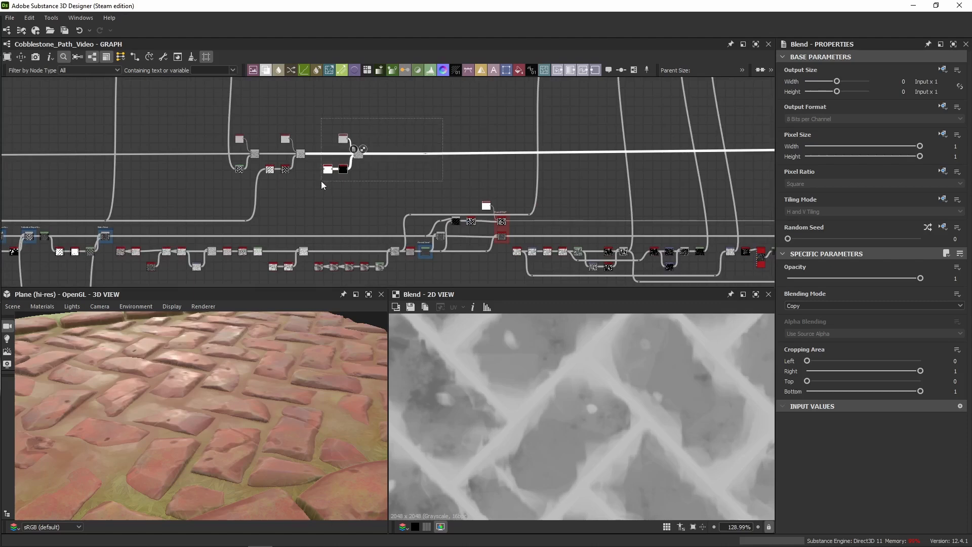
drag(321, 181, 321, 181)
drag(326, 172, 553, 171)
scroll(555, 172, up, 3)
middle_drag(556, 173, 521, 111)
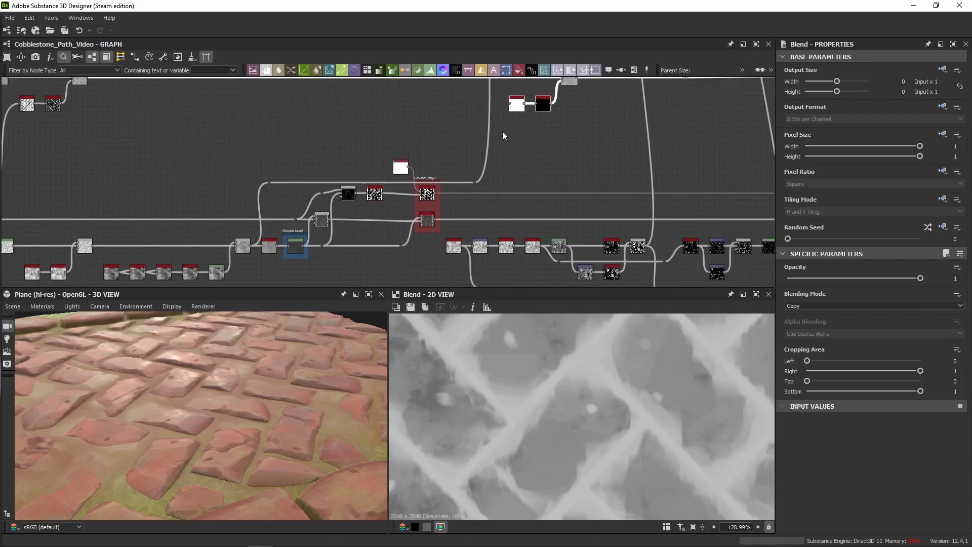
Add a dot on the Ground Only mask connection and feed it into the new group's Ambient Occlusion node
drag(421, 157, 439, 257)
scroll(428, 218, up, 3)
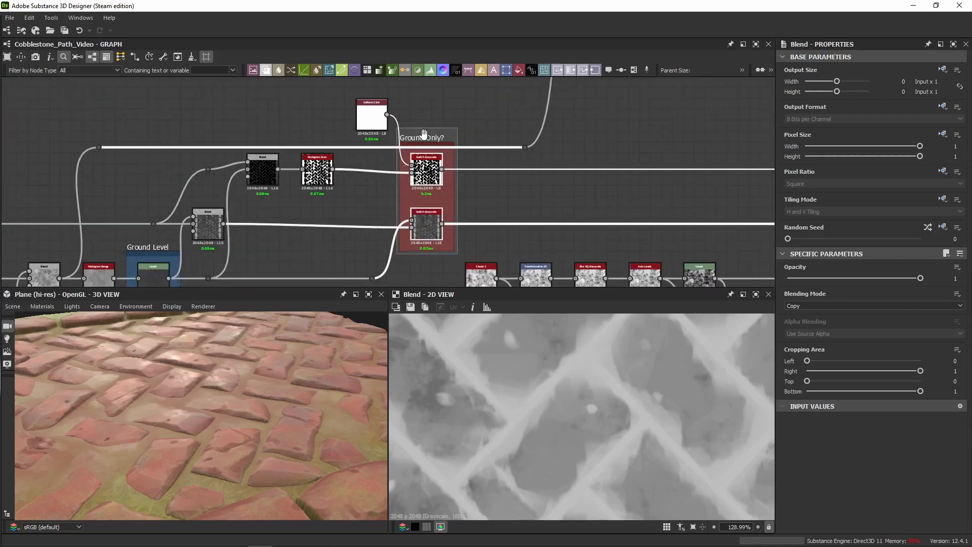
middle_drag(493, 156, 324, 182)
scroll(327, 181, down, 1)
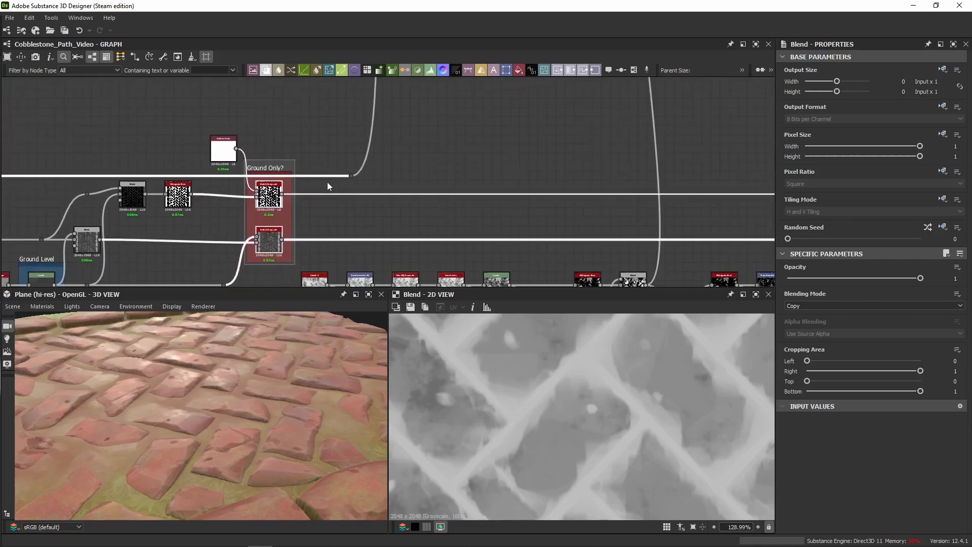
scroll(467, 171, down, 4)
middle_drag(457, 165, 420, 189)
scroll(421, 189, up, 3)
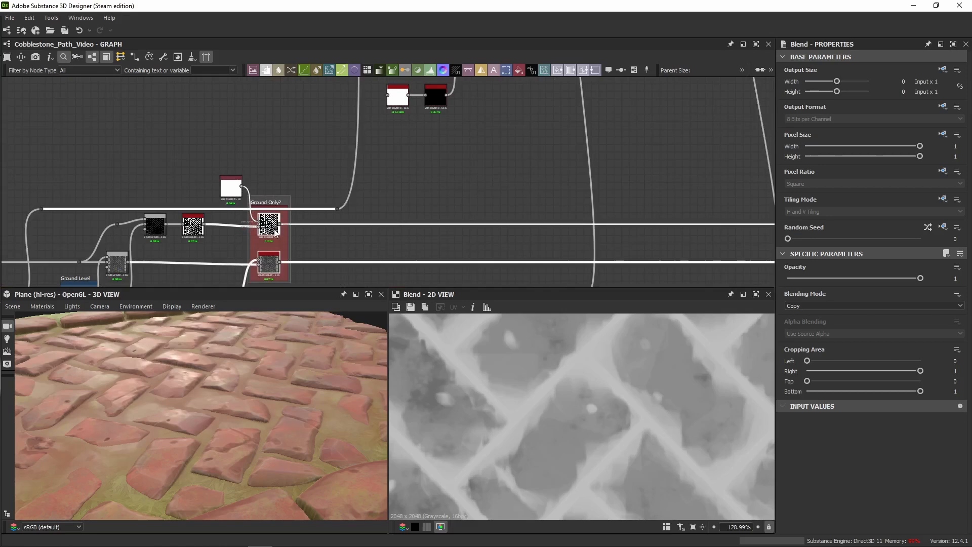
alt+click(374, 224)
drag(381, 224, 387, 95)
middle_drag(370, 127, 369, 224)
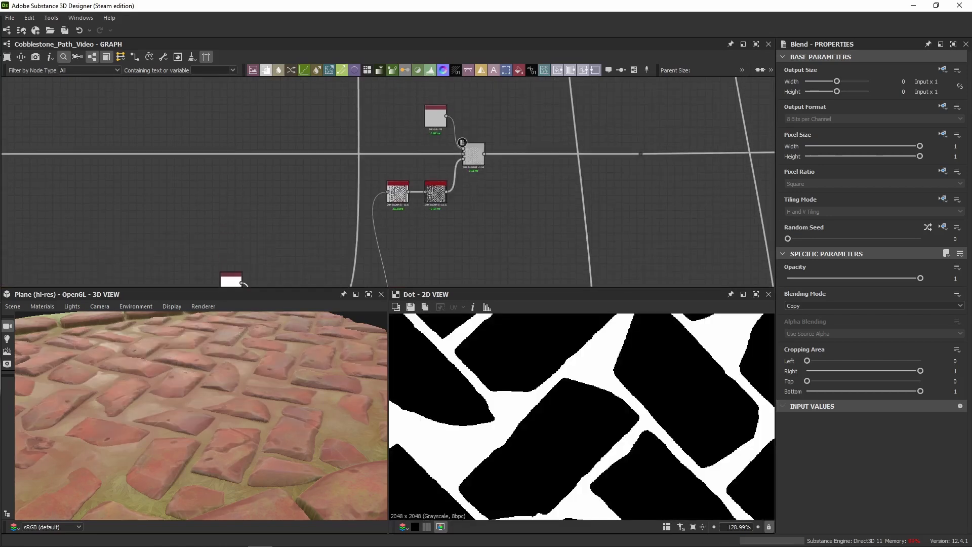
Review the earlier Ambient Occlusion group's nodes, compare the two Uniform Color values and preview that group's Blend
scroll(186, 228, down, 4)
middle_drag(156, 208, 567, 196)
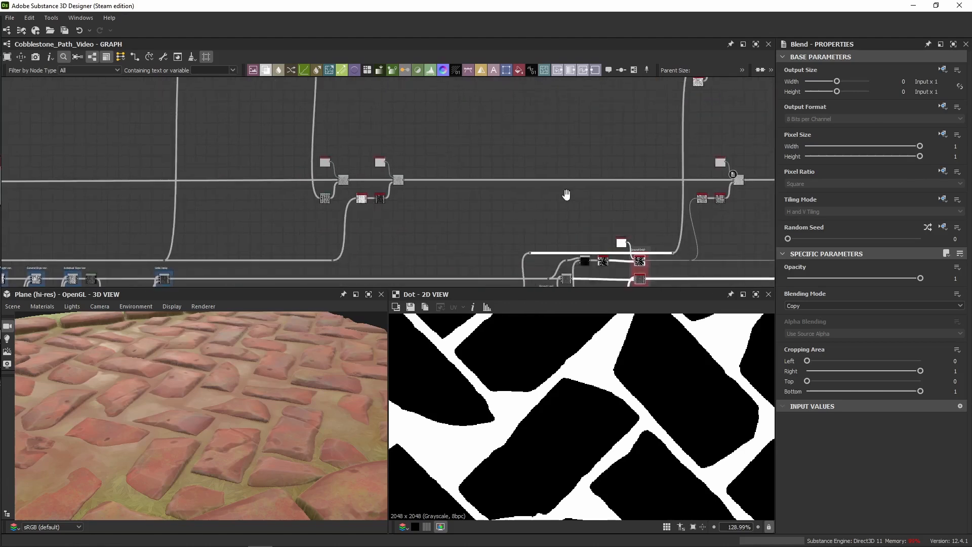
scroll(411, 197, up, 5)
scroll(383, 205, up, 3)
click(242, 217)
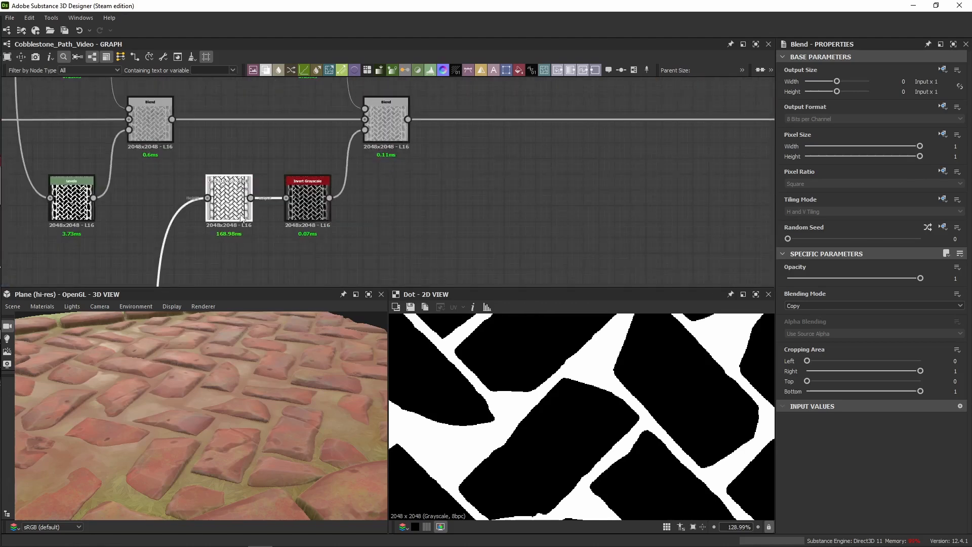
middle_drag(235, 236, 292, 241)
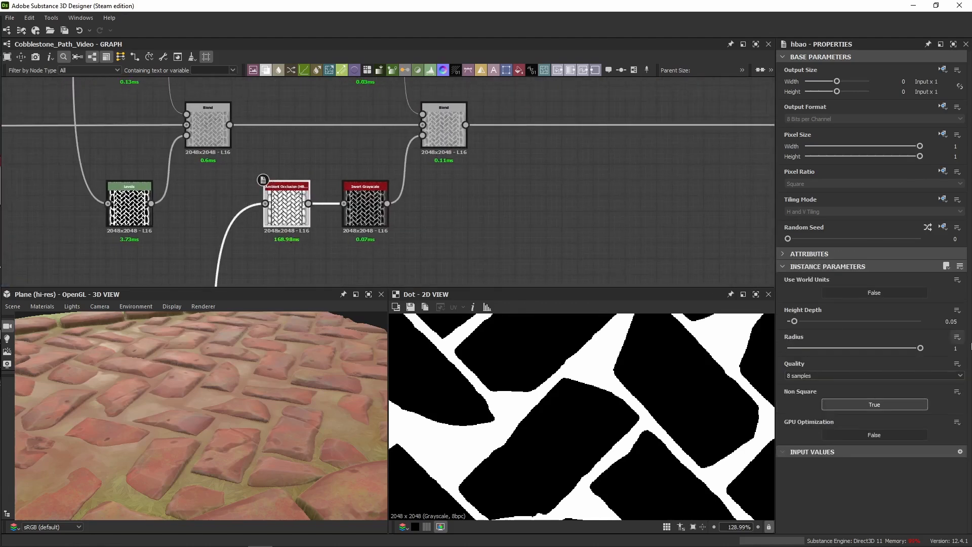
middle_drag(456, 218, 436, 251)
click(366, 268)
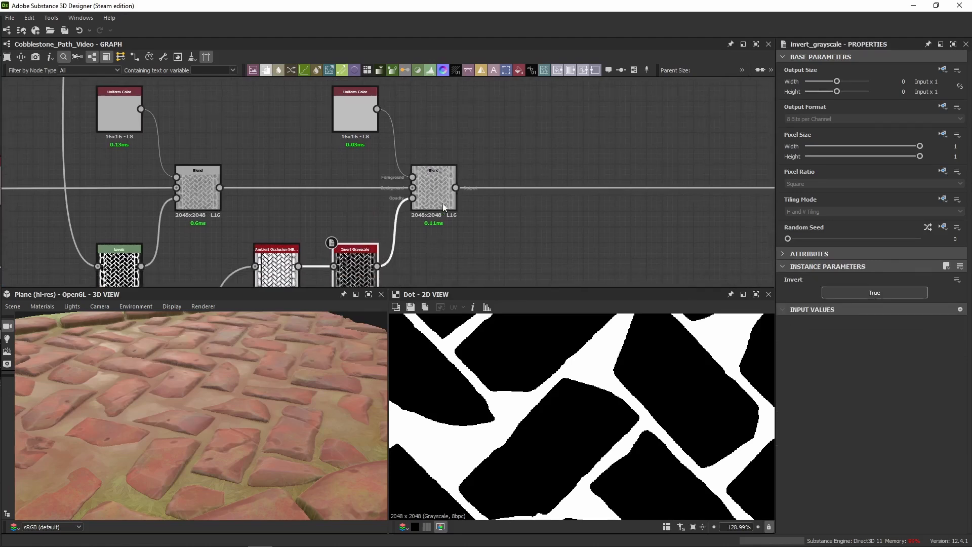
click(432, 178)
click(345, 117)
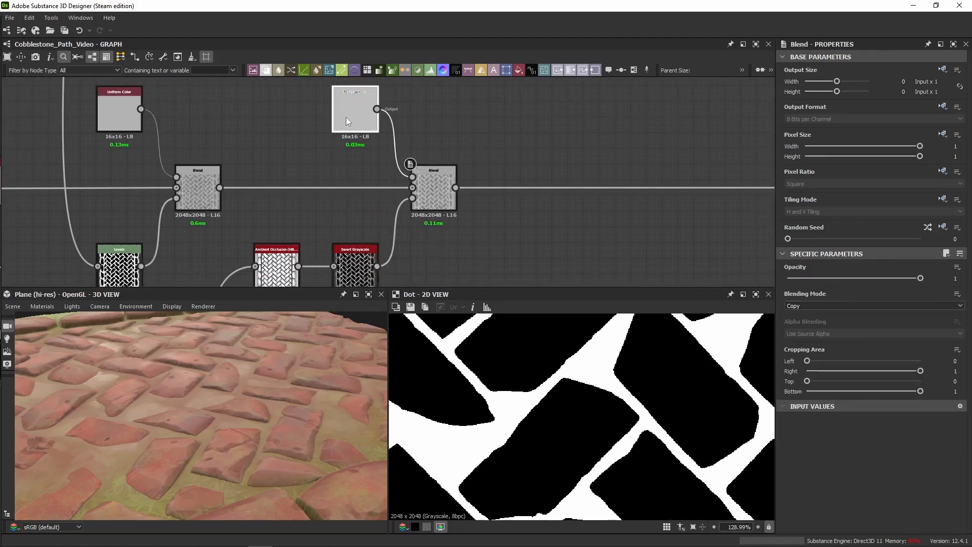
double_click(133, 124)
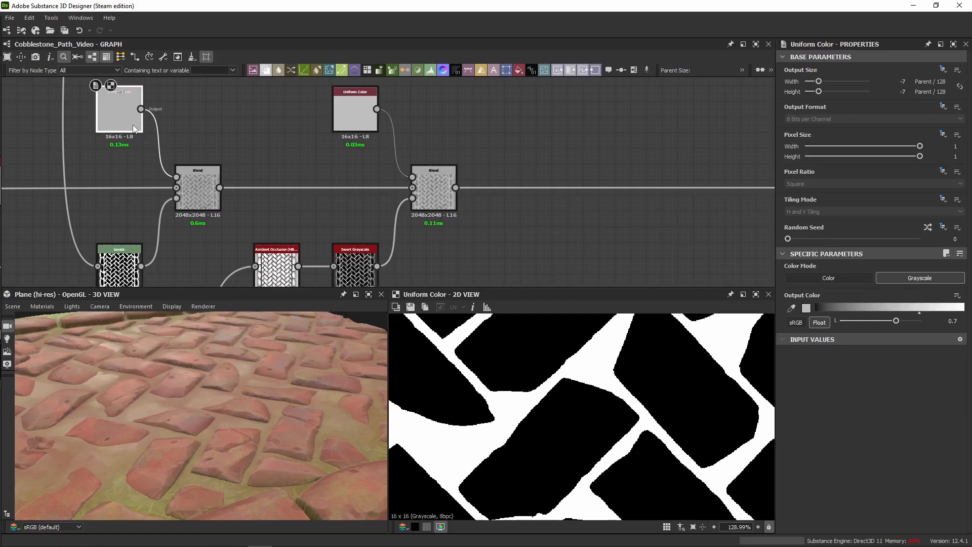
double_click(342, 112)
double_click(435, 179)
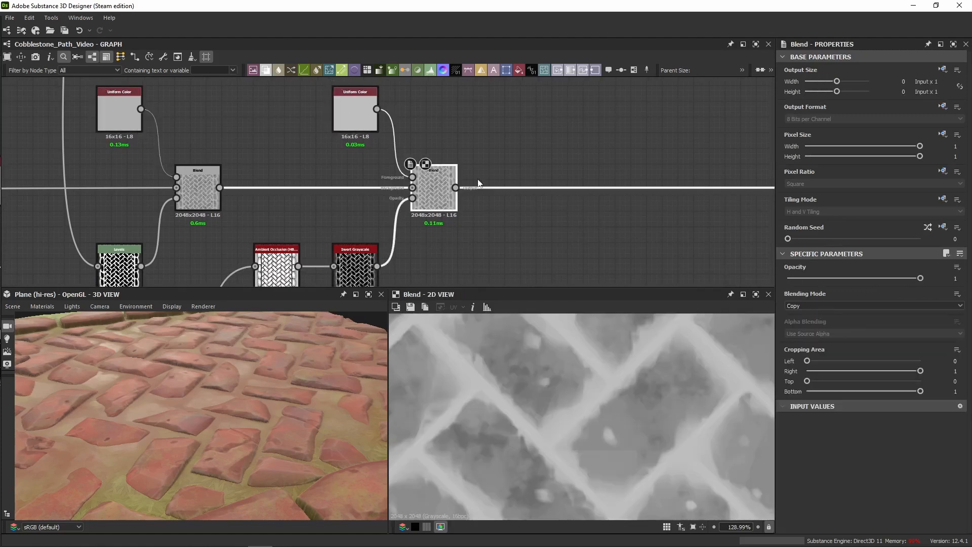
Preview the newest Blend past the Ground Only group and switch it off and on to compare its effect in the 2D view
scroll(628, 187, down, 4)
middle_drag(628, 187, 391, 130)
middle_drag(600, 160, 173, 123)
middle_drag(354, 147, 358, 180)
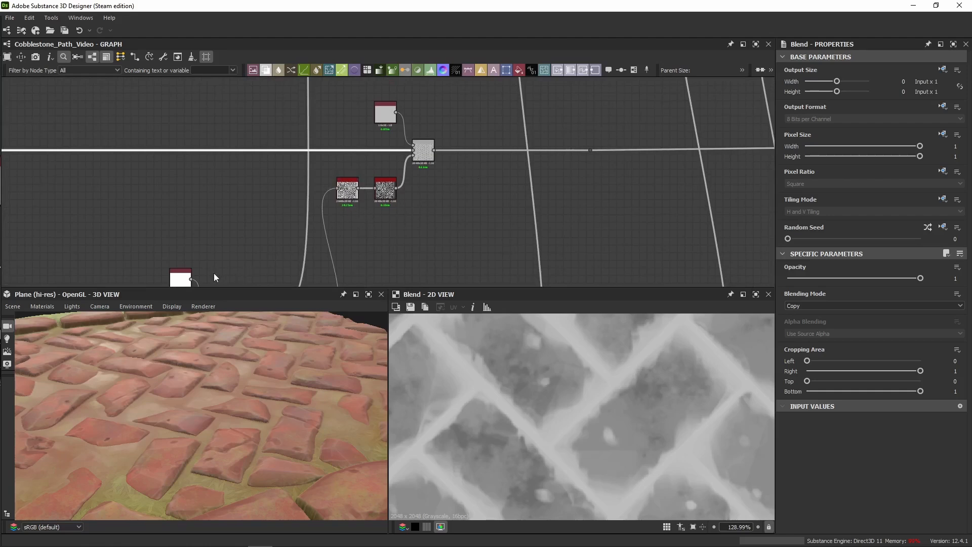
double_click(422, 150)
key(shift+d)
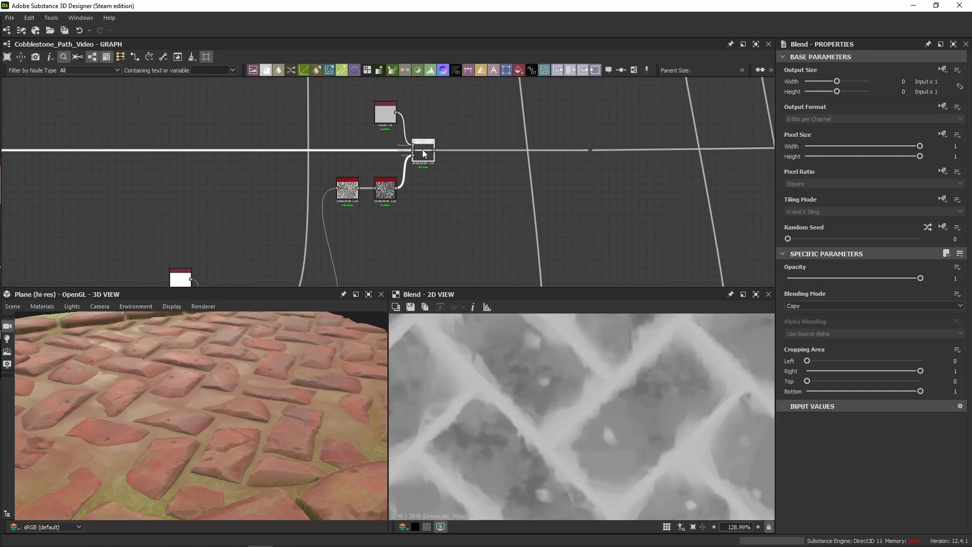
key(shift+d)
scroll(475, 379, down, 6)
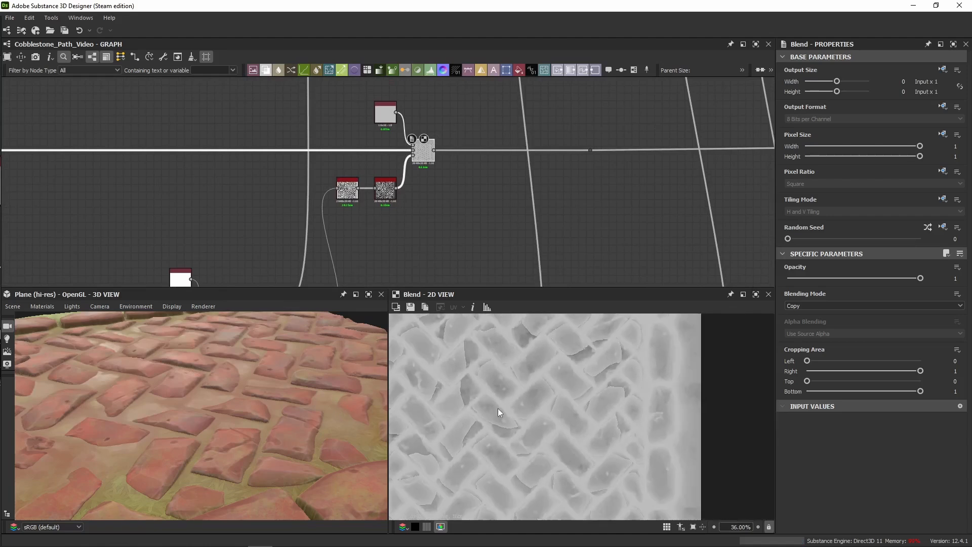
key(shift+d)
key(shift+d)
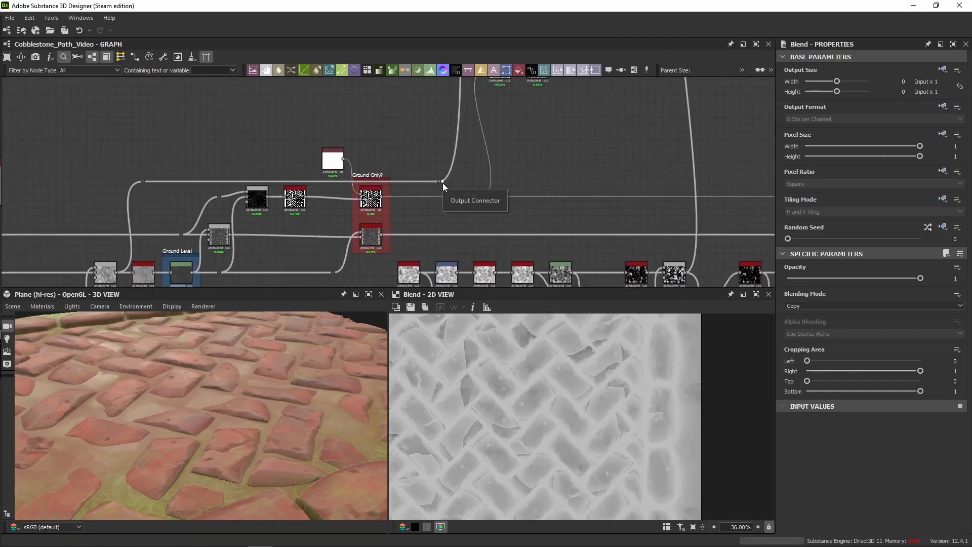
Feed the new Ambient Occlusion node from the dot on the ground height line instead and delete the dot on the mask connection
middle_drag(445, 181, 408, 210)
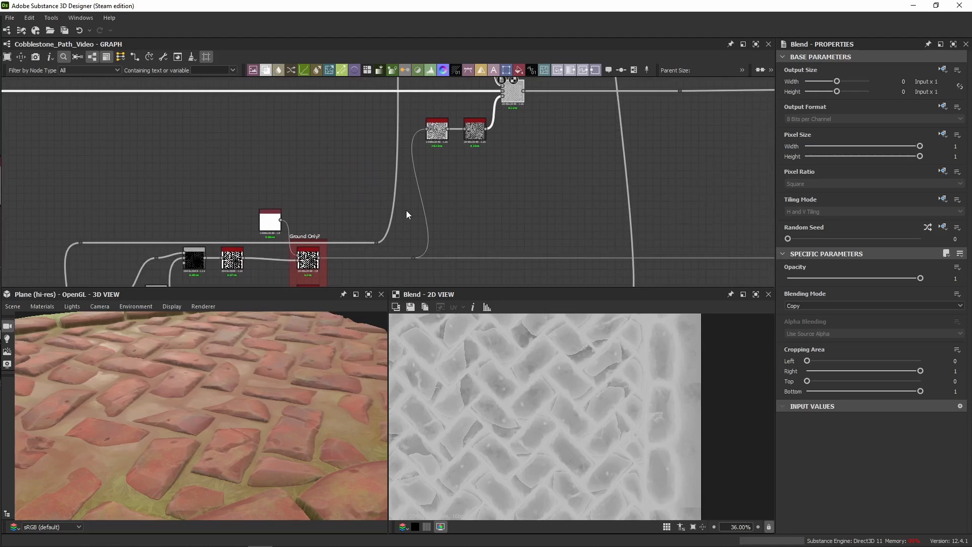
drag(378, 243, 431, 122)
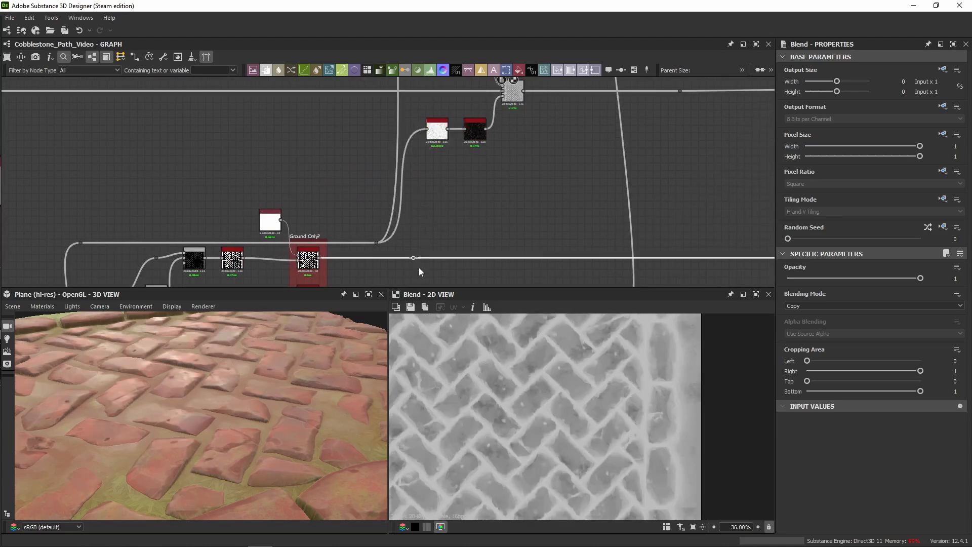
key(BackSpace)
Preview the new Ambient Occlusion output, disconnect its input and preview the ground Blend that feeds the ground height line
middle_drag(569, 148, 516, 181)
click(460, 129)
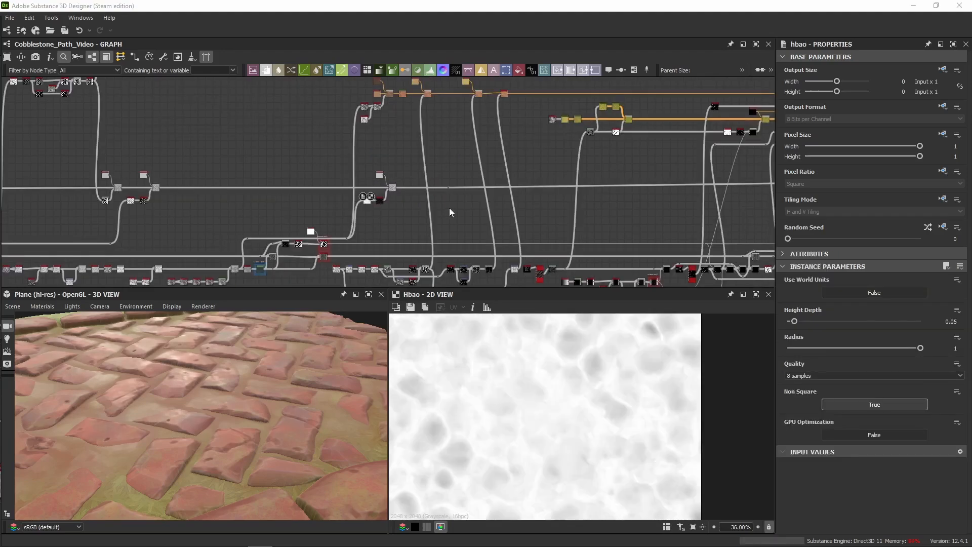
right_click(373, 223)
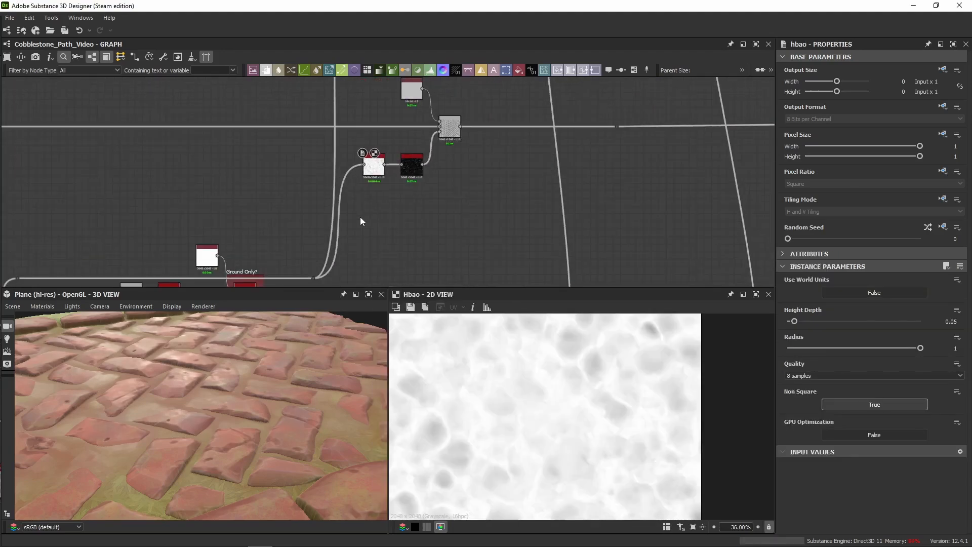
middle_drag(361, 221, 399, 159)
double_click(396, 120)
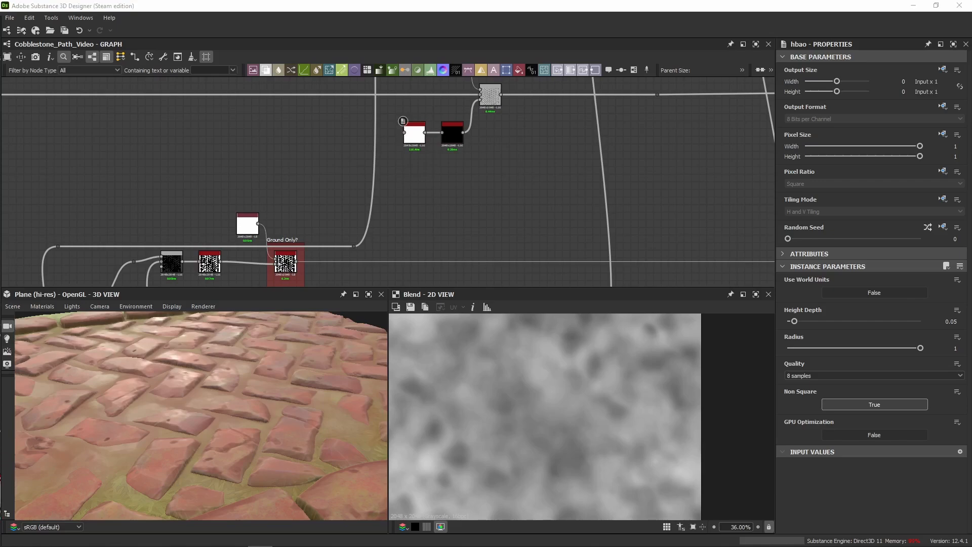
Extend a new link from the brick height dot toward the Ground Only group, routing it with three dots above the ground height line
scroll(308, 128, down, 5)
middle_drag(138, 156, 474, 161)
middle_drag(287, 153, 300, 155)
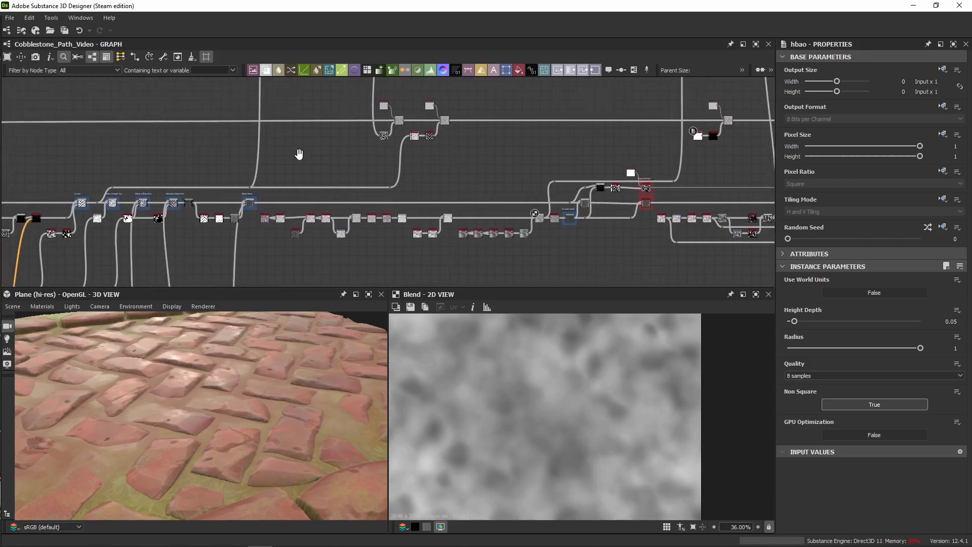
scroll(238, 166, up, 8)
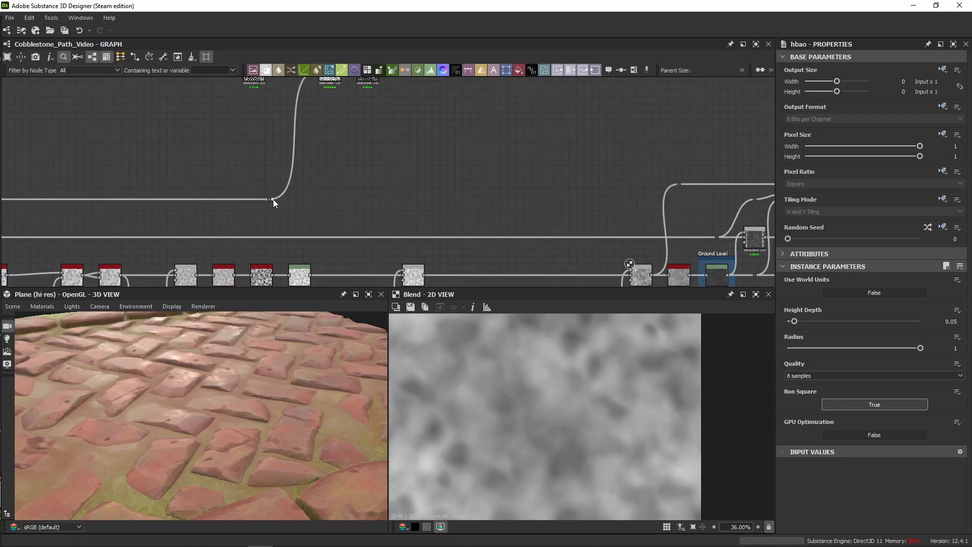
click(273, 199)
scroll(729, 199, down, 5)
middle_drag(732, 199, 374, 184)
scroll(388, 177, up, 3)
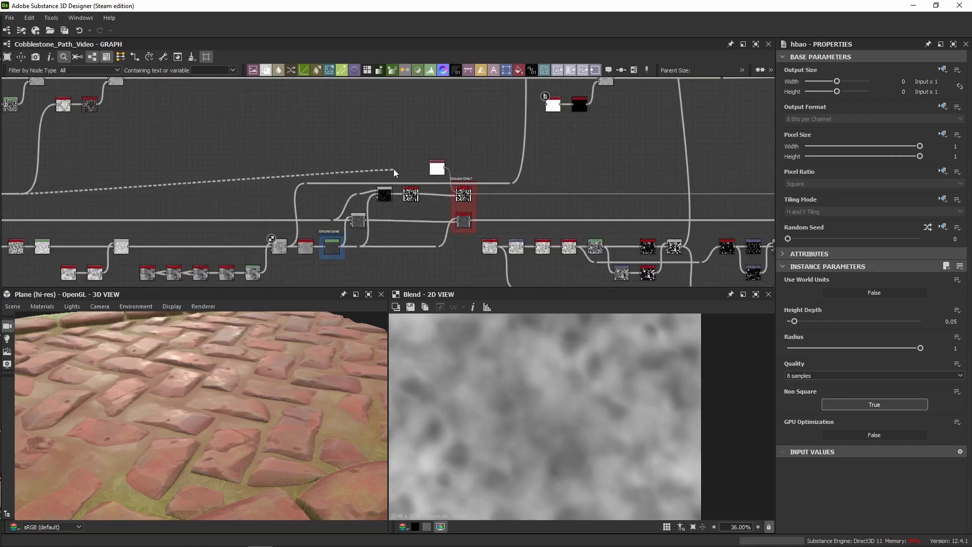
scroll(412, 155, up, 3)
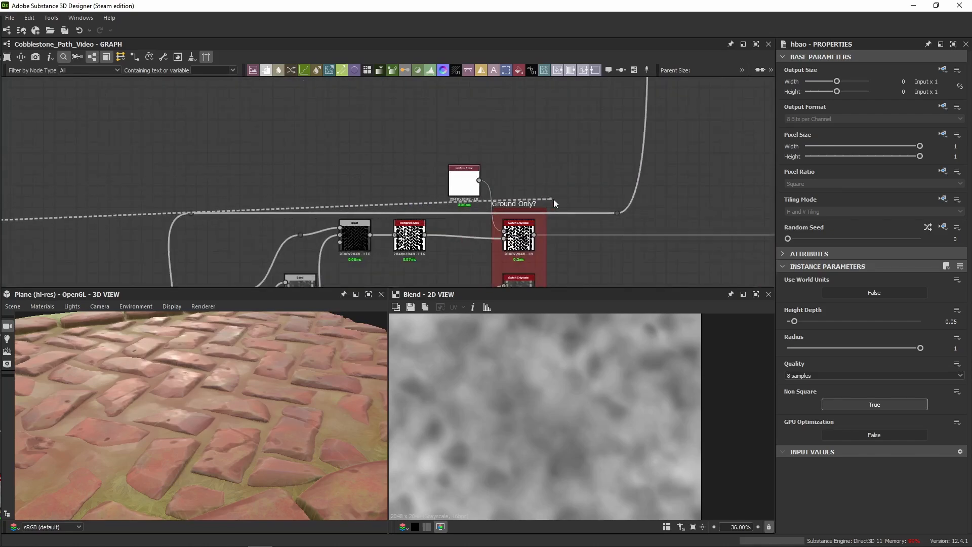
click(112, 225)
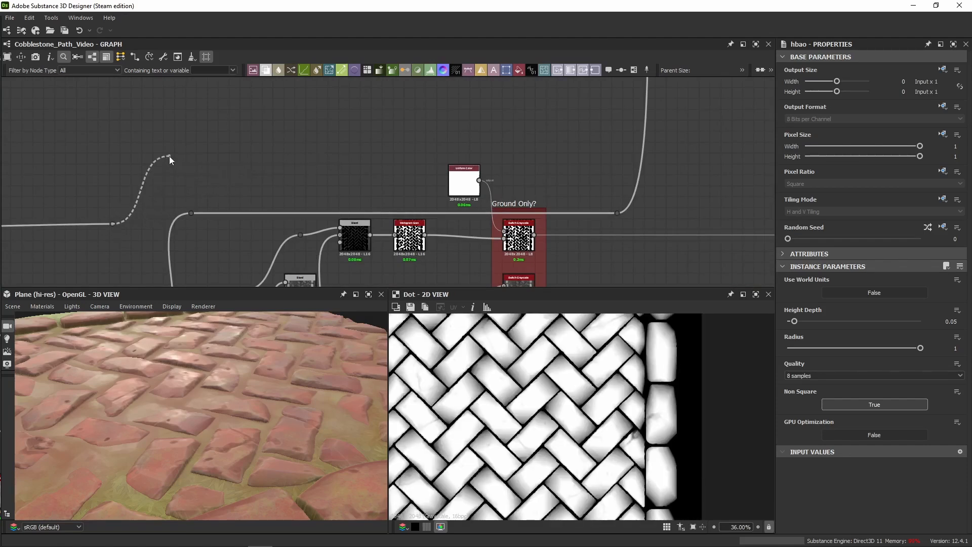
click(169, 155)
click(600, 153)
Connect the last dot of the brick height line to the new Ambient Occlusion node and preview that node
scroll(612, 152, down, 2)
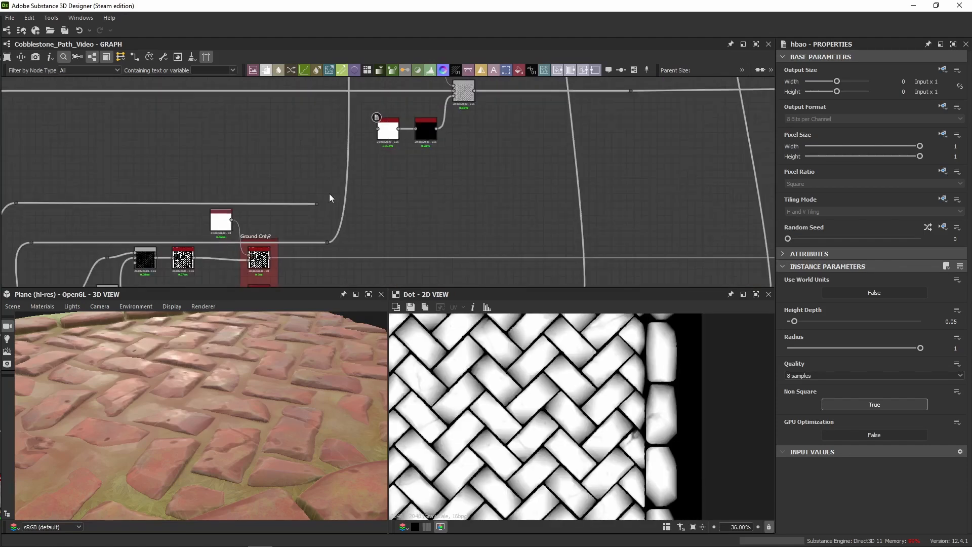
drag(318, 204, 377, 129)
middle_drag(462, 154, 234, 184)
double_click(684, 116)
Lower the first new dot on the brick height line so the long incoming link runs straight
scroll(297, 227, up, 3)
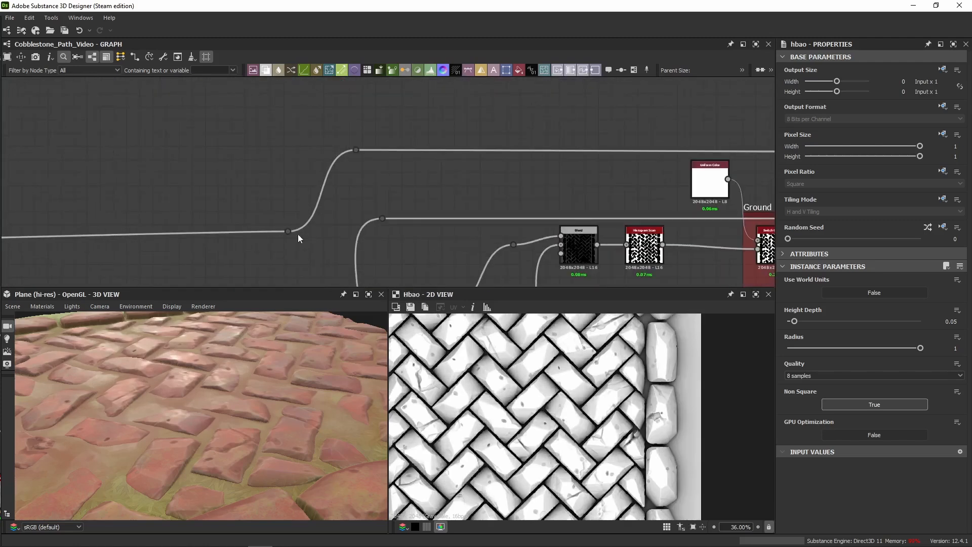
drag(281, 253, 277, 244)
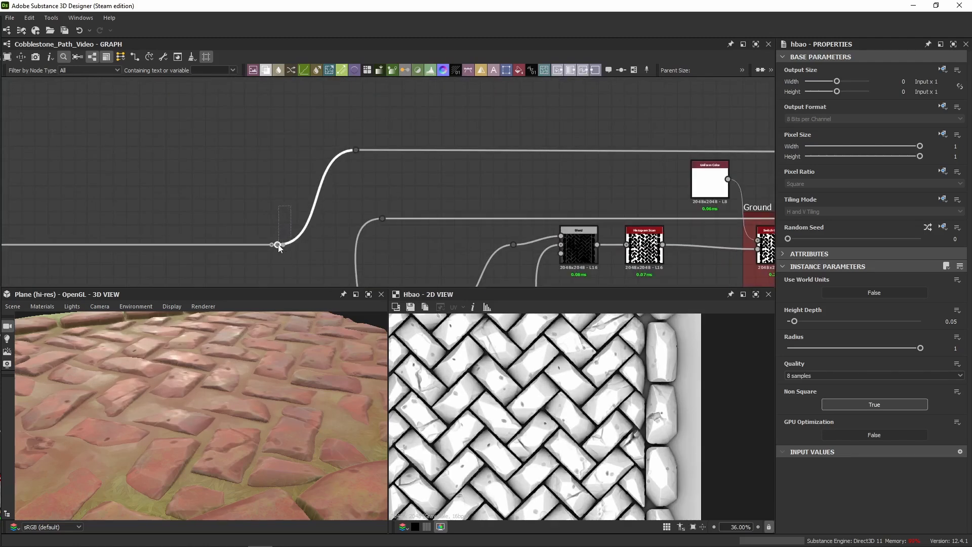
Trace the brick height line back to its source after the Cracks Blend and forward again to the new Ambient Occlusion group
scroll(182, 210, down, 4)
middle_drag(157, 204, 640, 152)
middle_drag(338, 154, 528, 138)
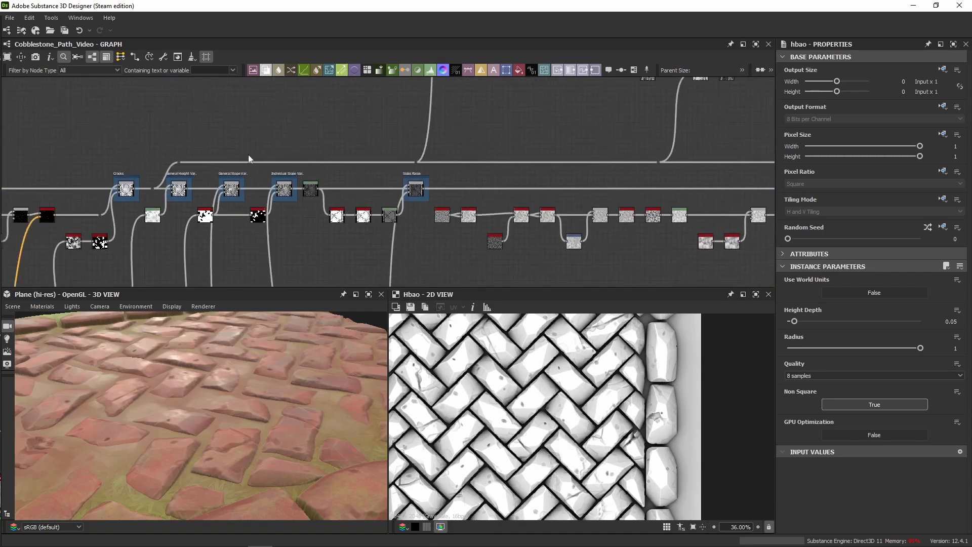
scroll(154, 152, up, 4)
middle_drag(116, 153, 436, 86)
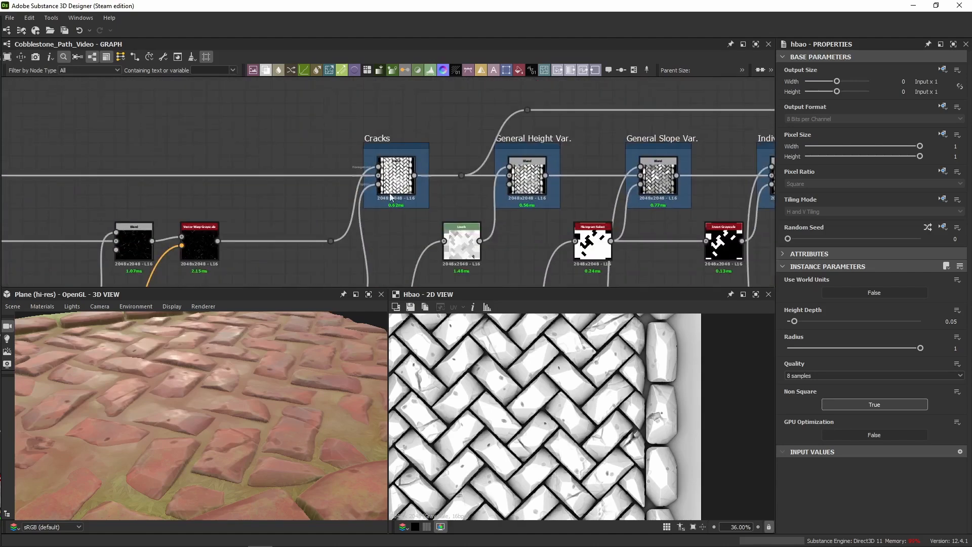
middle_drag(608, 113, 304, 137)
middle_drag(545, 124, 177, 167)
middle_drag(584, 174, 352, 184)
middle_drag(744, 155, 178, 151)
middle_drag(486, 160, 276, 173)
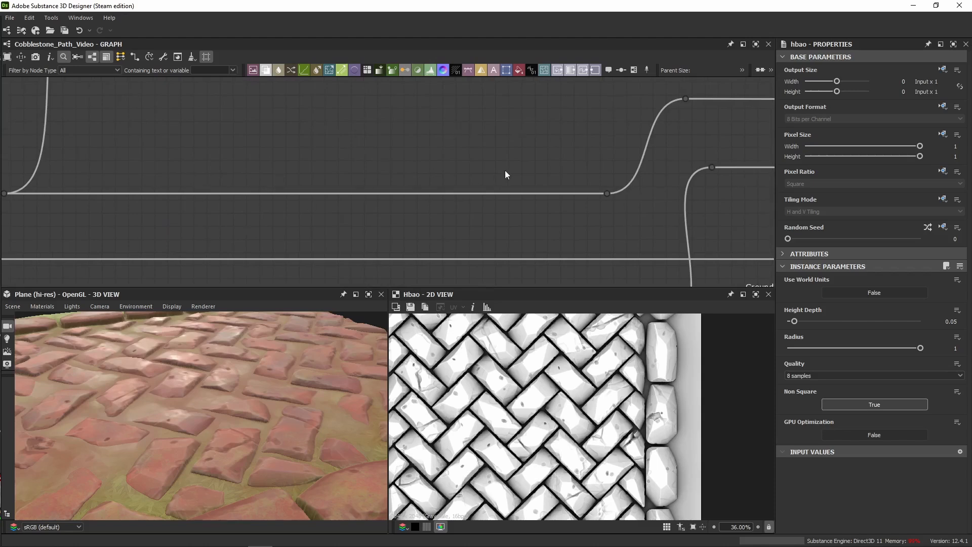
scroll(250, 204, down, 5)
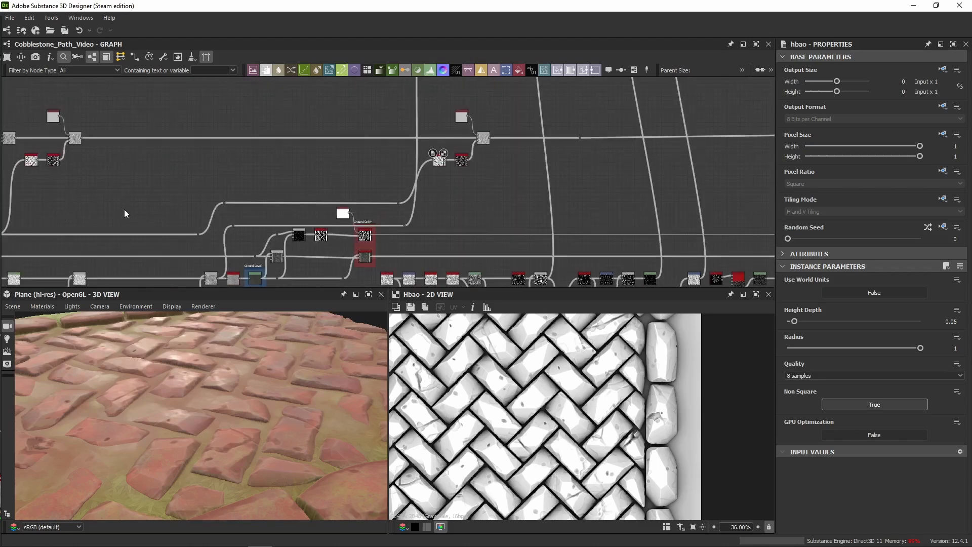
middle_drag(137, 206, 252, 183)
middle_drag(503, 185, 408, 227)
Check the new Ambient Occlusion node's settings and preview the Blend it masks on the roughness line
scroll(377, 229, up, 4)
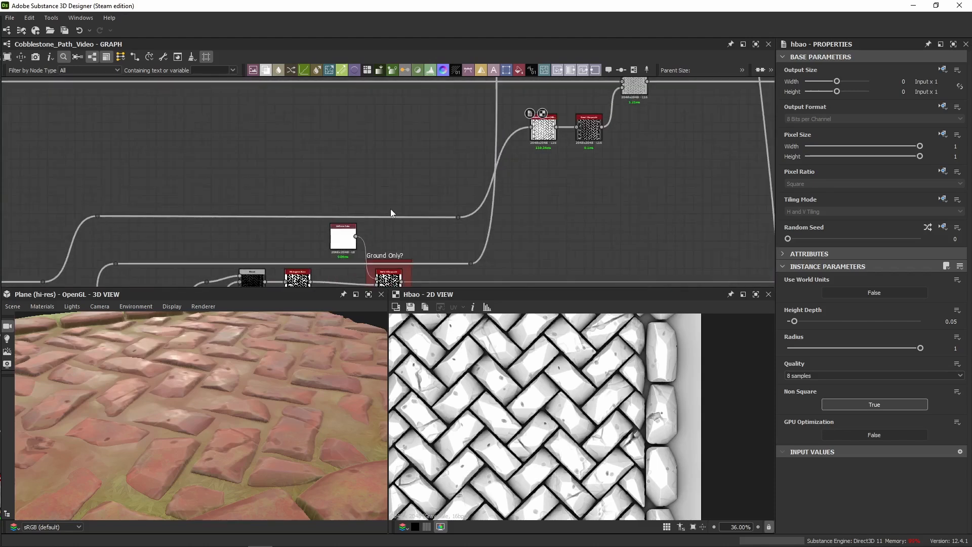
scroll(537, 141, up, 1)
click(545, 134)
middle_drag(552, 184, 340, 218)
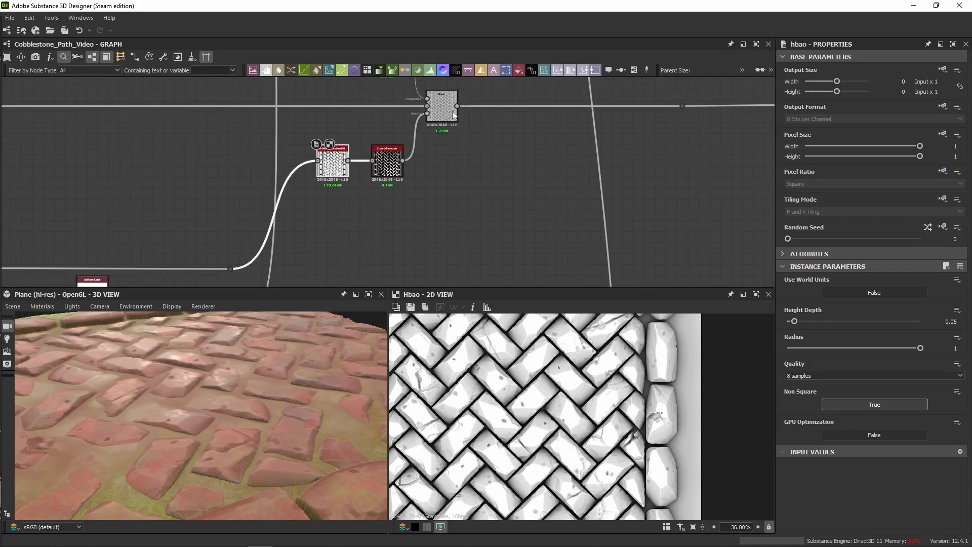
double_click(453, 115)
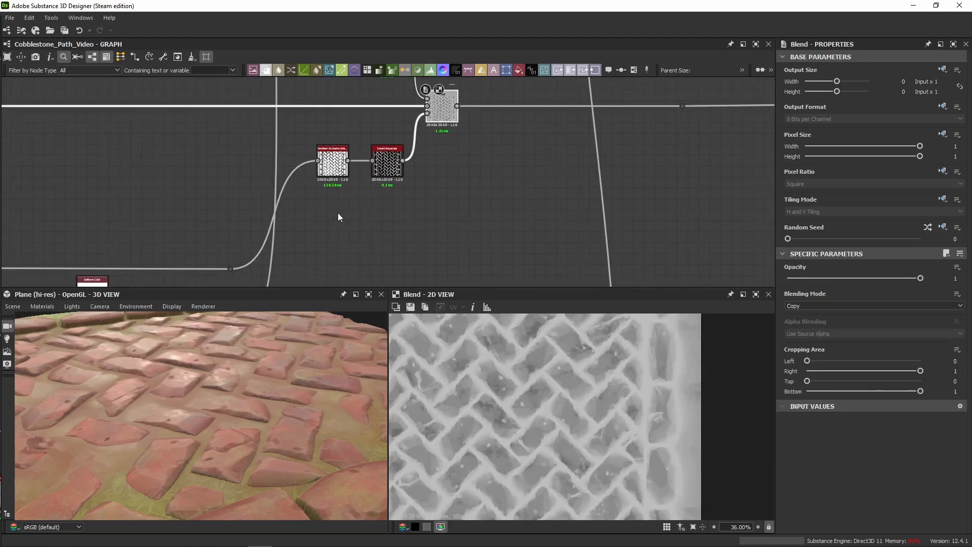
Preview the Ambient Occlusion, Invert Grayscale and masked Blend nodes in turn, and inspect the Blend's brick edges up close
double_click(333, 163)
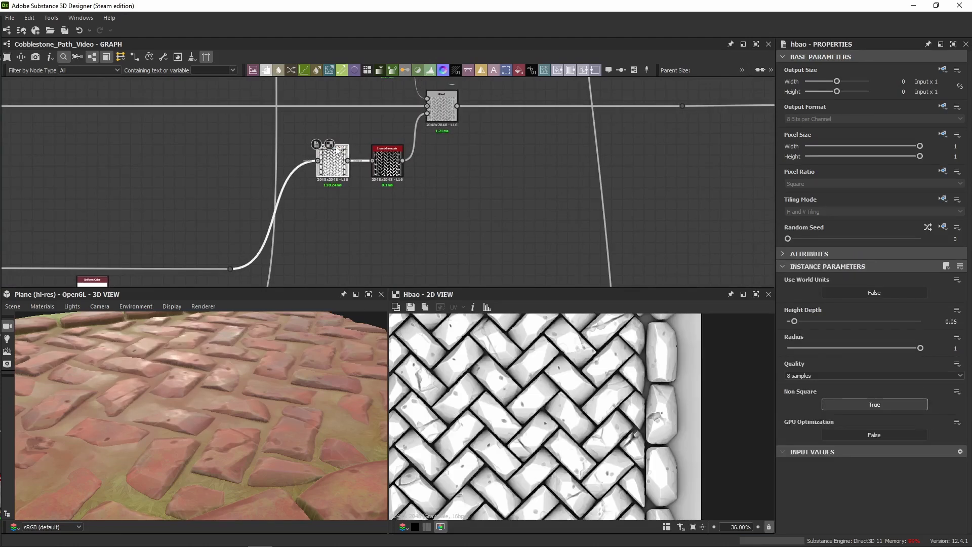
double_click(386, 164)
middle_drag(432, 187, 454, 231)
scroll(453, 235, up, 3)
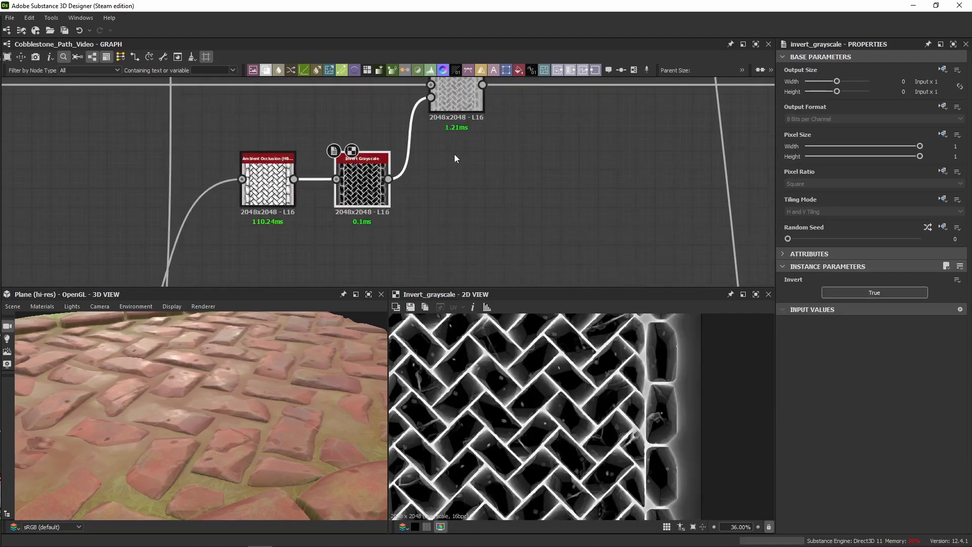
double_click(456, 93)
scroll(556, 347, up, 5)
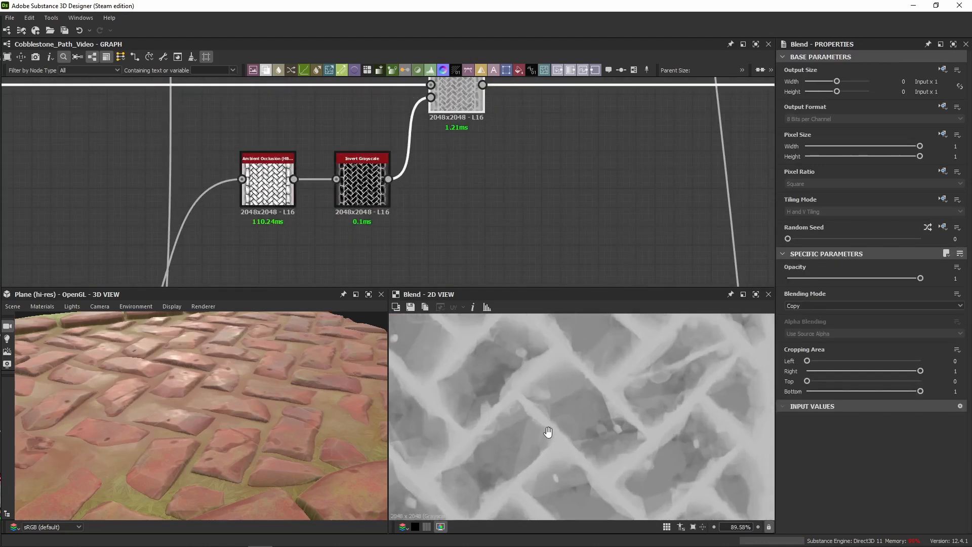
scroll(543, 377, up, 3)
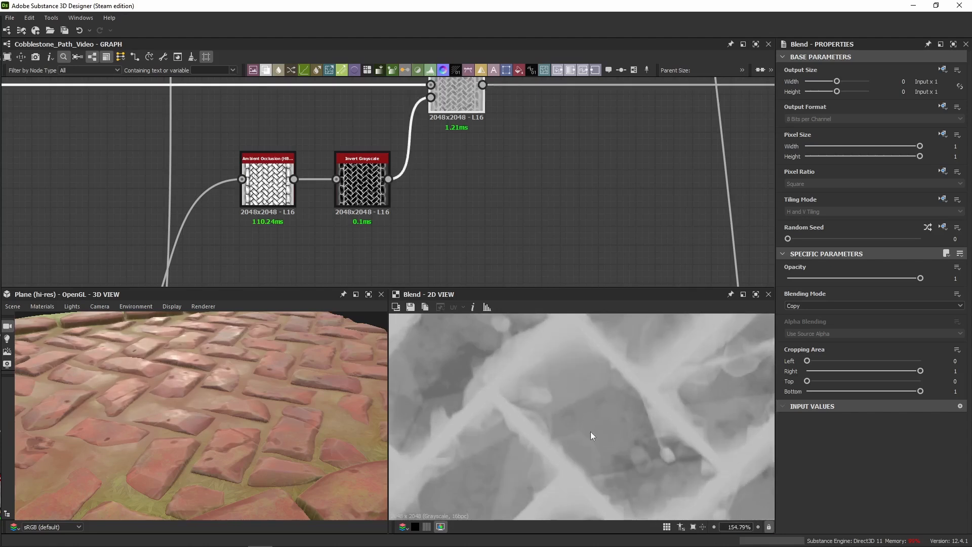
Preview the Ambient Occlusion node again and check the grayscale value of the Uniform Color feeding the roughness Blend
middle_drag(484, 222, 495, 305)
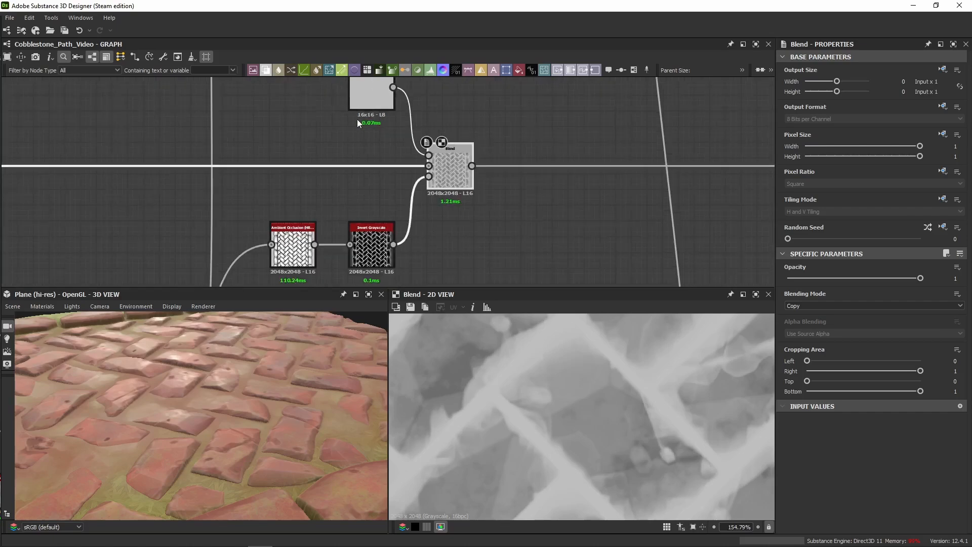
scroll(354, 223, down, 3)
scroll(330, 222, up, 2)
double_click(330, 221)
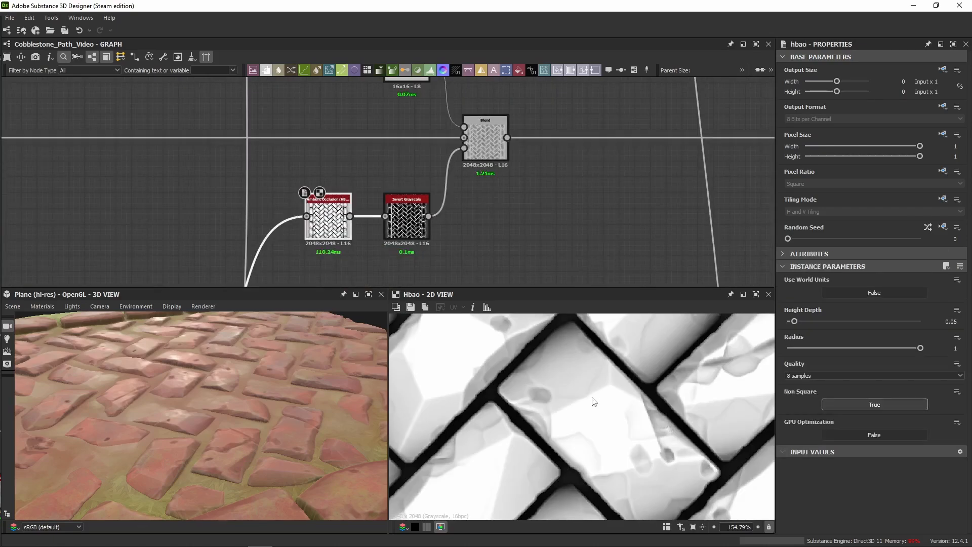
middle_drag(372, 144, 332, 167)
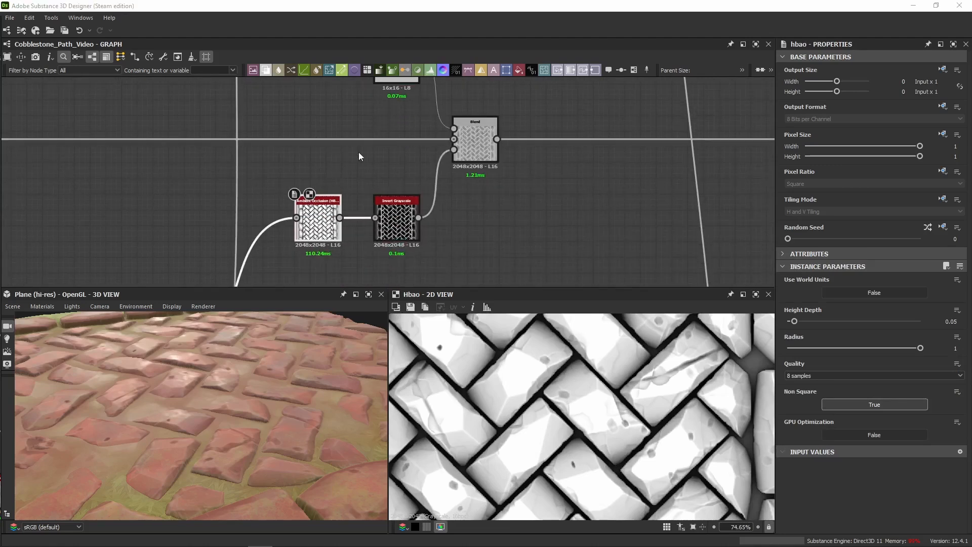
middle_drag(358, 152, 373, 188)
double_click(400, 109)
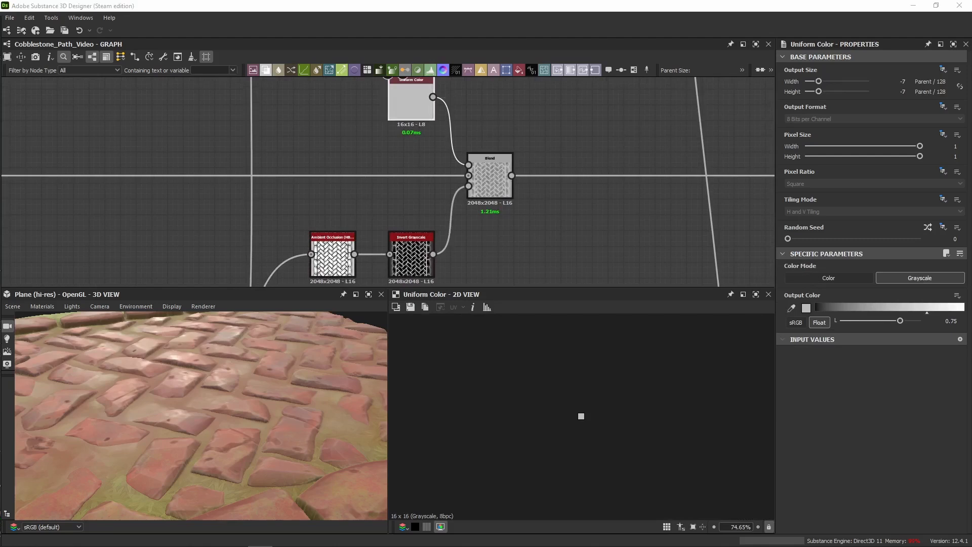
Move the dot after the ambient occlusion Blend further along the roughness line to make room for more nodes
scroll(459, 248, down, 4)
middle_drag(511, 246, 306, 156)
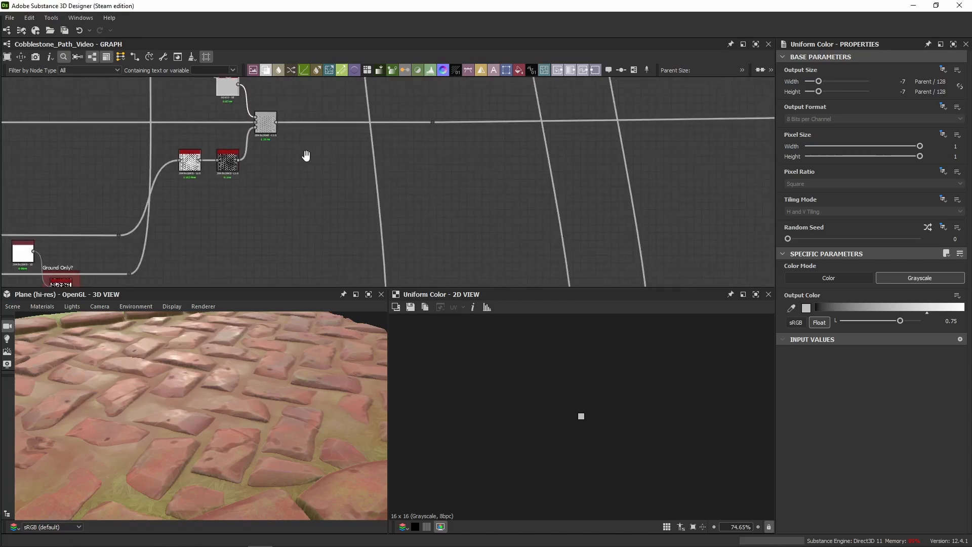
click(435, 121)
drag(439, 125, 636, 124)
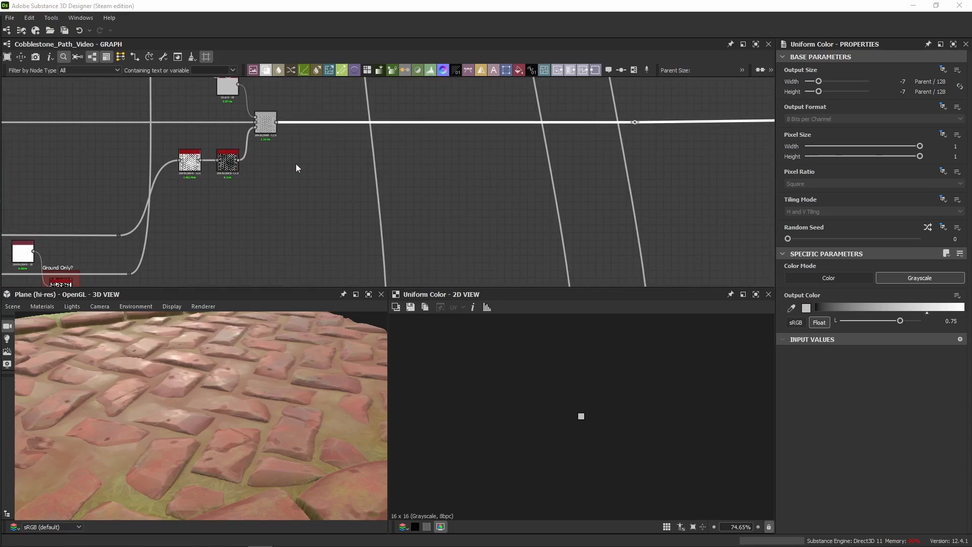
Paste the Uniform Color, Blend and Ground Only? switch group into the roughness line after the ambient occlusion Blend, and delete the extra dot
middle_drag(378, 125, 381, 163)
key(ctrl+v)
scroll(377, 174, up, 3)
drag(323, 149, 302, 89)
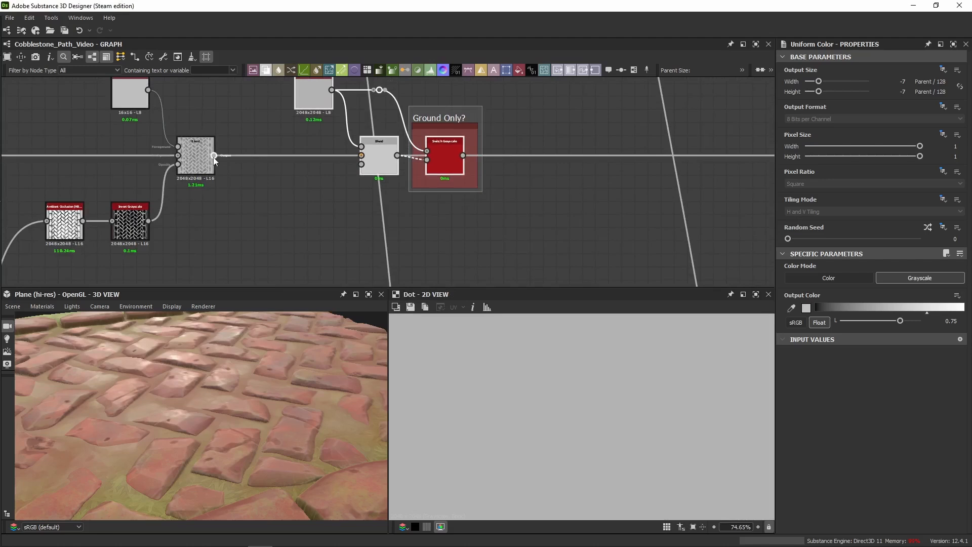
drag(464, 155, 561, 156)
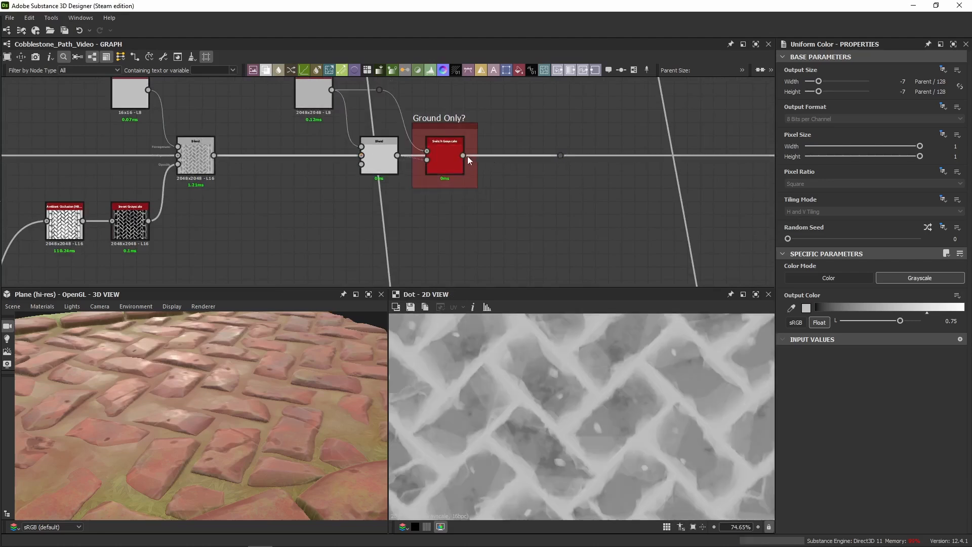
middle_drag(448, 202, 529, 209)
key(Delete)
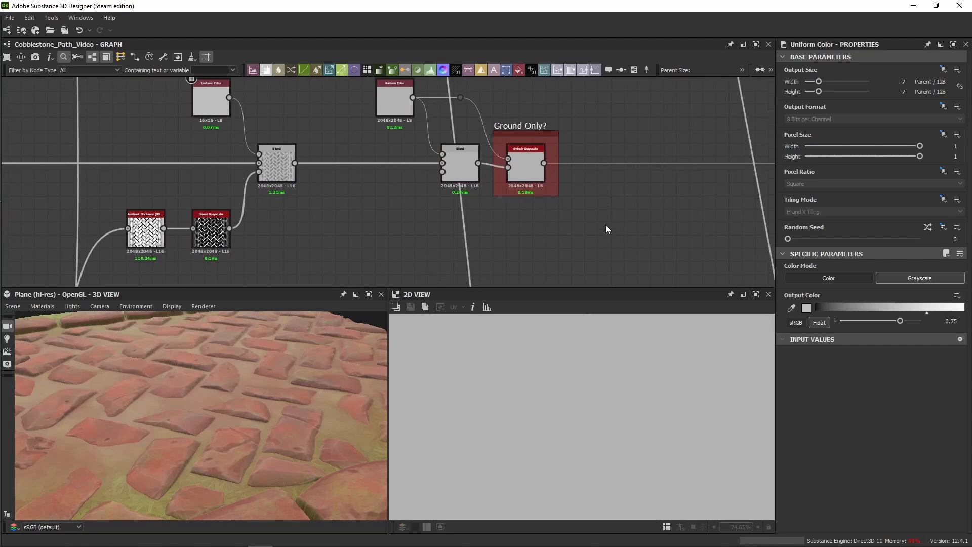
middle_drag(606, 225, 624, 216)
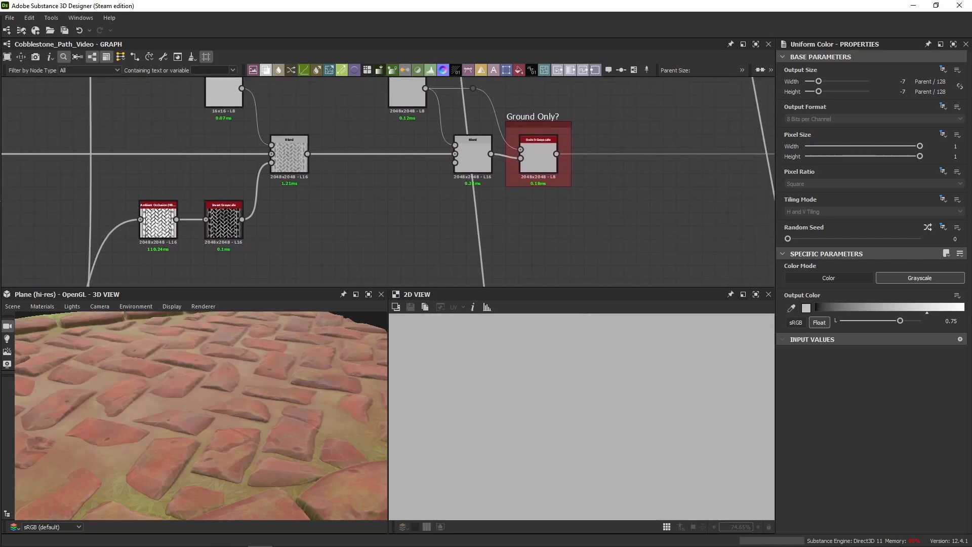
Add a dot on the ground mask line from the lower Ground Only? switch and connect it to the pasted Blend's opacity input
scroll(256, 276, down, 2)
middle_drag(408, 207, 424, 159)
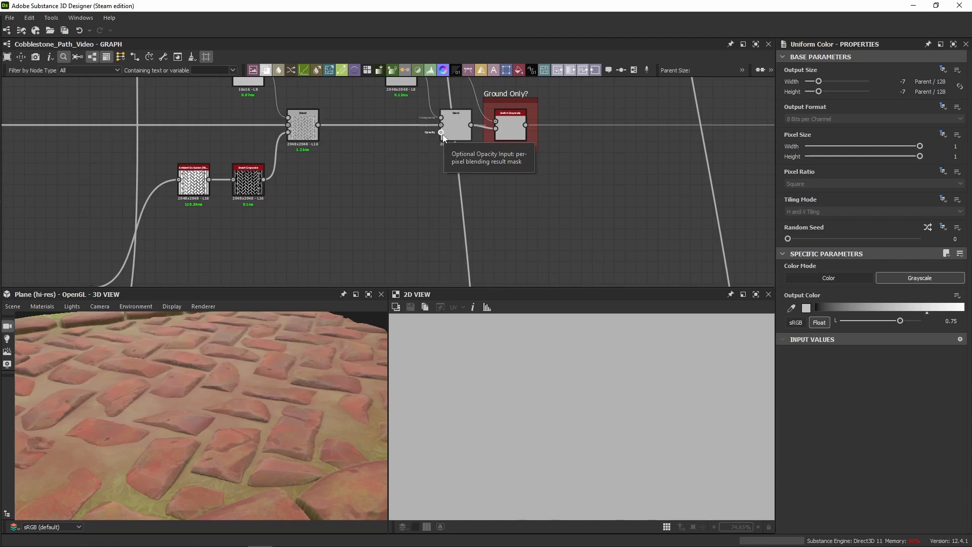
scroll(298, 205, down, 4)
middle_drag(309, 186, 421, 84)
scroll(248, 185, up, 6)
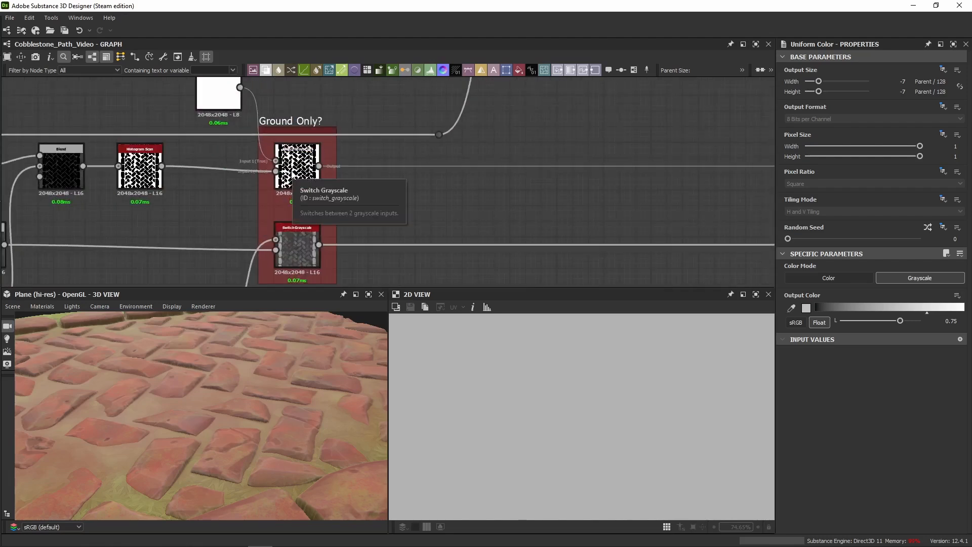
middle_drag(681, 127, 366, 216)
scroll(391, 161, down, 2)
scroll(367, 216, down, 3)
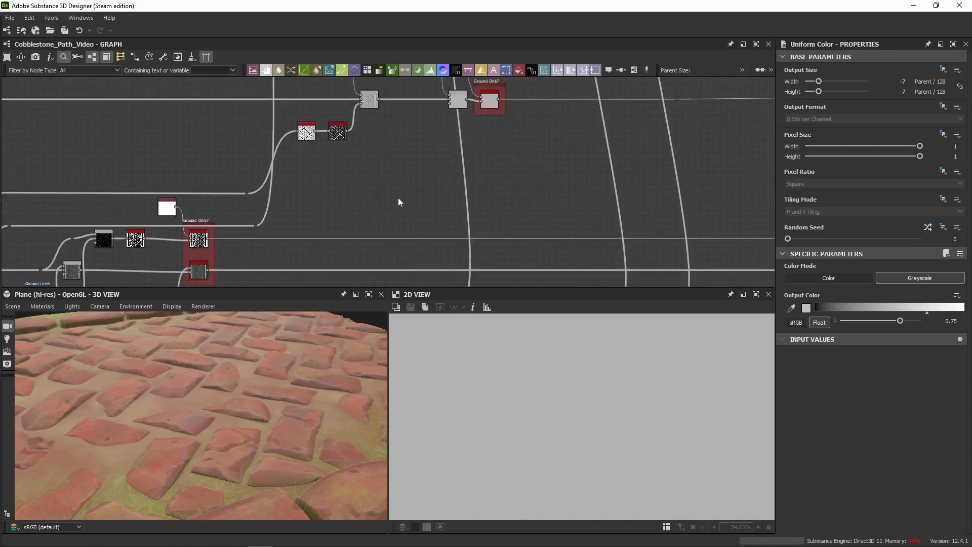
alt+click(426, 238)
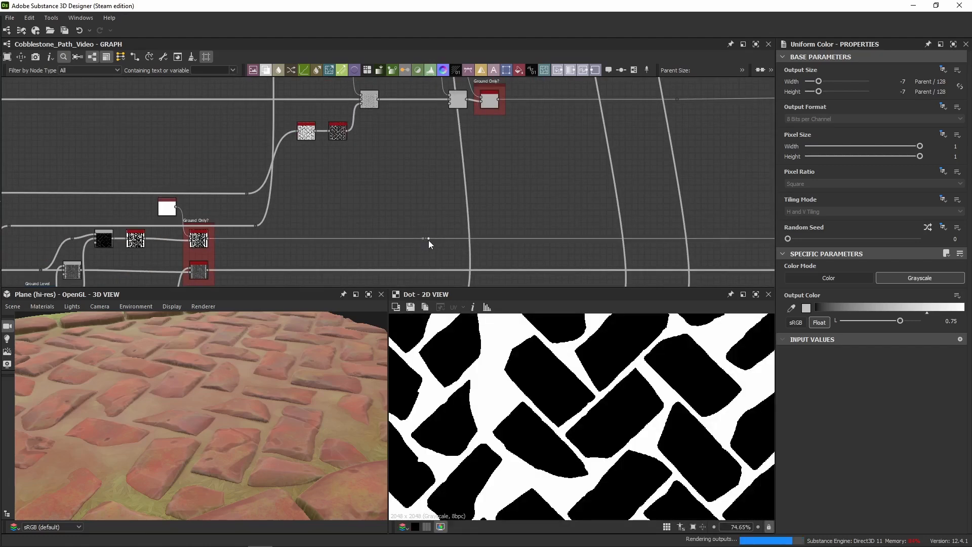
drag(428, 238, 448, 103)
middle_drag(450, 109, 419, 211)
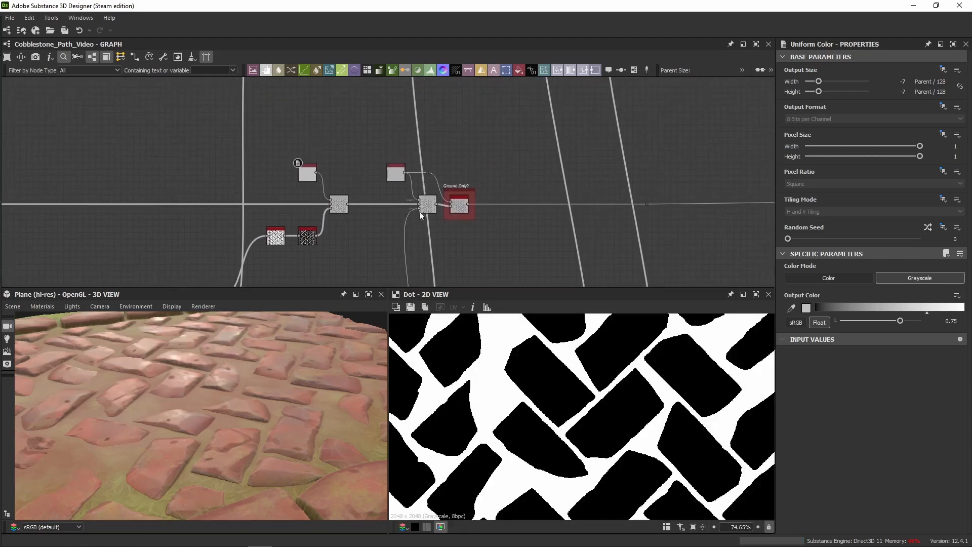
Review the settings of the pasted Blend and Uniform Color, and the Ground_Only_ graph input assigned to the Switch Grayscale
scroll(422, 209, up, 5)
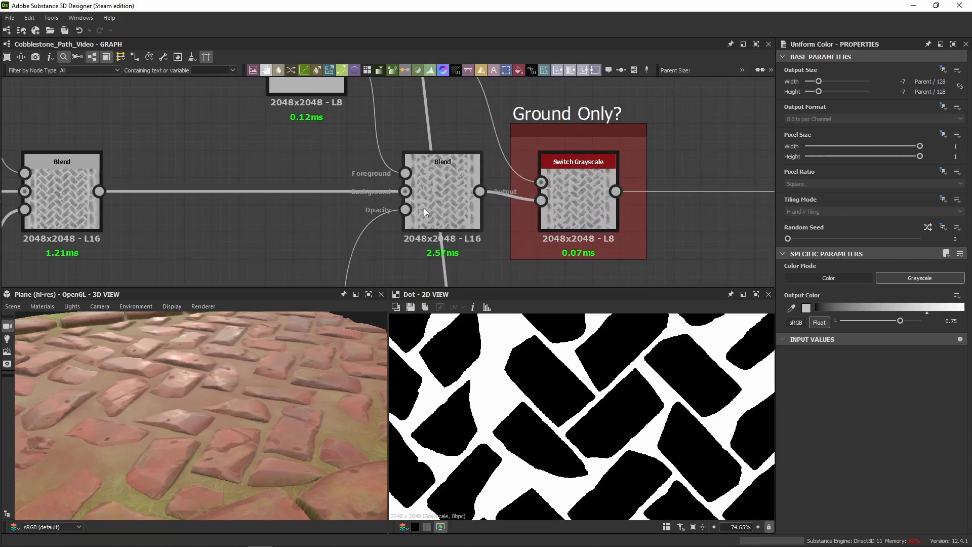
scroll(425, 208, down, 3)
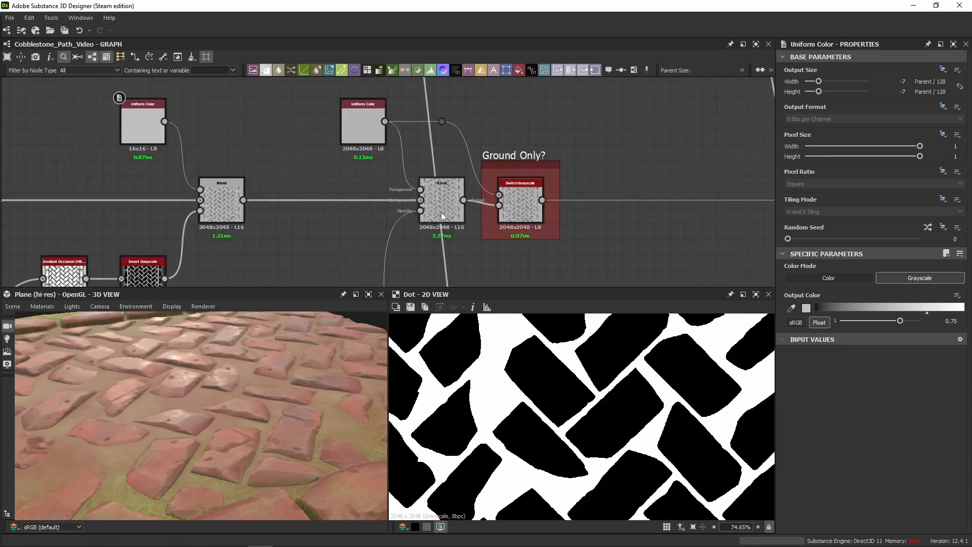
click(437, 208)
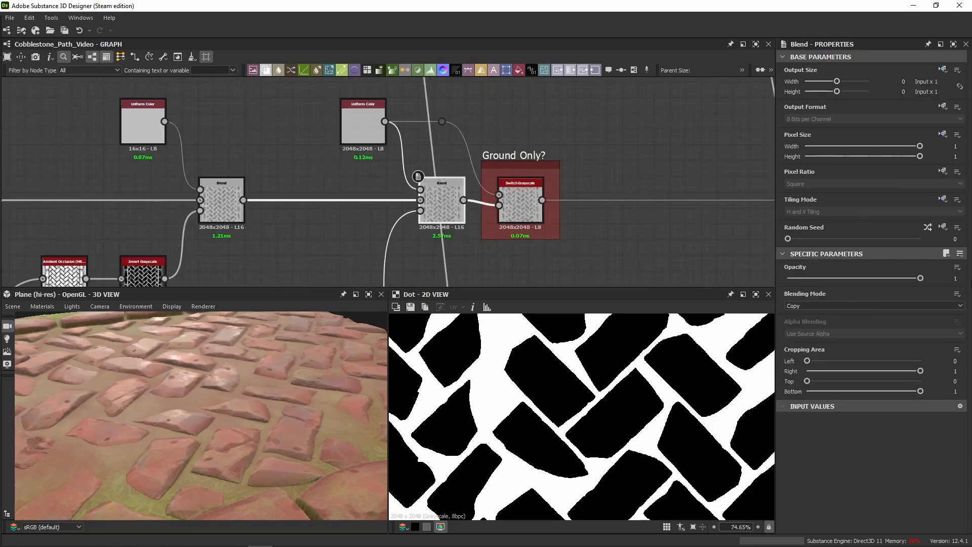
click(363, 122)
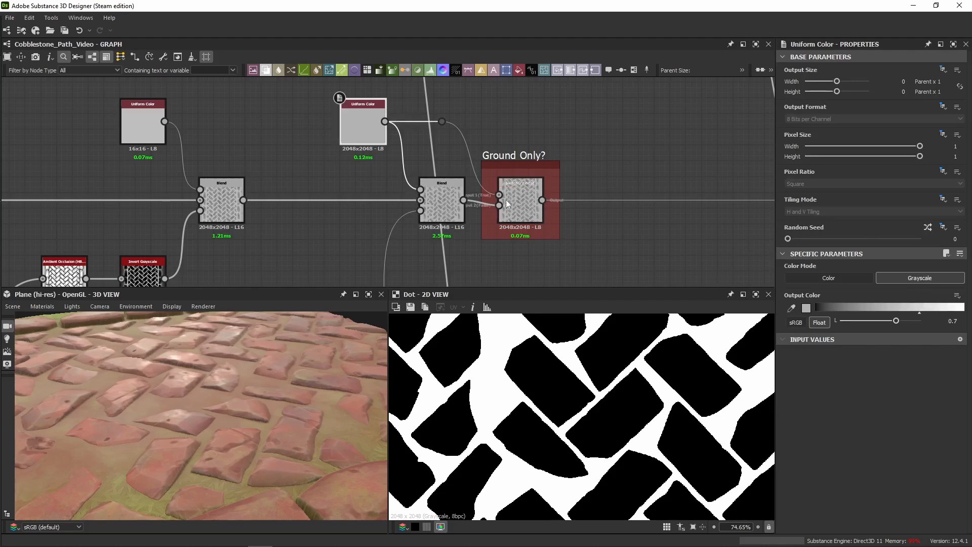
click(524, 200)
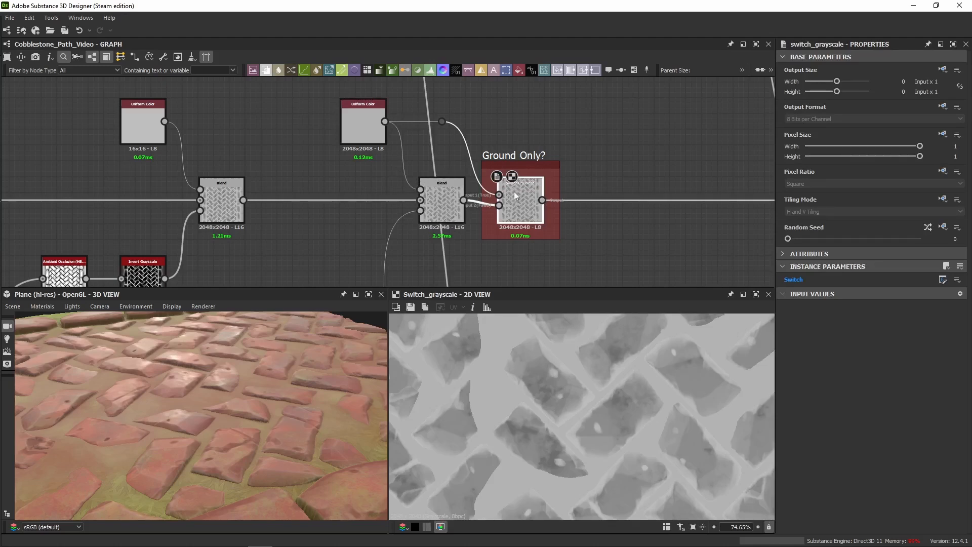
click(956, 281)
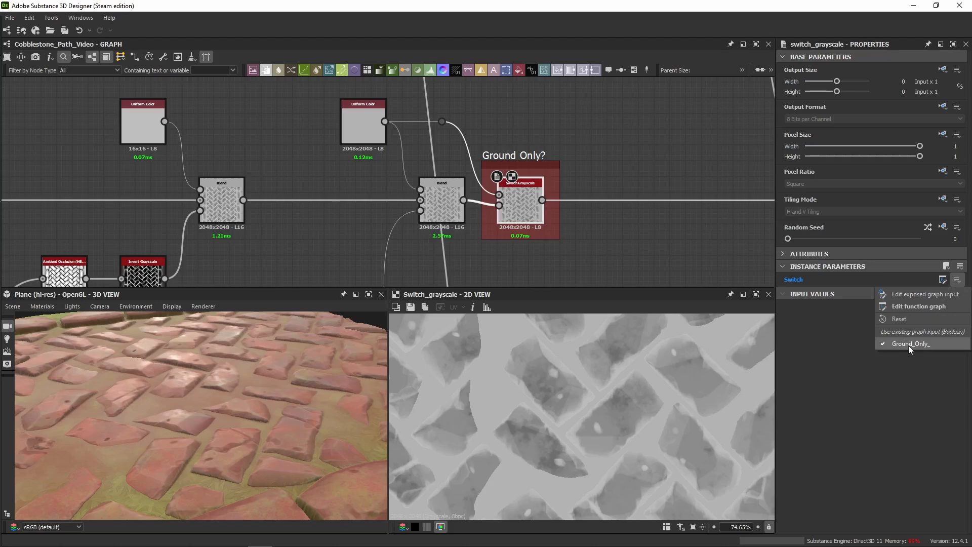
click(527, 134)
click(527, 135)
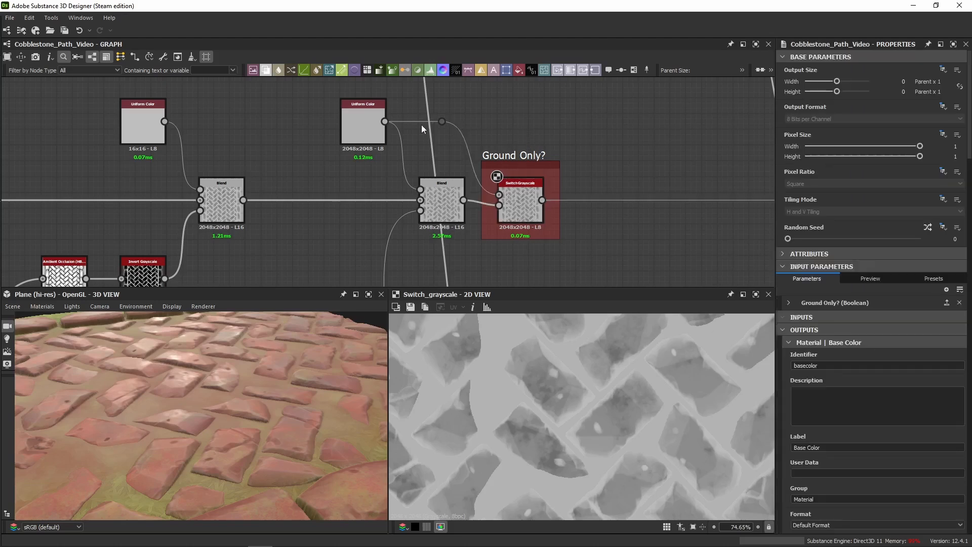
Compare the ground mask, the Switch Grayscale output and the roughness Blends before and after the ground layer
click(539, 218)
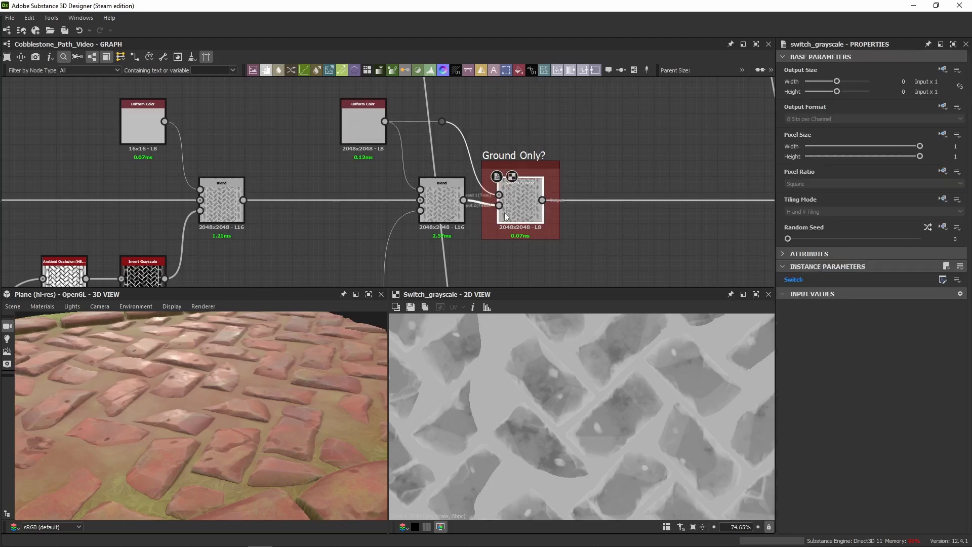
click(441, 202)
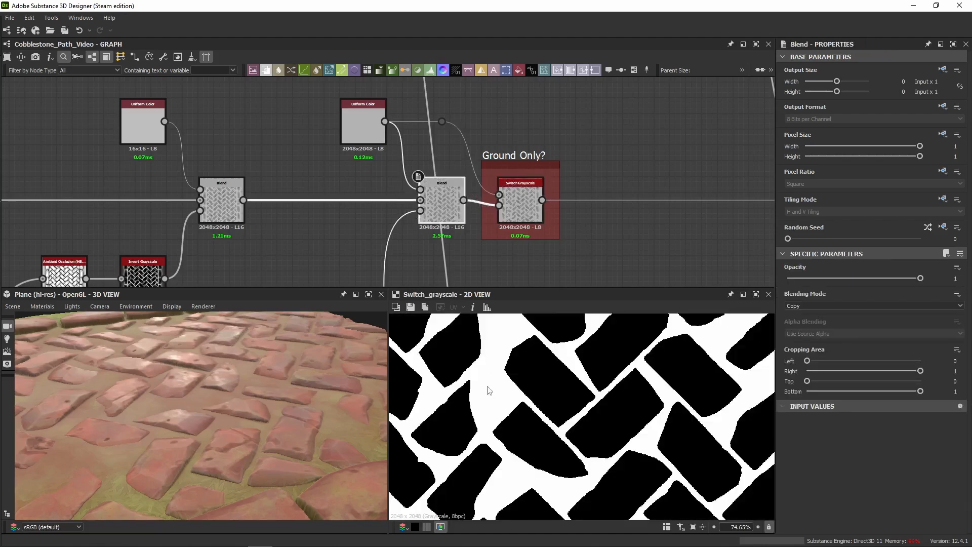
click(518, 205)
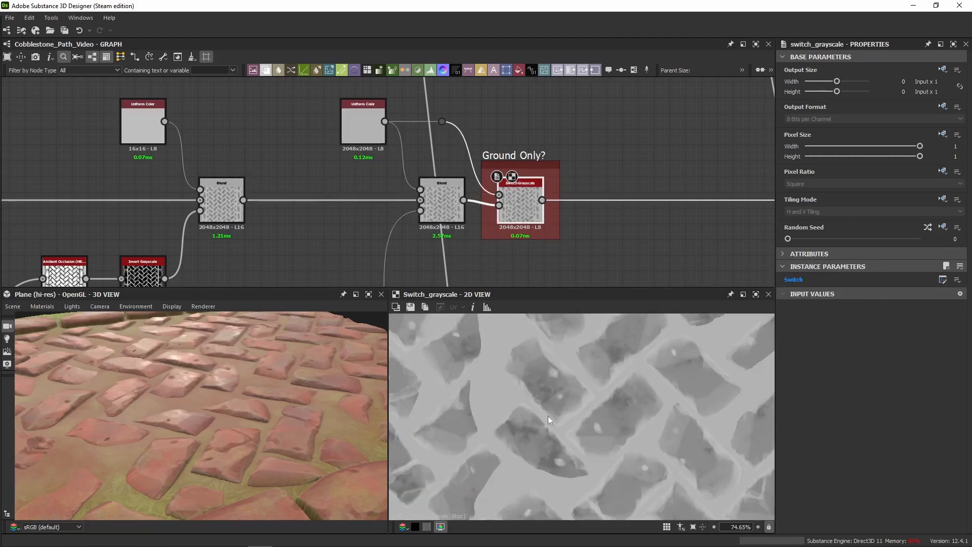
scroll(547, 415, up, 2)
click(372, 129)
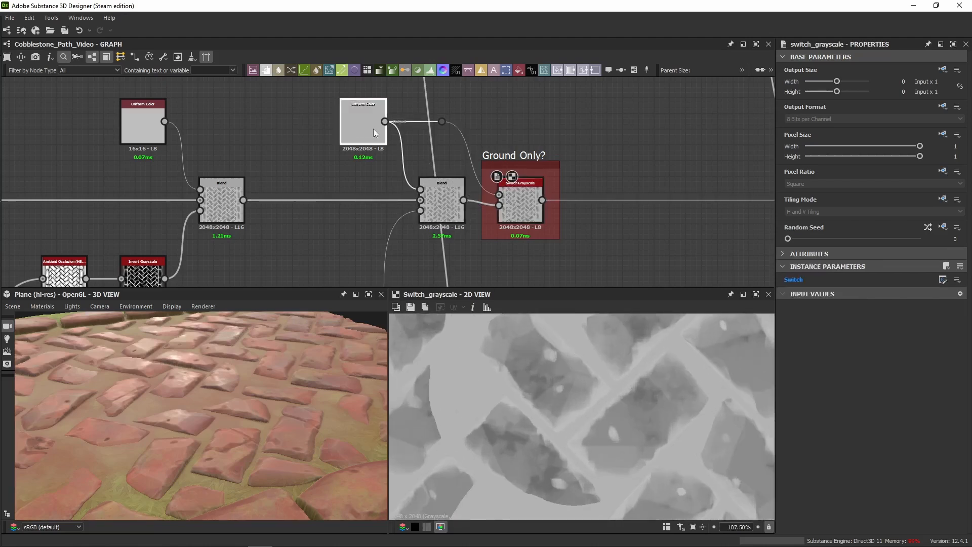
click(229, 212)
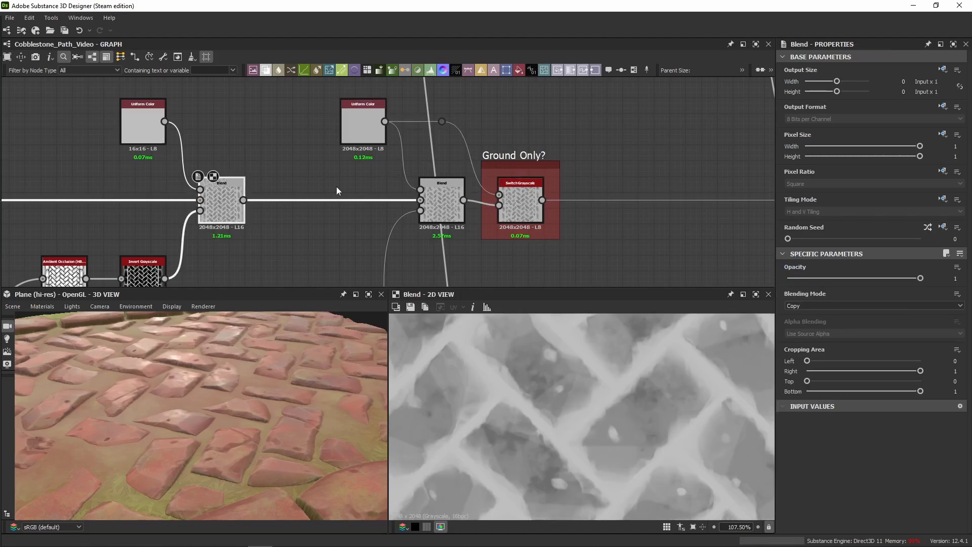
click(443, 211)
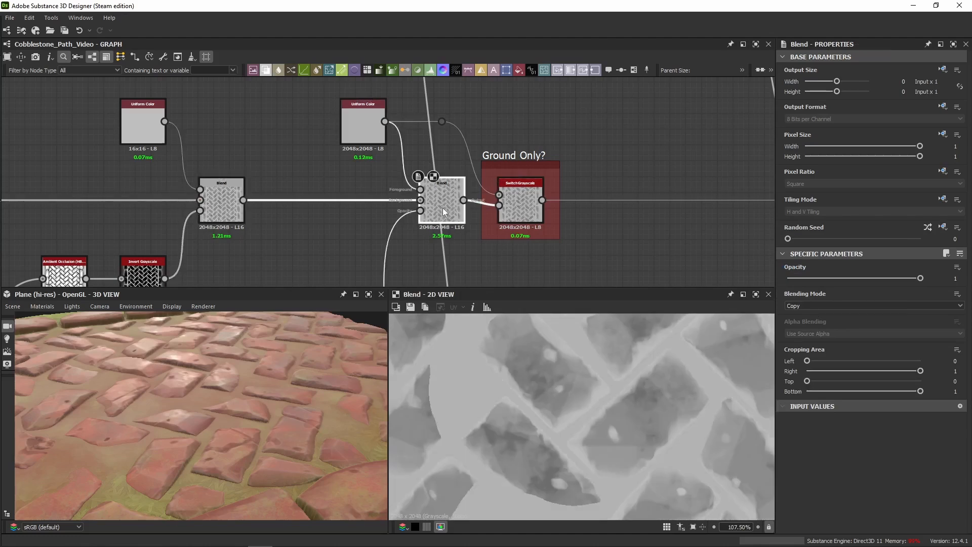
Remove the leftover dot on the roughness line after the Ground Only? switch
scroll(423, 192, down, 3)
scroll(423, 191, down, 2)
middle_drag(526, 169, 347, 144)
middle_drag(504, 152, 617, 159)
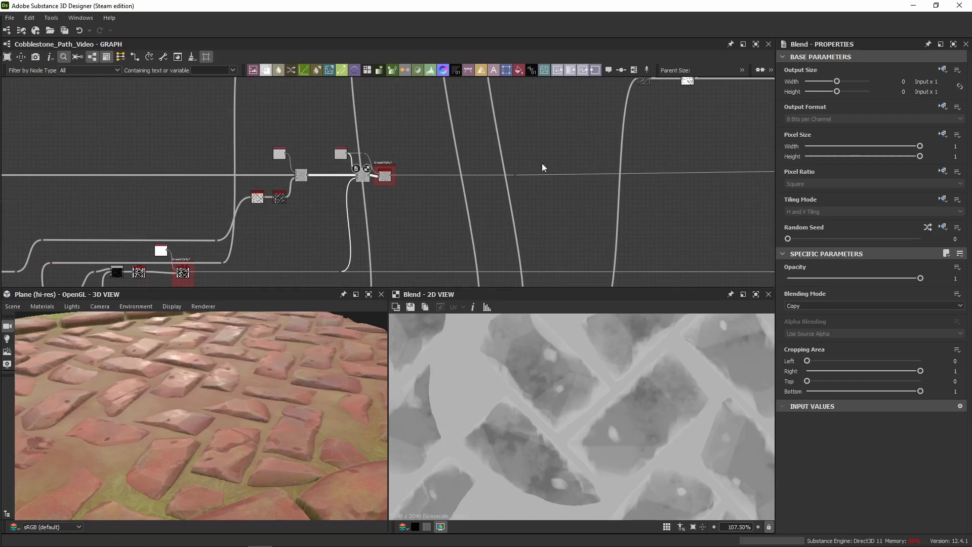
scroll(473, 171, down, 5)
middle_drag(527, 160, 356, 164)
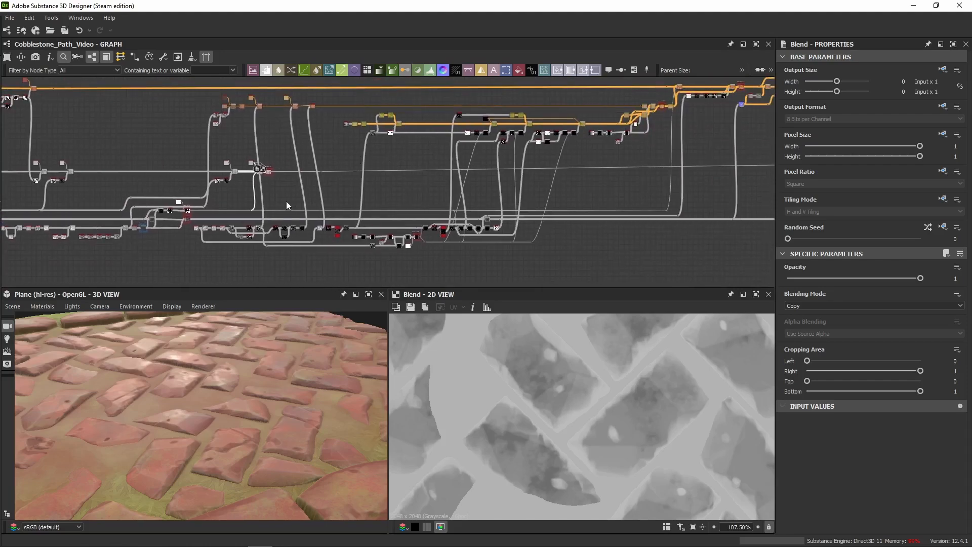
scroll(349, 178, up, 3)
drag(309, 148, 259, 176)
scroll(275, 171, up, 5)
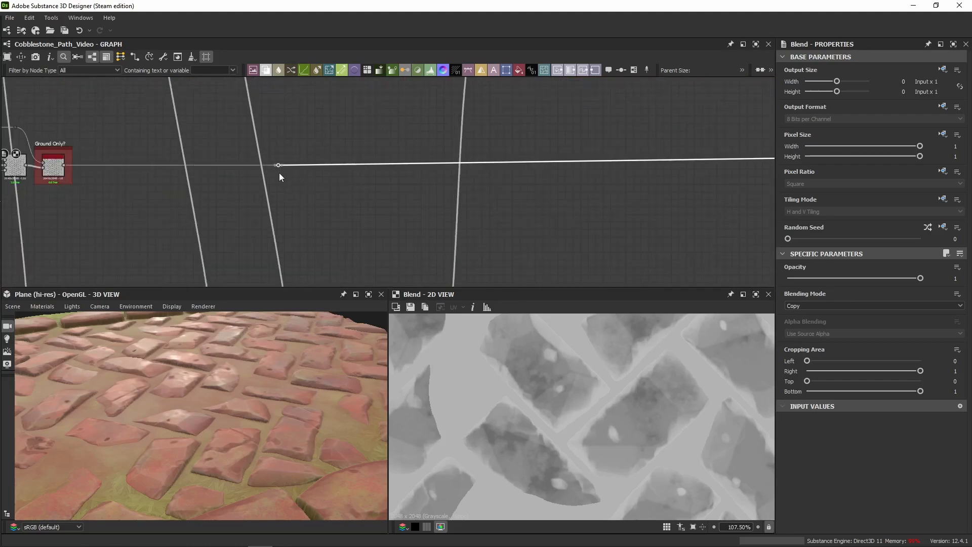
middle_drag(278, 174, 435, 174)
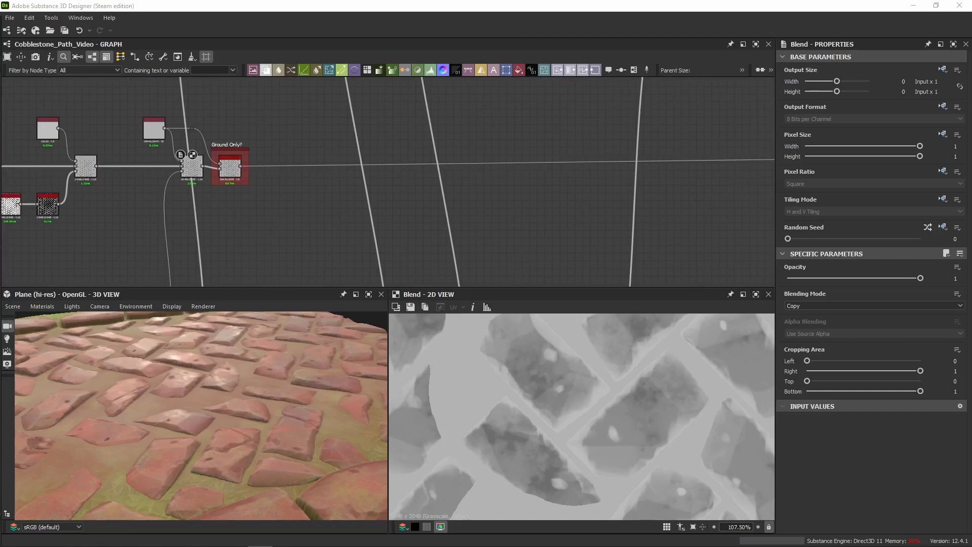
Paste the Uniform Color, mask Blend and Blend group after the Ground Only? switch and insert its Blend into the roughness line
middle_drag(325, 195, 336, 169)
key(ctrl+v)
drag(399, 180, 433, 141)
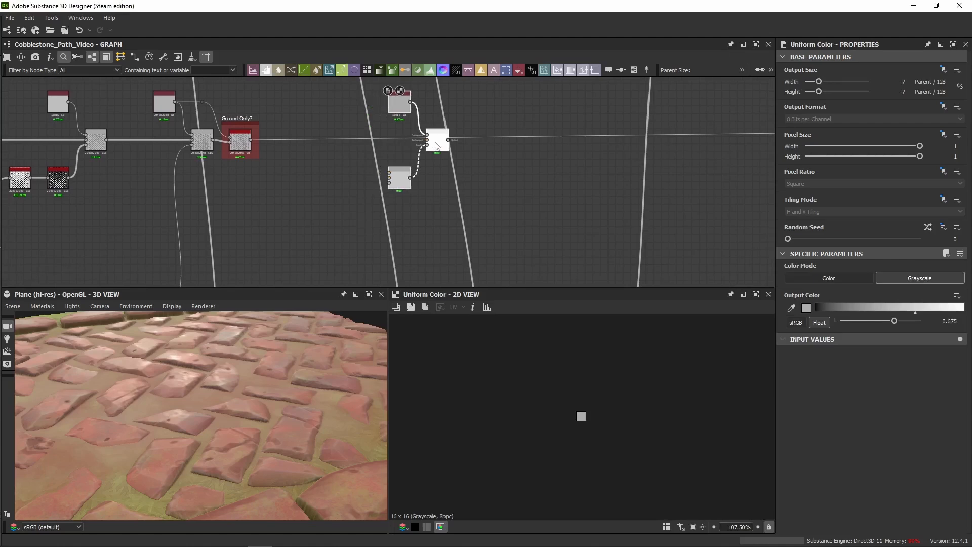
drag(250, 139, 434, 147)
alt+double_click(490, 137)
key(BackSpace)
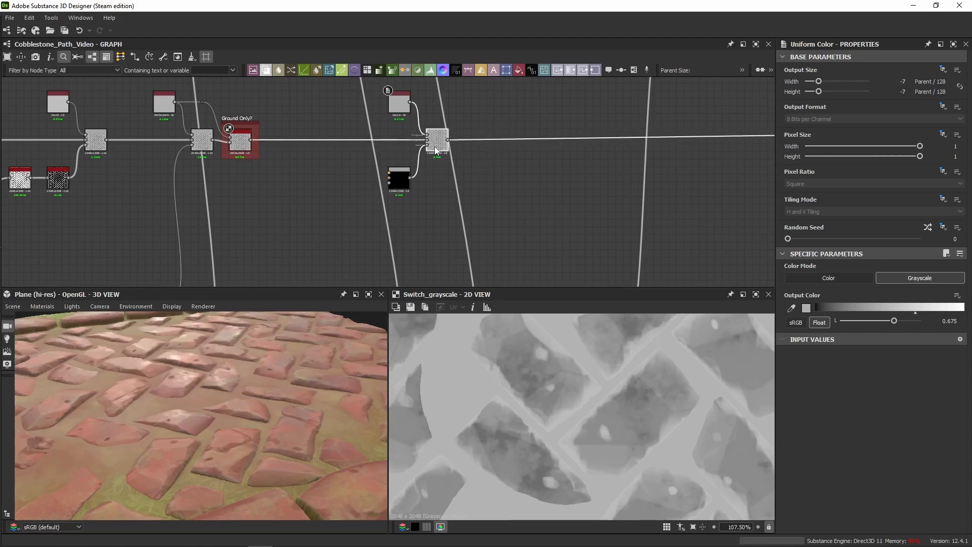
Connect the output of the Max (Lighten) Blend in the lower mask chain to the pasted Multiply Blend
middle_drag(381, 172, 473, 173)
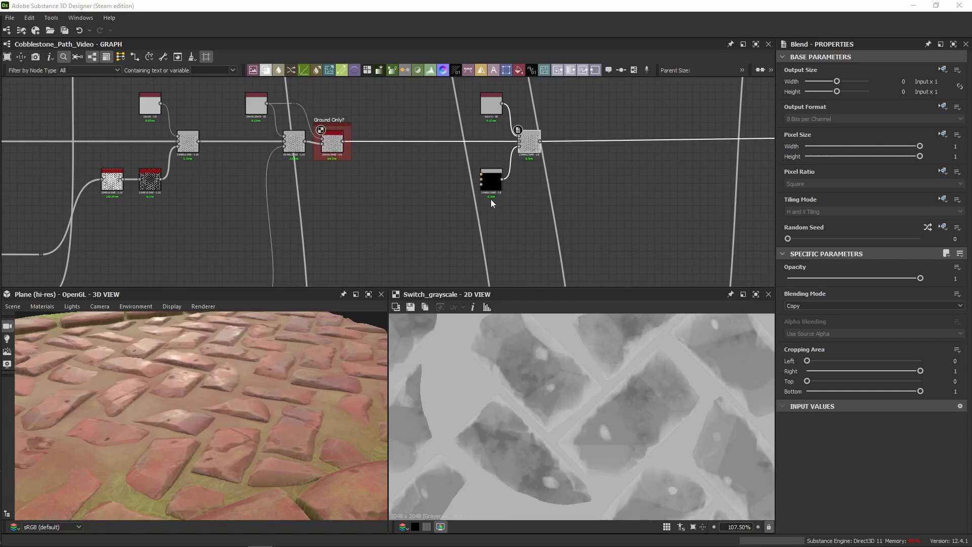
scroll(490, 200, down, 3)
middle_drag(497, 232, 481, 186)
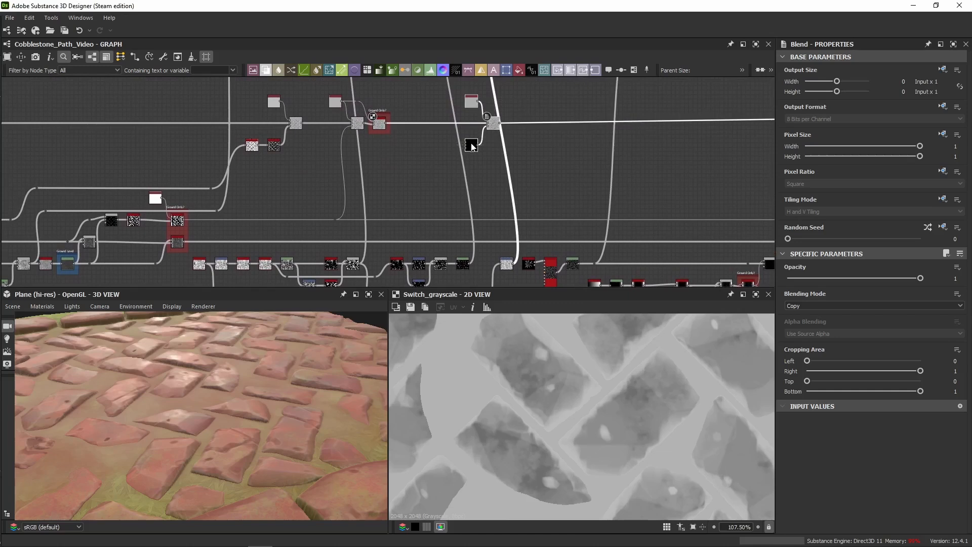
drag(471, 146, 418, 145)
middle_drag(347, 278, 356, 239)
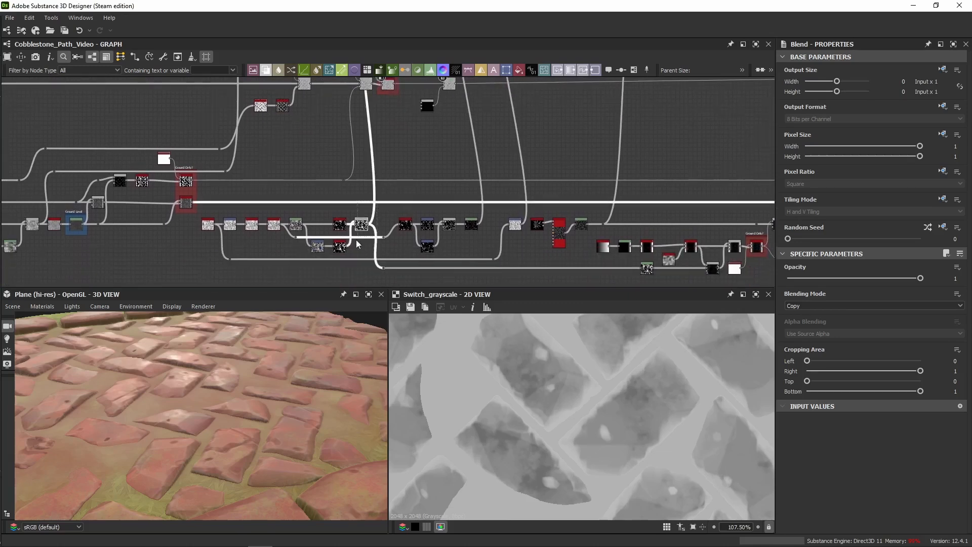
click(362, 226)
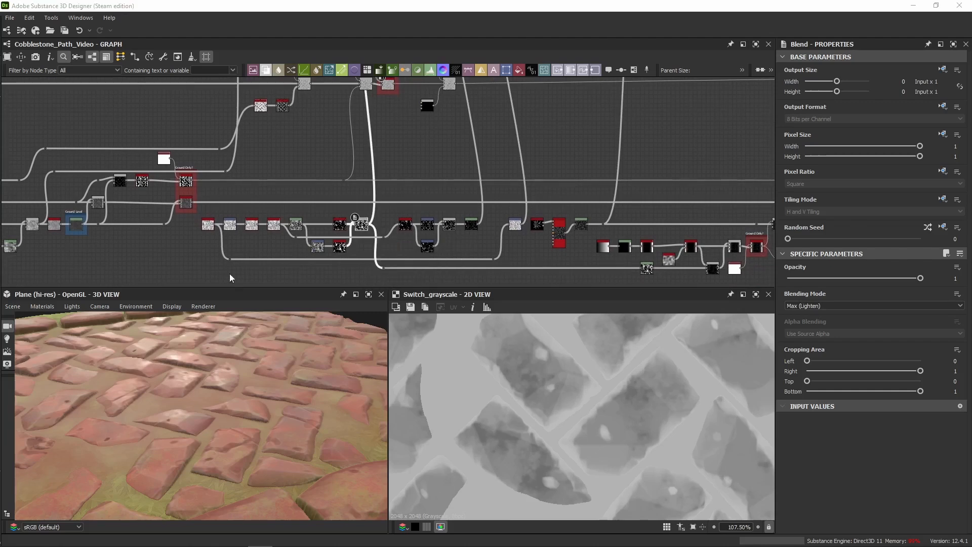
drag(372, 223, 424, 104)
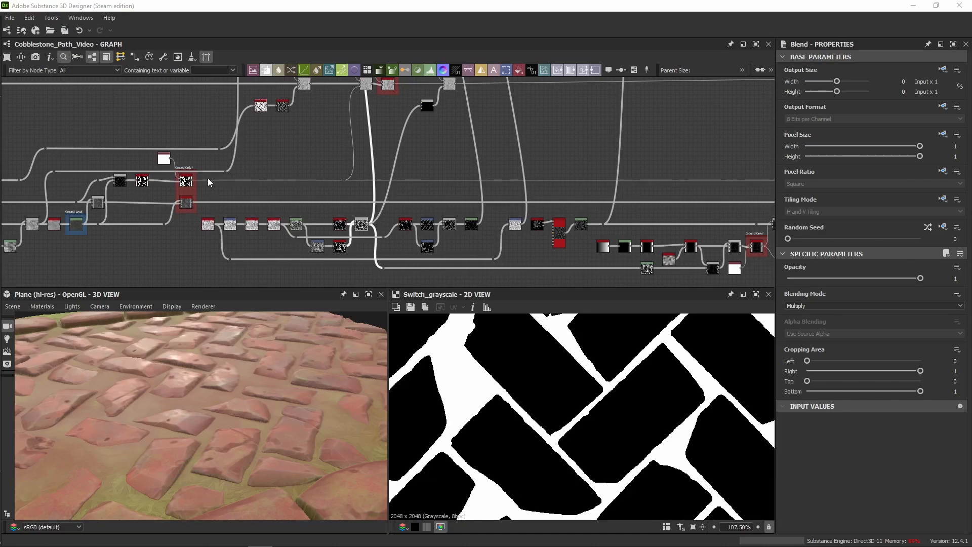
Feed the ground mask from the upper Ground Only? switch through a dot into the Multiply Blend, and preview the combined mask
scroll(208, 178, up, 5)
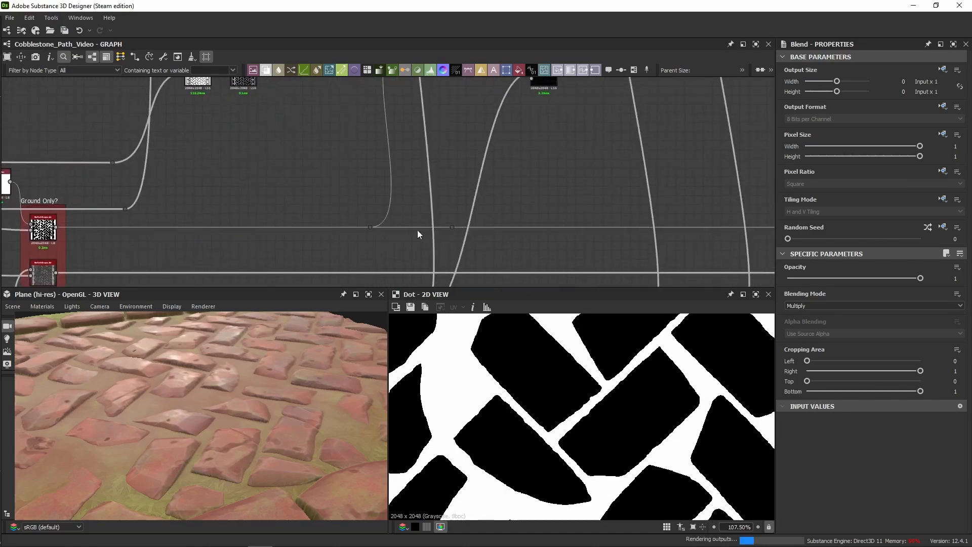
click(43, 229)
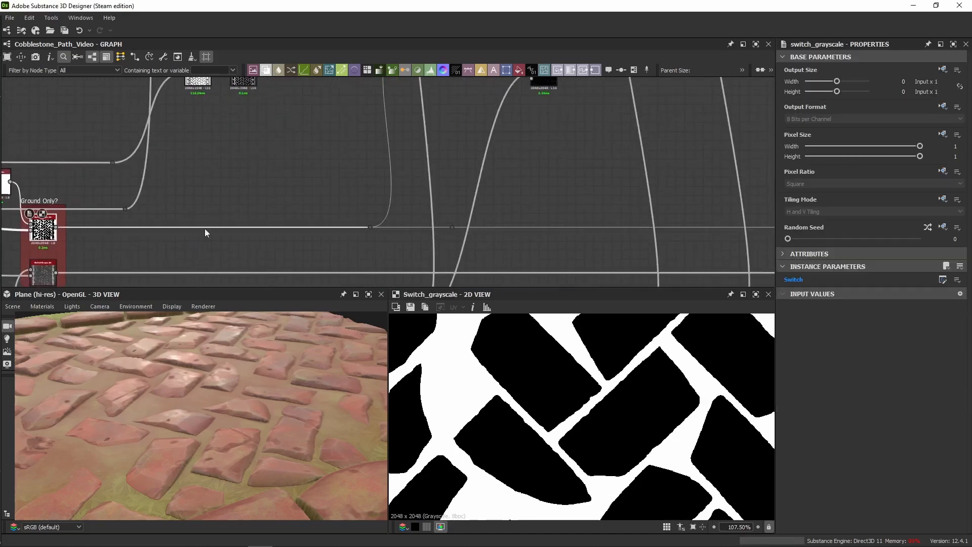
click(457, 227)
scroll(504, 154, down, 3)
middle_drag(522, 141, 385, 190)
scroll(489, 182, up, 4)
click(496, 166)
double_click(389, 163)
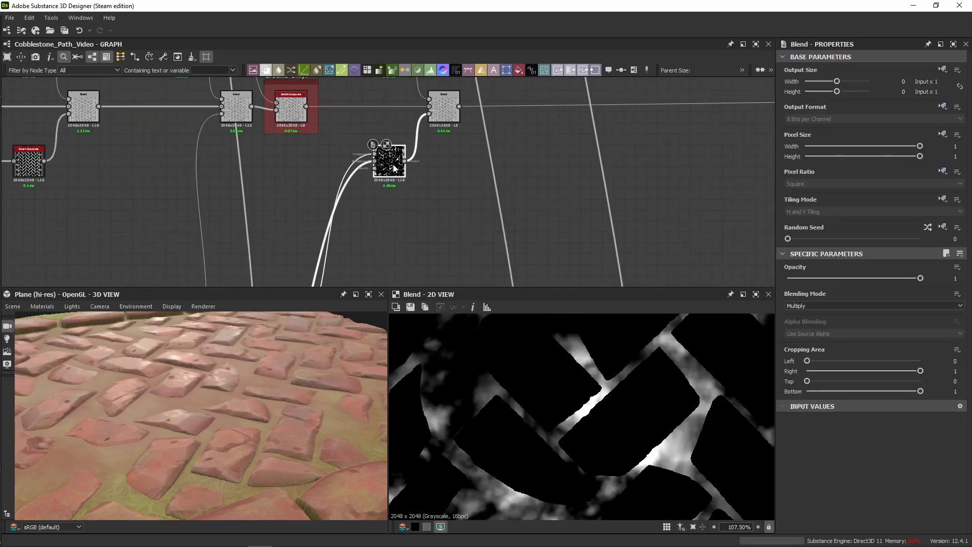
Review the Multiply mask, the pasted Uniform Color and the roughness Blend they feed
middle_drag(393, 230, 426, 165)
scroll(427, 168, down, 2)
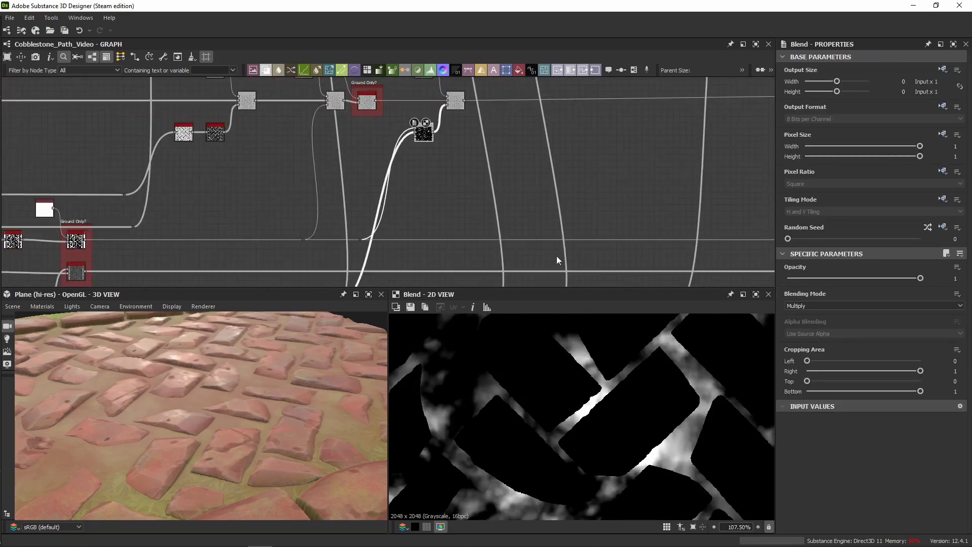
scroll(411, 146, up, 1)
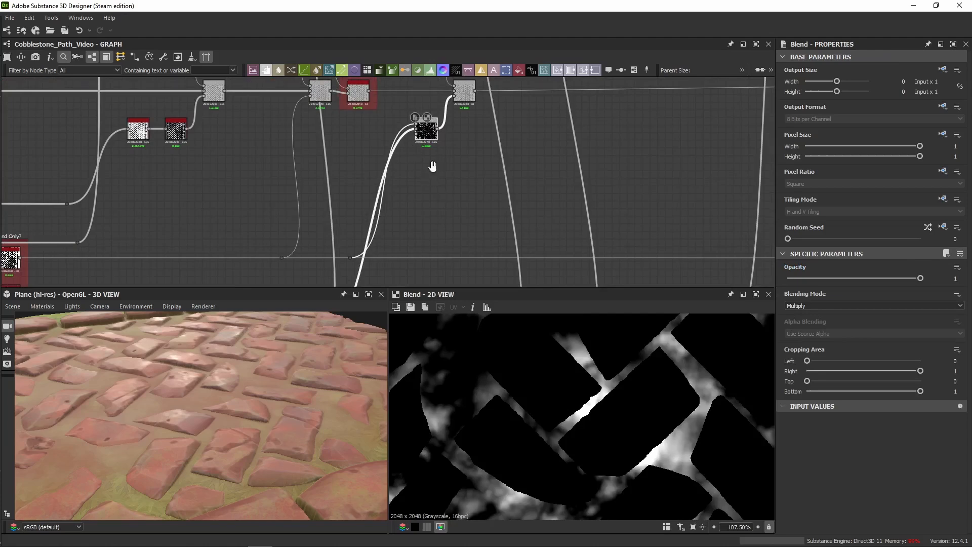
middle_drag(433, 166, 420, 208)
scroll(420, 208, up, 2)
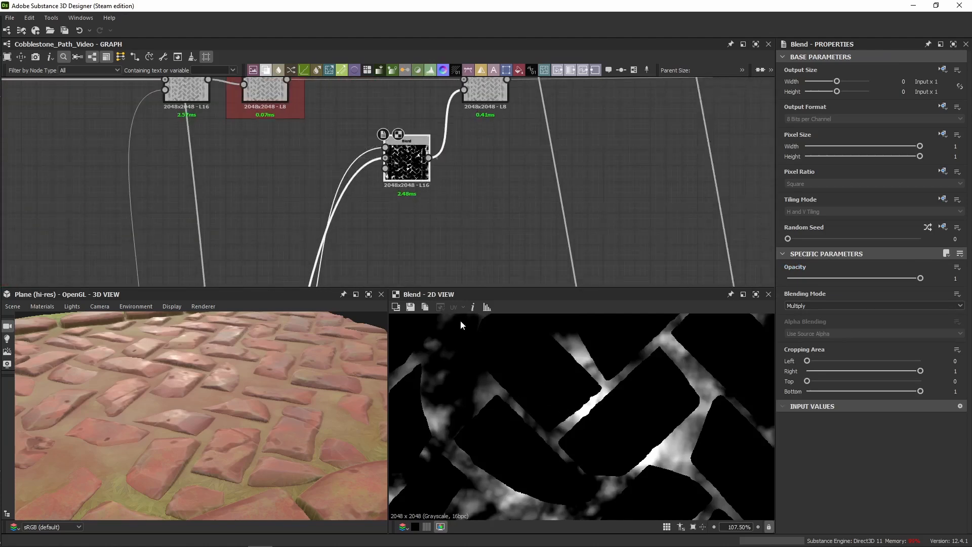
middle_drag(496, 180, 481, 248)
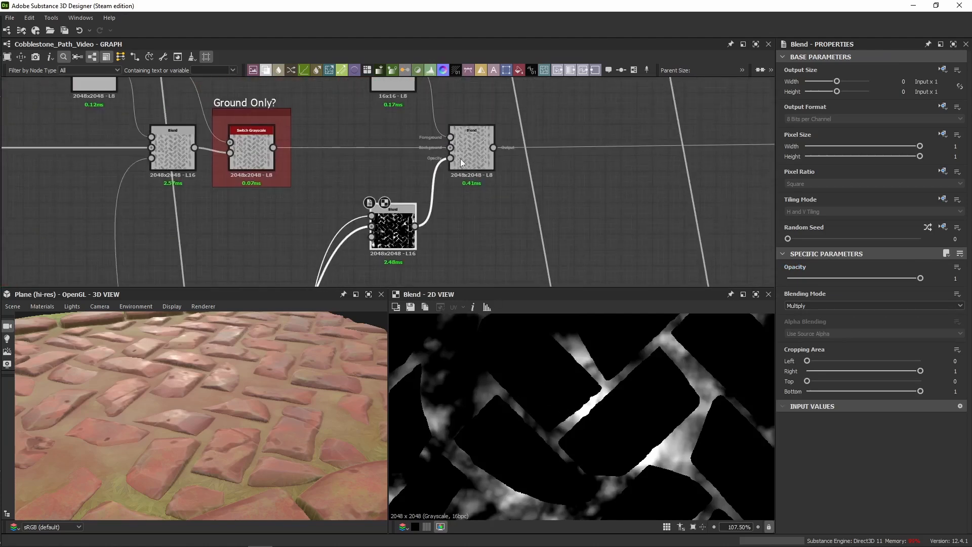
click(451, 163)
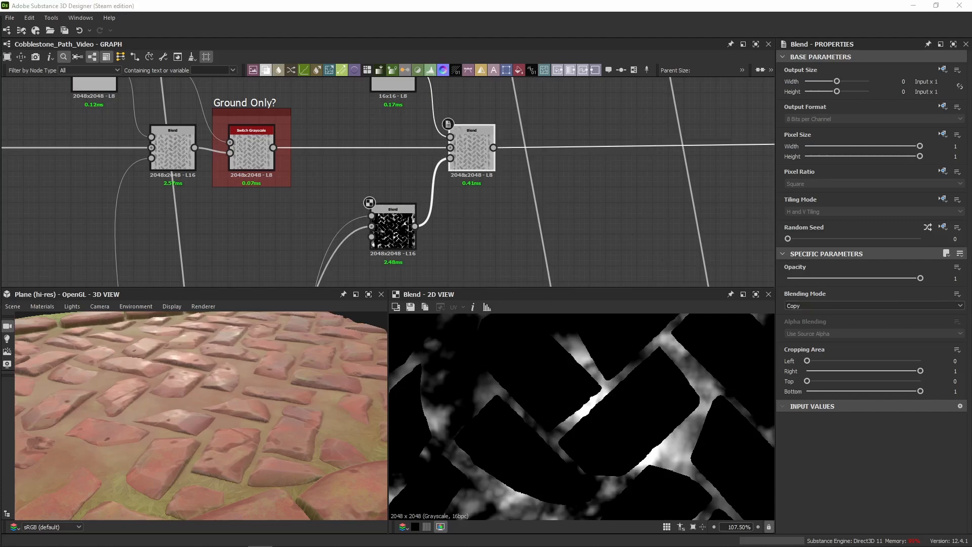
click(383, 85)
middle_drag(368, 123, 369, 183)
double_click(382, 136)
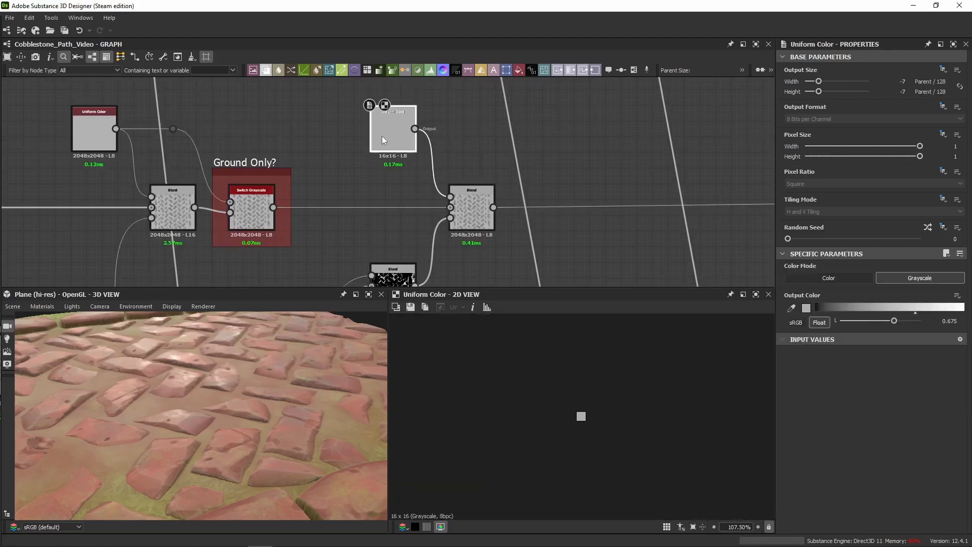
click(467, 227)
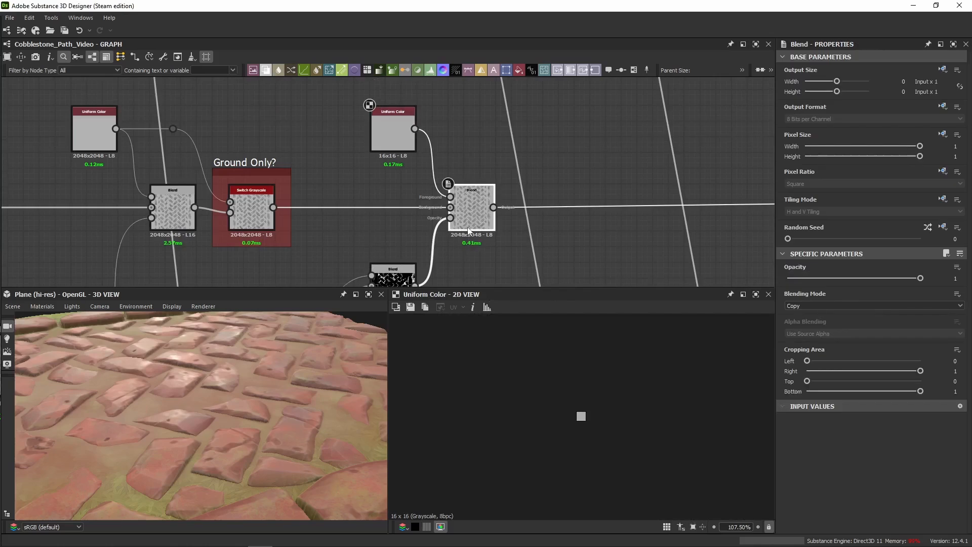
double_click(468, 231)
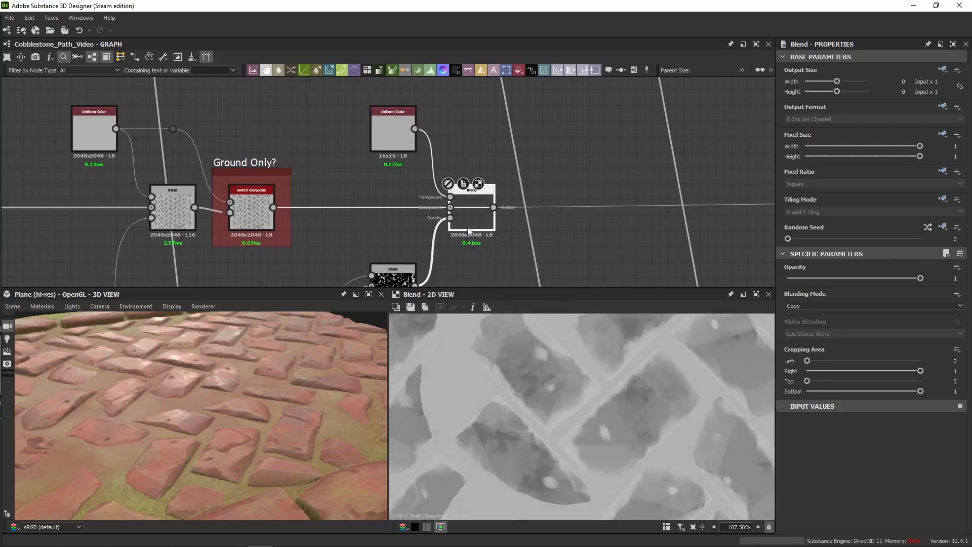
Compare the roughness with the new Blend disabled and enabled, checking the stones and ground up close in 3D
scroll(552, 393, down, 3)
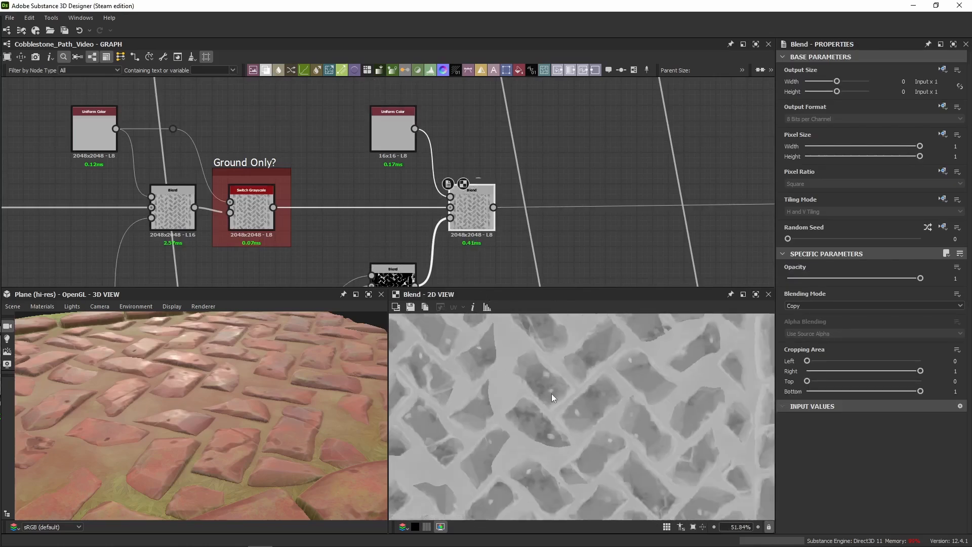
scroll(552, 393, down, 1)
drag(225, 439, 254, 363)
key(shift+d)
key(shift+d)
key(shift+d)
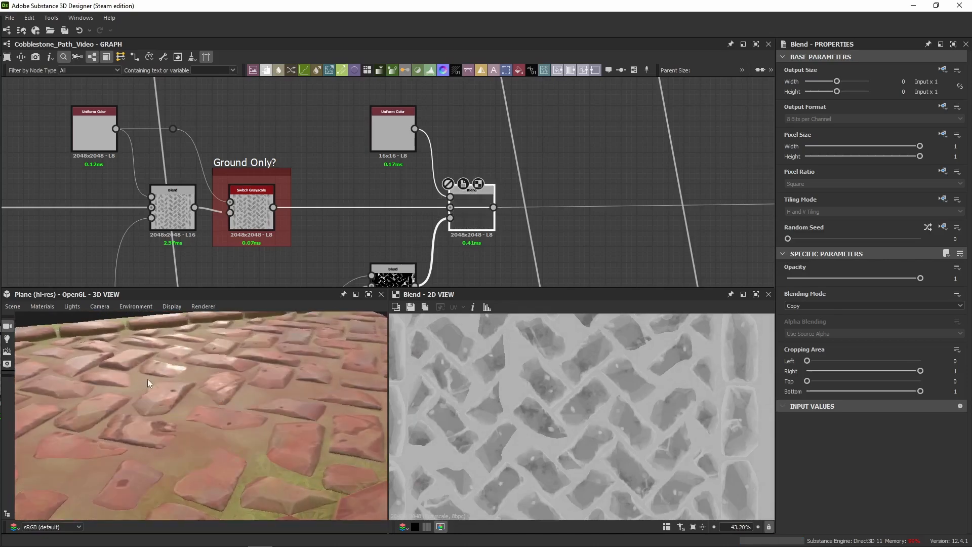
drag(147, 378, 178, 386)
scroll(179, 385, up, 5)
key(shift+d)
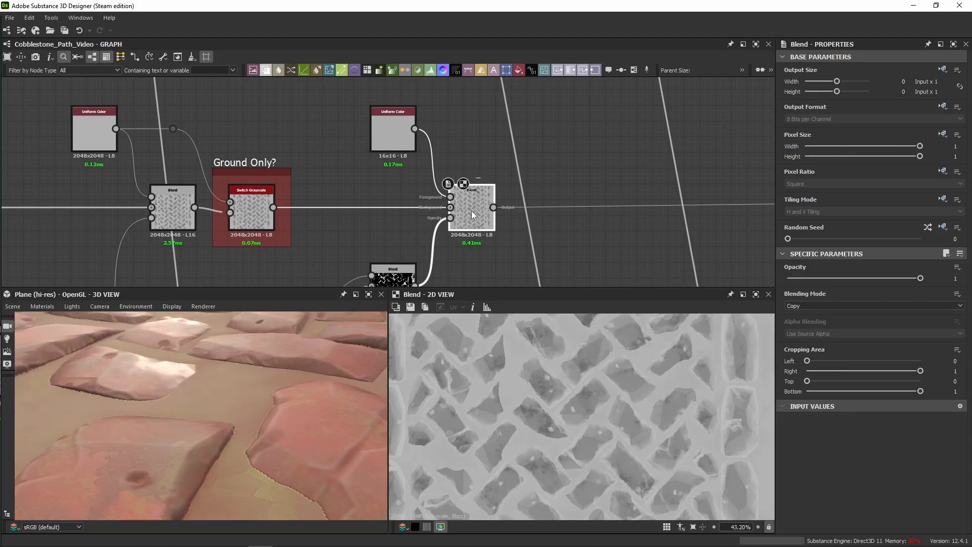
key(shift+d)
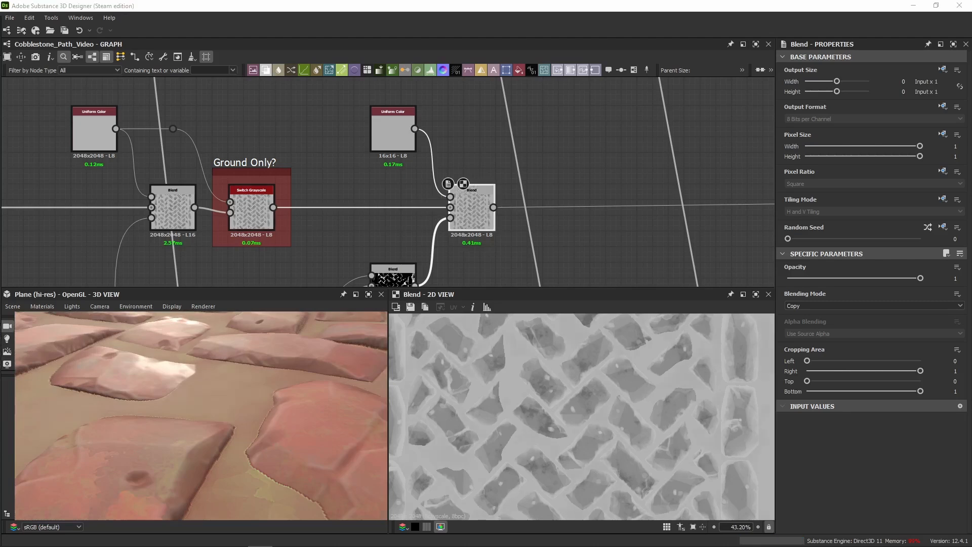
Paste another Uniform Color, mask Blend and Blend group further along and insert its Blend into the roughness line
middle_drag(531, 180, 327, 176)
scroll(329, 176, down, 2)
click(406, 164)
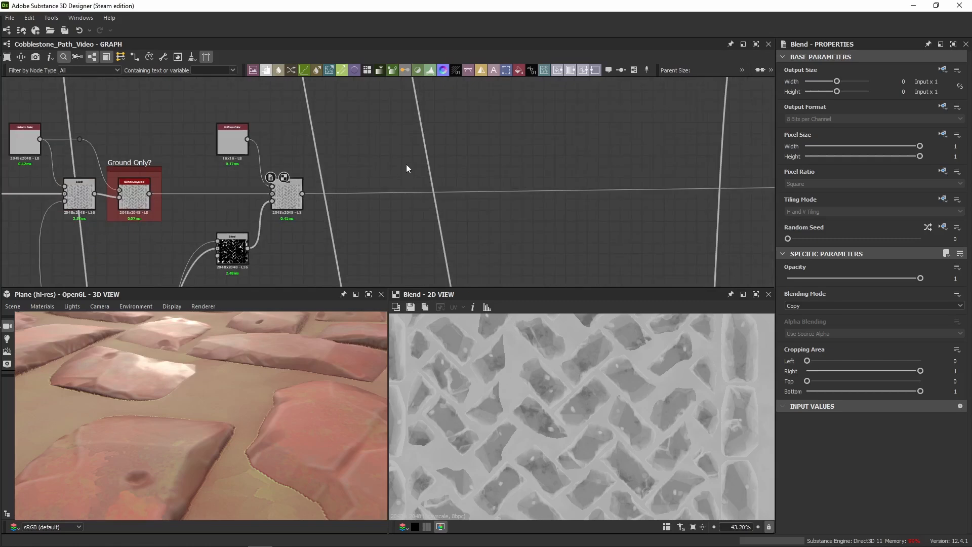
key(ctrl+v)
drag(403, 195, 450, 207)
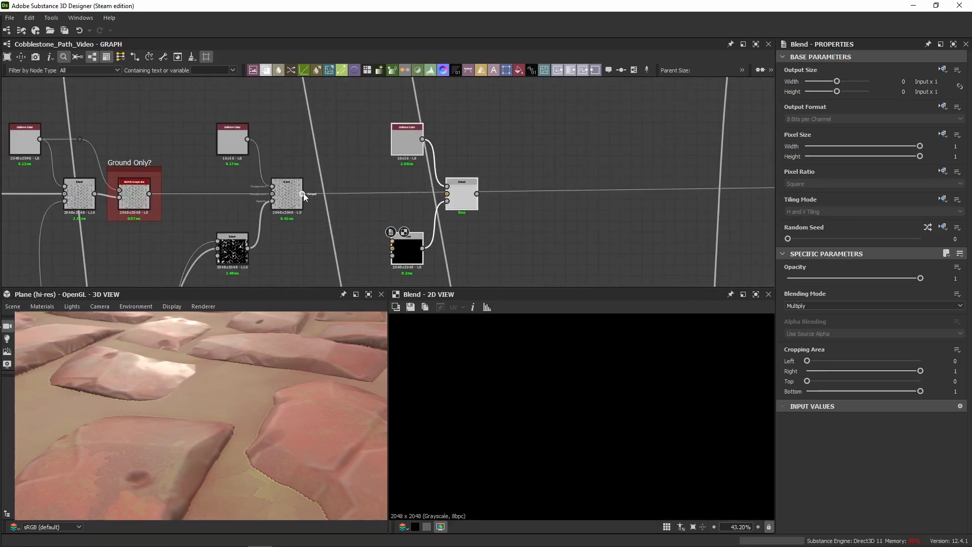
double_click(564, 188)
drag(477, 194, 561, 195)
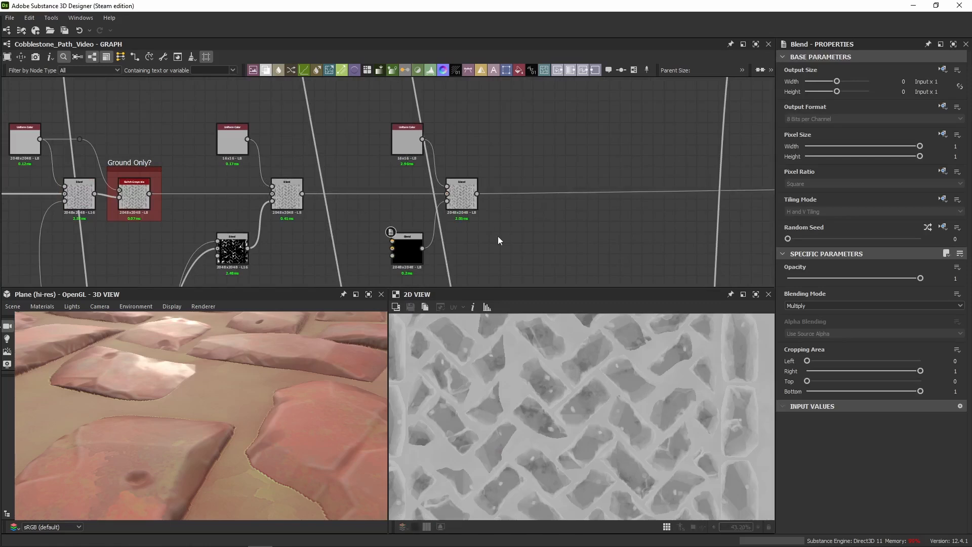
Add a dot on the ground mask line and connect it to the second pasted Multiply Blend
scroll(475, 223, down, 2)
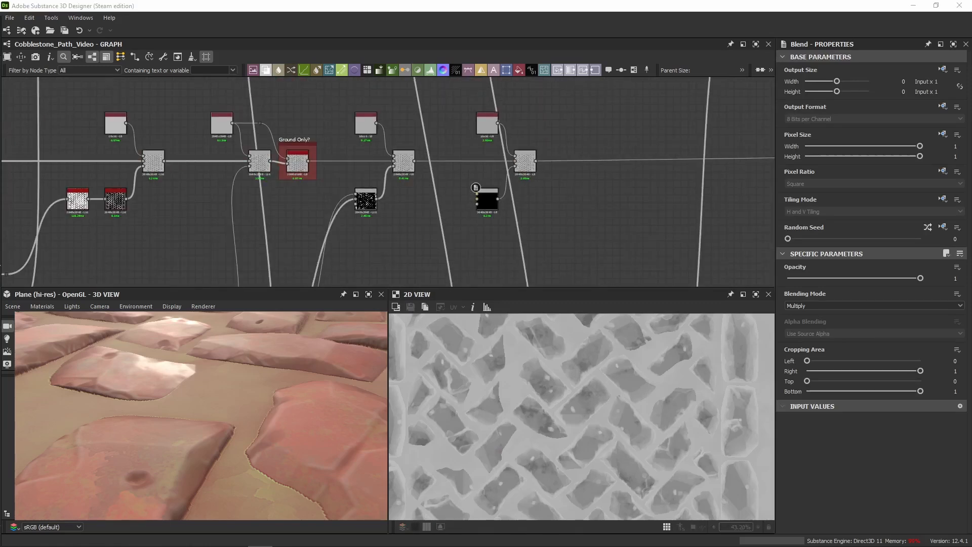
scroll(433, 251, down, 2)
scroll(470, 225, up, 2)
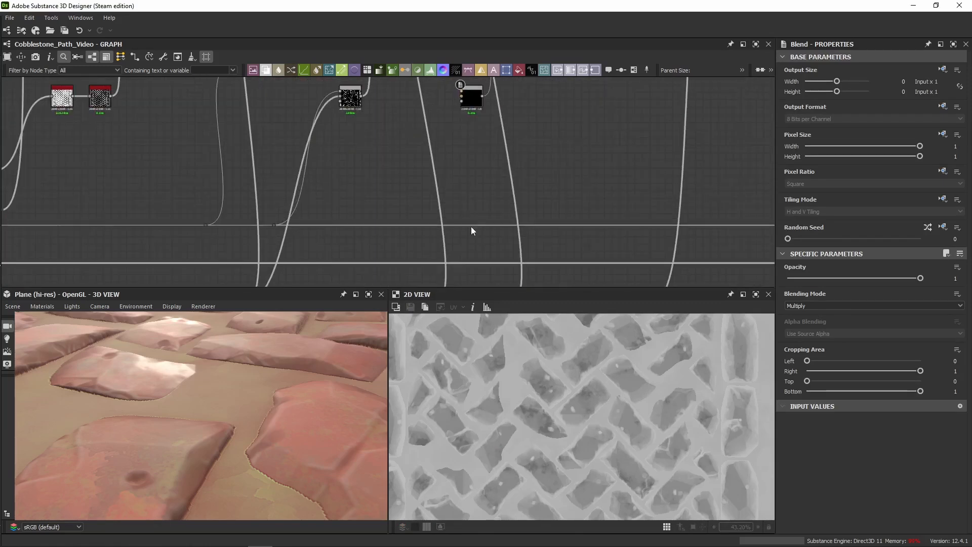
double_click(424, 225)
drag(426, 226, 462, 95)
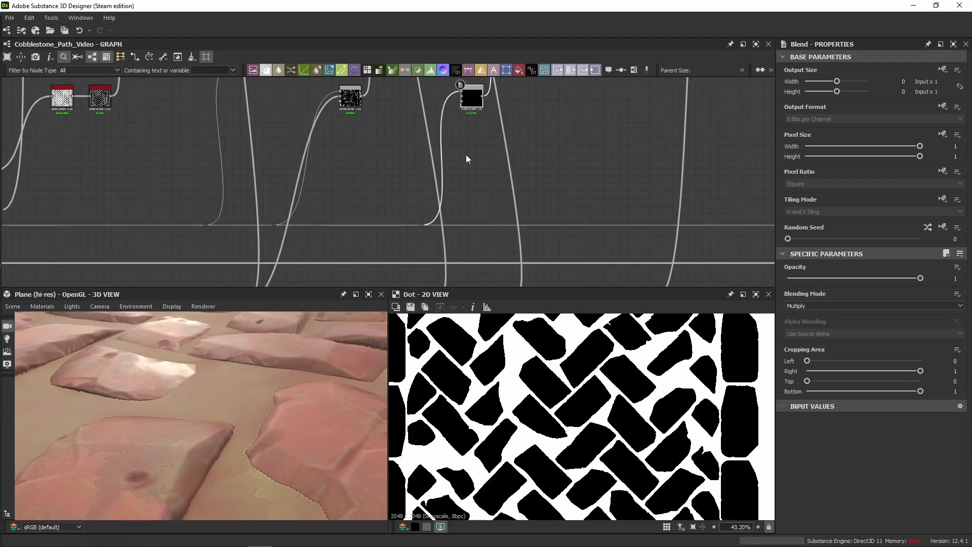
Connect the next Blend along the lower mask chain to the free input of the second Multiply Blend
scroll(395, 235, down, 3)
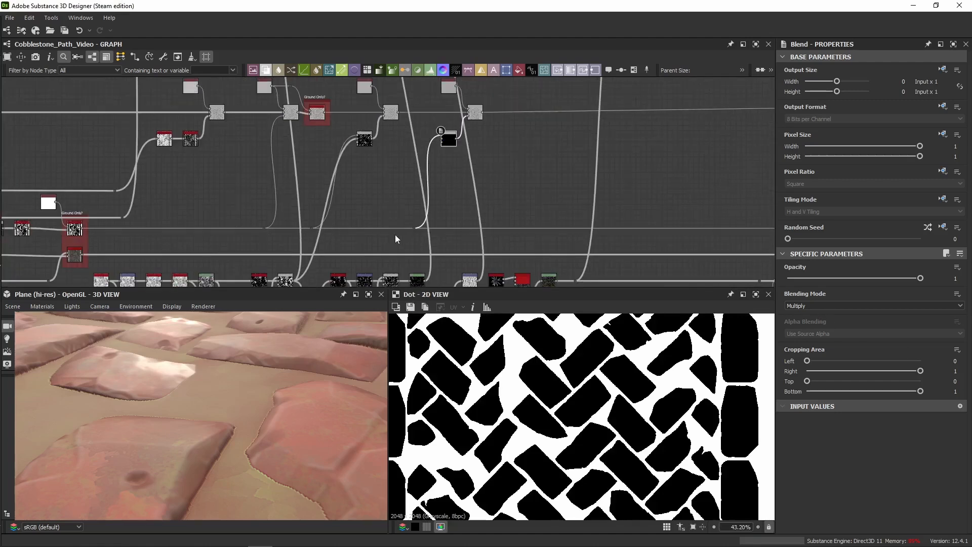
scroll(388, 202, up, 3)
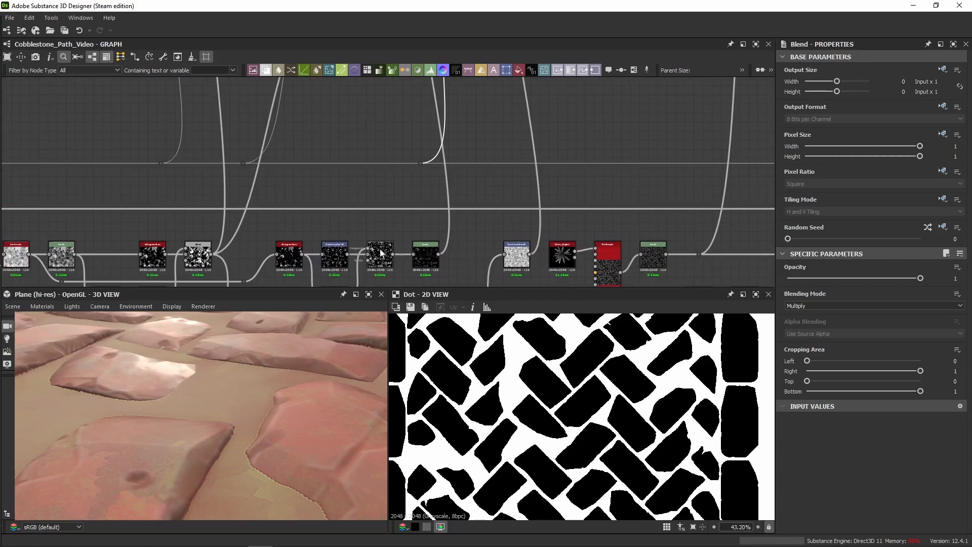
middle_drag(384, 256, 392, 161)
scroll(405, 136, up, 4)
drag(404, 195, 450, 136)
scroll(436, 168, down, 5)
scroll(449, 135, down, 2)
middle_drag(449, 135, 388, 210)
drag(450, 135, 417, 100)
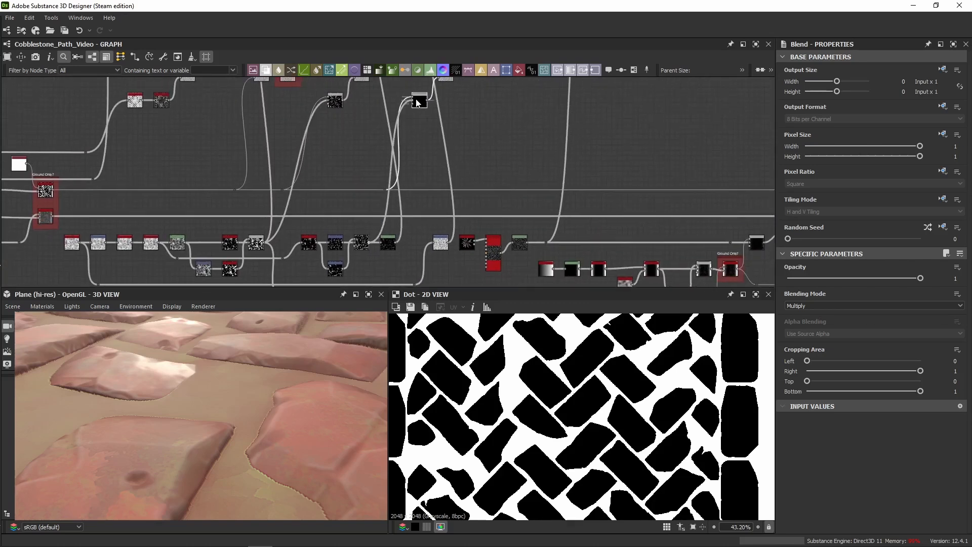
Check the second Multiply Blend's mask and the roughness Blend it drives in the 2D view
middle_drag(416, 110, 416, 150)
scroll(416, 150, up, 4)
double_click(423, 178)
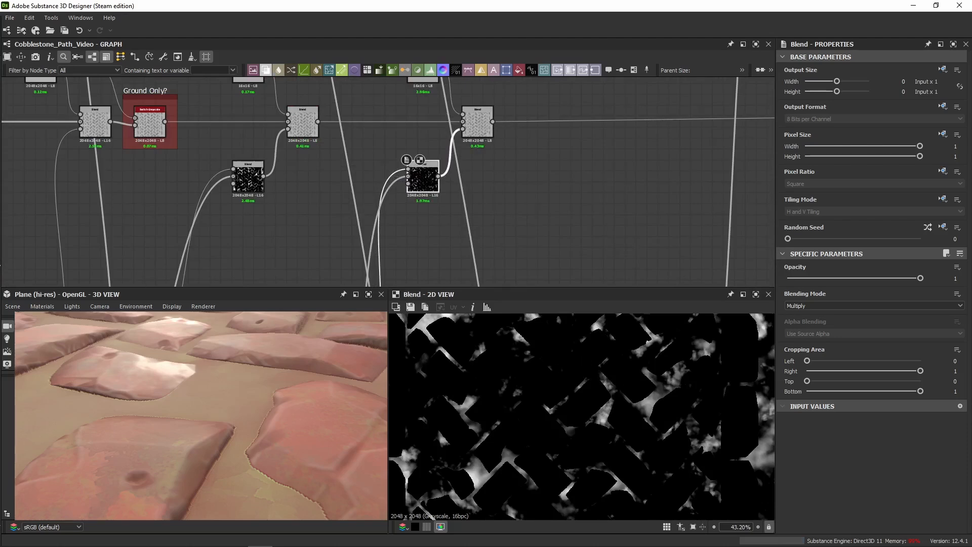
double_click(478, 124)
click(521, 173)
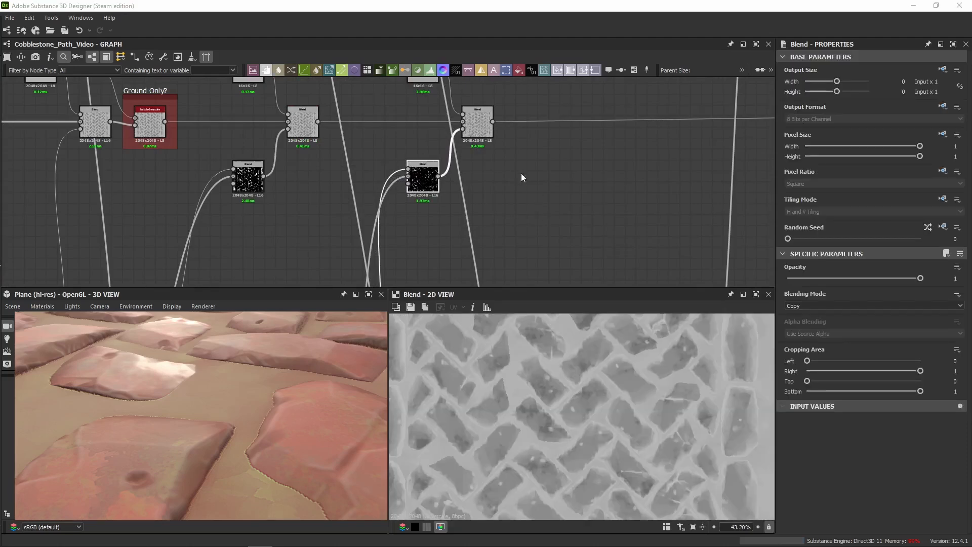
Compare the whole roughness map with the latest Blend disabled and enabled
click(486, 134)
key(shift+d)
key(shift+d)
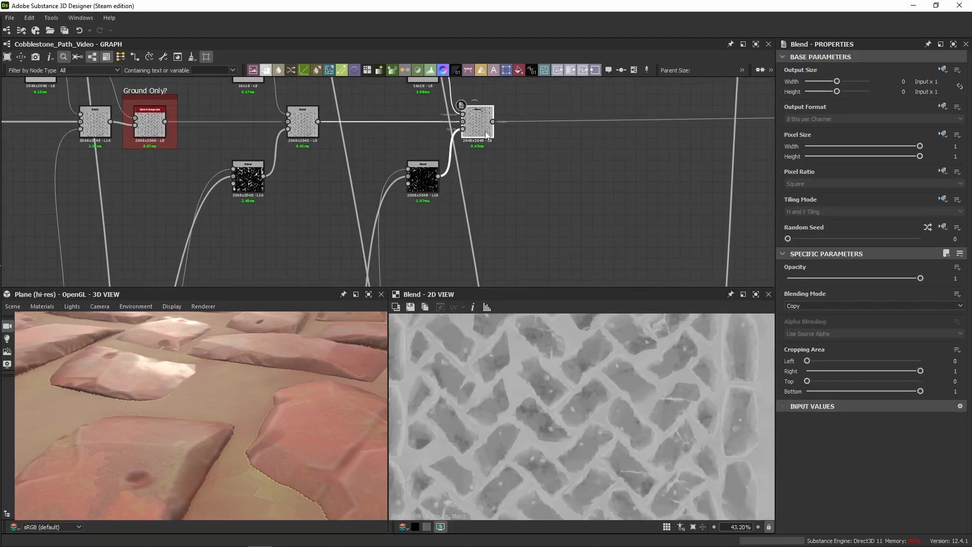
click(490, 163)
drag(483, 130, 477, 136)
key(ctrl+z)
drag(424, 180, 424, 188)
key(ctrl+z)
click(486, 137)
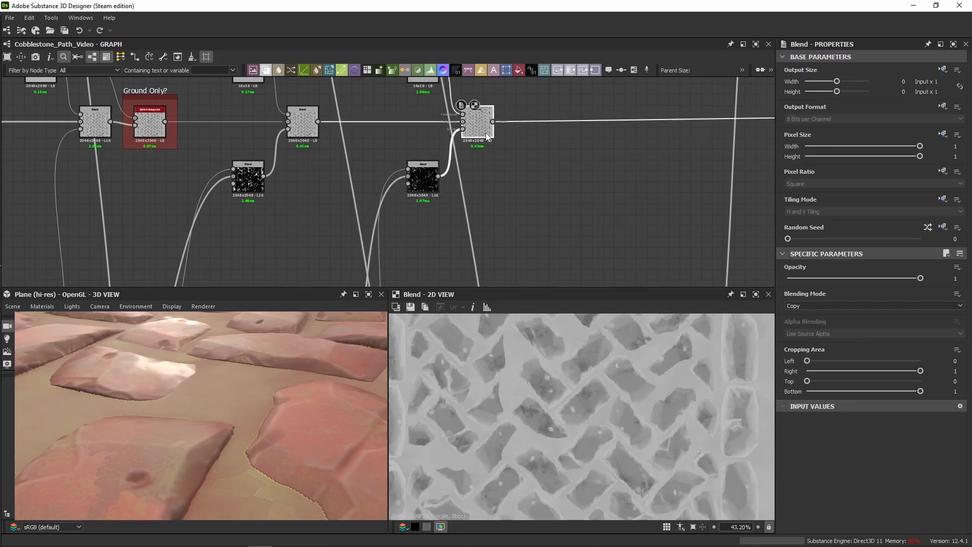
key(shift+d)
key(shift+d)
Examine the stones and ground close up with the latest roughness Blend switched off and on, and inspect the path's grassy edge in 3D
scroll(481, 419, up, 3)
middle_drag(482, 417, 568, 398)
scroll(568, 397, up, 5)
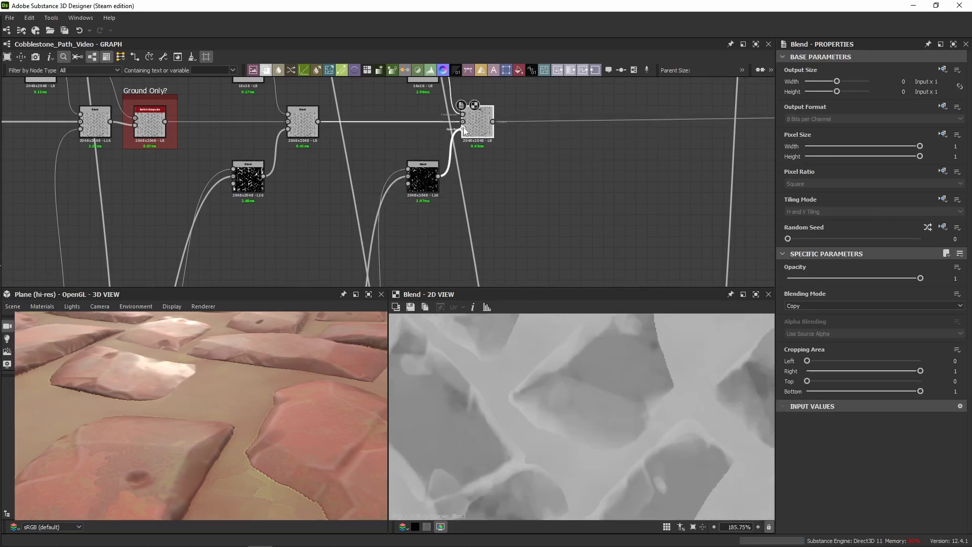
key(shift+d)
key(shift+d)
key(shift+d)
key(shift+d)
key(shift+d)
key(shift+d)
key(shift+d)
key(shift+d)
key(shift+d)
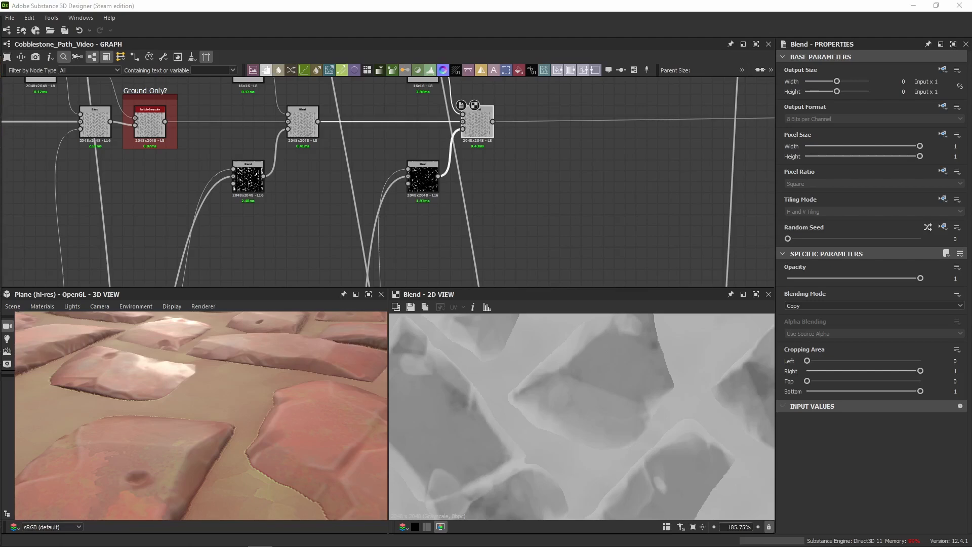
drag(25, 340, 236, 409)
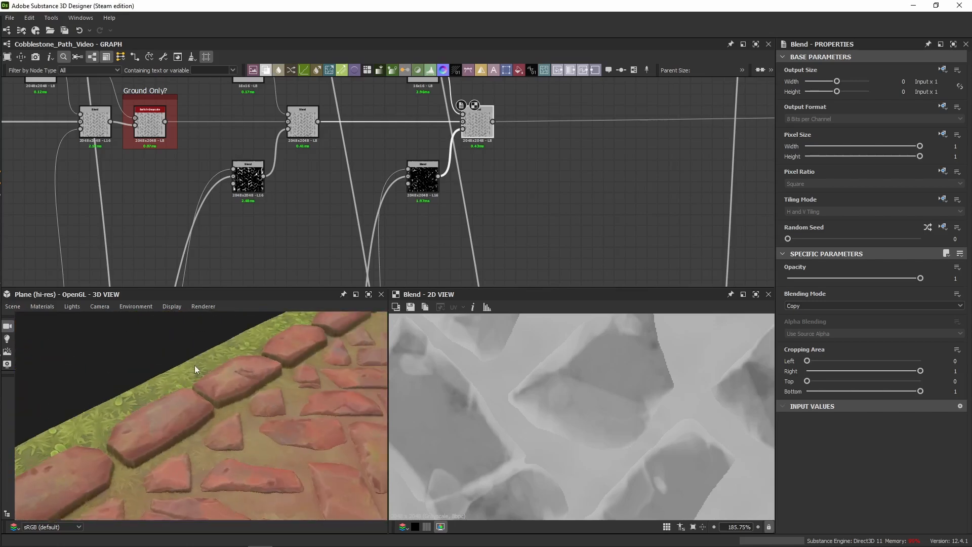
Paste the Uniform Color, Levels and Blend group further along the roughness line, below the final base color nodes, and align its Blend with the line
scroll(531, 181, down, 3)
middle_drag(523, 178, 266, 185)
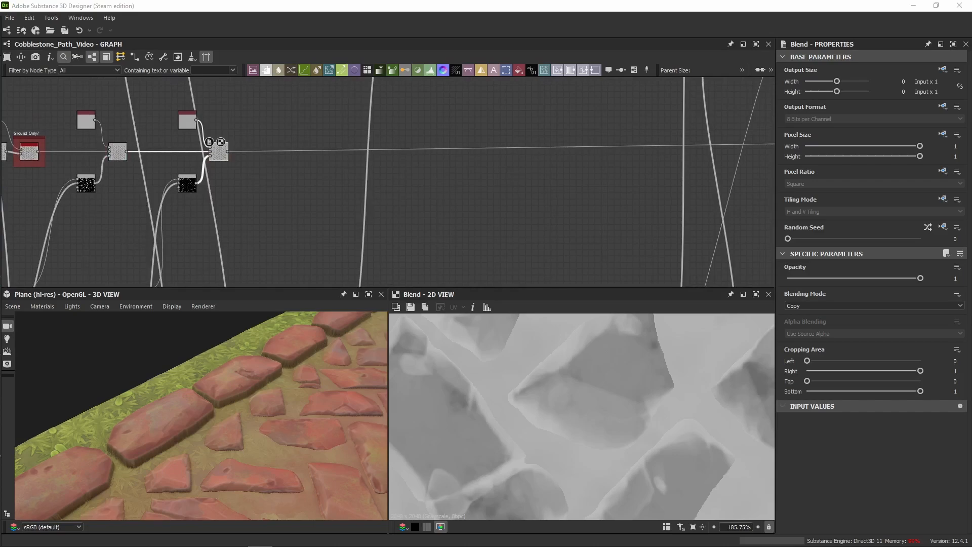
scroll(284, 244, down, 8)
middle_drag(584, 192, 425, 195)
scroll(519, 159, up, 6)
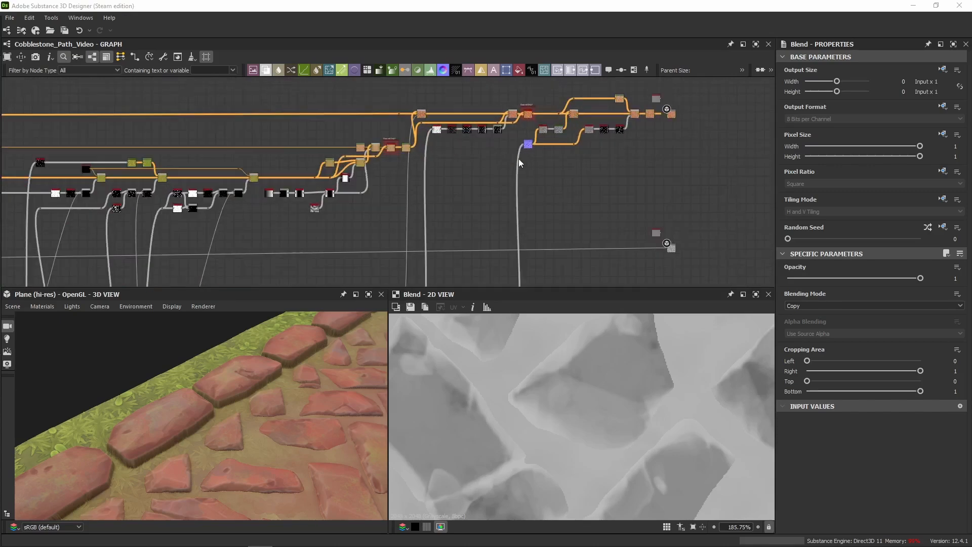
scroll(498, 133, down, 5)
scroll(511, 158, up, 5)
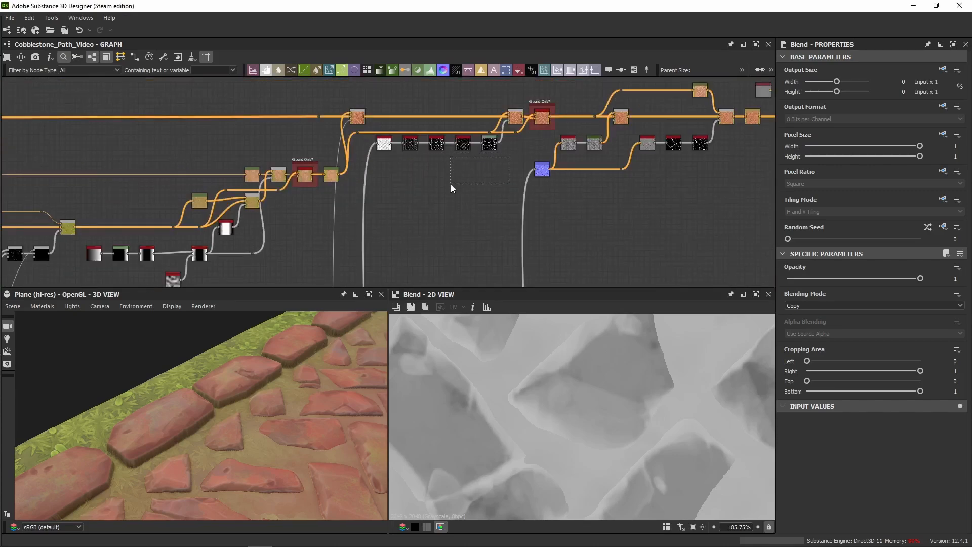
middle_drag(470, 197, 448, 138)
scroll(439, 242, up, 8)
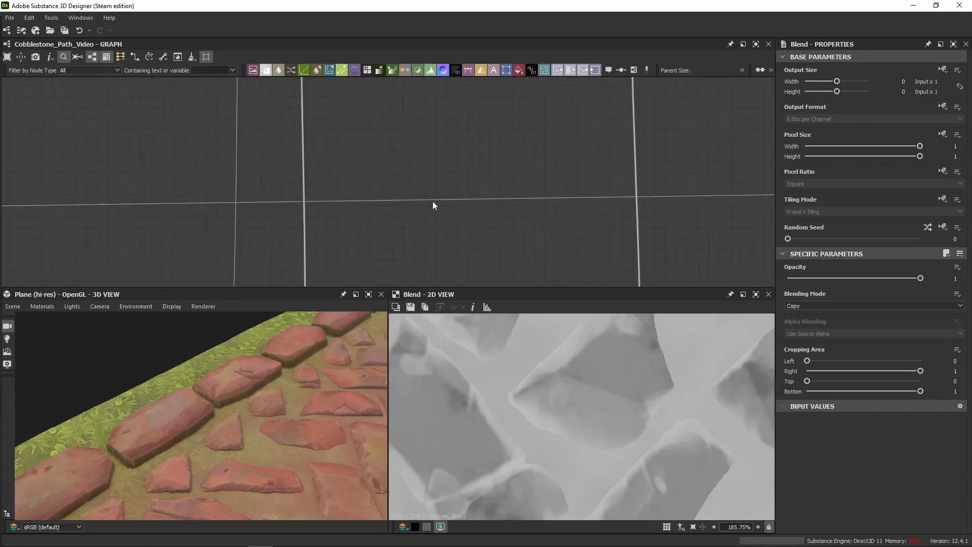
key(ctrl+v)
drag(419, 186, 457, 203)
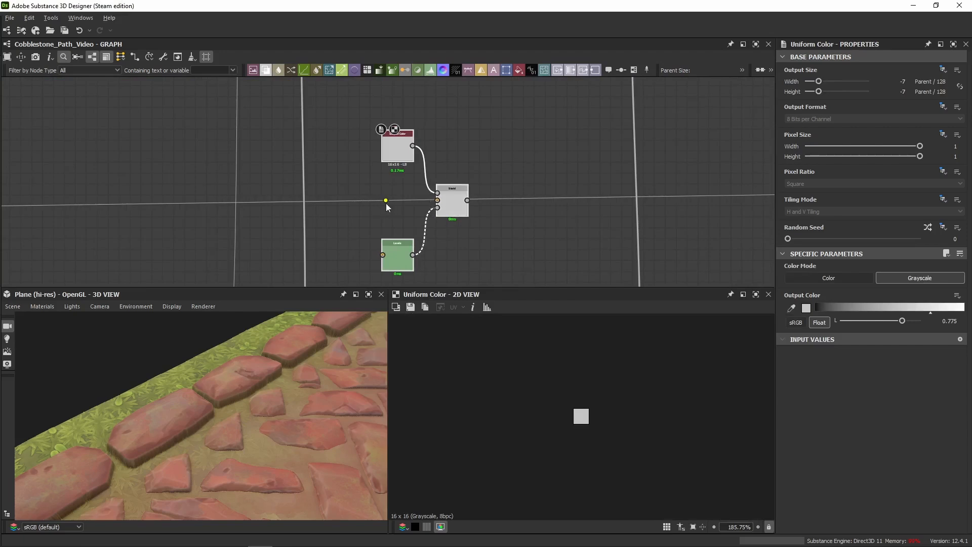
Insert the pasted Blend into the roughness line as its background using temporary dots, and remove the dots
alt+click(387, 200)
alt+click(523, 199)
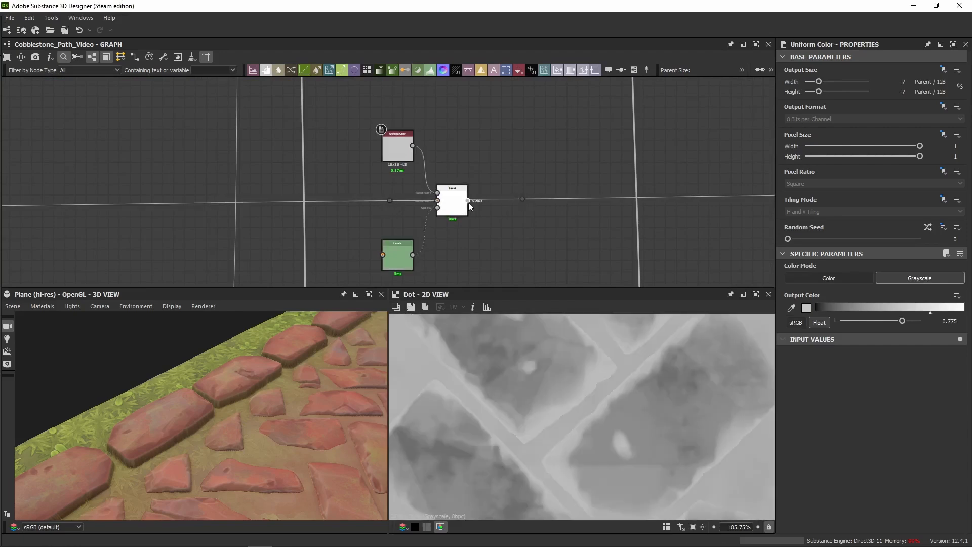
drag(468, 201, 521, 200)
key(BackSpace)
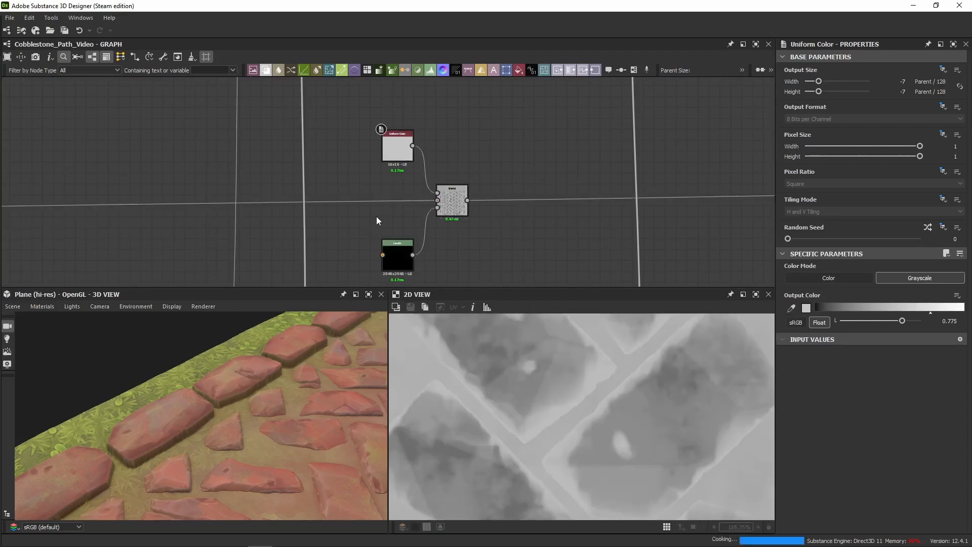
Reposition the Uniform Color, Levels and Blend nodes together further along the connection towards the graph output
drag(481, 133, 407, 249)
mouse_move(453, 208)
mouse_down()
mouse_move(454, 219)
mouse_move(452, 199)
mouse_up()
scroll(219, 191, down, 6)
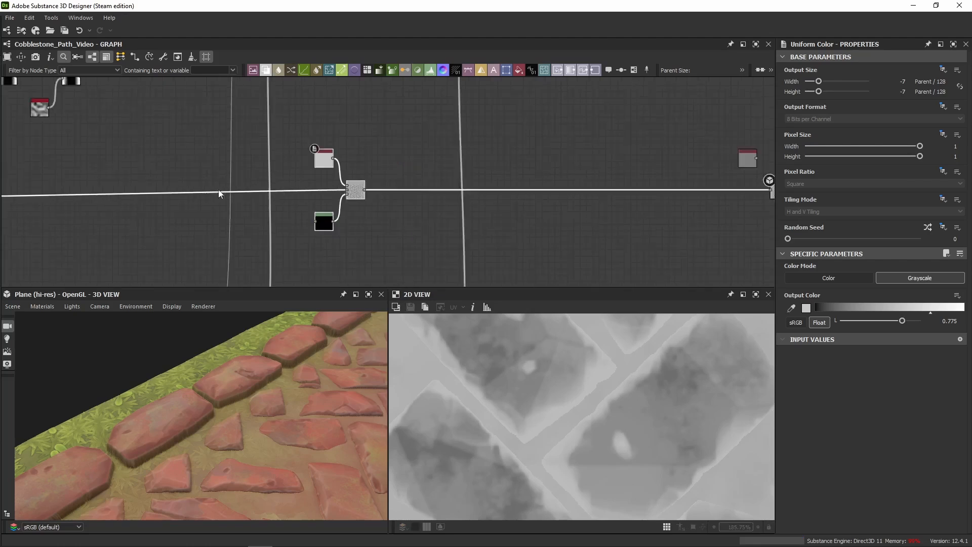
scroll(206, 178, up, 6)
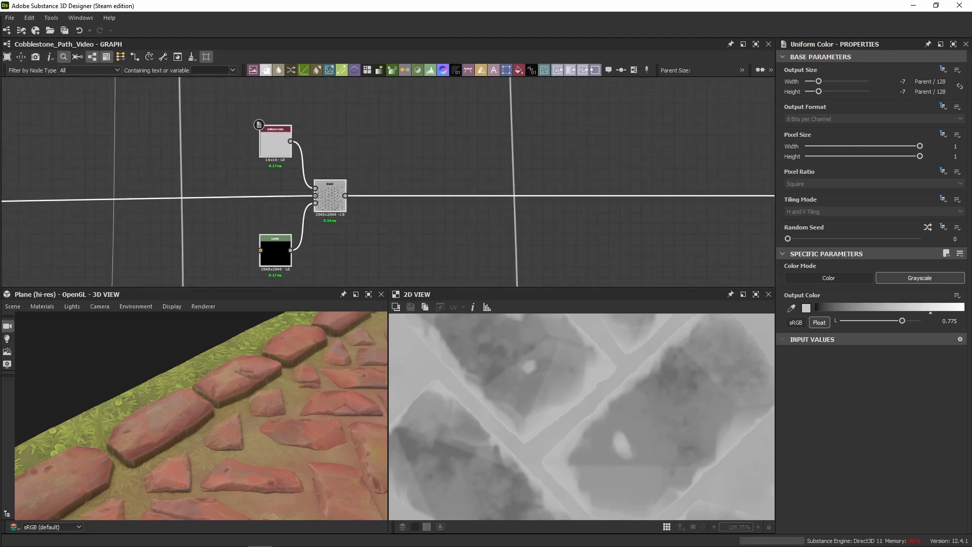
scroll(261, 169, down, 2)
middle_drag(245, 161, 325, 237)
scroll(325, 236, down, 3)
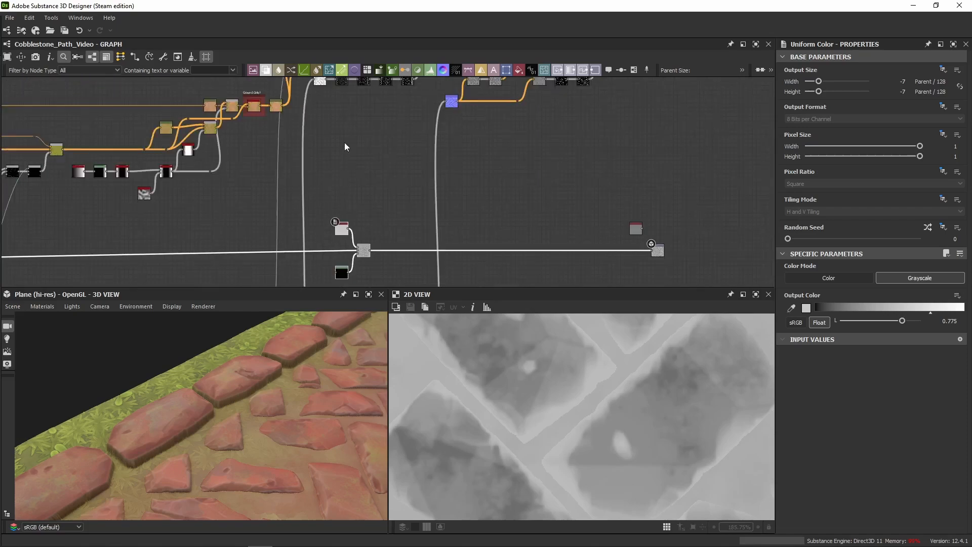
middle_drag(344, 142, 295, 113)
drag(316, 220, 378, 218)
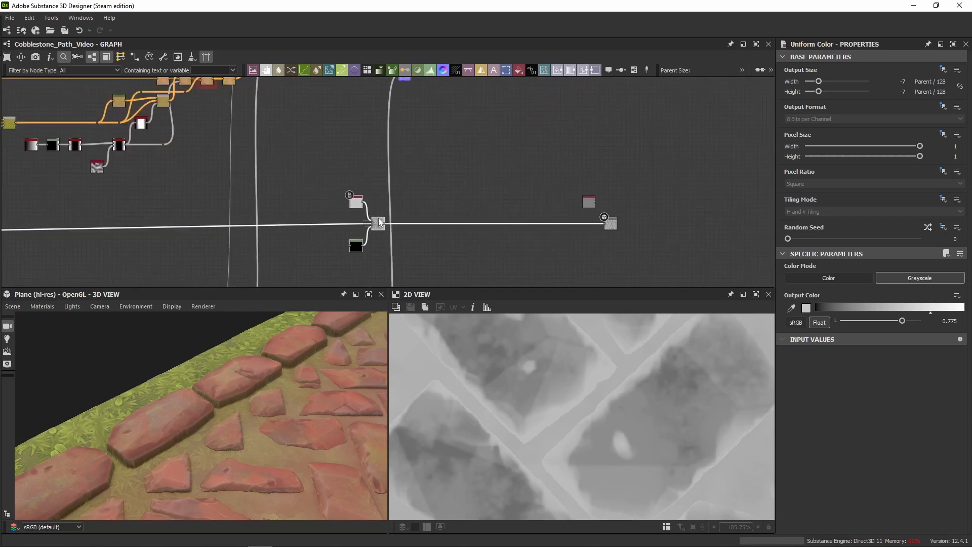
Connect the Blur HQ Grayscale output from the ambient occlusion chain to the input of the Levels node feeding the lower Blend
middle_drag(369, 106, 363, 158)
click(363, 159)
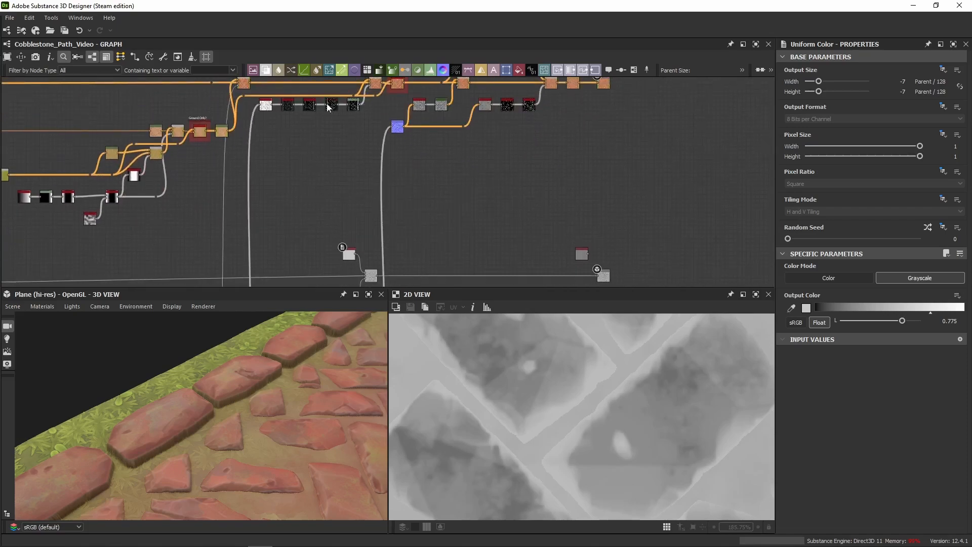
scroll(328, 106, up, 5)
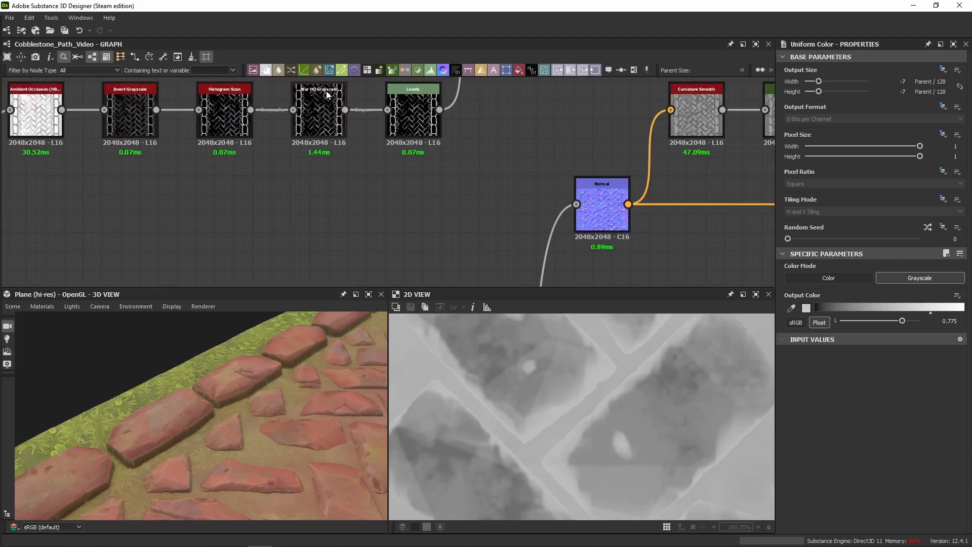
drag(345, 110, 342, 245)
scroll(342, 245, down, 6)
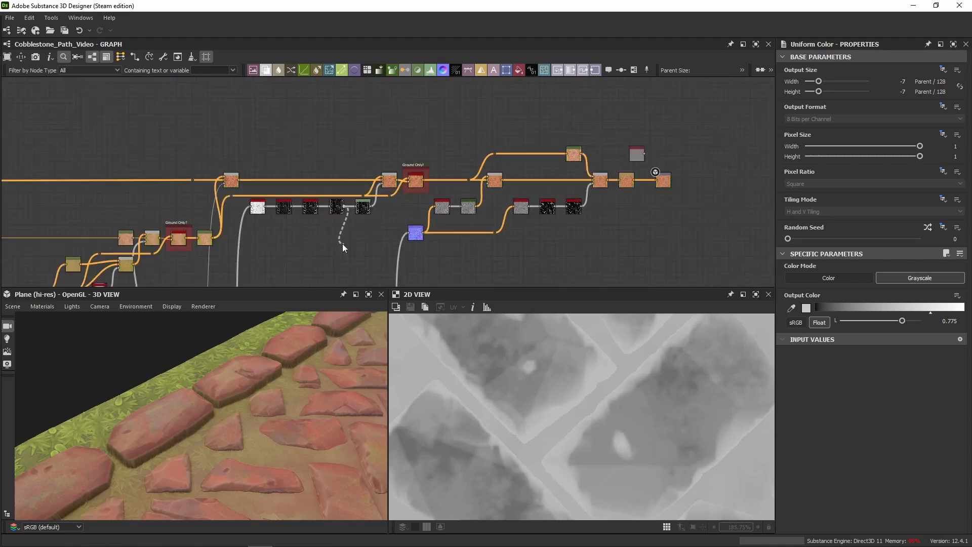
scroll(342, 244, down, 2)
middle_drag(343, 244, 350, 118)
scroll(355, 223, up, 3)
drag(350, 119, 357, 266)
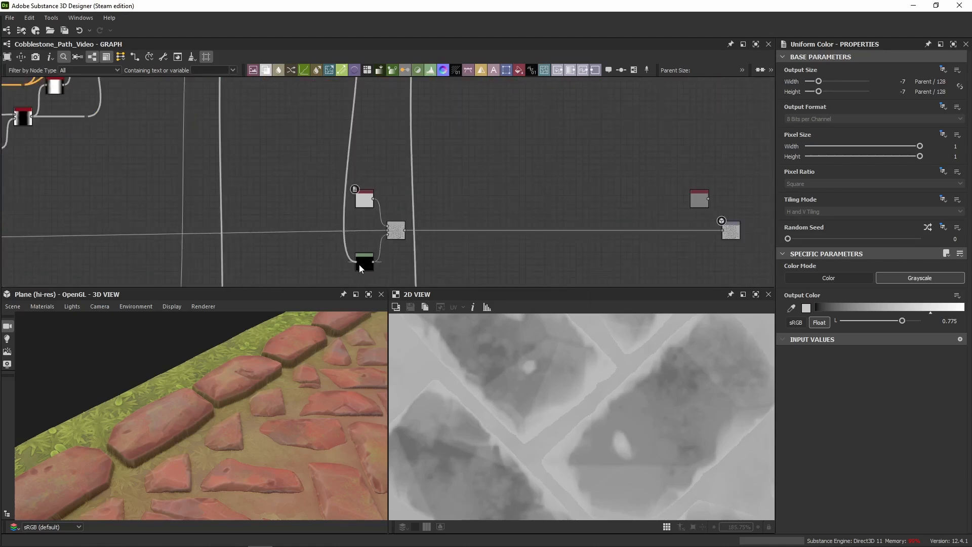
Compare the Levels occlusion mask with the Max (Lighten) Blend's output in the 2D view
click(396, 231)
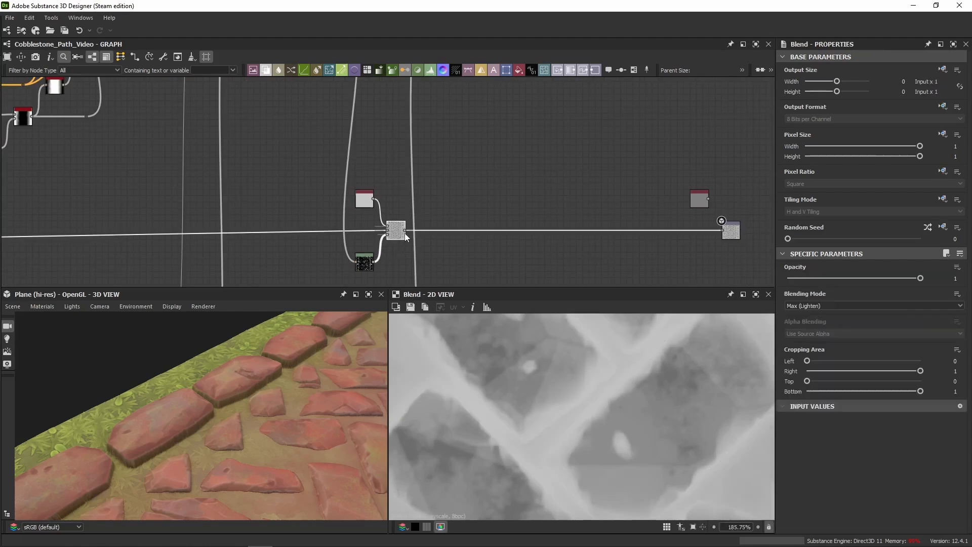
click(362, 266)
scroll(528, 395, down, 3)
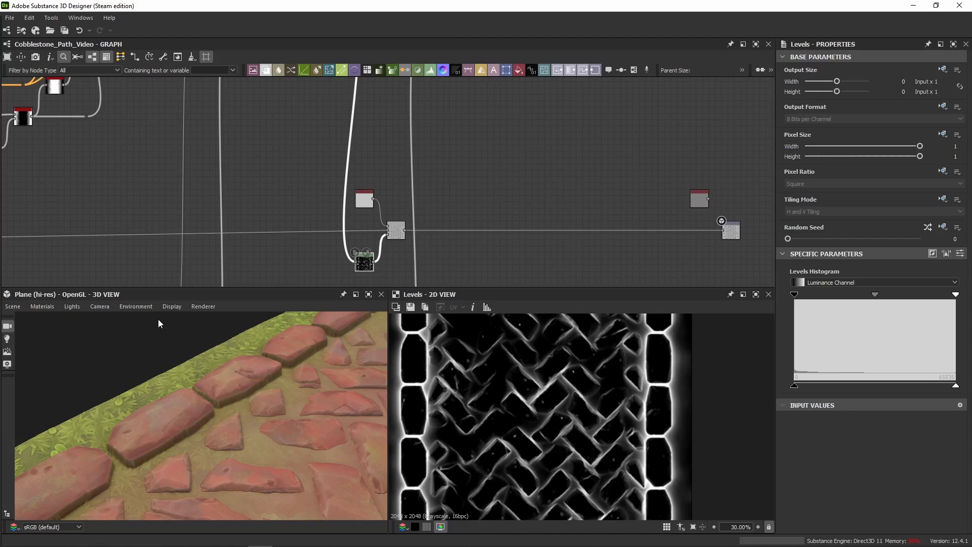
click(395, 235)
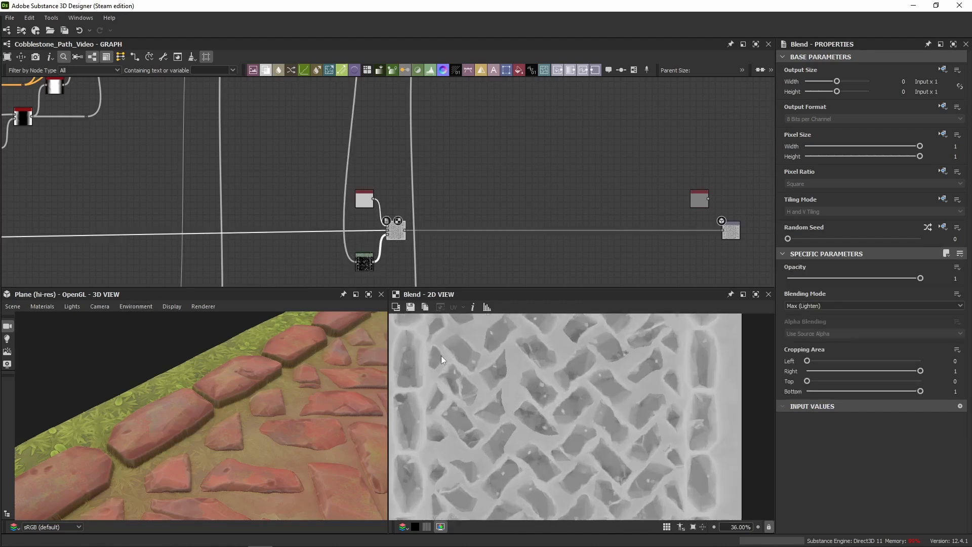
Examine the blended grayscale map up close in the 2D view and the stone highlights on the 3D plane
scroll(504, 400, up, 8)
middle_drag(402, 265, 489, 218)
scroll(482, 427, down, 3)
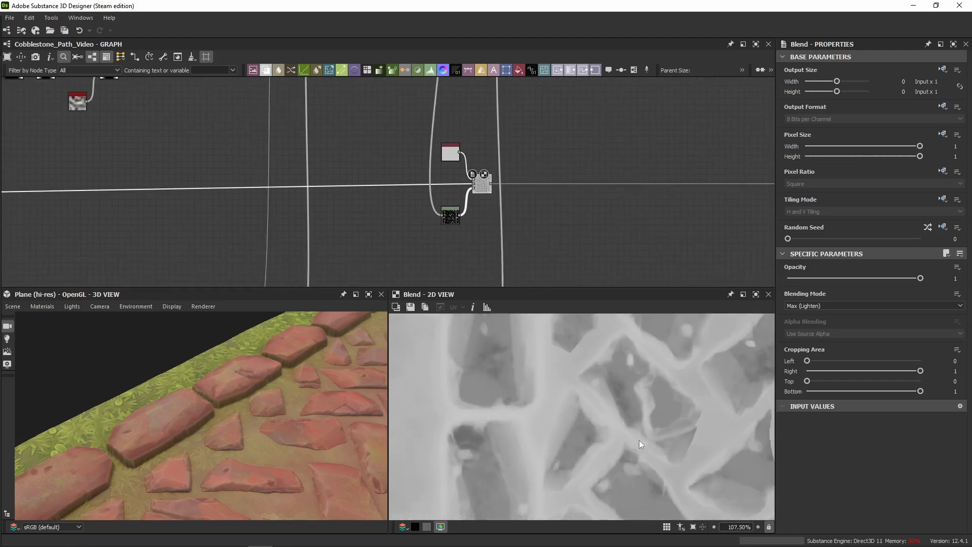
key(shift+d)
key(shift+d)
key(shift+d)
key(shift+d)
scroll(532, 338, down, 11)
middle_drag(499, 199, 483, 175)
scroll(277, 405, down, 1)
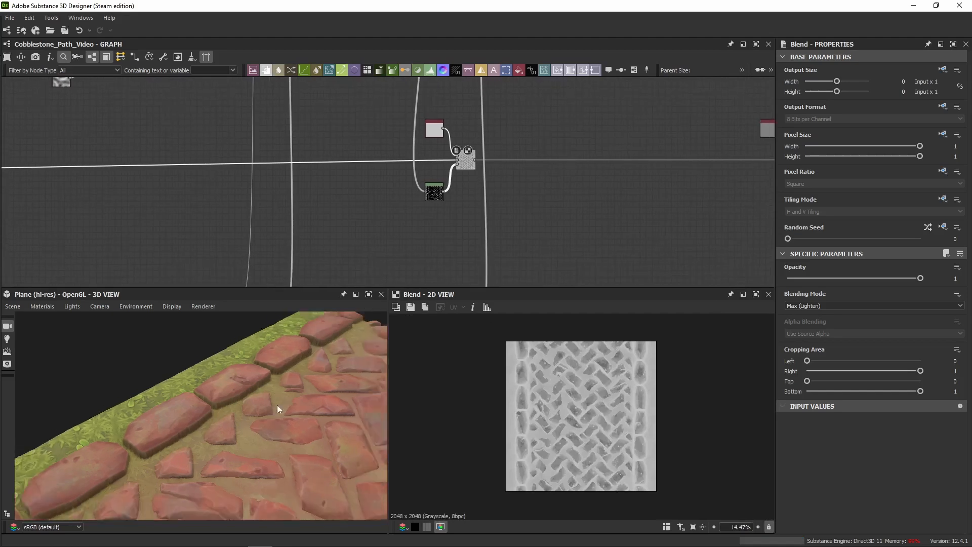
drag(277, 405, 219, 411)
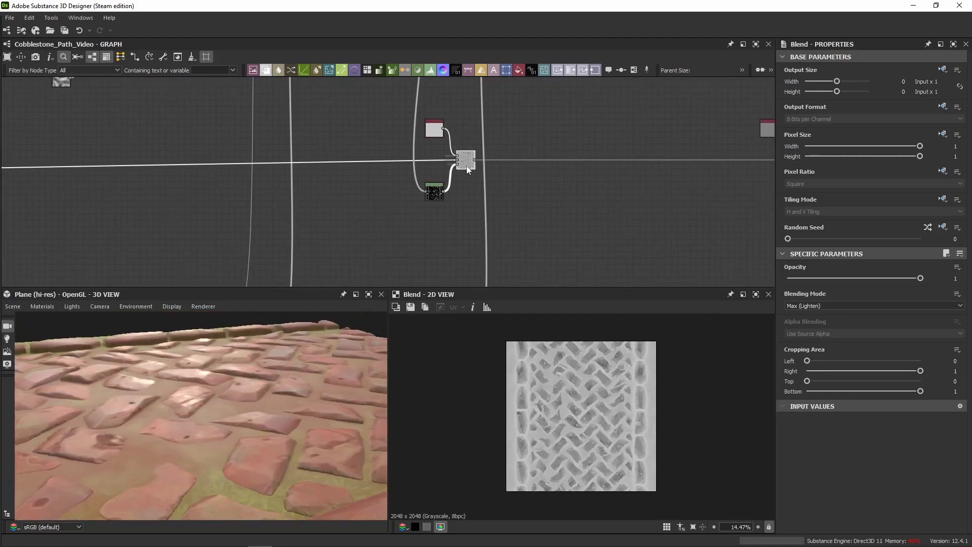
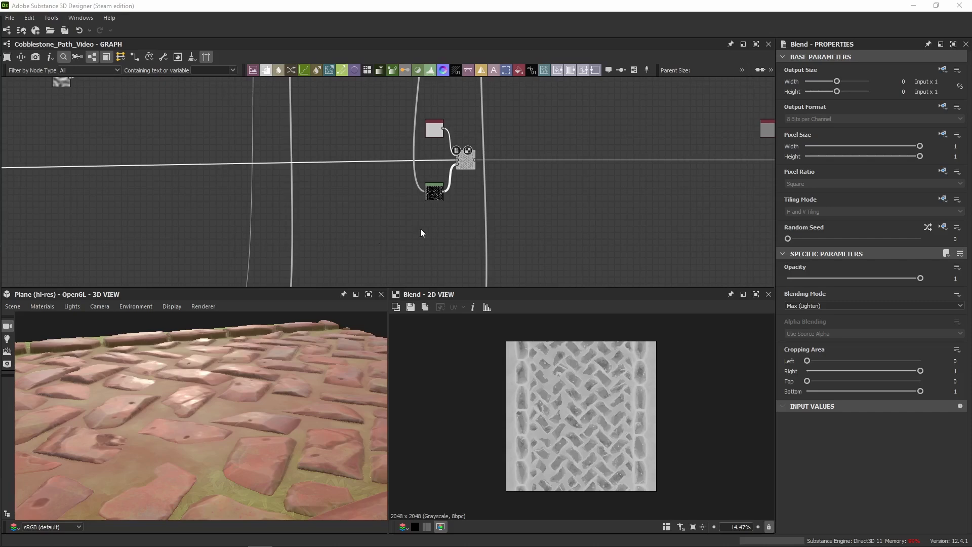
Paste the copied Uniform Color, Blend, Levels, Moisture Noise and Transformation 2D nodes, and connect the existing Blend's output to the final pasted Blend
middle_drag(448, 220, 298, 223)
click(364, 178)
key(ctrl+v)
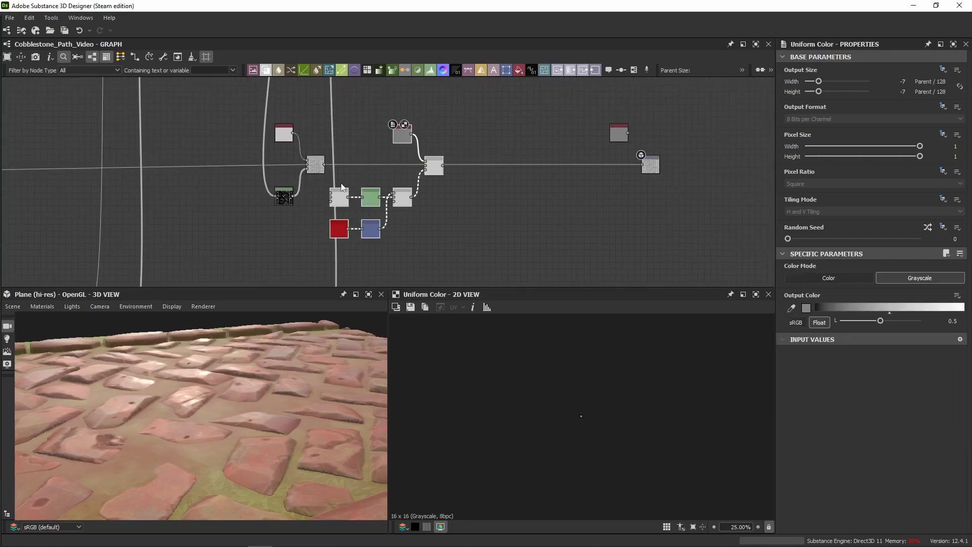
scroll(342, 187, up, 5)
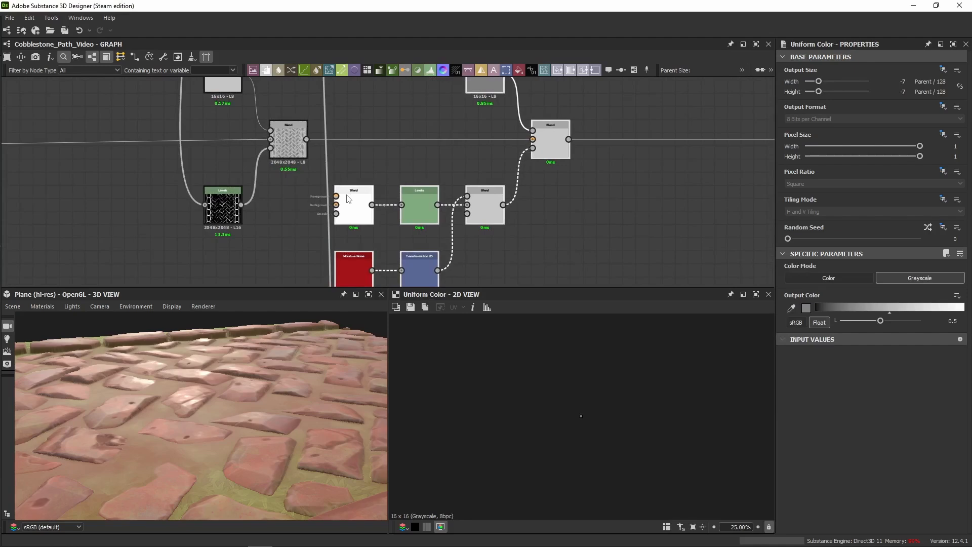
scroll(354, 183, down, 4)
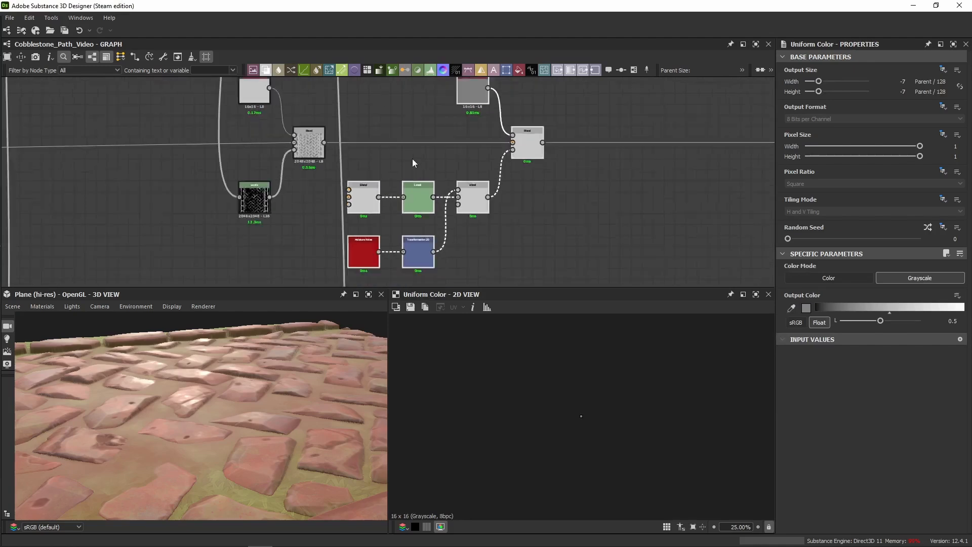
drag(351, 148, 482, 143)
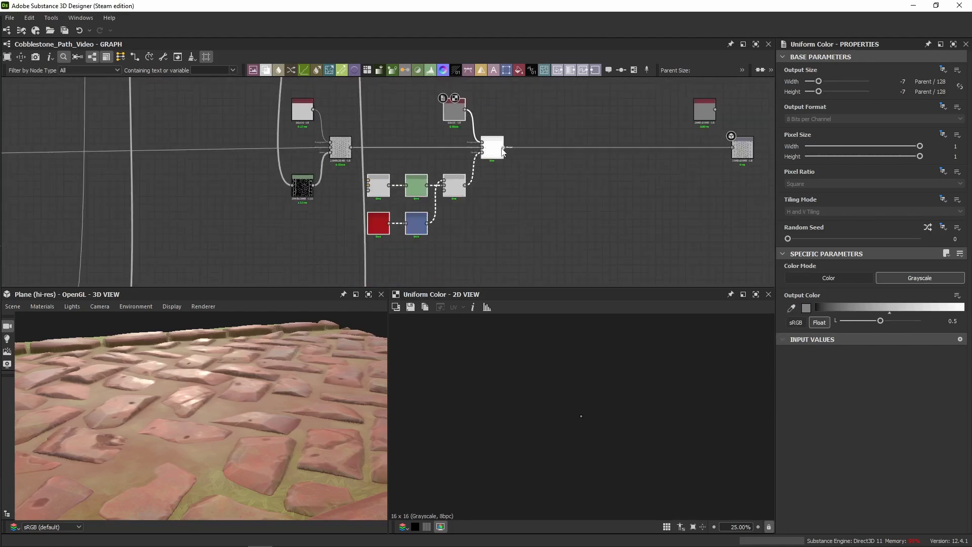
double_click(492, 148)
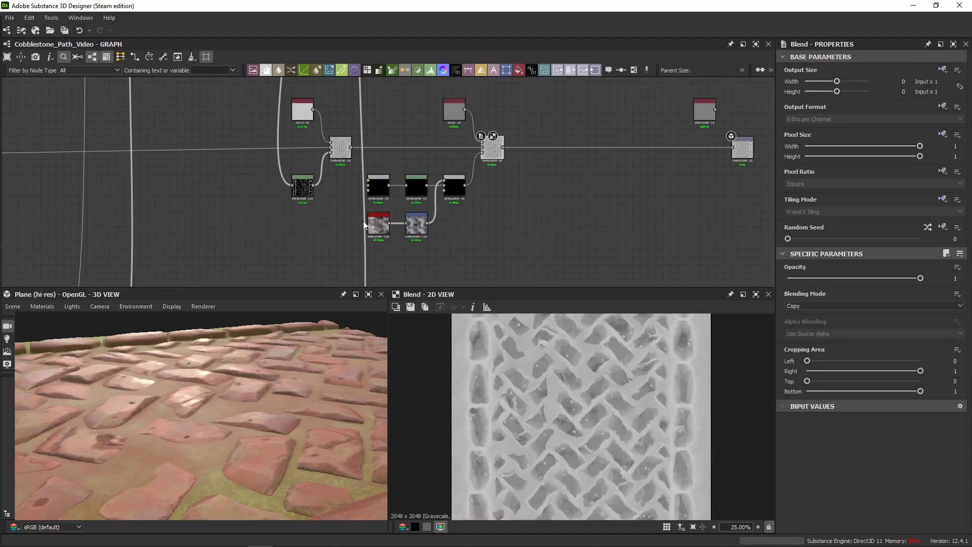
Route the black-and-white stone mask through a new Dot node into the Foreground input of the pasted Multiply Blend
click(379, 195)
scroll(380, 195, up, 5)
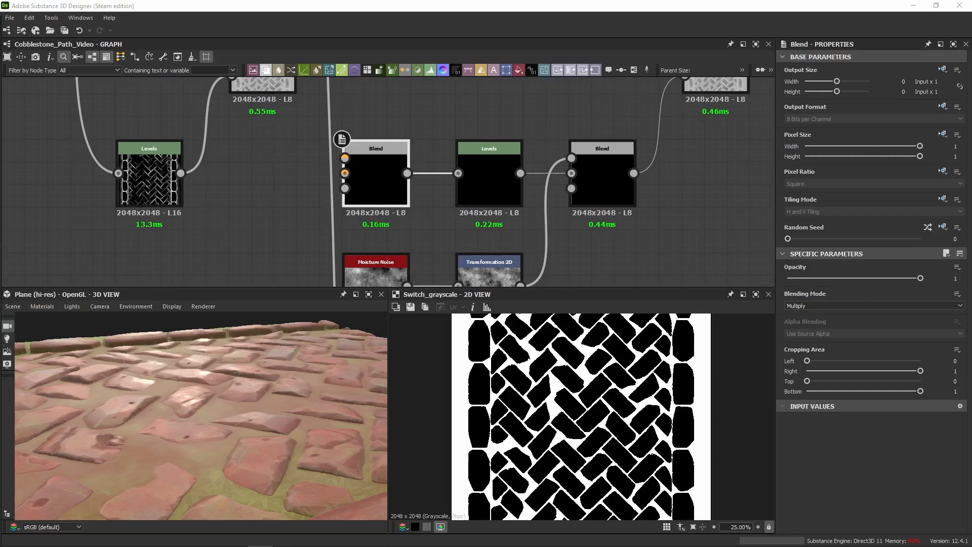
scroll(248, 211, down, 7)
middle_drag(187, 276, 335, 185)
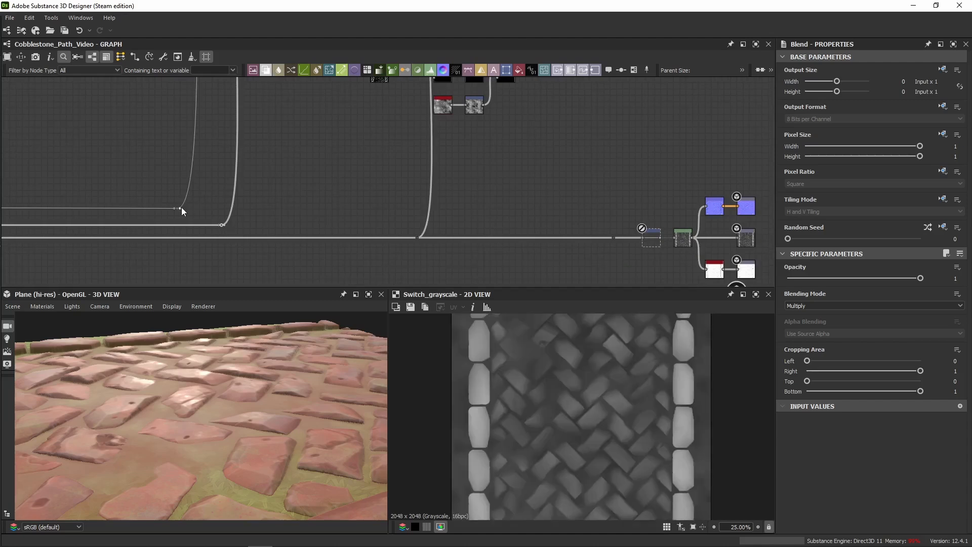
drag(179, 207, 420, 206)
click(423, 206)
scroll(454, 120, down, 5)
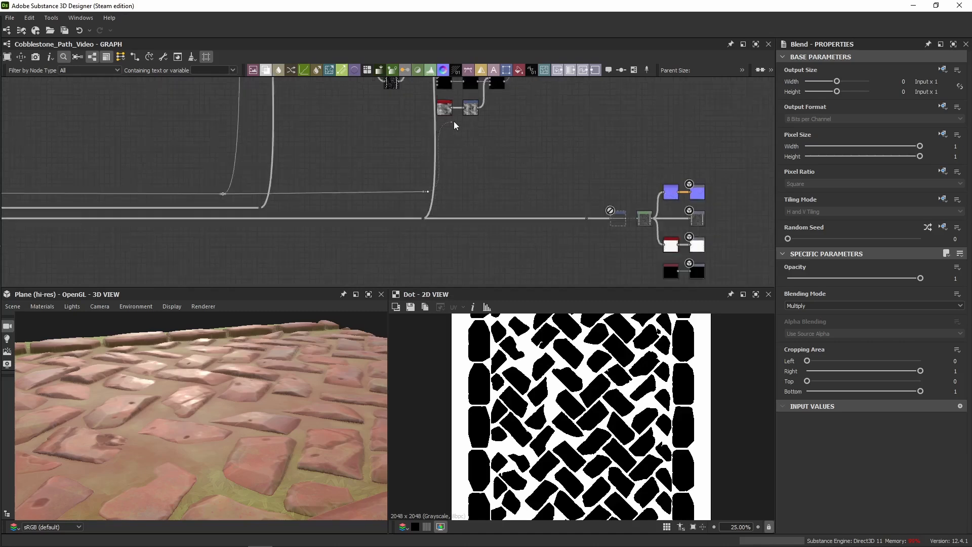
middle_drag(454, 120, 456, 180)
scroll(454, 164, up, 10)
click(409, 200)
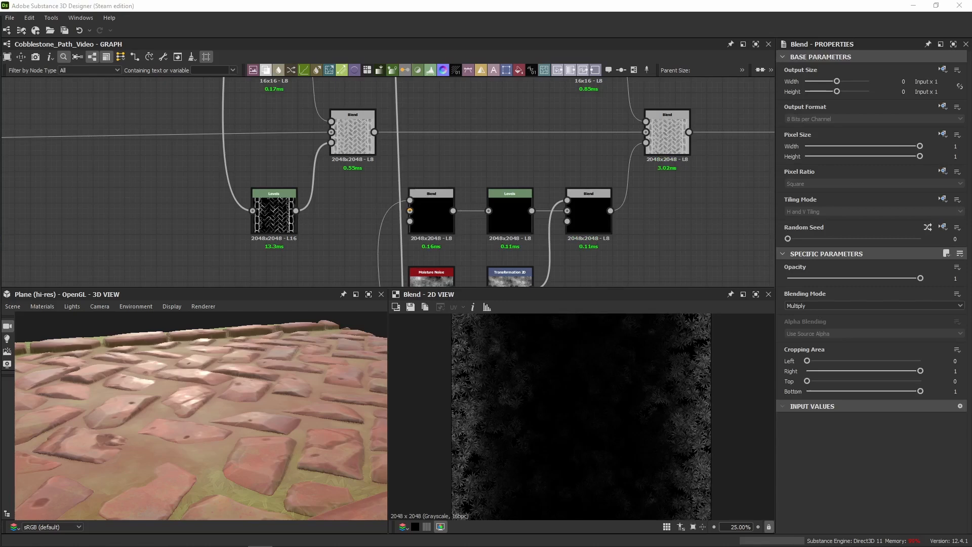
Examine the plant mask in the 2D view and locate its Multiply Blend node beside Plants_Original
scroll(579, 413, down, 3)
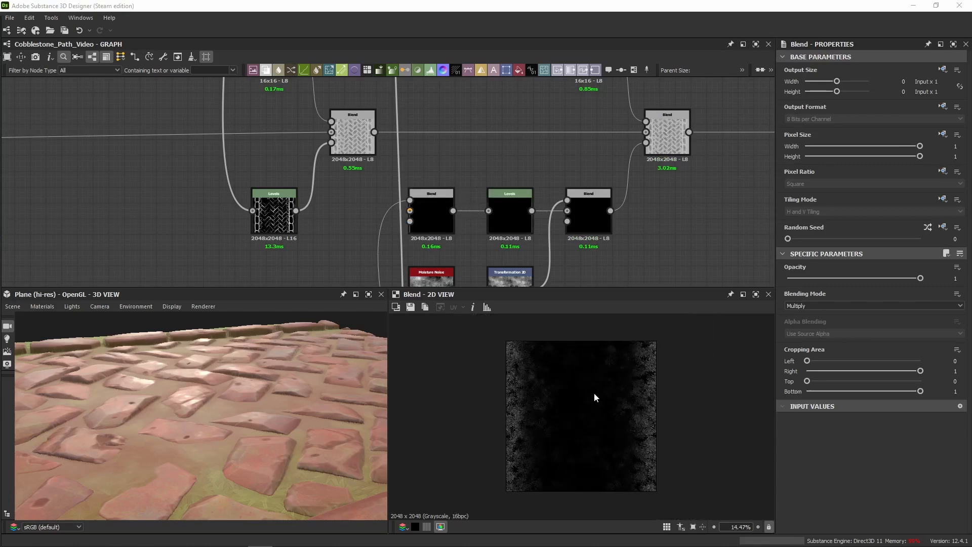
scroll(509, 401, up, 11)
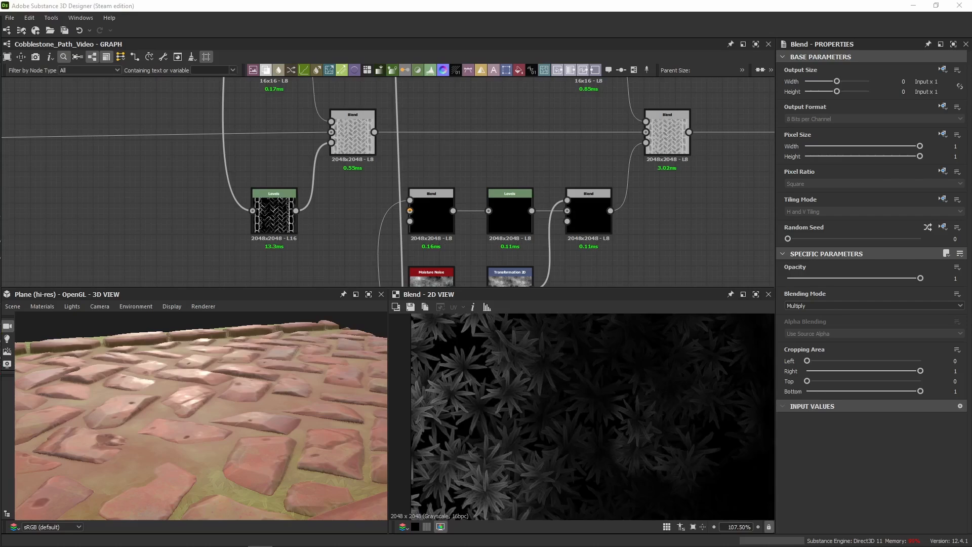
scroll(388, 146, down, 5)
scroll(295, 238, down, 4)
middle_drag(295, 239, 769, 127)
scroll(272, 217, up, 3)
scroll(272, 217, up, 4)
scroll(351, 168, up, 6)
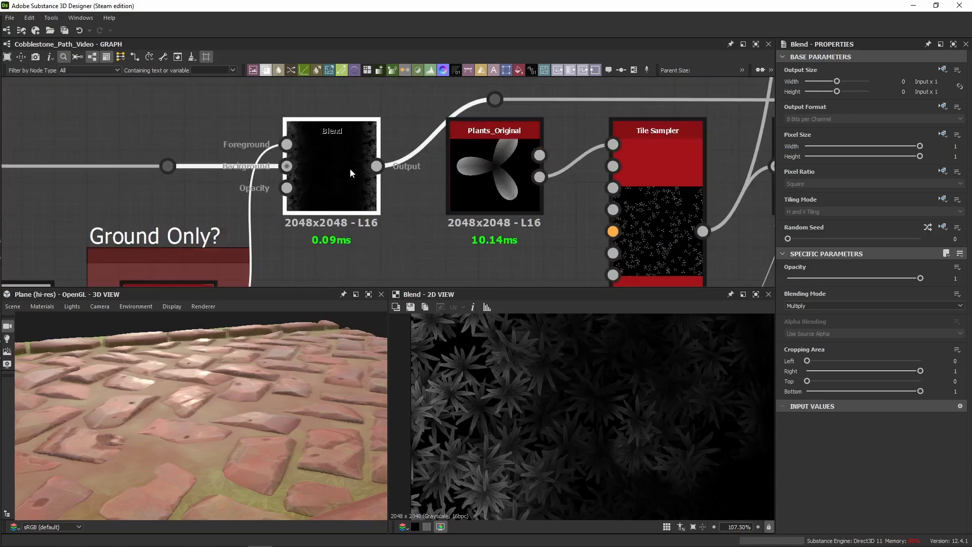
scroll(633, 399, down, 9)
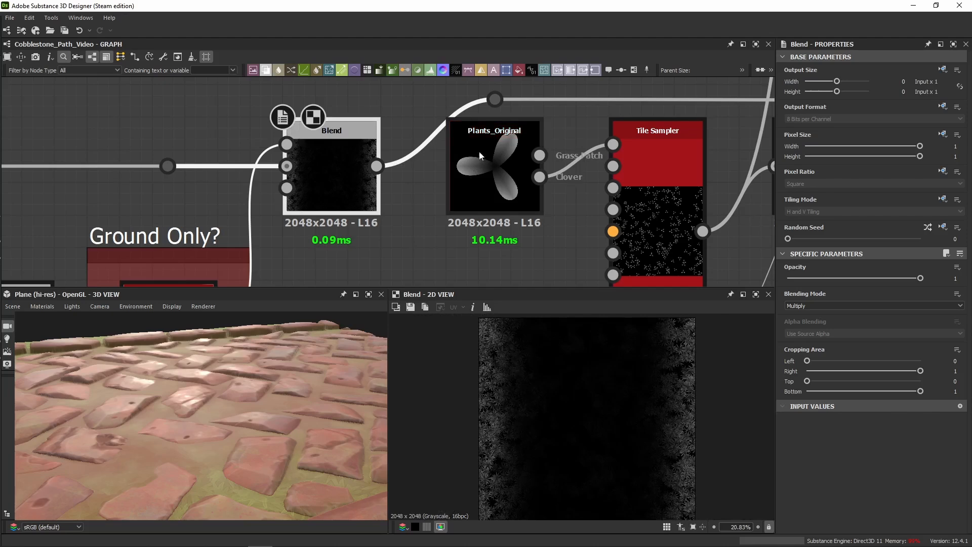
Route the plant mask through a Dot node into the Background input of the pasted Multiply Blend and preview that Blend
scroll(262, 140, down, 6)
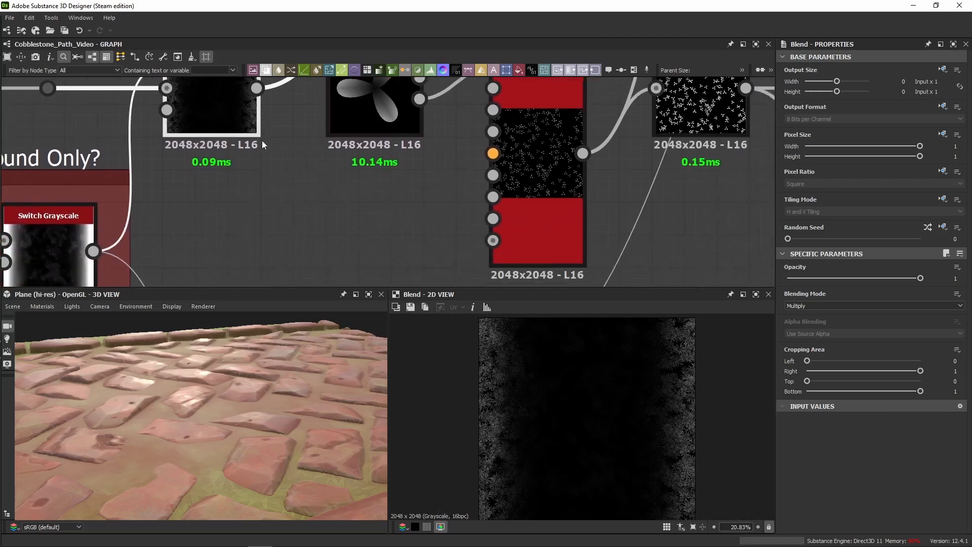
drag(289, 232, 517, 193)
scroll(629, 217, down, 5)
middle_drag(519, 190, 284, 252)
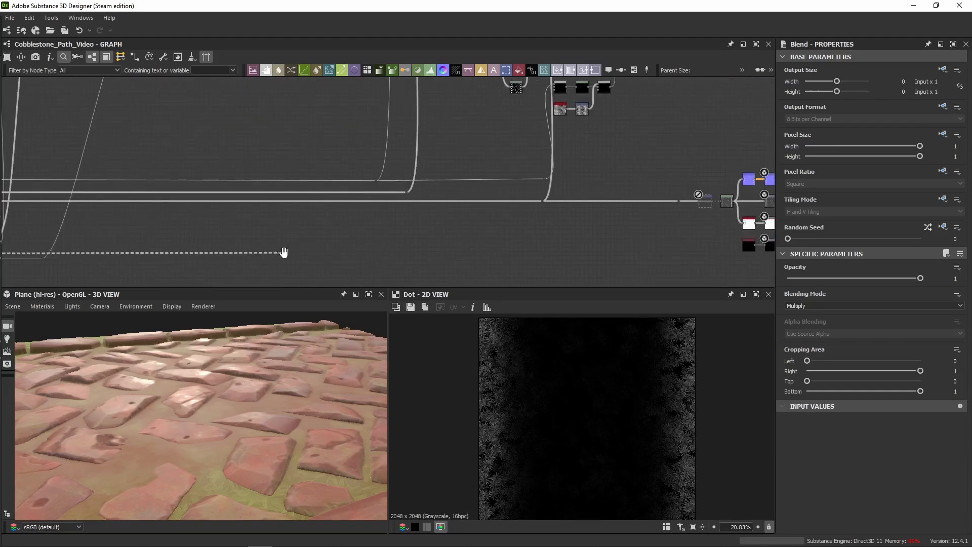
scroll(315, 251, down, 4)
drag(315, 250, 451, 211)
scroll(423, 254, up, 5)
scroll(451, 181, down, 8)
scroll(445, 148, up, 8)
double_click(450, 211)
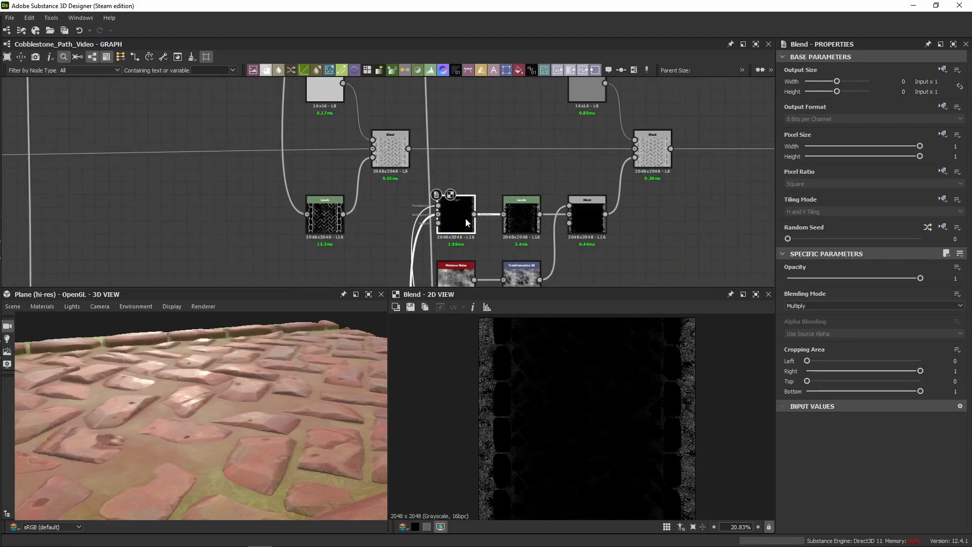
Preview the final Copy Blend's output in the 2D view and inspect the grass edge and border stones in the 3D view
middle_drag(500, 228, 438, 201)
double_click(595, 135)
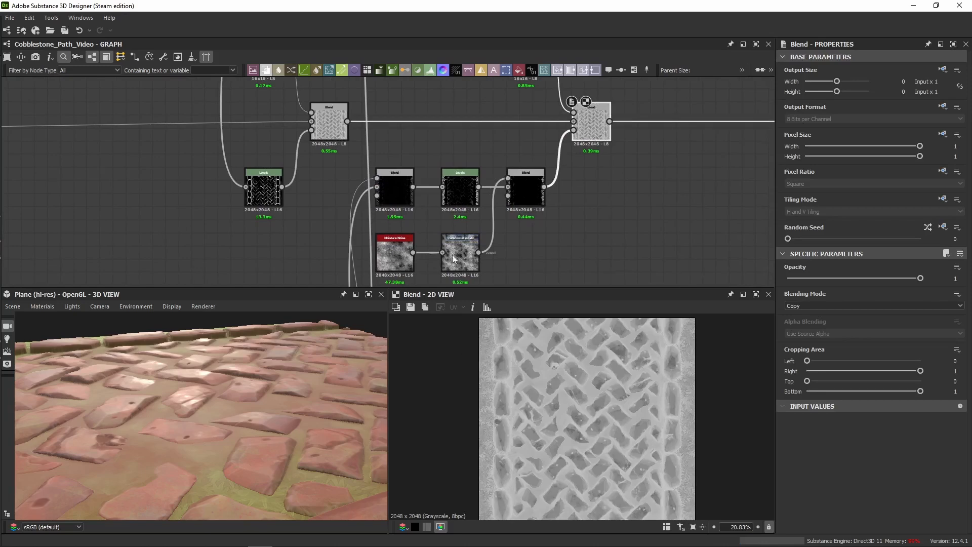
double_click(407, 201)
middle_drag(595, 137, 453, 174)
double_click(453, 174)
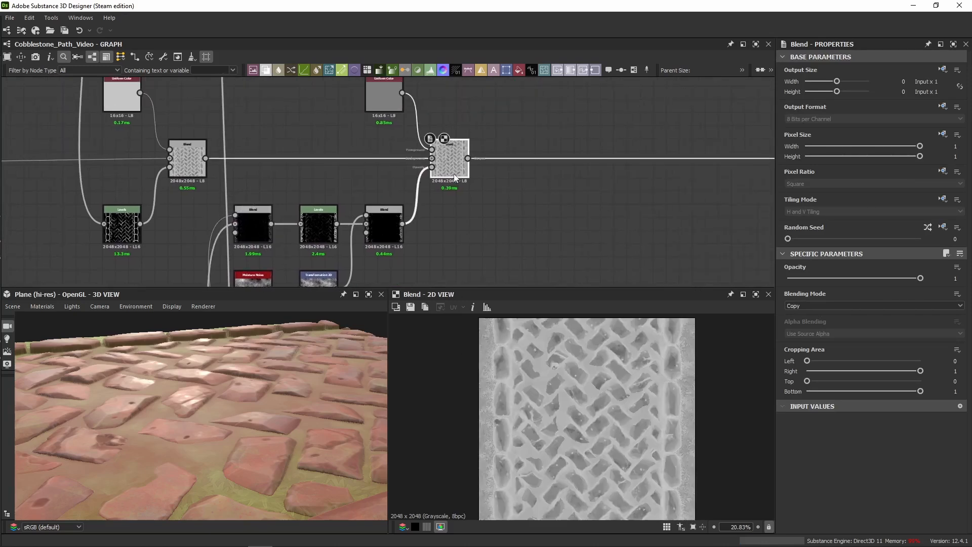
drag(160, 430, 218, 415)
middle_drag(496, 245, 475, 203)
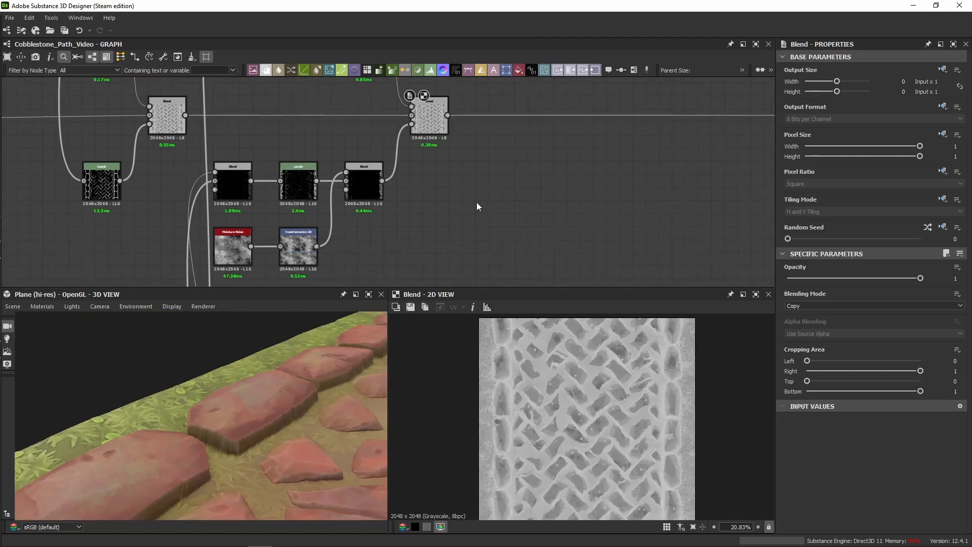
Set the graph's Ground Only? preview parameter to True and inspect the grass ground on the 3D plane
click(477, 206)
click(867, 279)
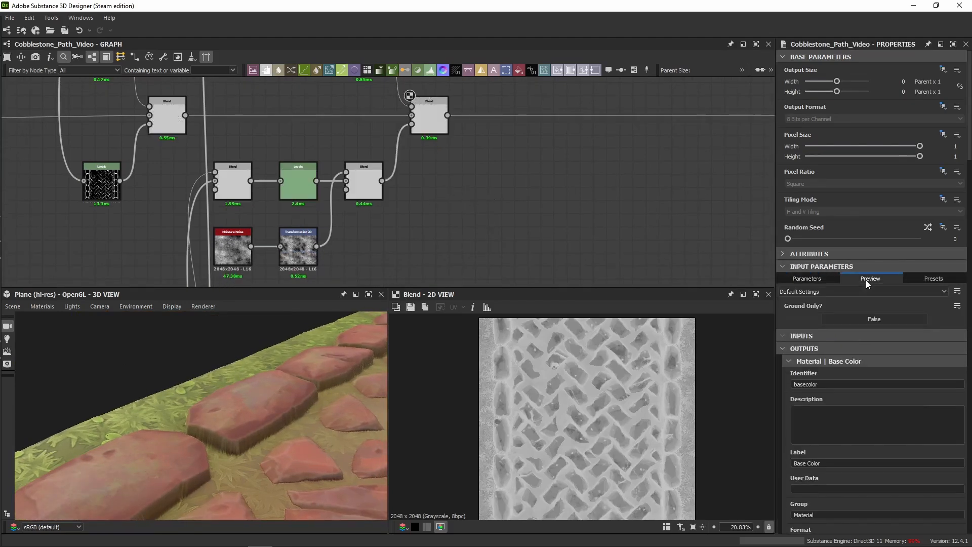
click(869, 320)
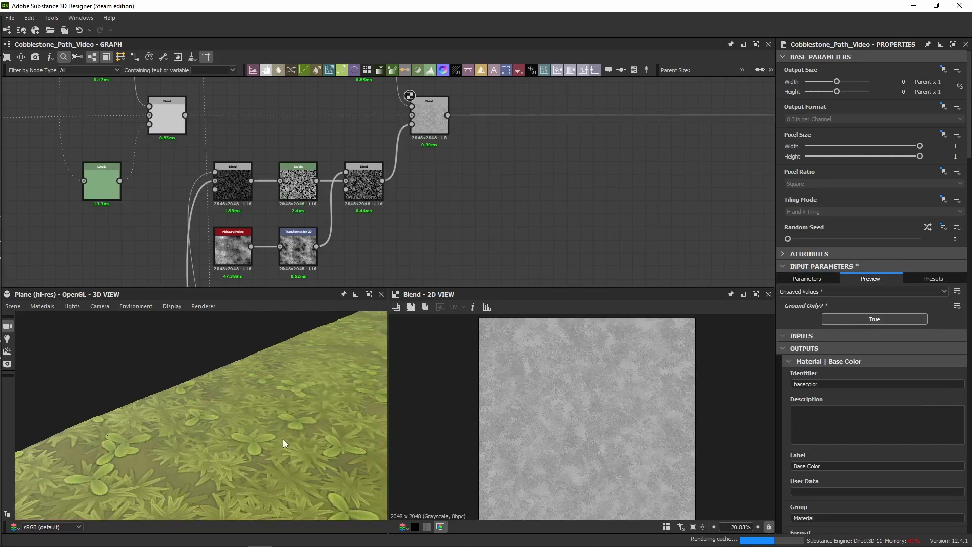
drag(284, 438, 205, 351)
middle_drag(396, 214, 395, 194)
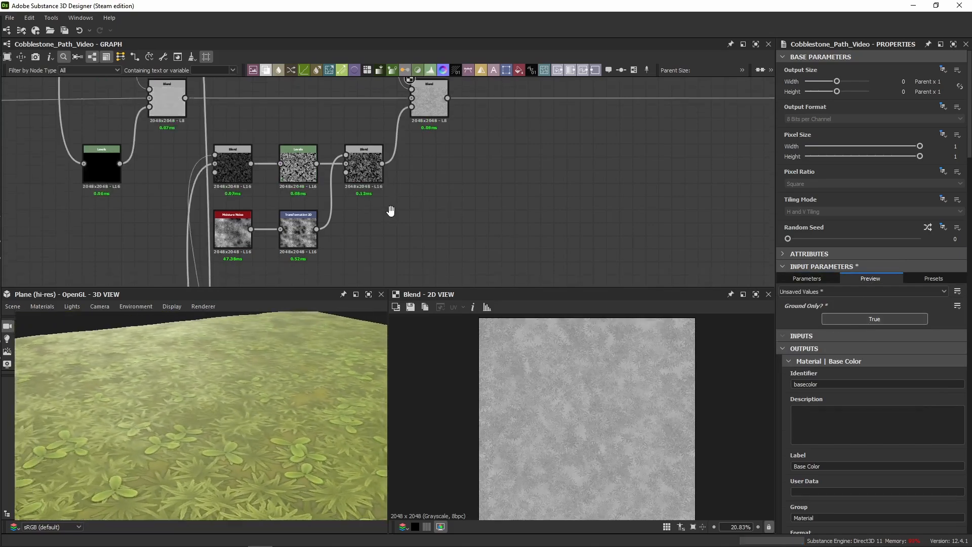
Toggle the final Copy Blend off and on repeatedly to compare its effect on the grass in the 3D view
click(436, 103)
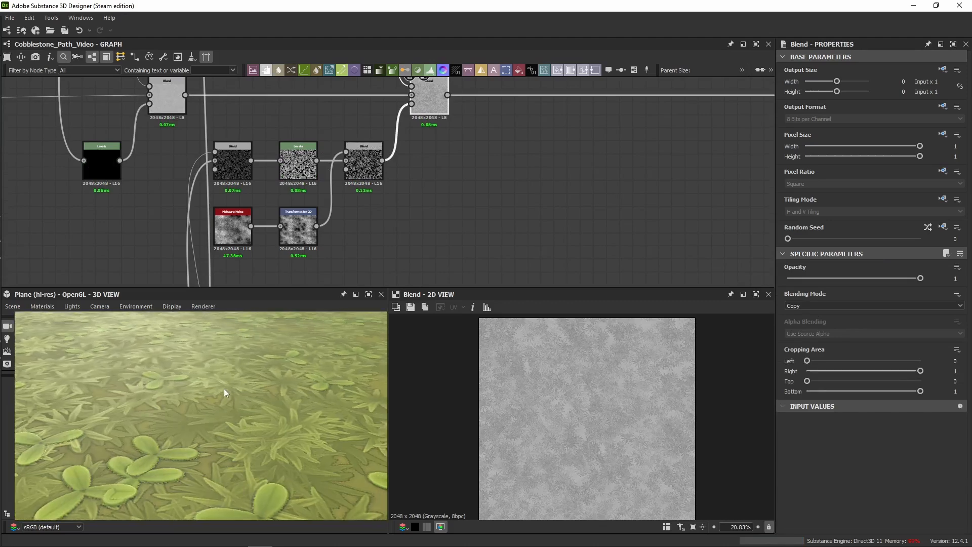
mouse_move(223, 387)
mouse_down()
mouse_move(242, 368)
mouse_move(208, 384)
mouse_up()
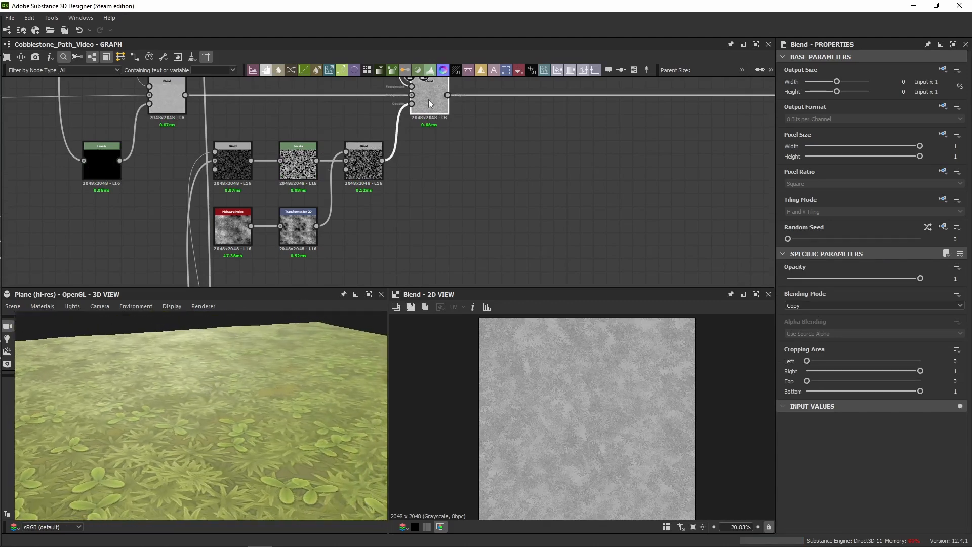
key(shift+d)
key(shift+d)
key(shift+d)
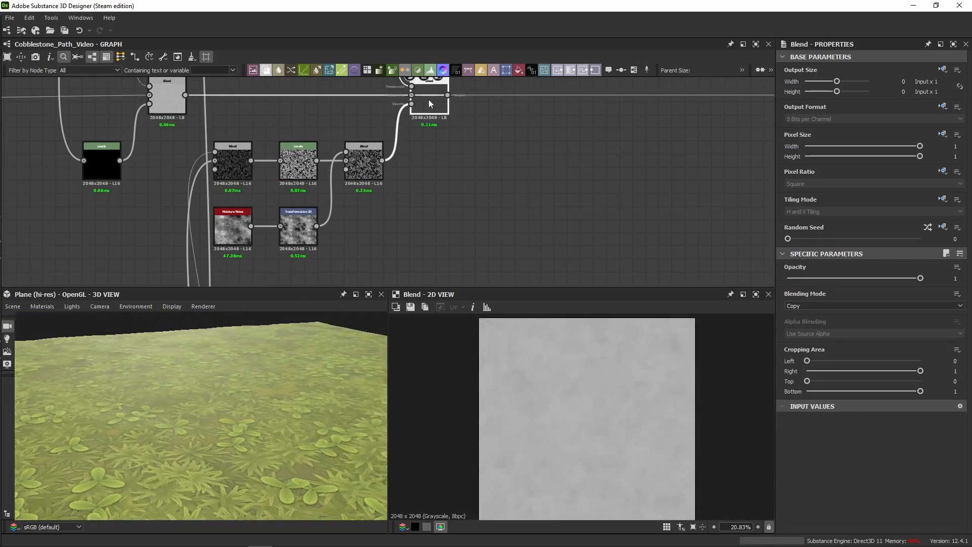
key(shift+d)
key(shift+d)
mouse_move(420, 139)
middle_down()
mouse_move(421, 159)
mouse_move(419, 147)
middle_up()
key(shift+d)
drag(129, 431, 149, 440)
Examine the level values of the Levels node that feeds the earlier Blend's Opacity input
scroll(144, 215, down, 4)
middle_drag(141, 214, 395, 240)
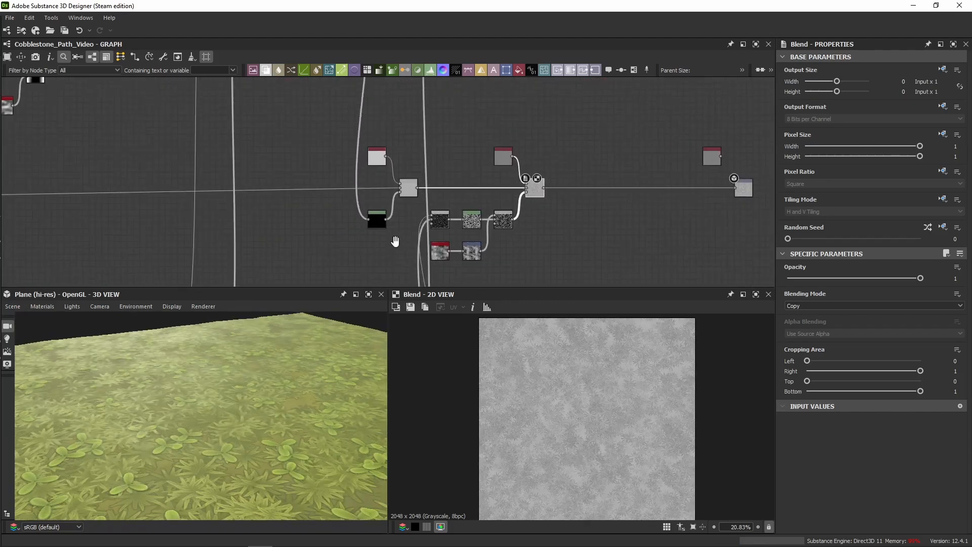
scroll(380, 227, up, 4)
click(380, 195)
click(959, 255)
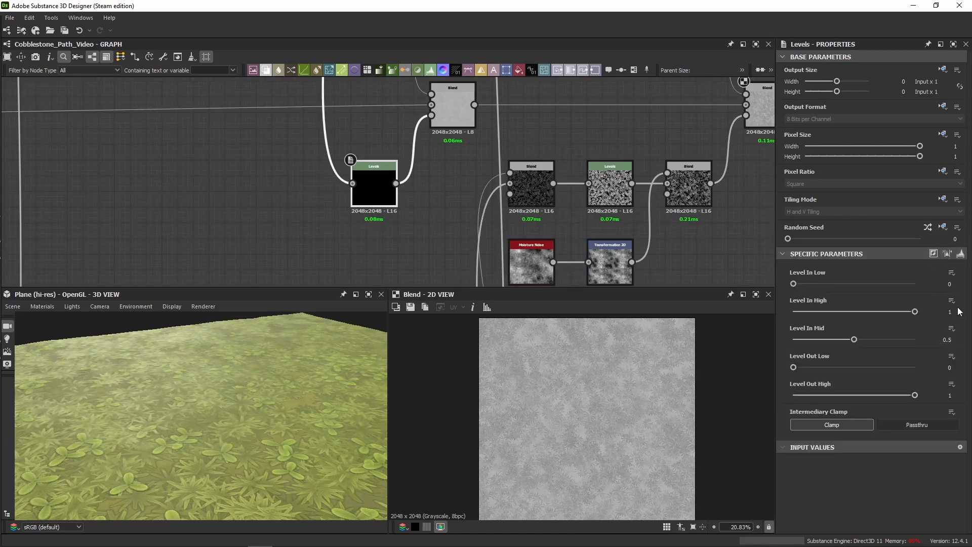
Preview the Max (Lighten) Blend in the 2D view and check its Uniform Color foreground's settings
middle_drag(465, 133, 463, 233)
click(455, 223)
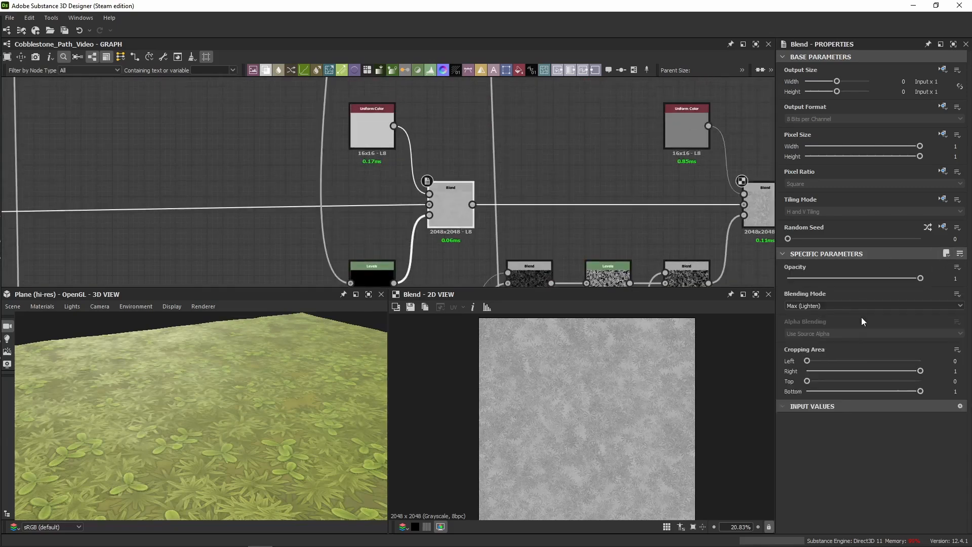
scroll(535, 411, up, 3)
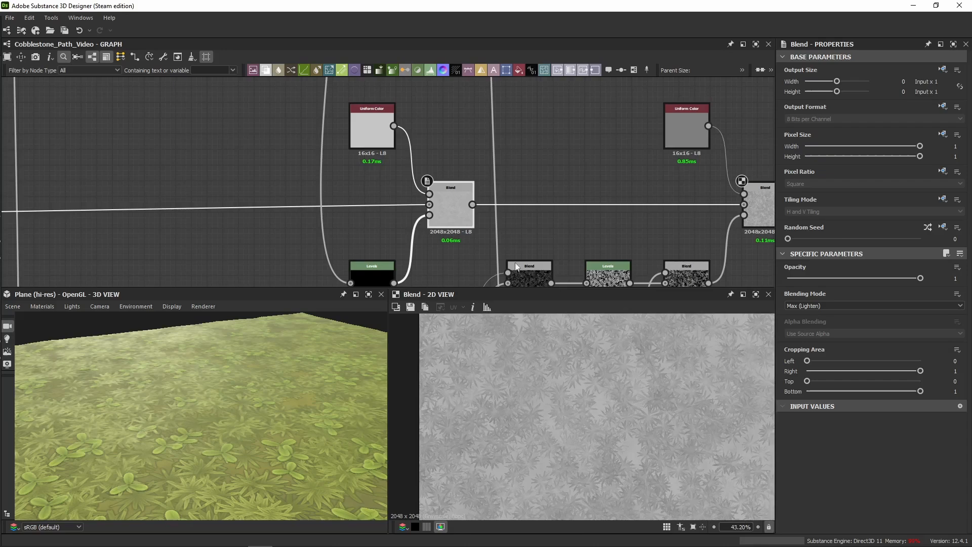
double_click(442, 208)
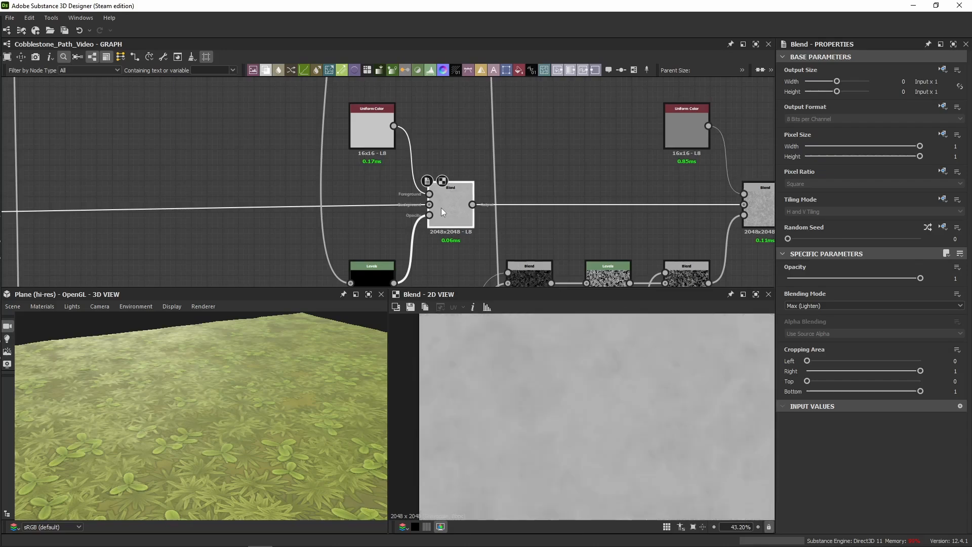
click(384, 138)
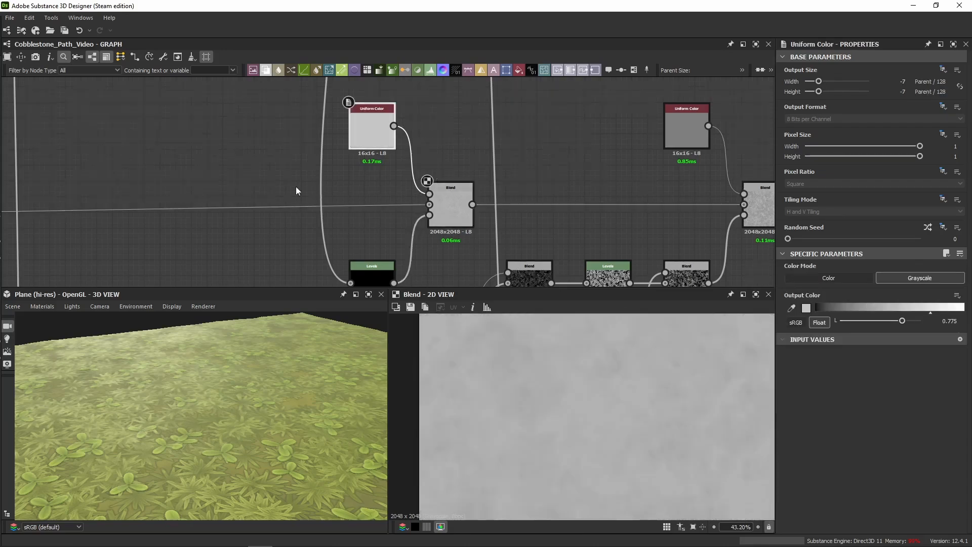
Examine the upstream Copy Blend, its mask and its Uniform Color two Blends after the Ground Only? switch
scroll(200, 180, down, 6)
middle_drag(162, 178, 582, 177)
middle_drag(86, 190, 391, 193)
scroll(391, 192, up, 2)
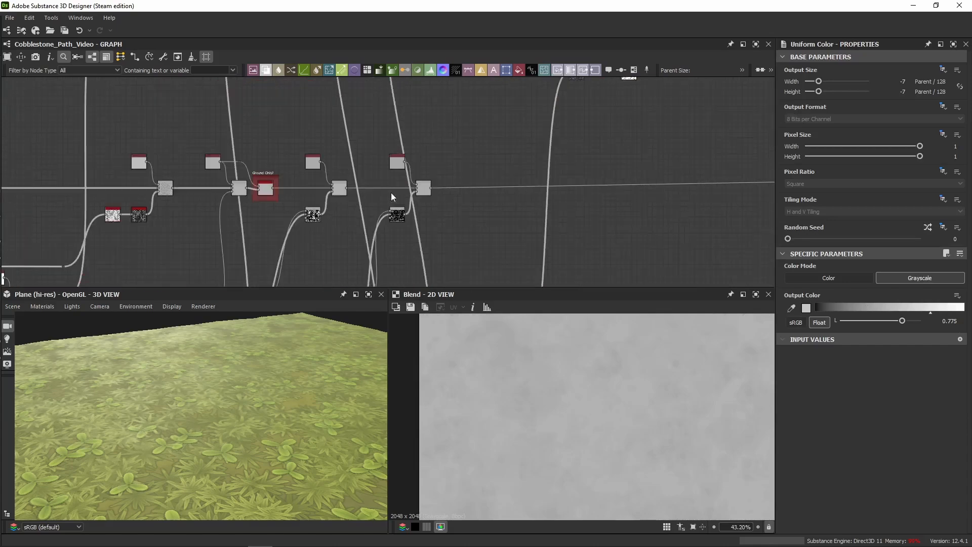
scroll(406, 222, up, 5)
click(396, 206)
click(457, 133)
middle_drag(459, 145, 462, 257)
click(366, 161)
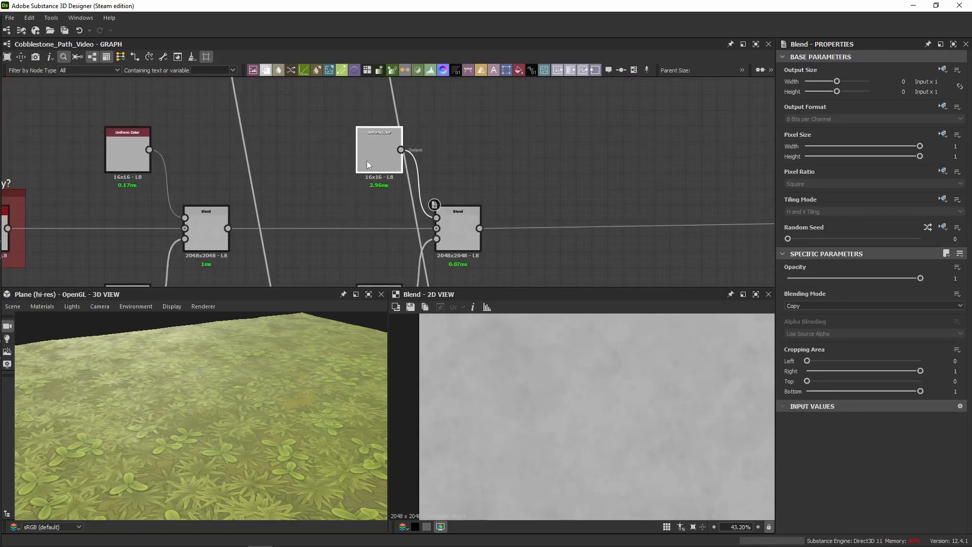
Check the Multiply Blend after the Ground Only? switch, its mask, and the Uniform Color values feeding that Blend and the switch
scroll(203, 183, down, 3)
middle_drag(214, 189, 290, 141)
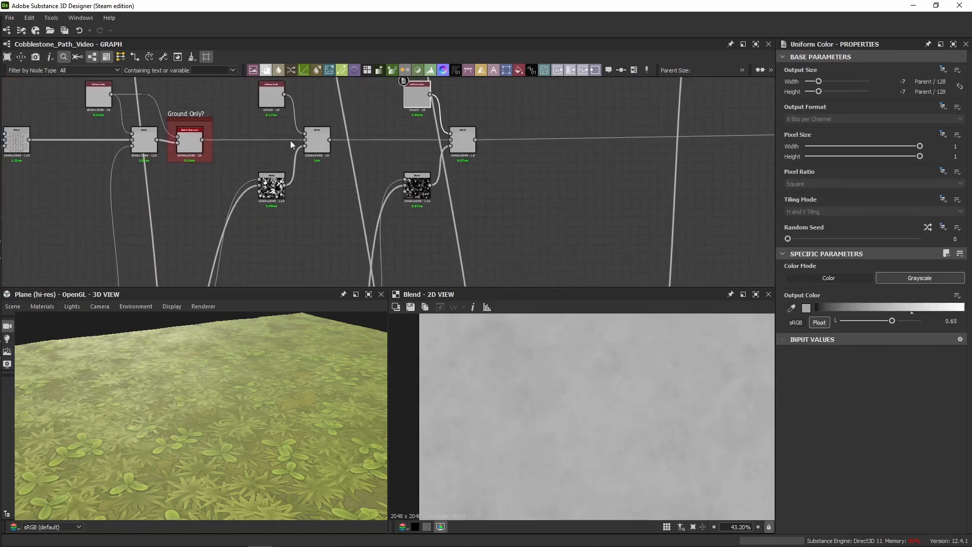
click(272, 186)
click(317, 142)
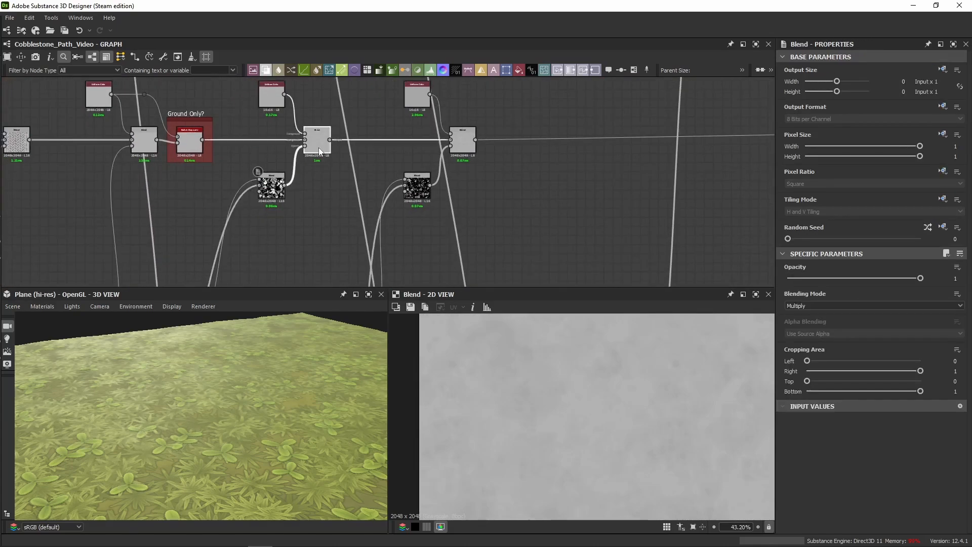
click(268, 97)
scroll(569, 167, down, 6)
scroll(424, 175, up, 3)
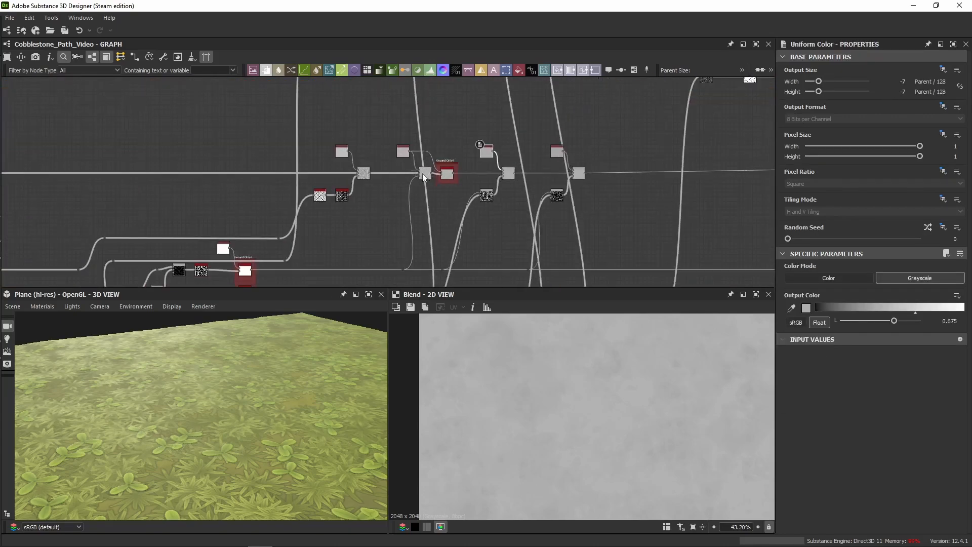
scroll(527, 170, up, 3)
click(308, 135)
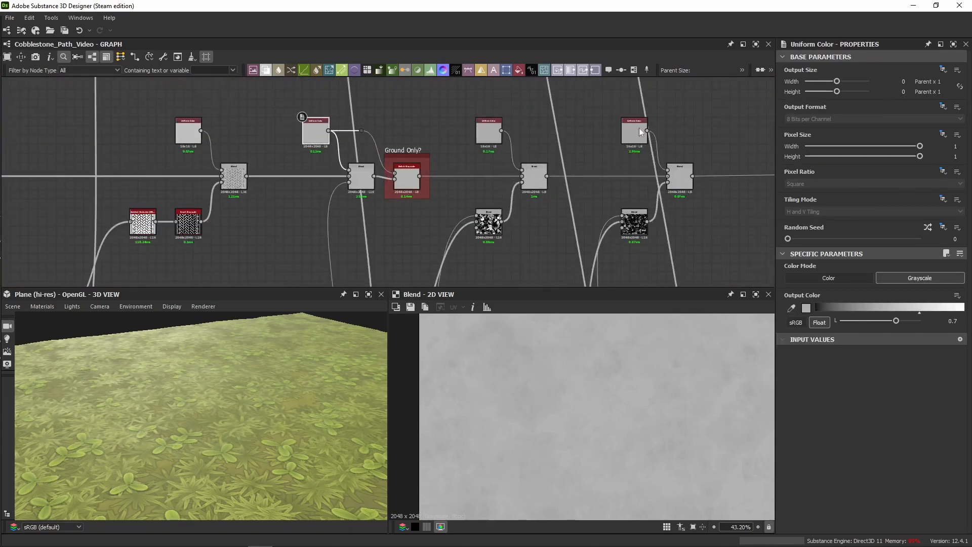
Preview the final Copy Blend and the Max (Lighten) Blend in the 2D view to compare the ground-only outputs
scroll(527, 137, down, 5)
scroll(567, 153, up, 3)
middle_drag(567, 153, 546, 135)
scroll(441, 185, up, 3)
middle_drag(527, 195, 386, 168)
scroll(360, 154, down, 2)
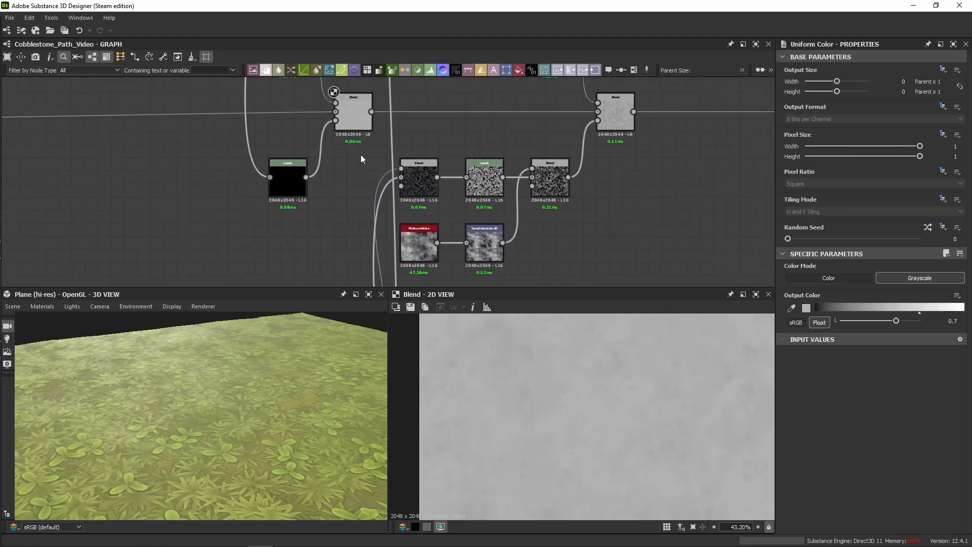
click(533, 130)
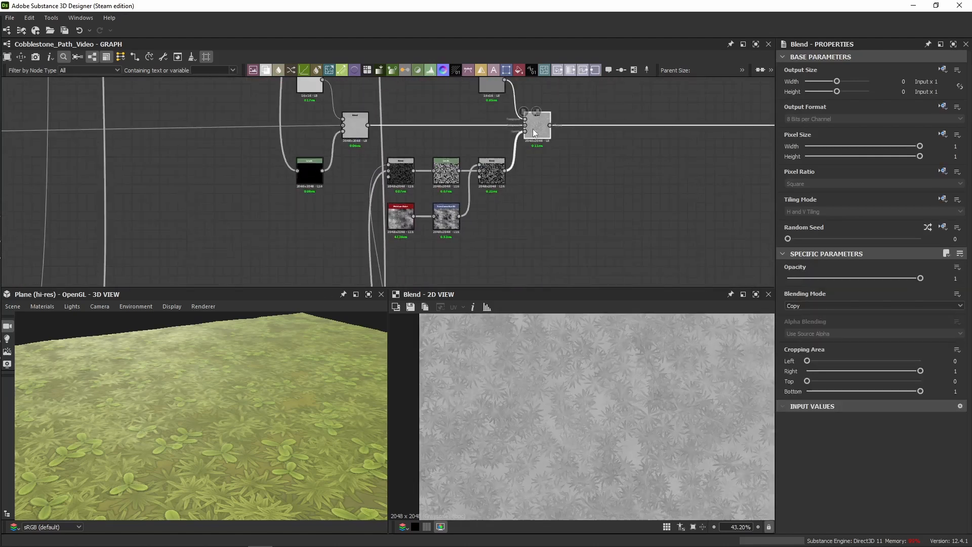
drag(276, 436, 259, 380)
double_click(363, 132)
Disable and re-enable the final Copy Blend, inspecting the grass reflections on the 3D plane up close and from afar
click(534, 132)
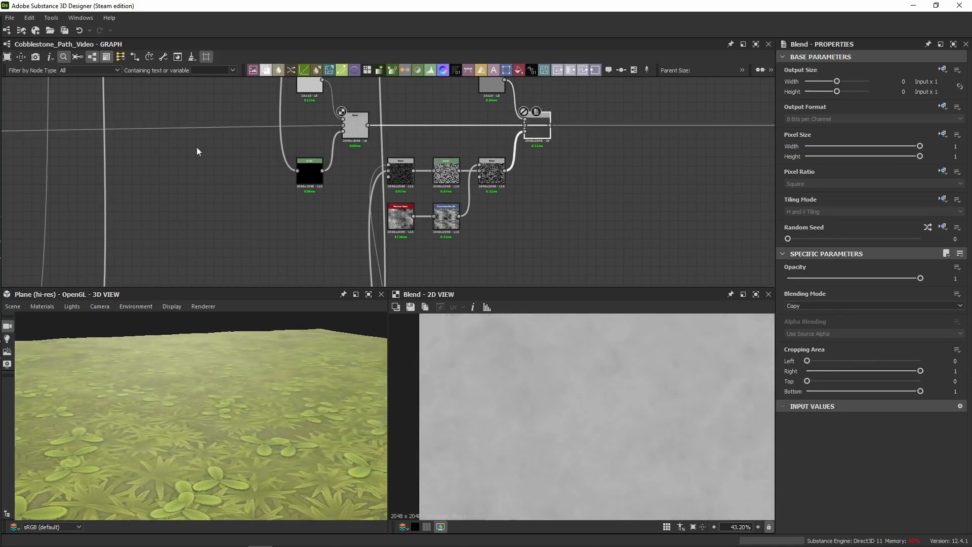
scroll(197, 146, down, 4)
middle_drag(197, 147, 417, 169)
scroll(546, 151, up, 4)
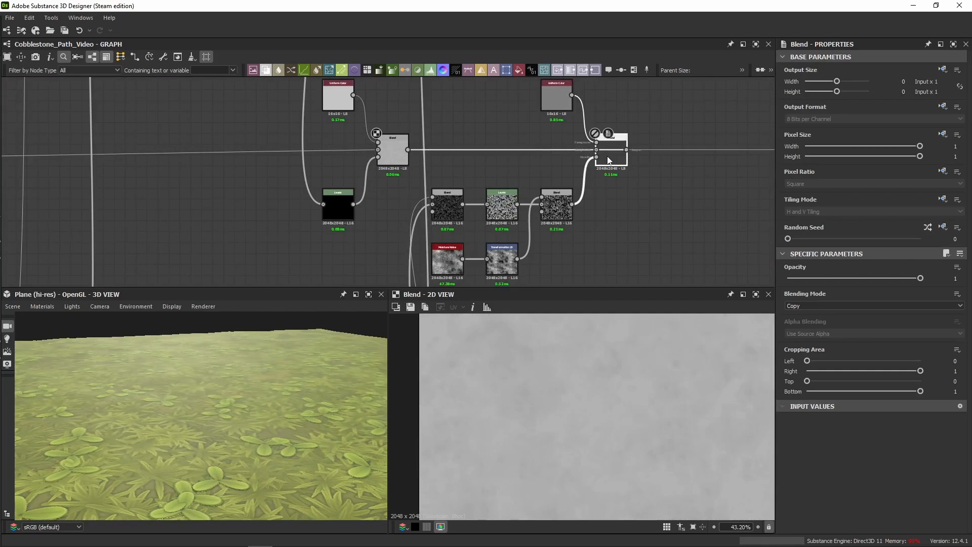
key(shift+d)
drag(244, 399, 248, 420)
scroll(202, 413, up, 5)
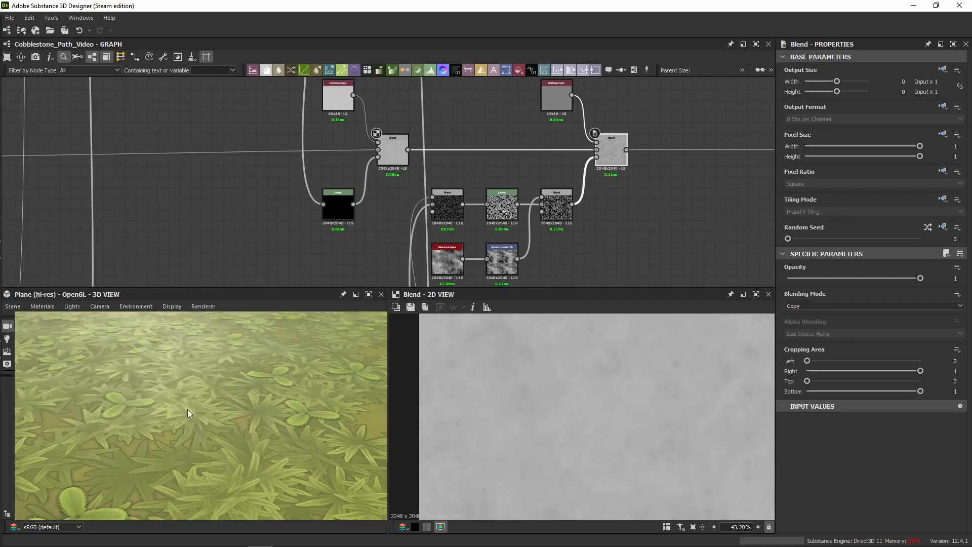
drag(187, 409, 126, 400)
scroll(174, 394, down, 5)
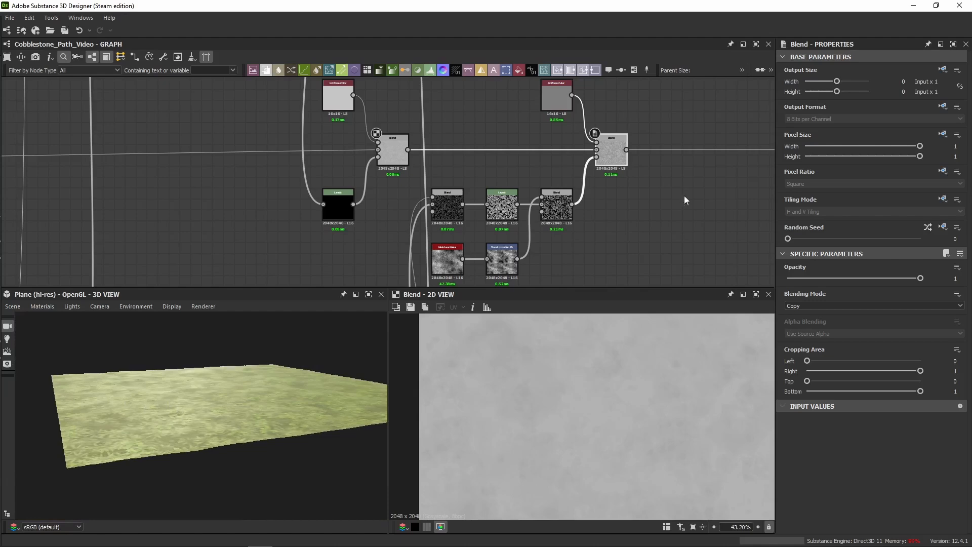
Preview the Multiply Blend that combines the plant masks and examine its leaf detail in the 2D view
middle_drag(634, 222, 624, 191)
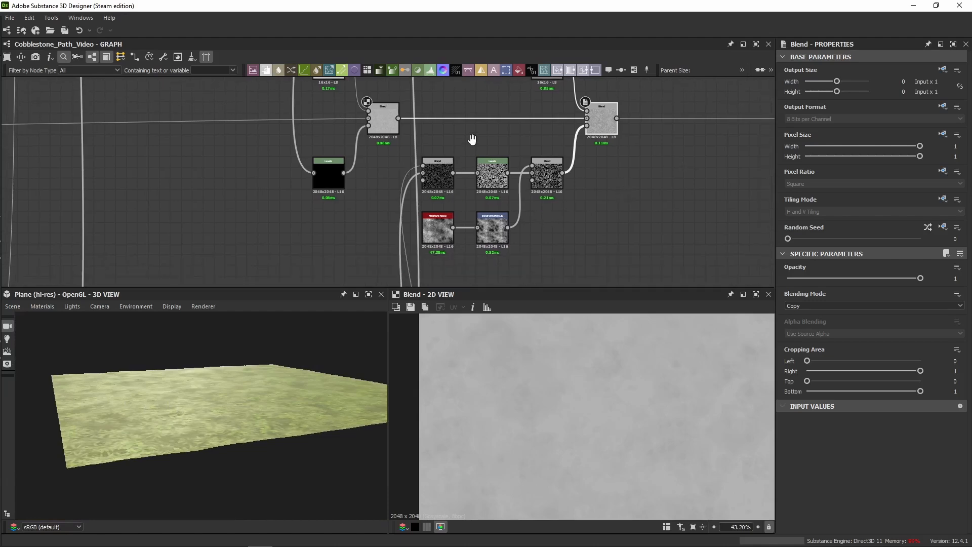
middle_drag(472, 139, 490, 124)
scroll(409, 163, up, 3)
scroll(454, 185, down, 4)
scroll(416, 168, up, 5)
click(415, 155)
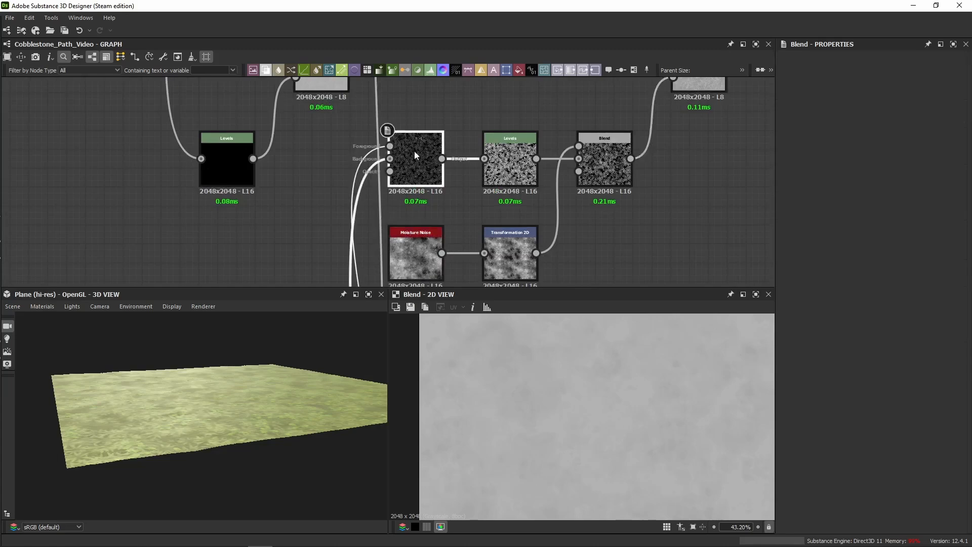
double_click(415, 155)
scroll(521, 399, up, 5)
scroll(712, 428, down, 4)
middle_drag(645, 396, 560, 375)
middle_drag(684, 380, 597, 383)
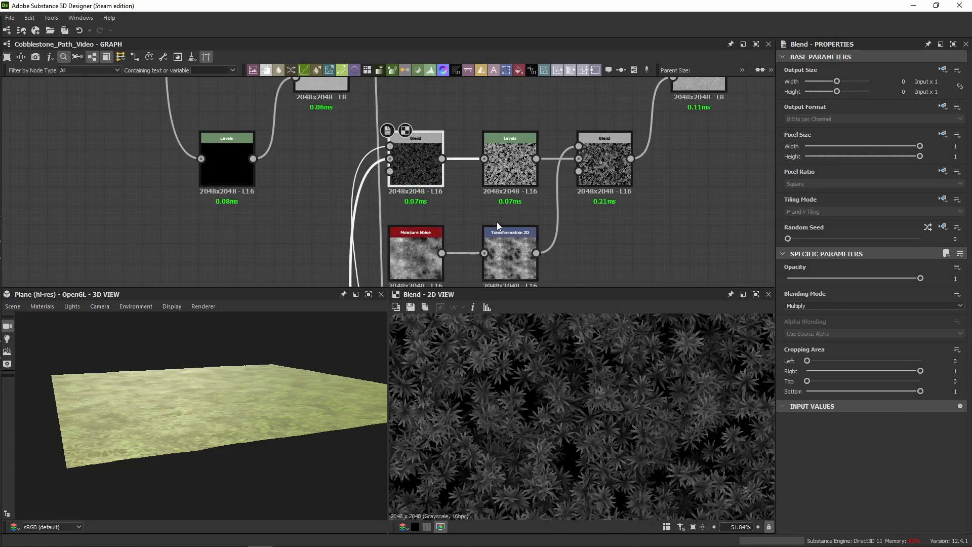
Preview the Levels node after the plant mask Blend and set its Level In High to 0.5025 and Level In Mid to 0.4676
double_click(521, 184)
scroll(557, 395, down, 2)
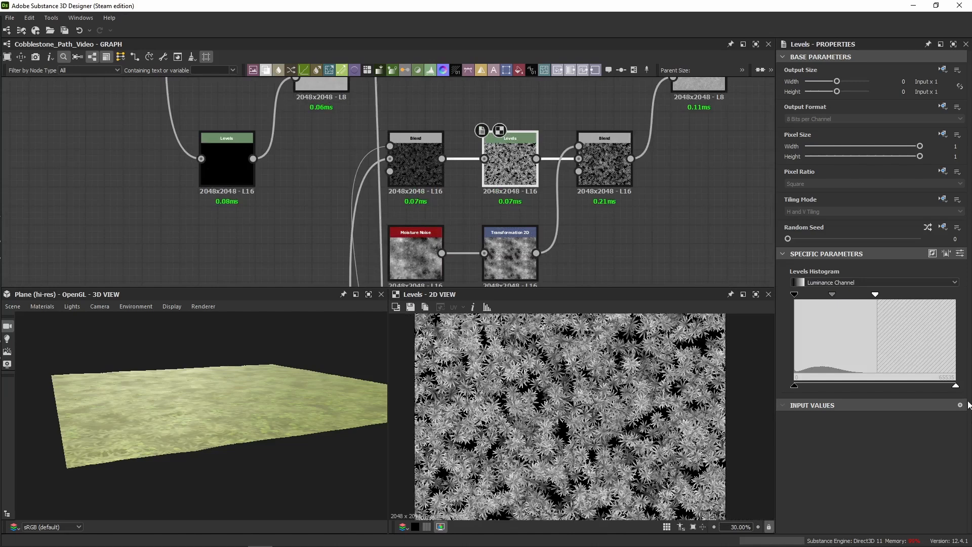
click(960, 254)
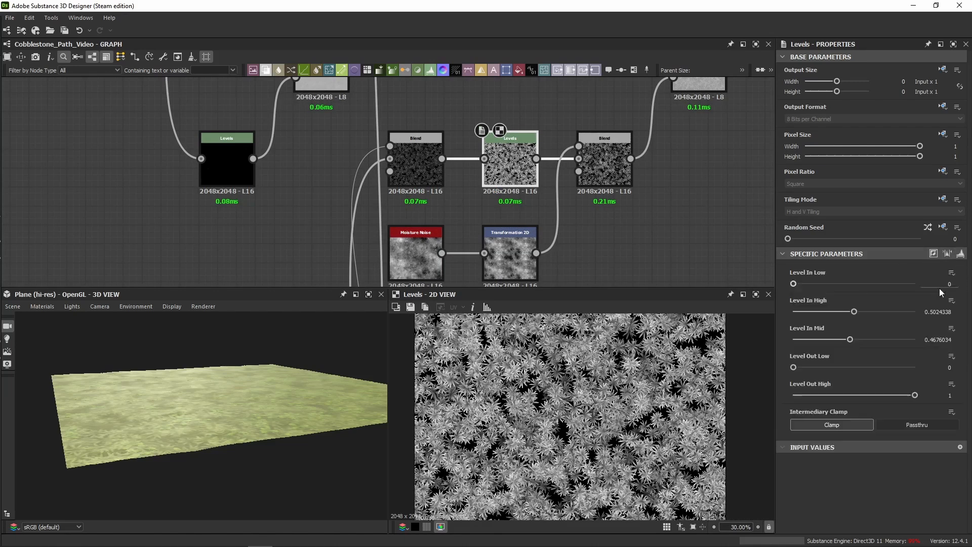
click(960, 254)
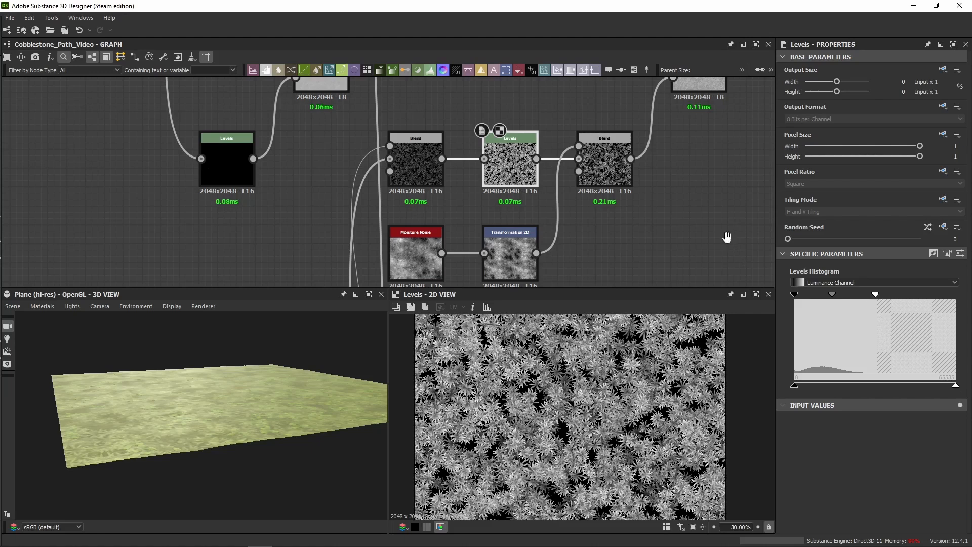
middle_drag(728, 237, 712, 220)
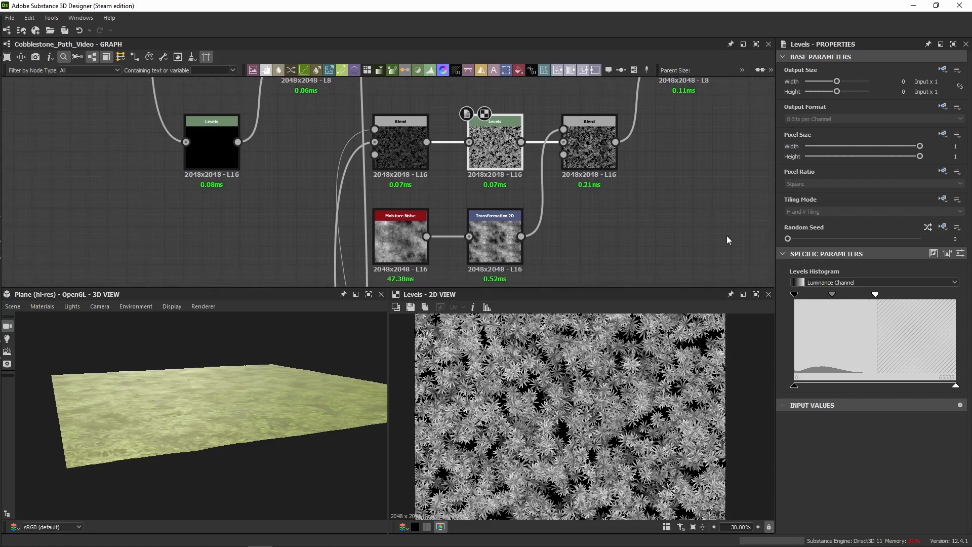
click(960, 253)
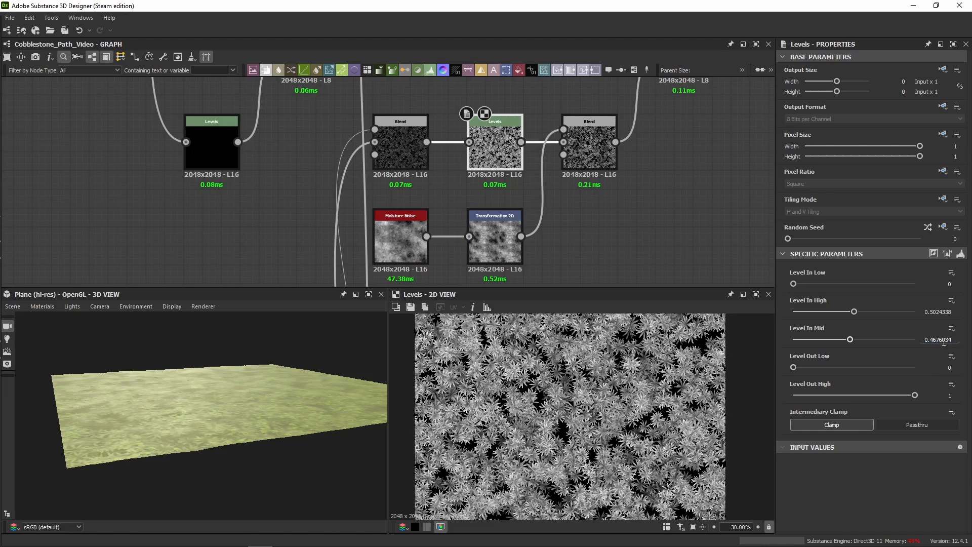
key(BackSpace)
key(Return)
text(5)
key(Return)
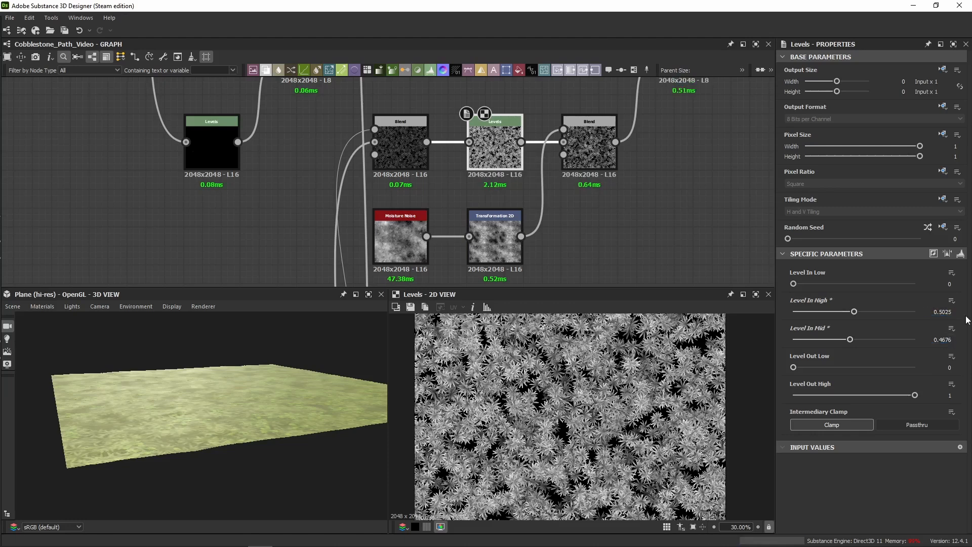
Open the parameters of the Moisture Noise node that feeds the Transformation 2D
click(586, 196)
middle_drag(588, 200, 579, 181)
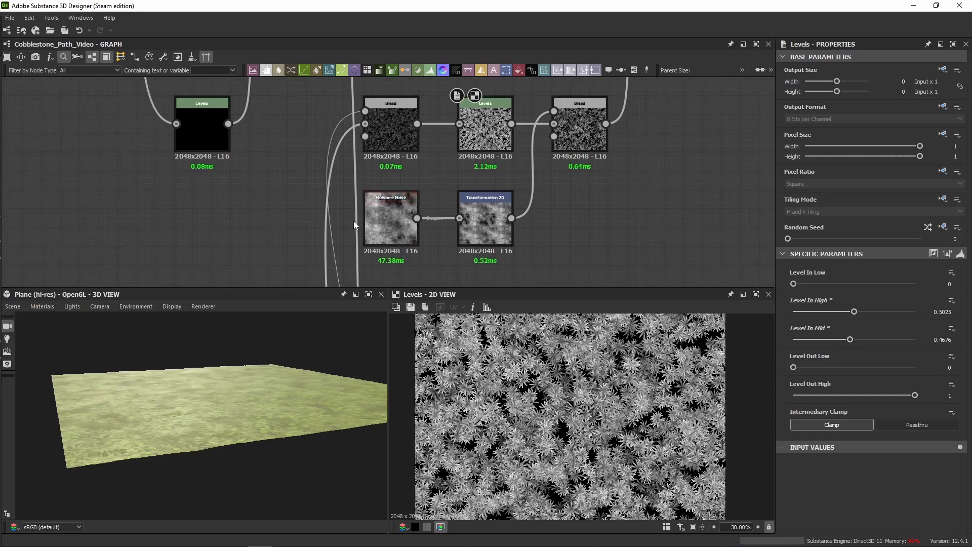
click(384, 146)
click(390, 202)
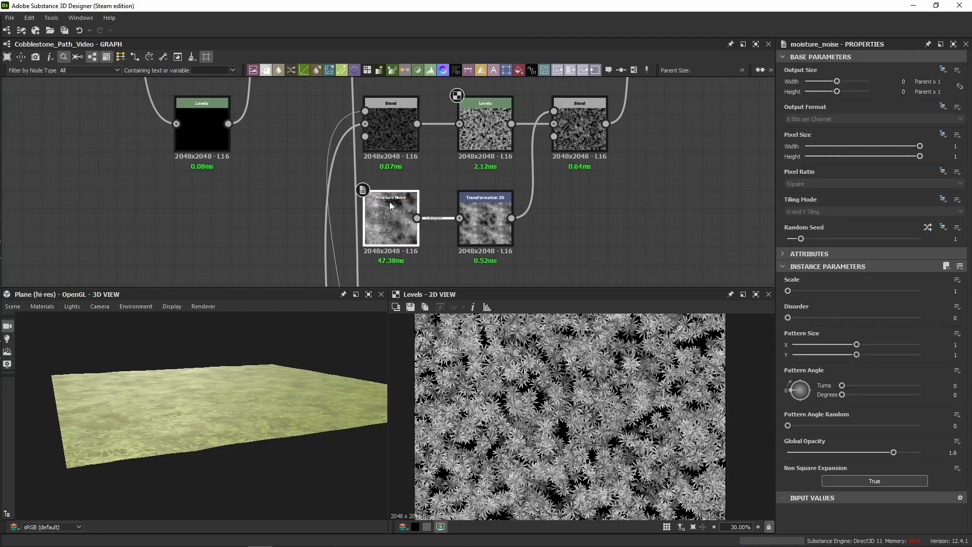
Preview the Moisture Noise in the 2D view and review the matrix and offset settings of the Transformation 2D it feeds
click(400, 140)
click(380, 228)
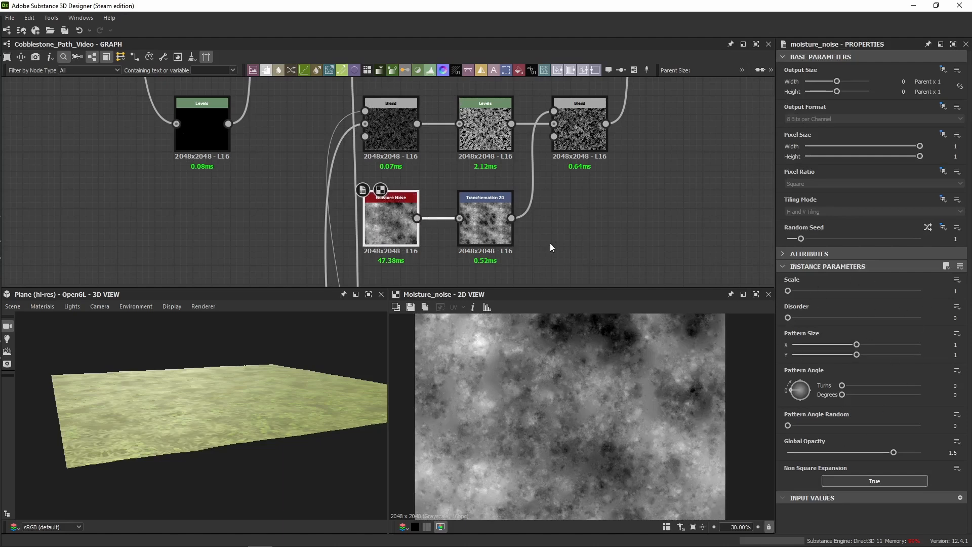
click(488, 238)
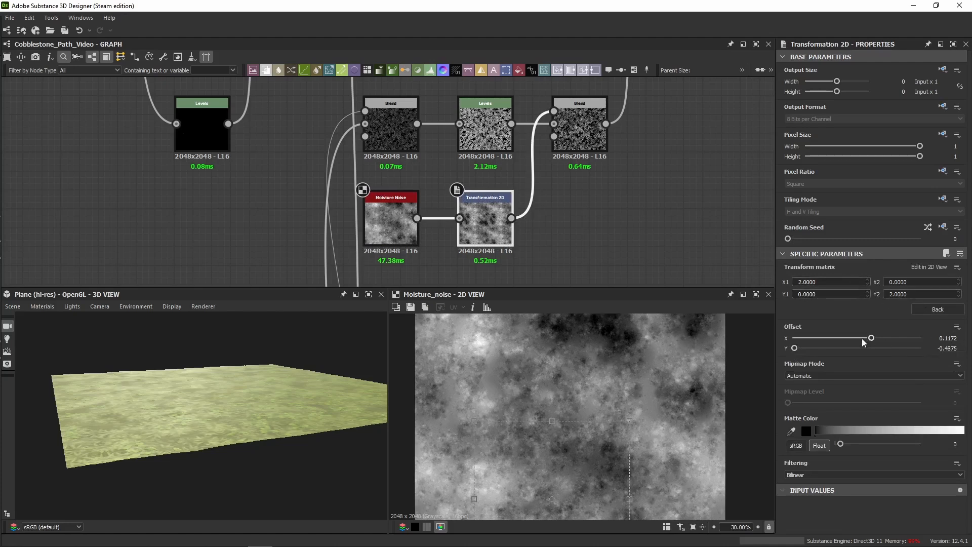
scroll(569, 450, down, 5)
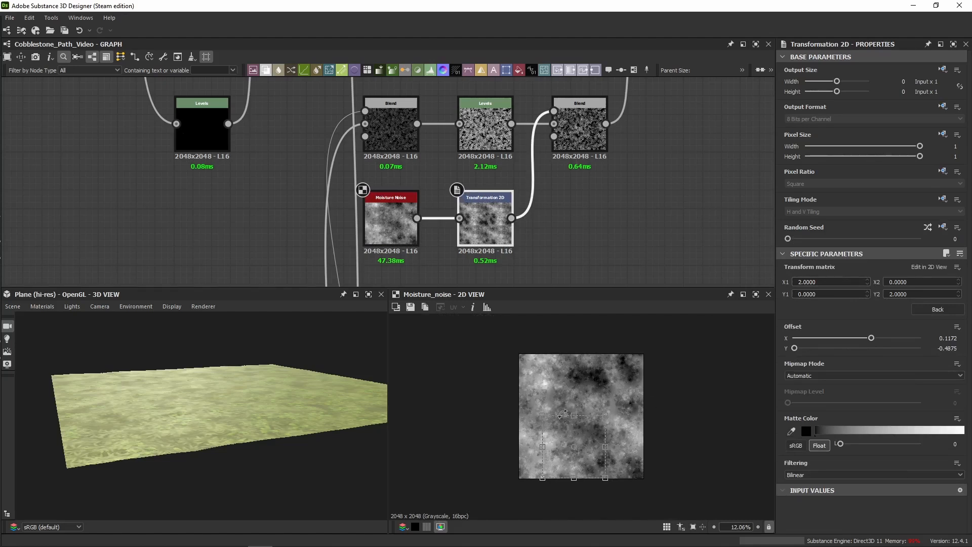
Preview the Subtract Blend and compare its result with the Transformation 2D and Levels nodes that feed it
middle_drag(486, 228, 431, 263)
click(518, 172)
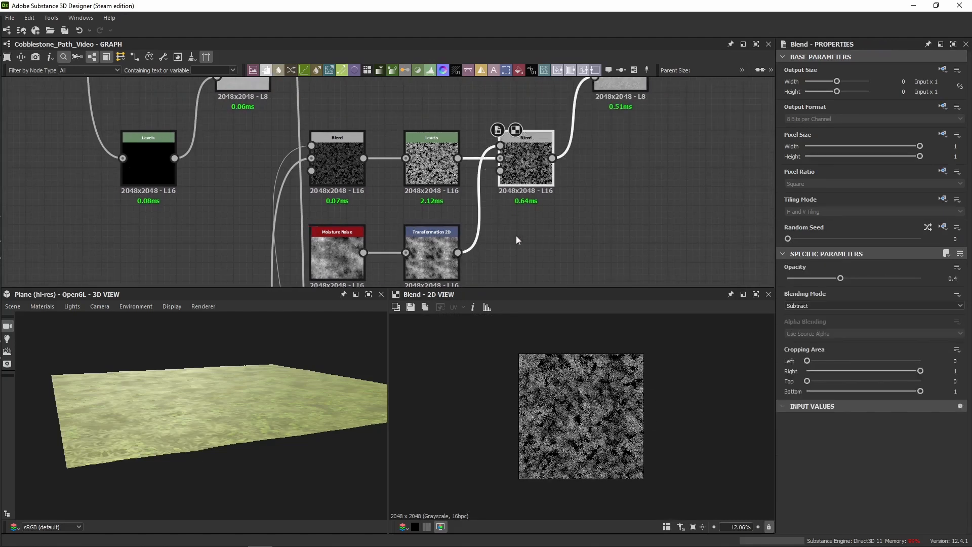
scroll(587, 419, up, 4)
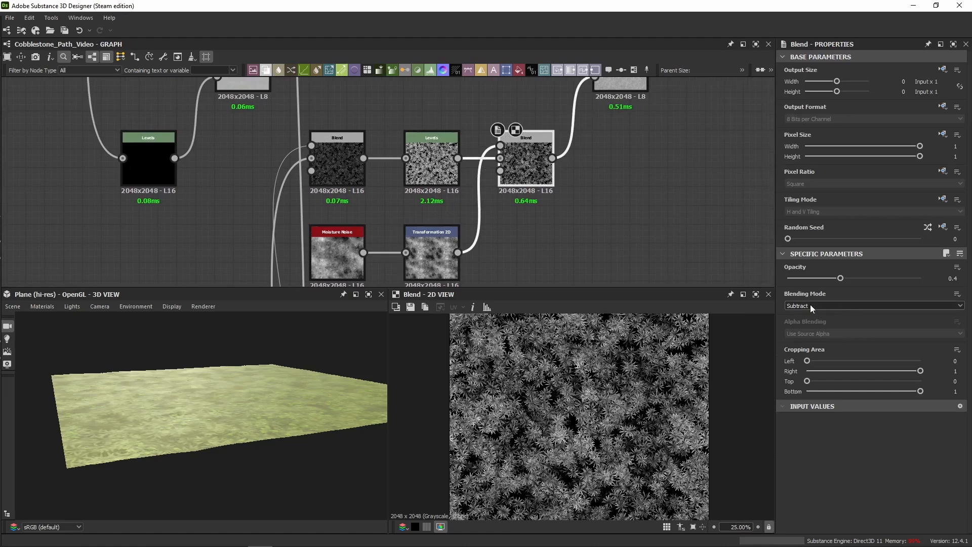
double_click(434, 257)
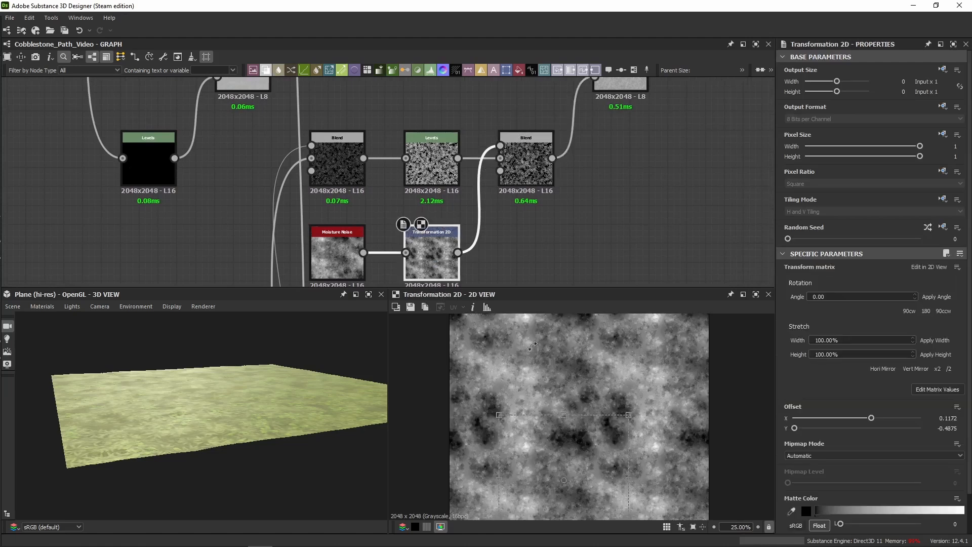
click(443, 169)
double_click(446, 169)
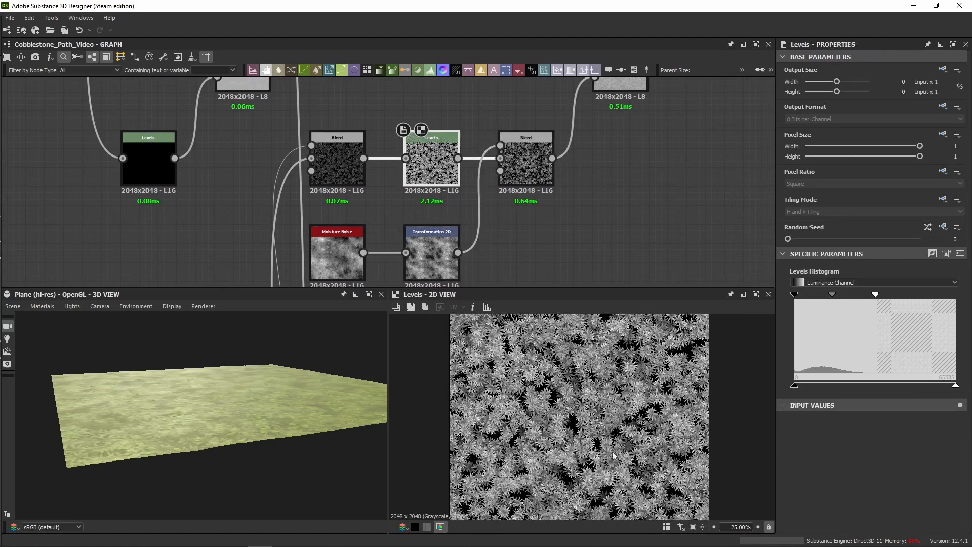
click(526, 175)
double_click(526, 175)
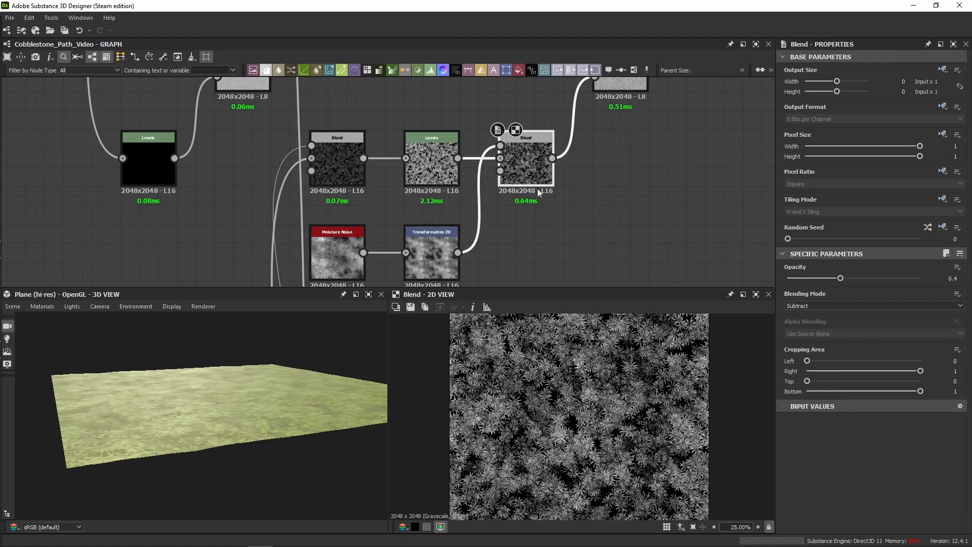
Disable and re-enable the Subtract Blend repeatedly, comparing the leaf shading up close in the 2D view
key(ctrl+b)
key(ctrl+b)
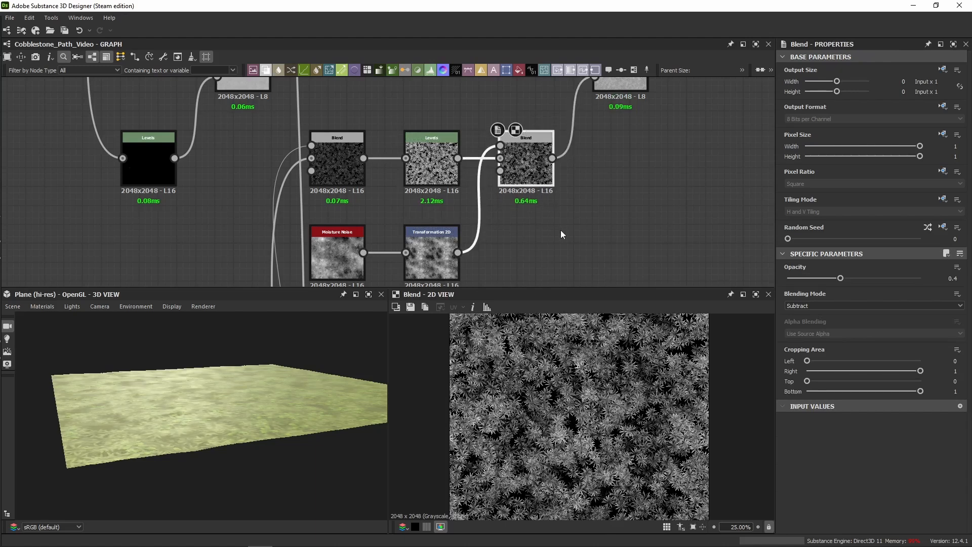
scroll(591, 412, up, 4)
key(shift+d)
key(shift+d)
key(shift+d)
key(shift+d)
key(shift+d)
key(shift+d)
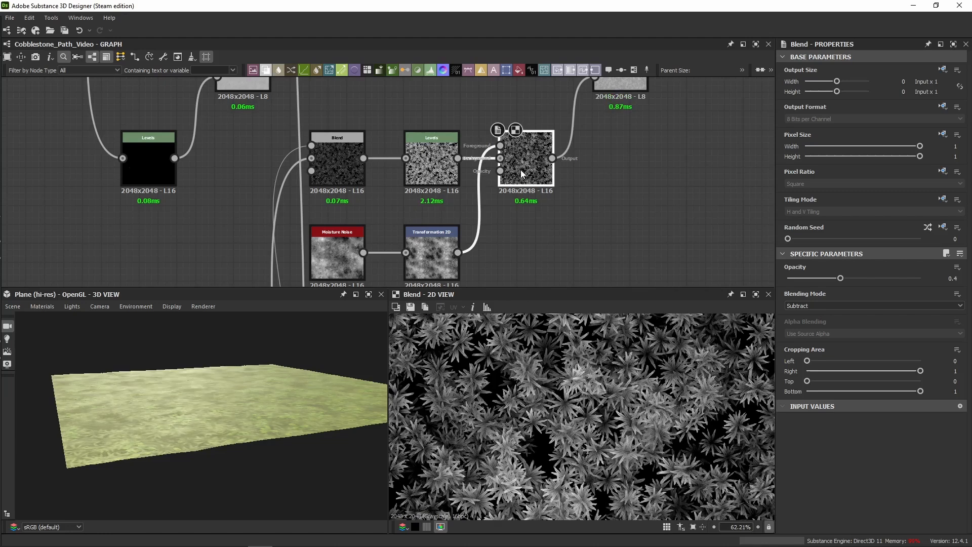
key(shift+d)
key(shift+d)
Preview the gray Uniform Color and the Copy Blend it feeds, and inspect the leaves on the 3D plane up close
middle_drag(615, 165, 547, 208)
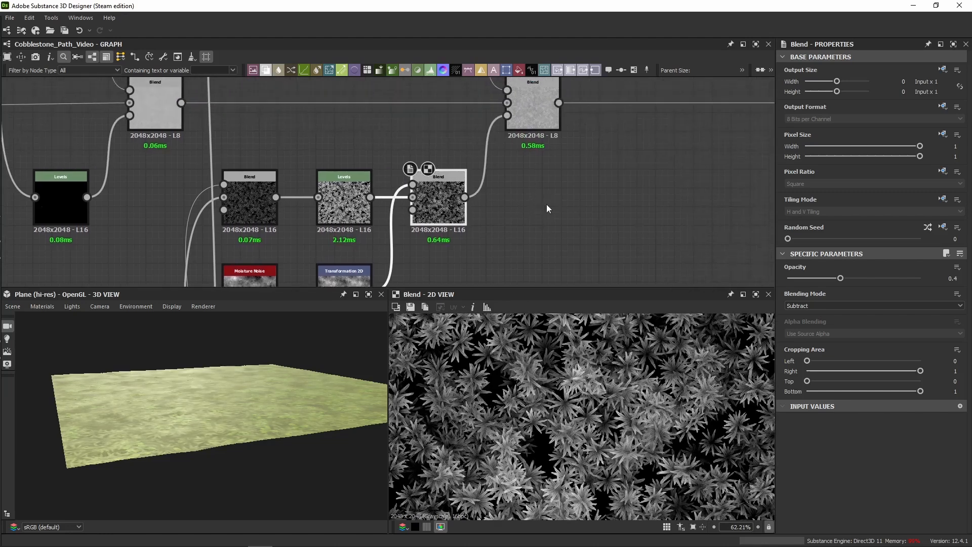
middle_drag(677, 190, 671, 266)
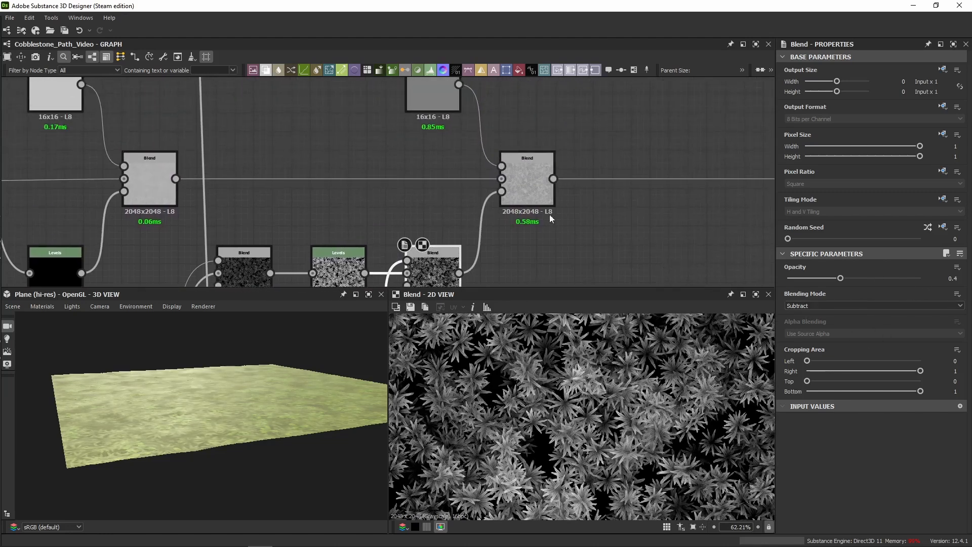
double_click(533, 197)
double_click(446, 83)
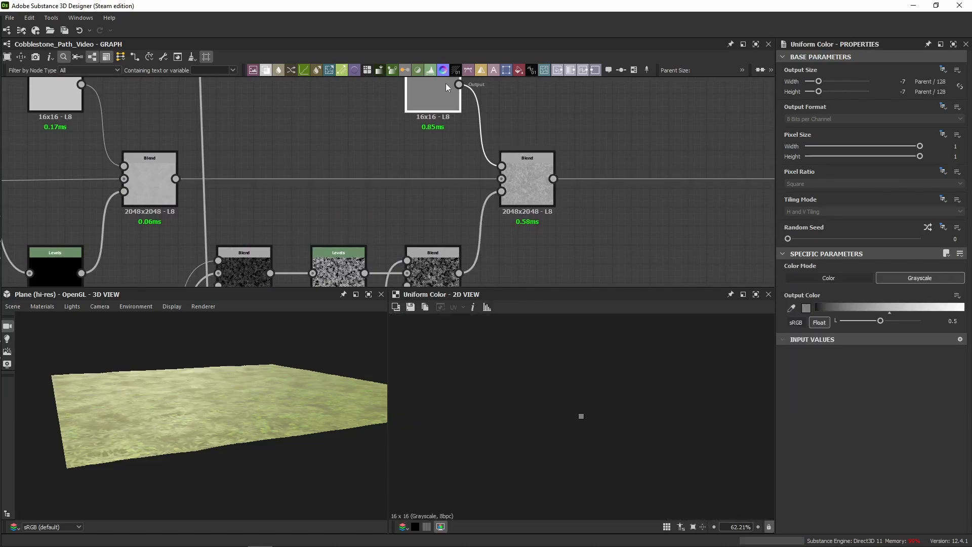
middle_drag(531, 190, 521, 214)
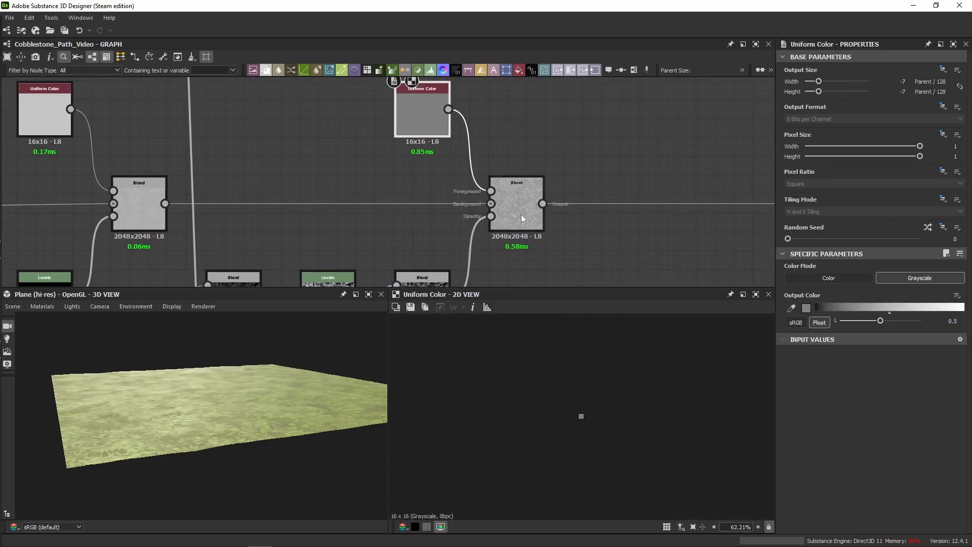
double_click(511, 220)
drag(174, 477, 226, 382)
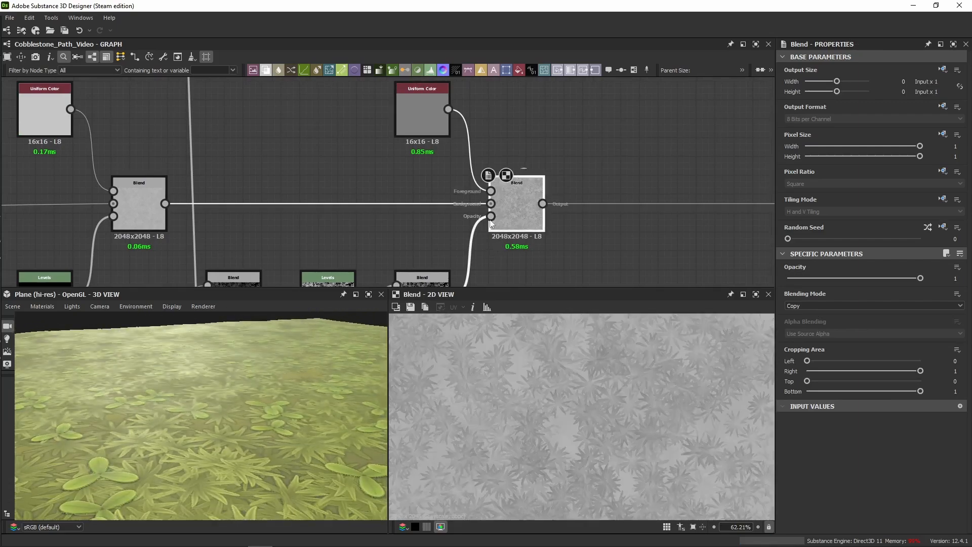
Set the graph's Ground Only? parameter to False and view the whole cobblestone plane in 3D
scroll(493, 214, down, 5)
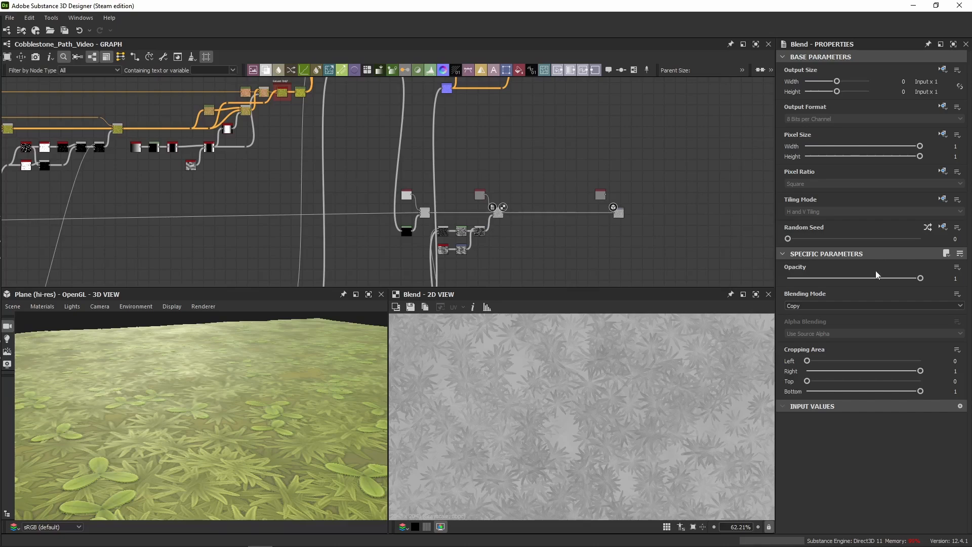
click(336, 183)
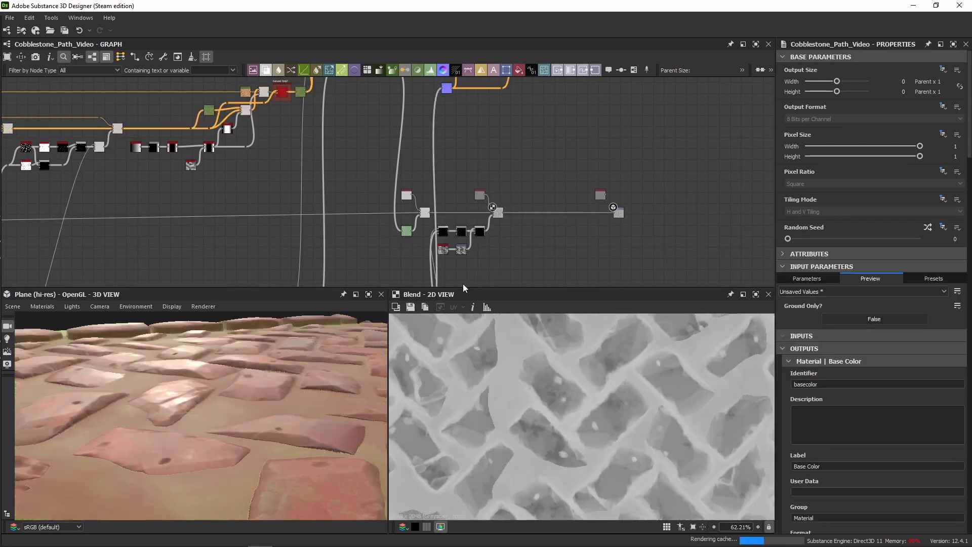
scroll(262, 390, down, 5)
drag(286, 387, 262, 374)
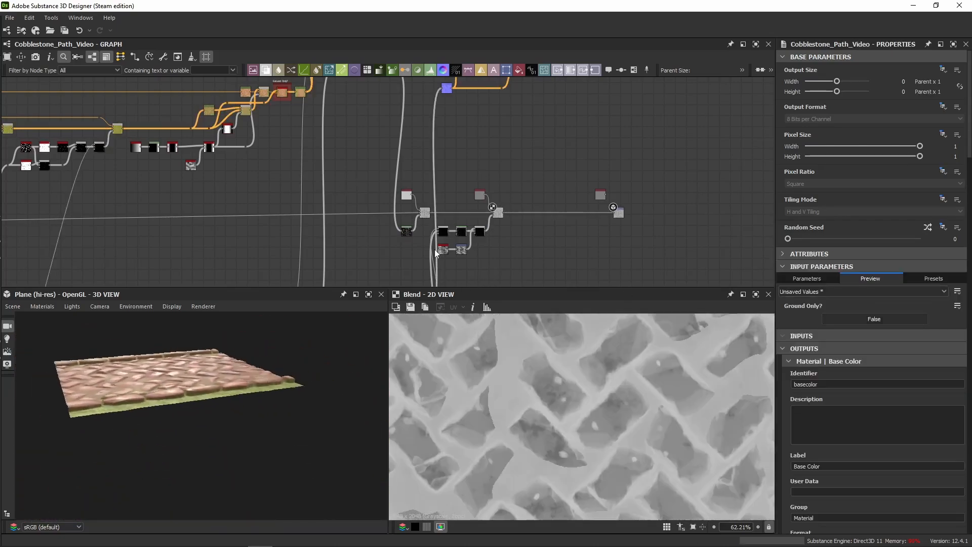
Preview the plant mask's Multiply Blend and the Levels node after it, examining the leaves between the cobblestones
scroll(436, 248, up, 6)
click(401, 177)
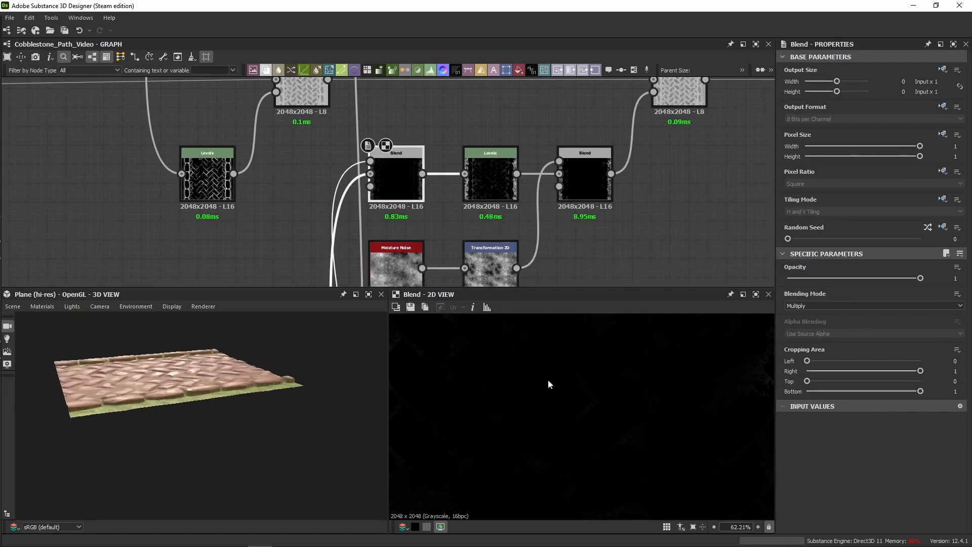
scroll(547, 383, down, 5)
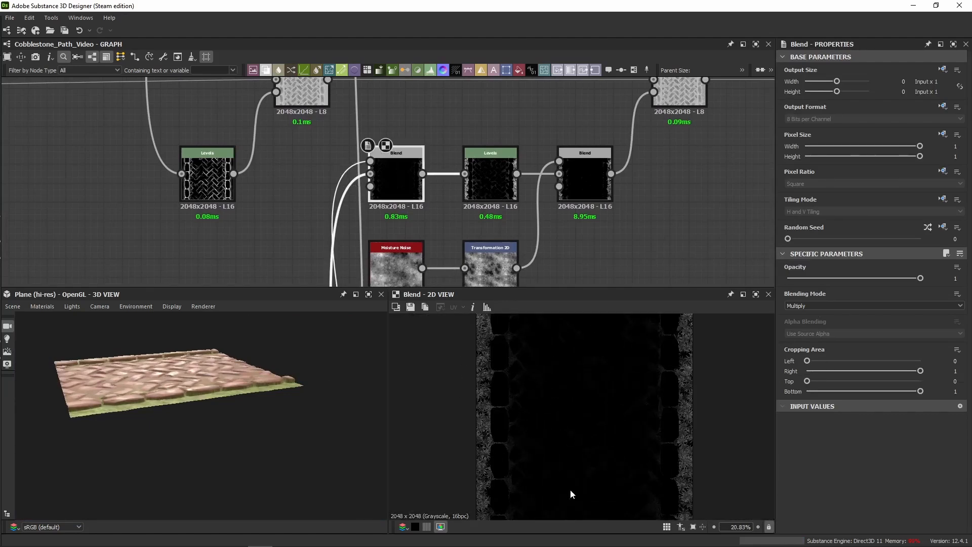
click(488, 180)
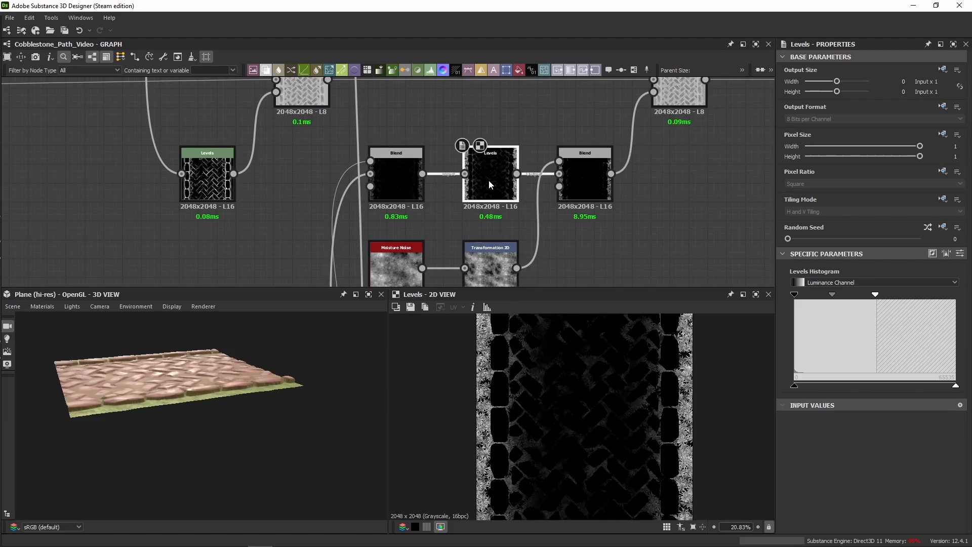
scroll(524, 337, up, 6)
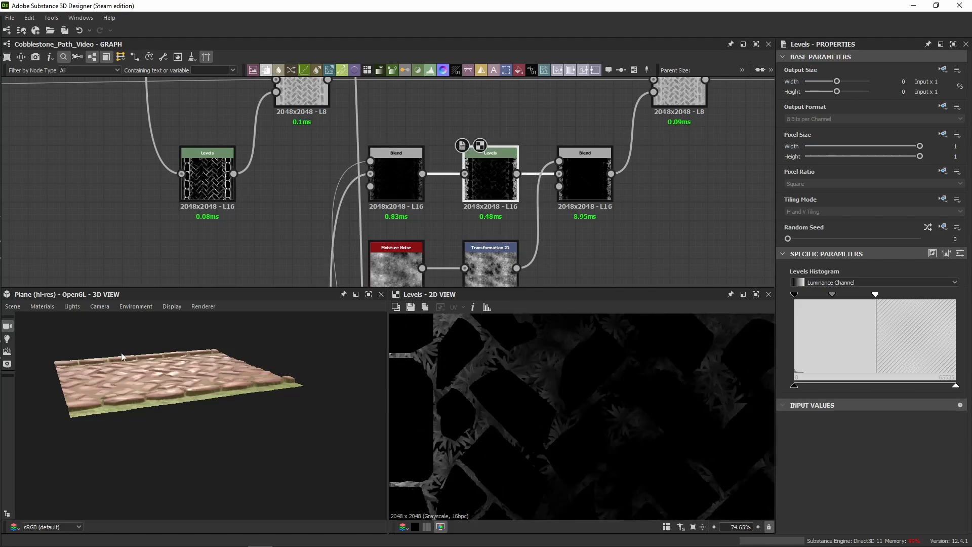
Inspect the stones and border grass on the 3D plane and the matching leaves along the edge of the Levels mask
scroll(152, 369, up, 5)
drag(162, 372, 204, 378)
scroll(216, 382, up, 4)
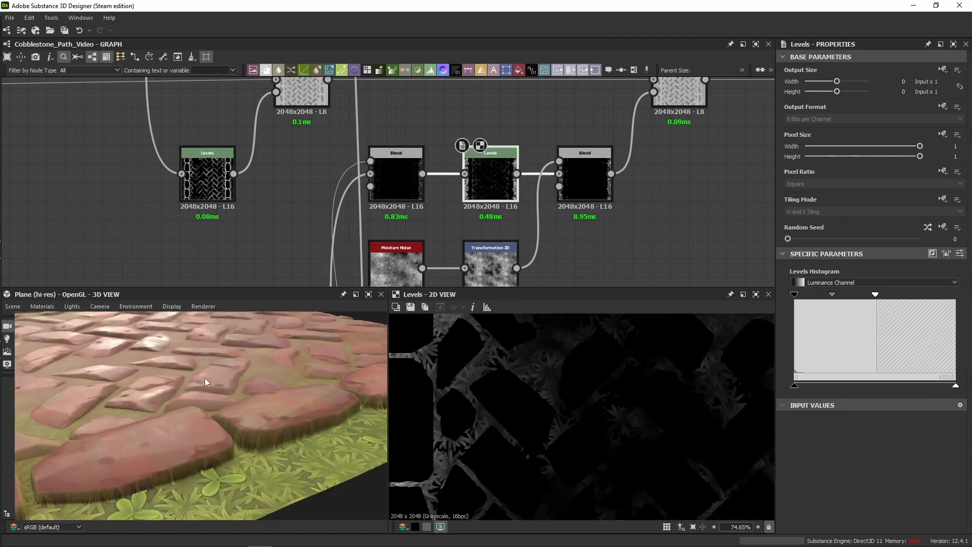
scroll(549, 386, down, 5)
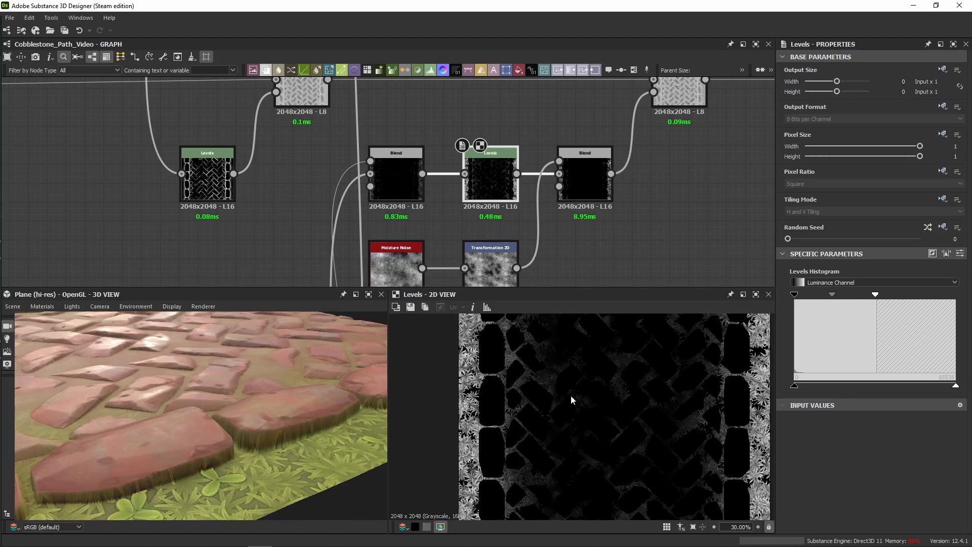
middle_drag(749, 410, 663, 387)
scroll(665, 419, up, 8)
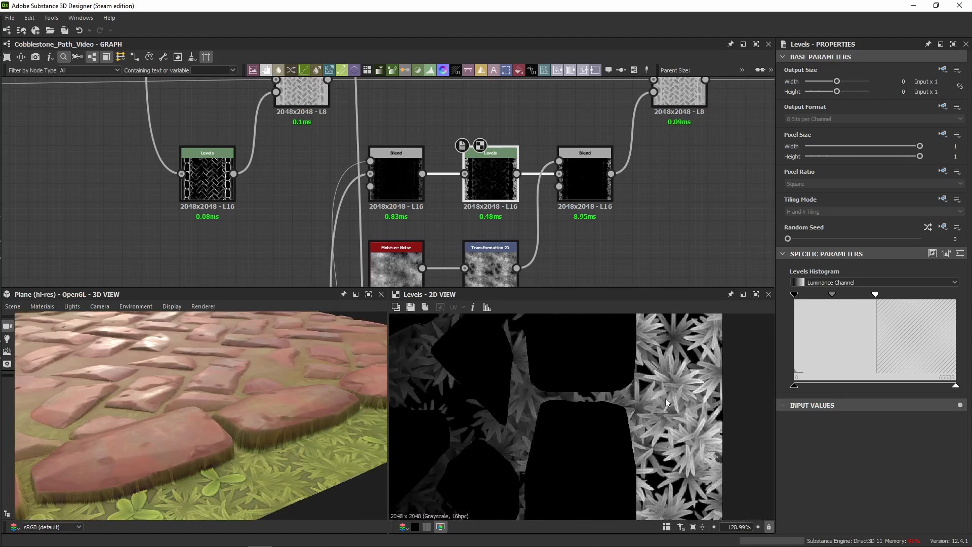
scroll(654, 151, up, 1)
Preview the Copy Blend fed by the Subtract Blend and review the node chain up to the output
middle_drag(654, 151, 485, 216)
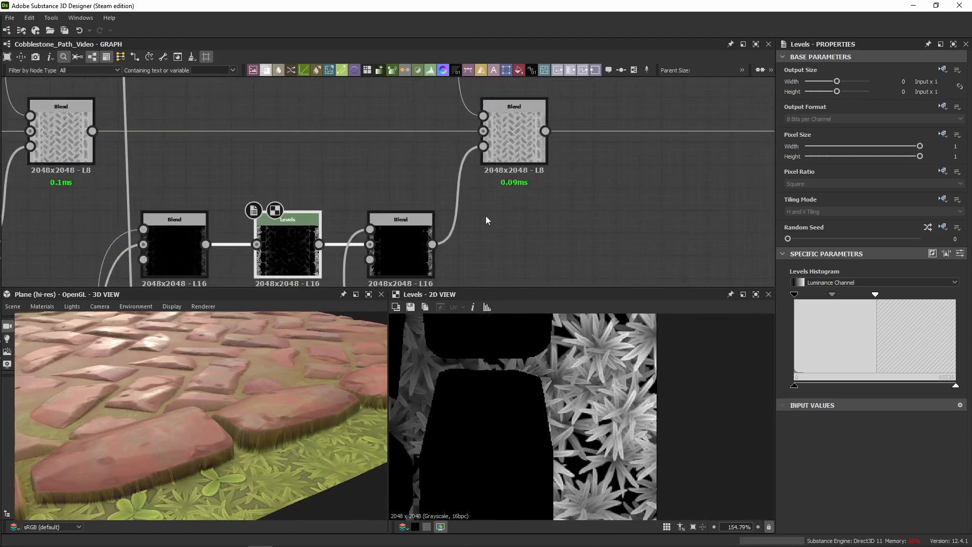
double_click(495, 156)
scroll(627, 246, down, 4)
middle_drag(626, 246, 448, 225)
scroll(449, 226, down, 3)
scroll(514, 322, down, 4)
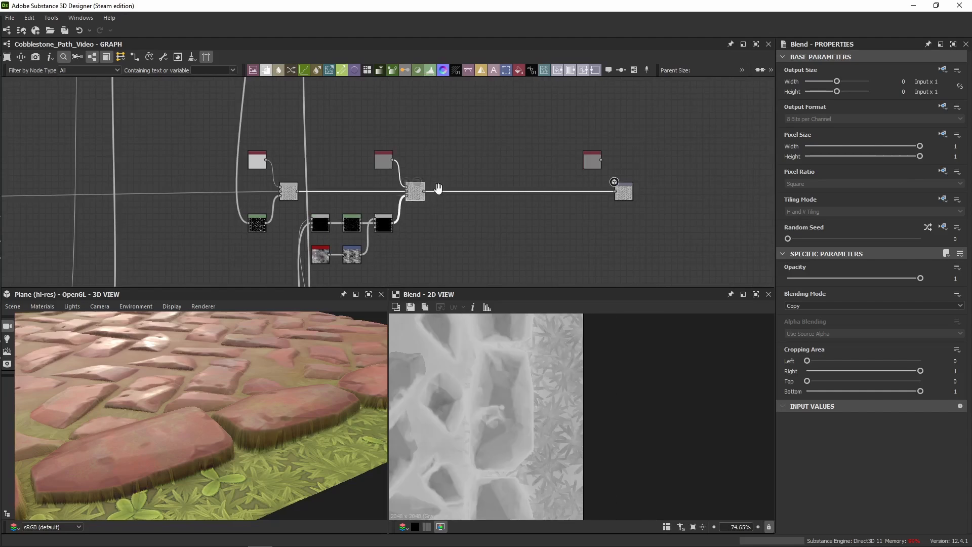
middle_drag(437, 188, 451, 157)
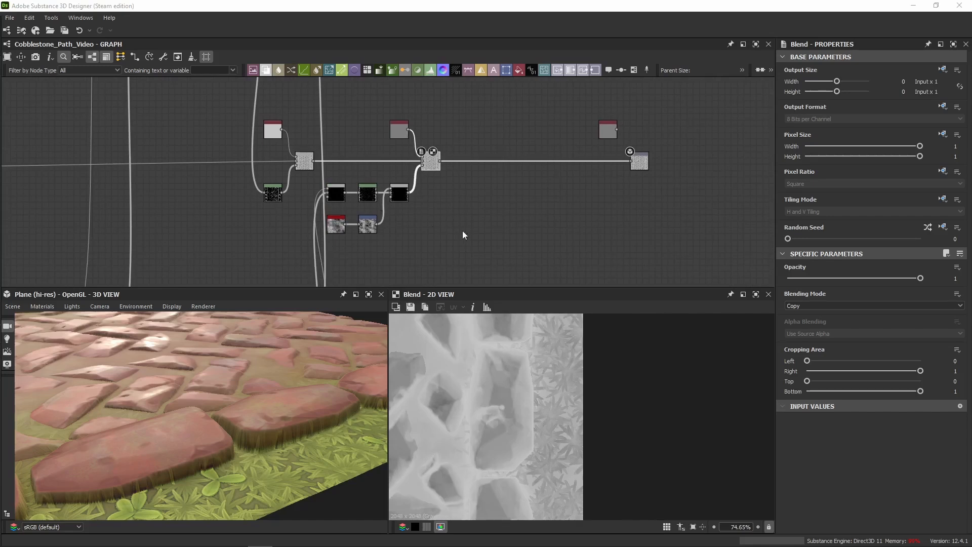
Paste the copied Uniform Color, Blend, Histogram Scan and Switch Grayscale group and place it after the last Copy Blend
click(497, 193)
key(ctrl+v)
drag(432, 171, 537, 169)
scroll(475, 171, up, 5)
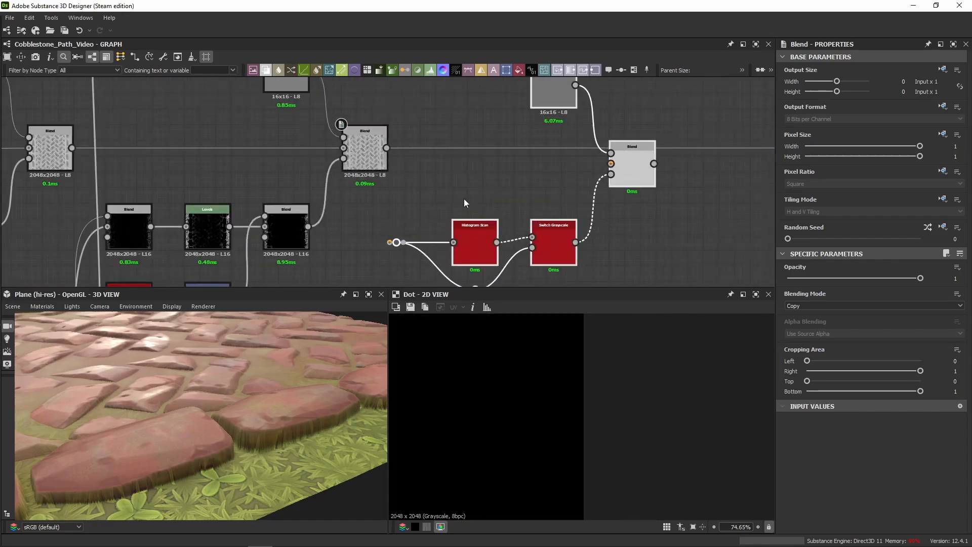
drag(471, 248, 442, 232)
click(442, 179)
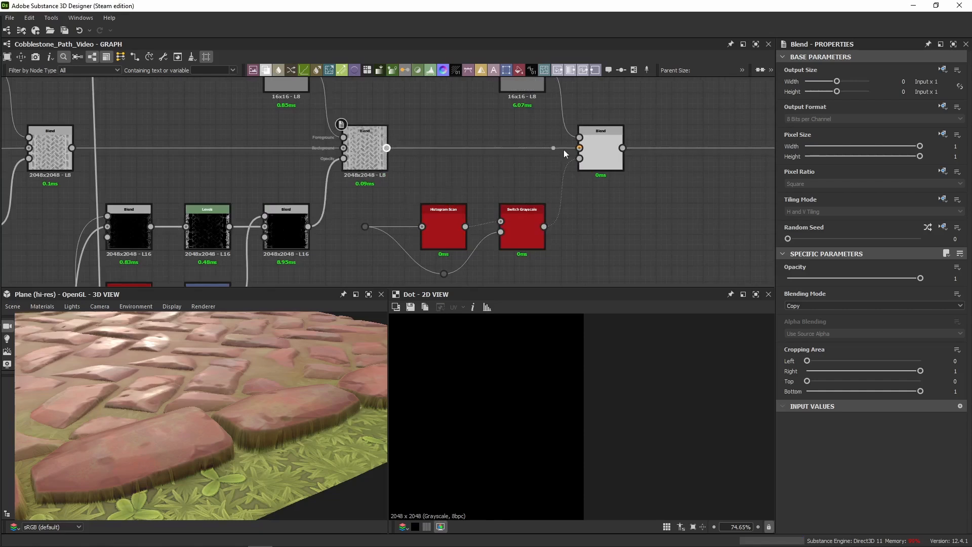
Connect the previous Copy Blend to the pasted Blend's background and the pasted Blend to the node at the chain's end
click(590, 148)
click(623, 148)
scroll(707, 149, down, 4)
middle_drag(741, 151, 497, 156)
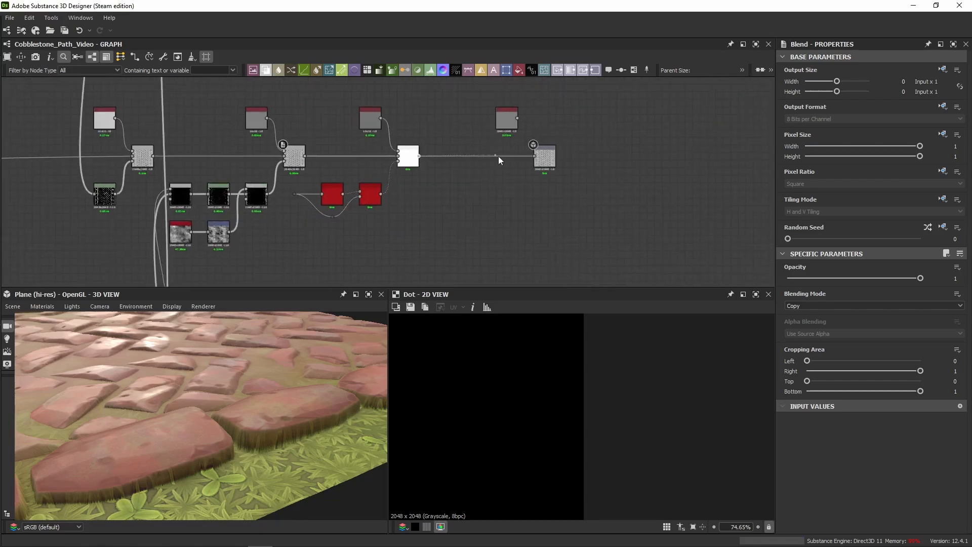
click(538, 156)
Trace the plant mask chain behind the Tile Sampler, checking its Levels, Blend and Histogram Scan nodes up to the Multiply Blend
middle_drag(433, 216, 542, 177)
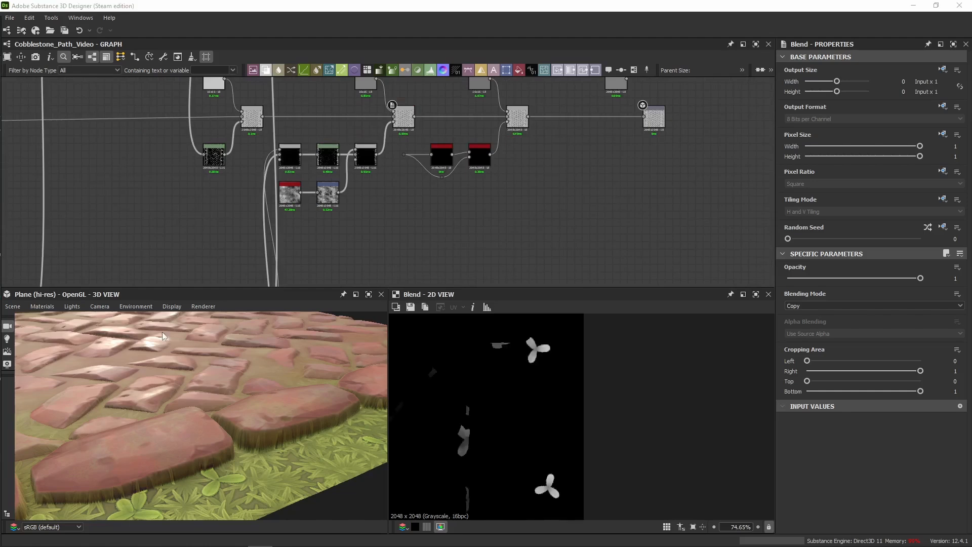
key(f)
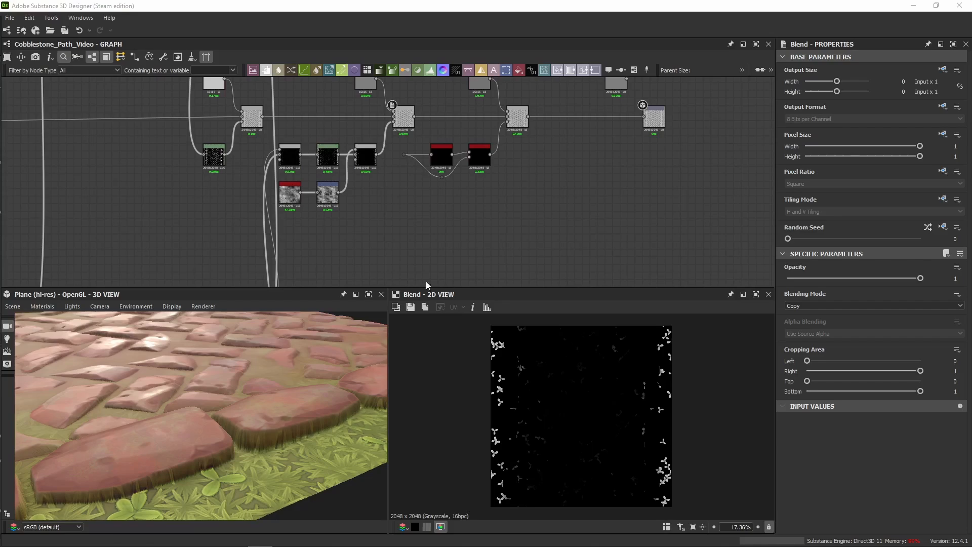
scroll(432, 236, down, 8)
middle_drag(207, 245, 494, 177)
scroll(454, 209, up, 8)
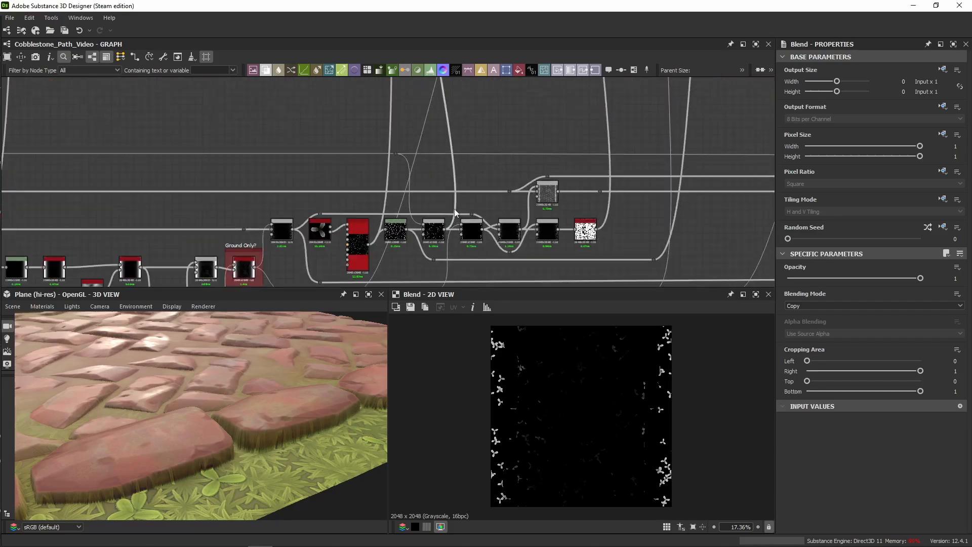
scroll(464, 225, up, 4)
middle_drag(476, 255, 401, 233)
click(243, 193)
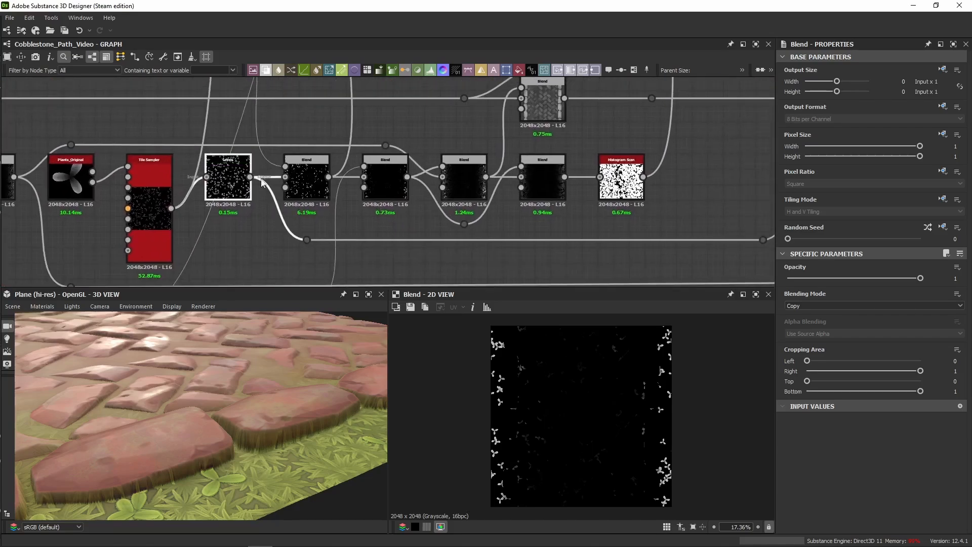
click(306, 177)
click(385, 177)
click(464, 177)
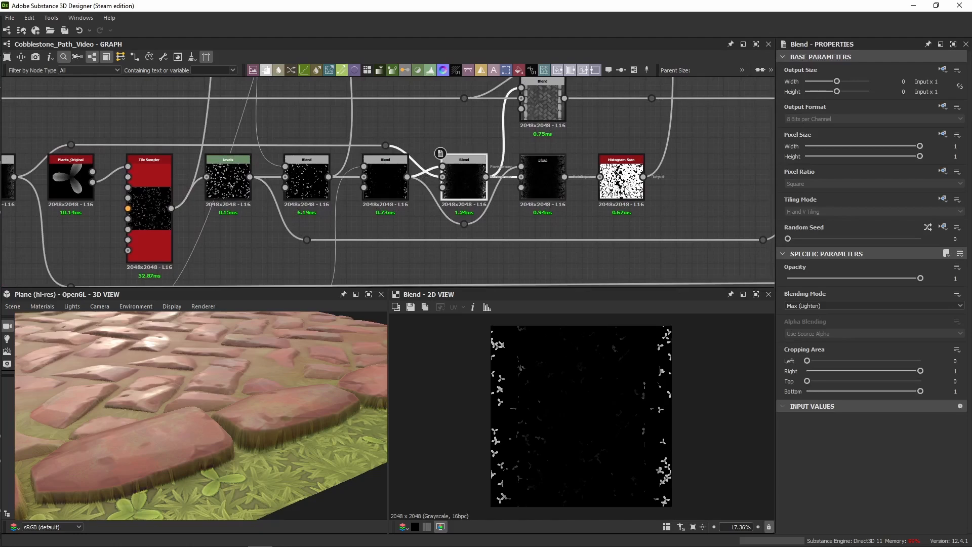
click(621, 177)
click(393, 175)
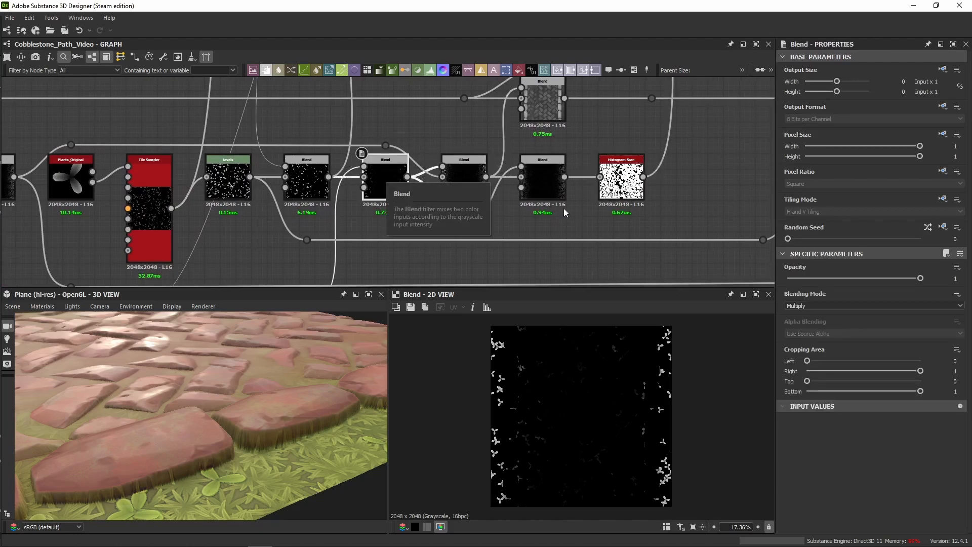
Route a connection through the dot node from the Multiply Blend's output across the graph to below the pasted Histogram Scan group
middle_drag(557, 206, 396, 163)
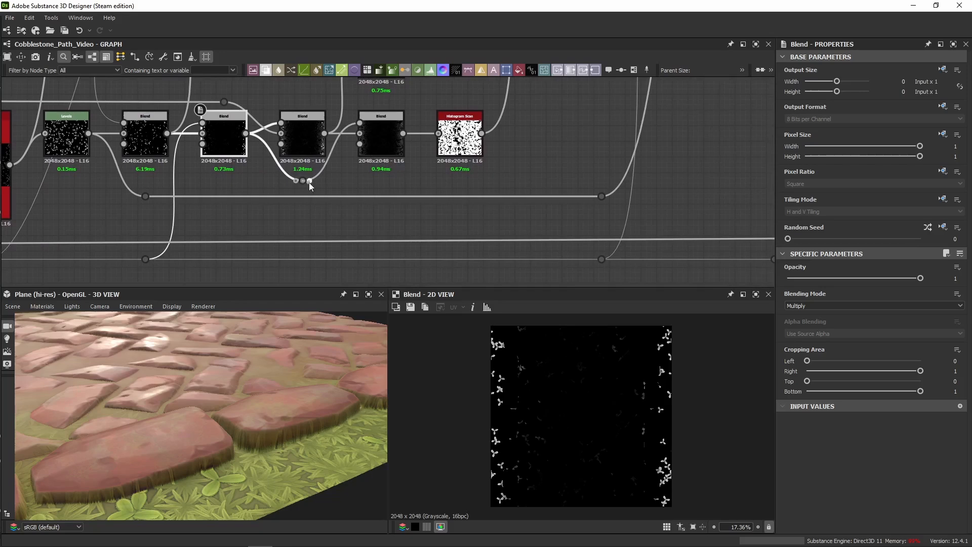
drag(308, 182, 576, 192)
middle_drag(575, 191, 348, 196)
drag(348, 196, 526, 187)
middle_drag(525, 188, 702, 194)
drag(701, 193, 560, 220)
scroll(565, 217, up, 3)
click(563, 220)
scroll(578, 144, down, 5)
middle_drag(565, 137, 460, 143)
scroll(501, 164, up, 4)
click(490, 153)
scroll(491, 274, down, 2)
middle_drag(493, 197, 488, 150)
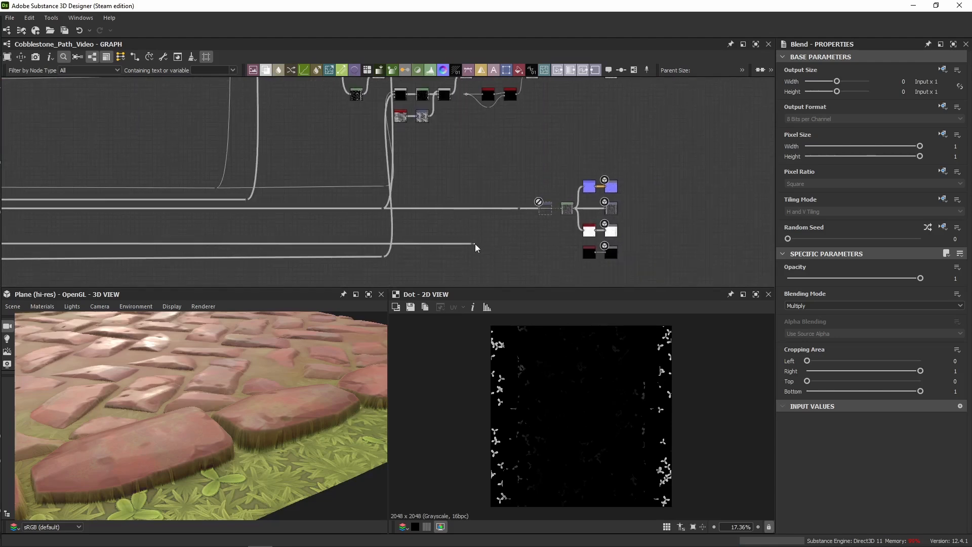
Connect the routed dot to the dot feeding the pasted Histogram Scan and Switch Grayscale, and shift the routed dot back to tidy the link
click(475, 244)
click(466, 95)
scroll(475, 250, up, 5)
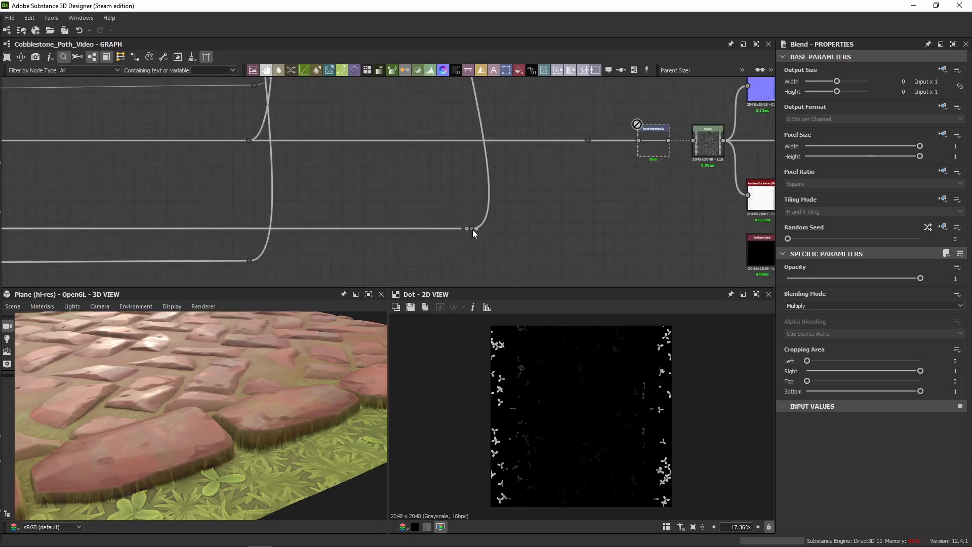
drag(472, 229, 424, 225)
scroll(503, 152, down, 5)
middle_drag(521, 90, 505, 188)
scroll(502, 151, up, 5)
middle_drag(487, 142, 402, 259)
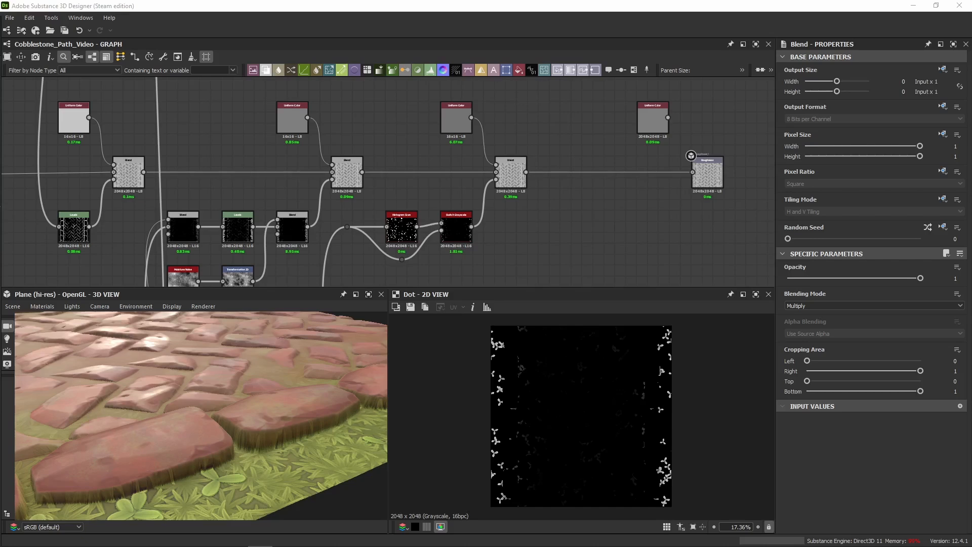
Preview the incoming plant mask, the Histogram Scan and the Switch Grayscale in turn in the 2D view
scroll(408, 260, up, 2)
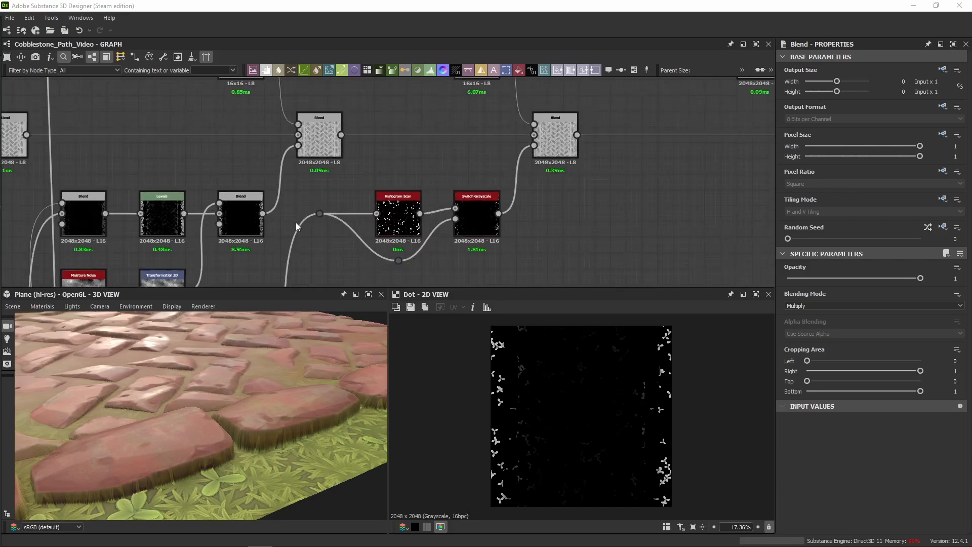
double_click(328, 213)
scroll(557, 420, up, 3)
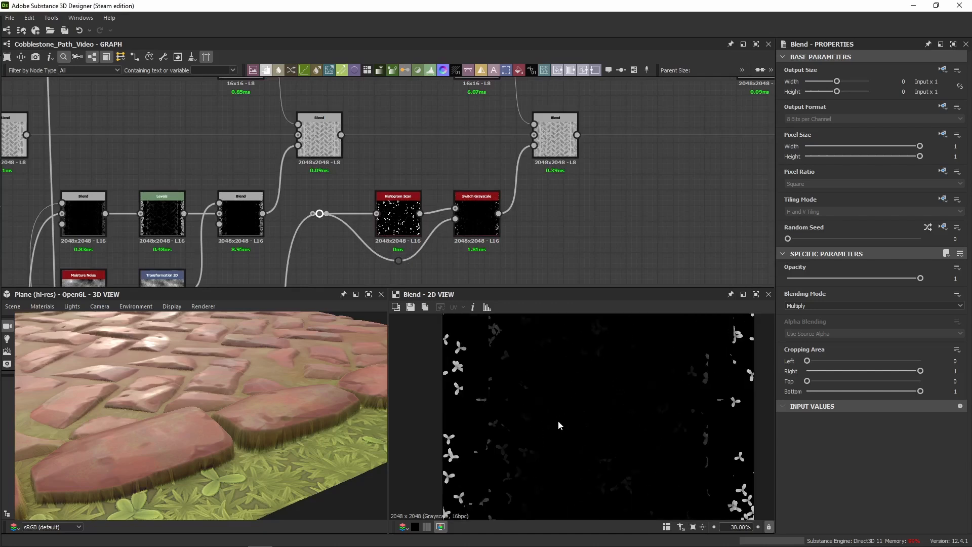
double_click(411, 229)
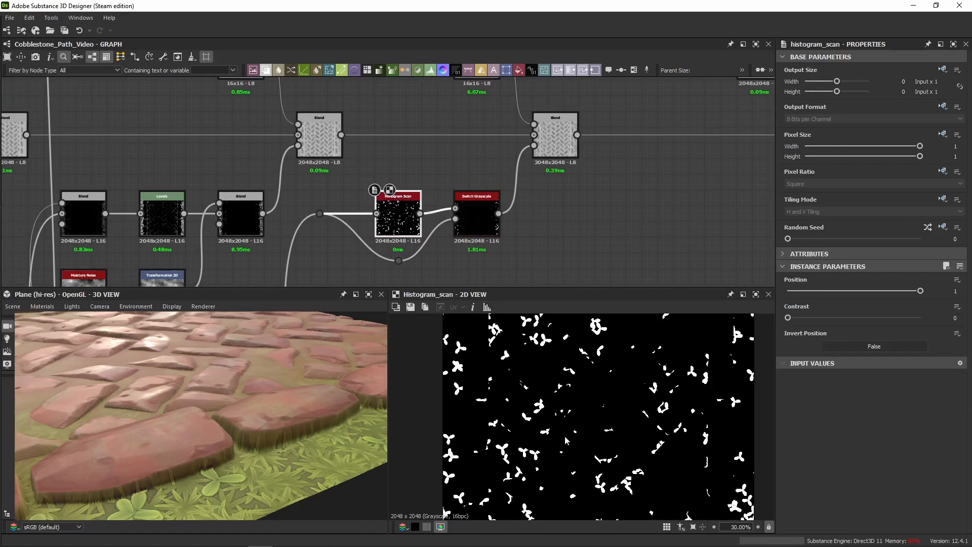
scroll(499, 414, up, 4)
scroll(602, 435, down, 4)
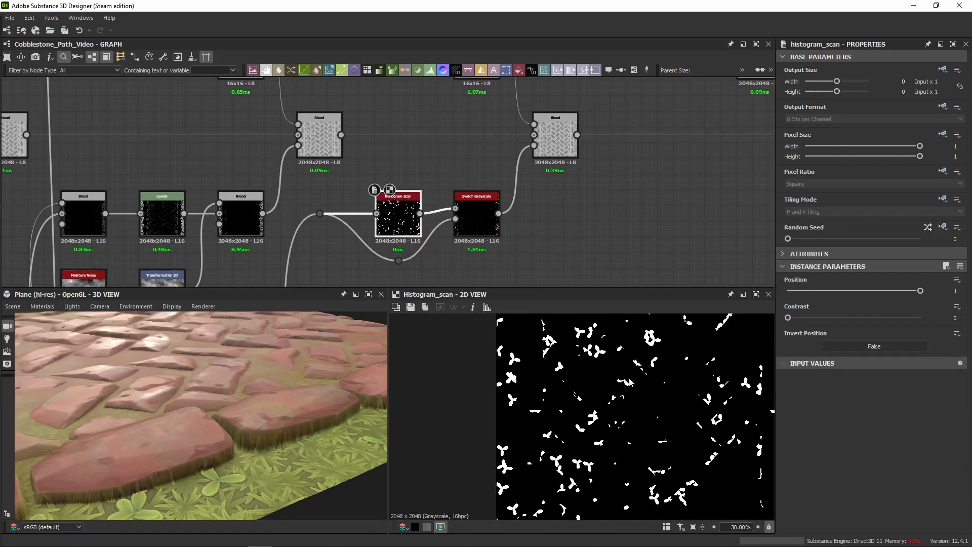
double_click(475, 215)
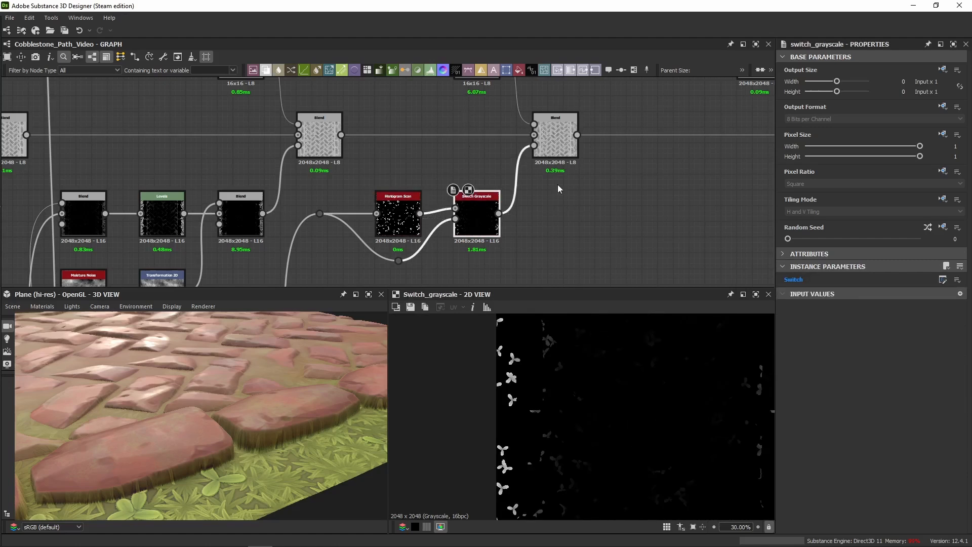
Add a frame around the Switch Grayscale node and locate the existing ground-only frame as a reference for its title and color
click(634, 70)
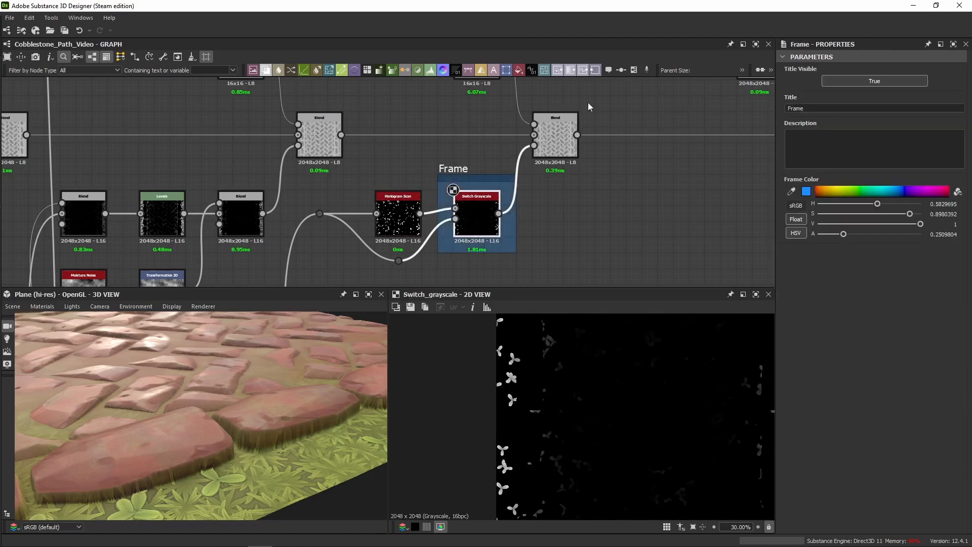
click(468, 162)
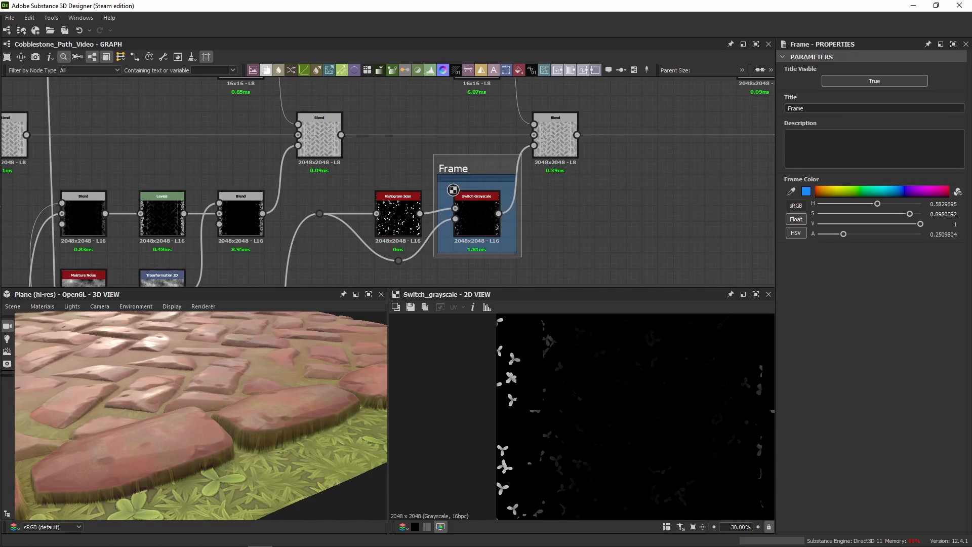
scroll(364, 191, down, 9)
middle_drag(130, 156, 314, 248)
scroll(297, 152, up, 6)
scroll(315, 214, up, 5)
scroll(587, 224, down, 4)
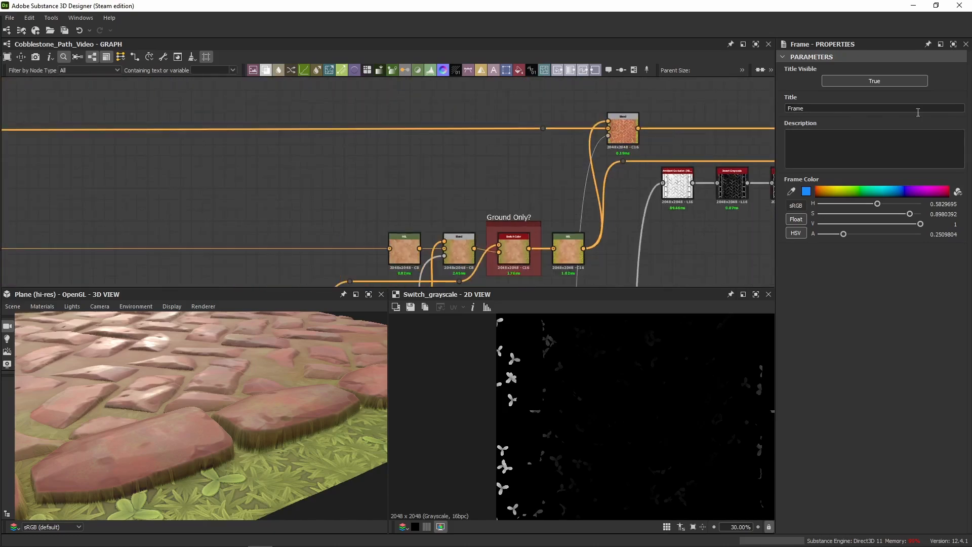
Title the new frame "Ground Only?"
double_click(797, 109)
text(Grouind)
key(BackSpace)
key(BackSpace)
key(BackSpace)
key(BackSpace)
text(nd Only)
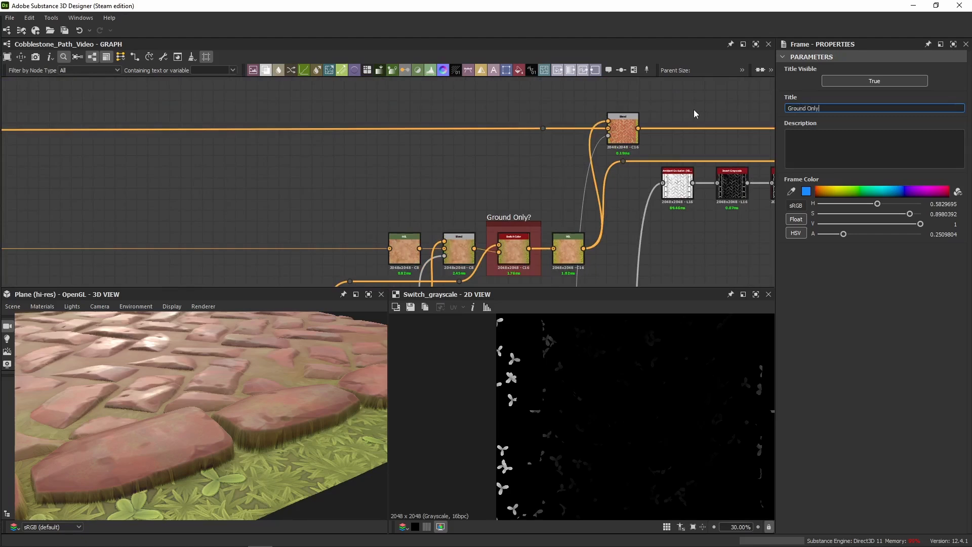
Color the new frame red by setting its hue to 0, like the other ground-only frame
scroll(756, 213, down, 2)
middle_drag(756, 253, 551, 167)
scroll(658, 243, down, 2)
middle_drag(678, 263, 562, 152)
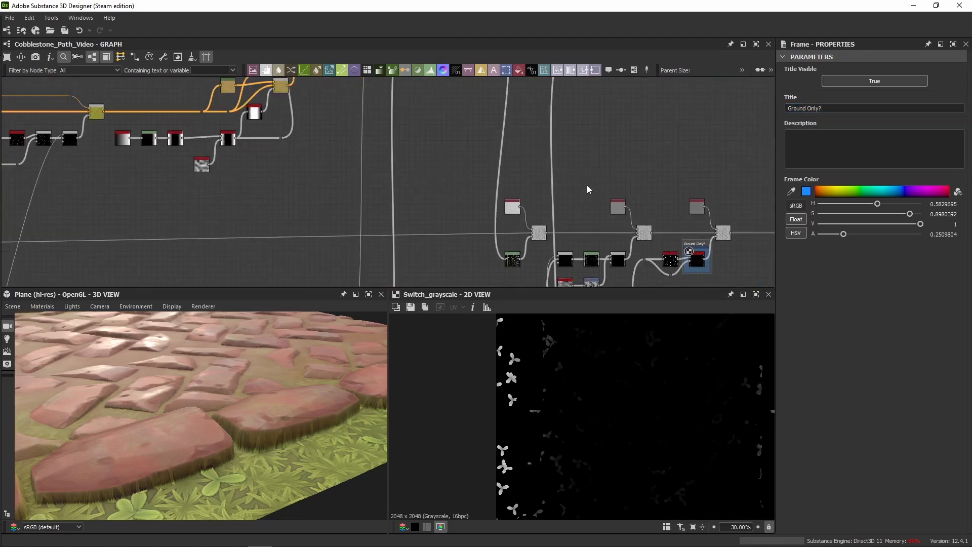
middle_drag(709, 235, 561, 196)
scroll(561, 197, up, 5)
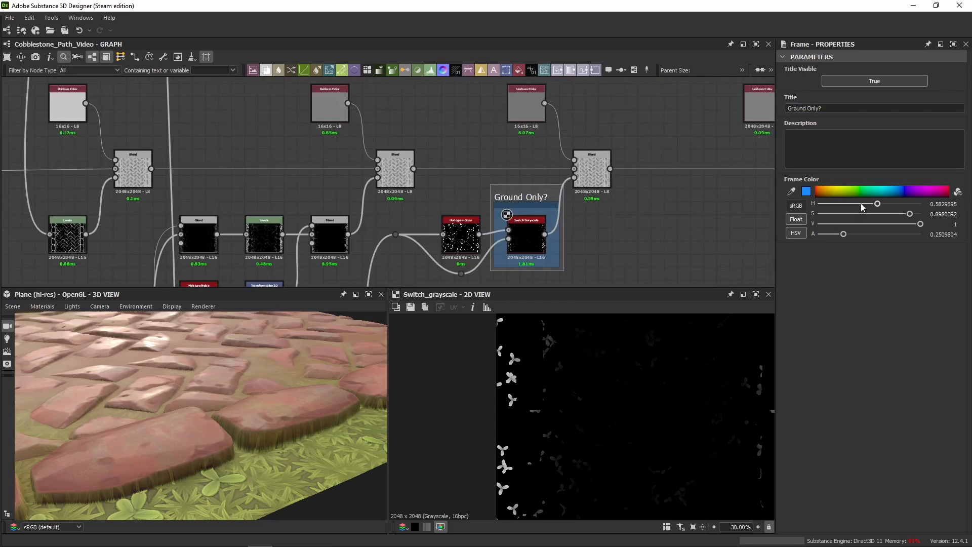
drag(877, 204, 816, 204)
middle_drag(588, 215, 526, 155)
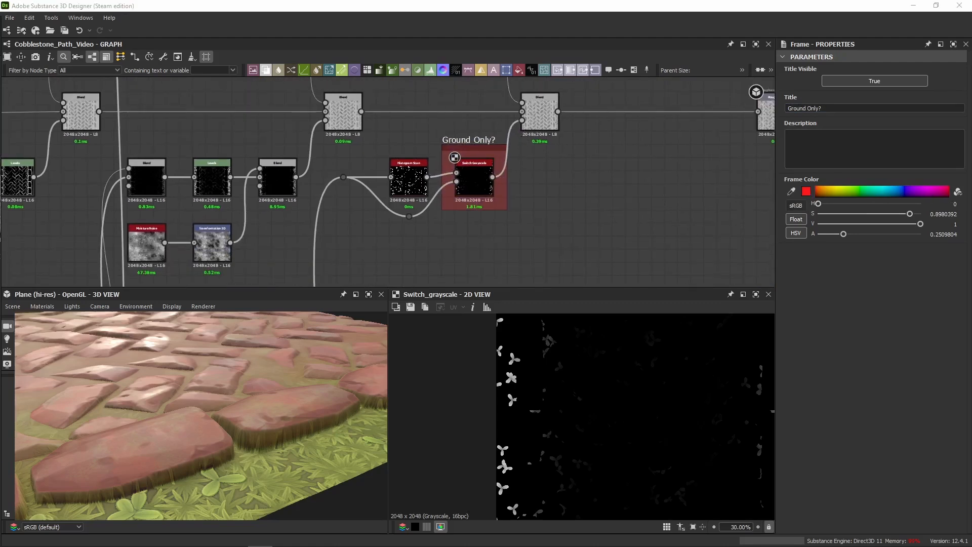
Preview the Copy Blend that takes the framed Switch Grayscale as its opacity mask
click(470, 182)
middle_drag(528, 164, 536, 187)
click(512, 195)
key(shift+d)
key(shift+d)
scroll(537, 169, up, 1)
click(537, 169)
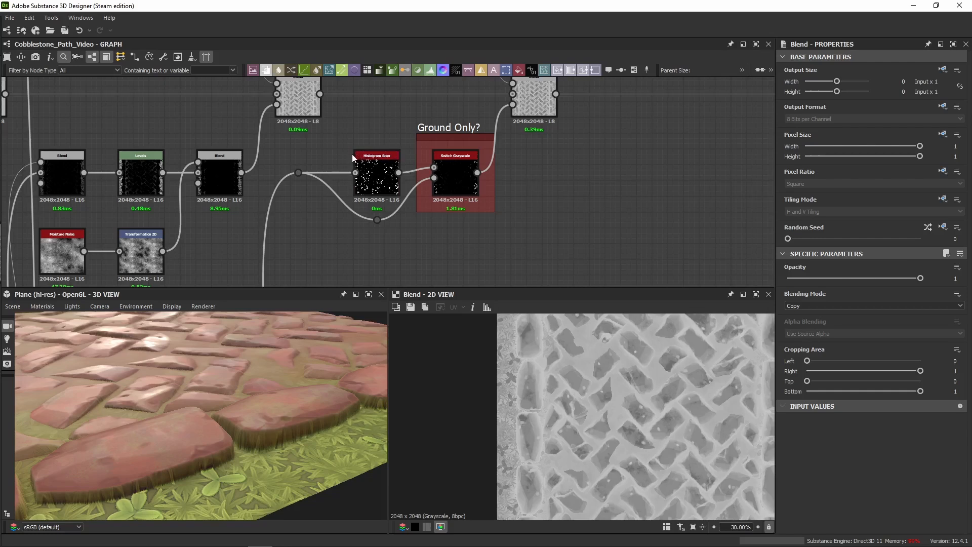
Compare the Histogram Scan with its source mask, and check the Switch Grayscale's true and false inputs and its Switch parameter
click(377, 181)
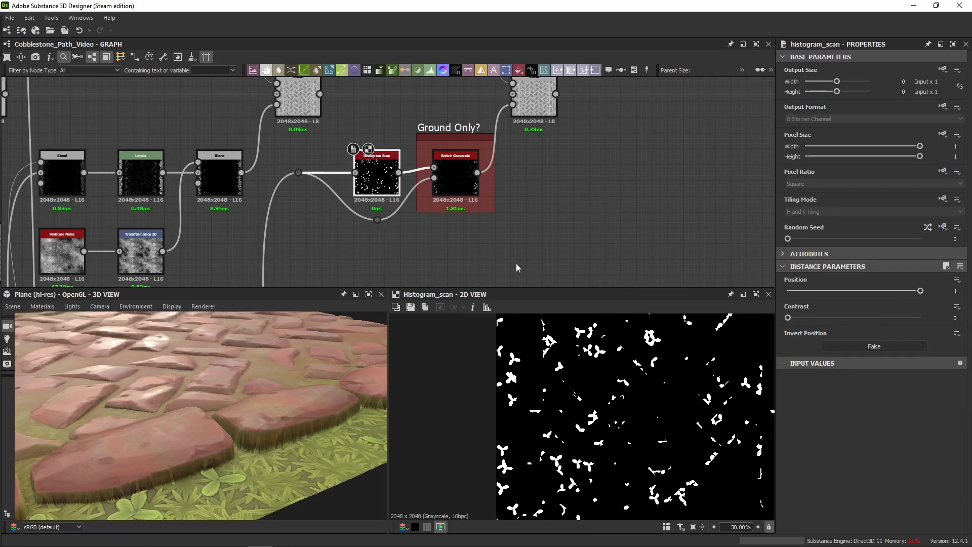
click(299, 173)
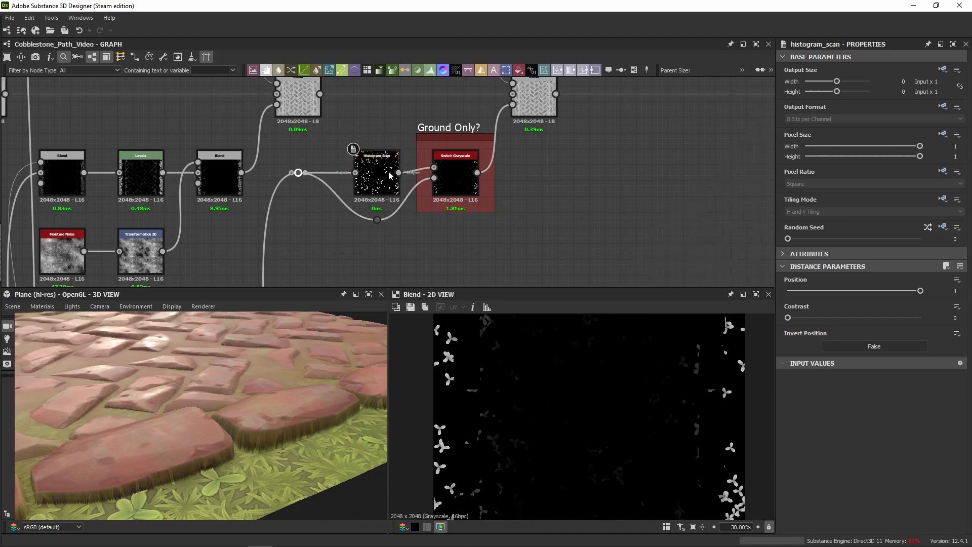
scroll(385, 172, up, 2)
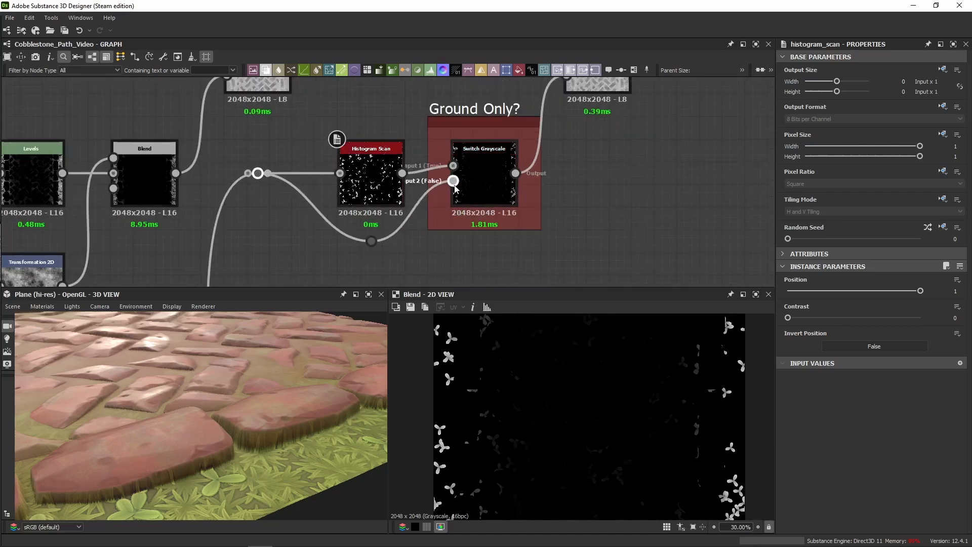
double_click(371, 180)
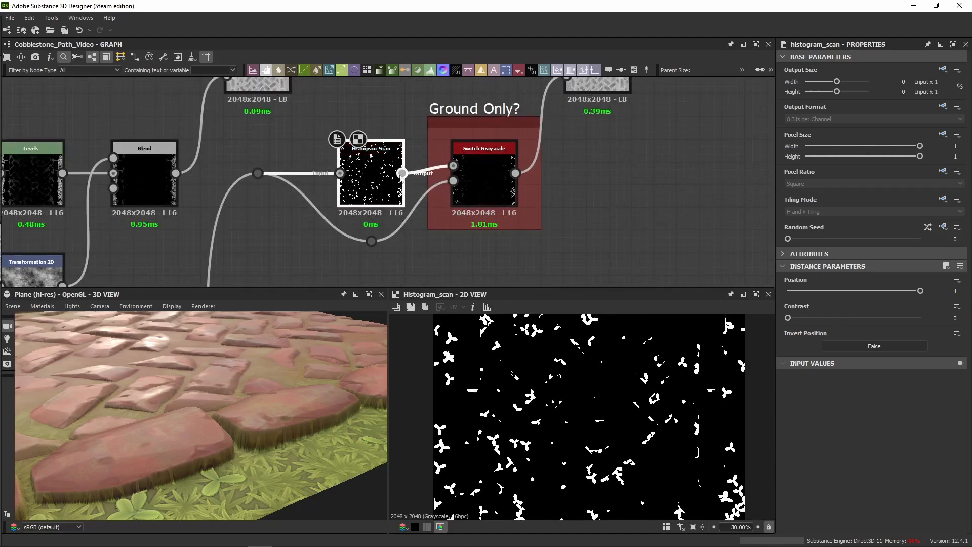
double_click(490, 167)
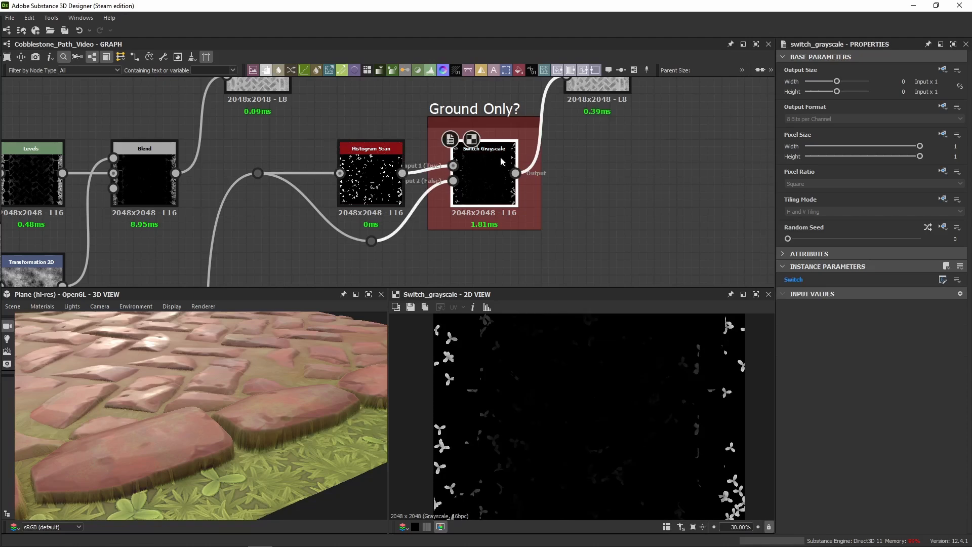
middle_drag(488, 160, 429, 203)
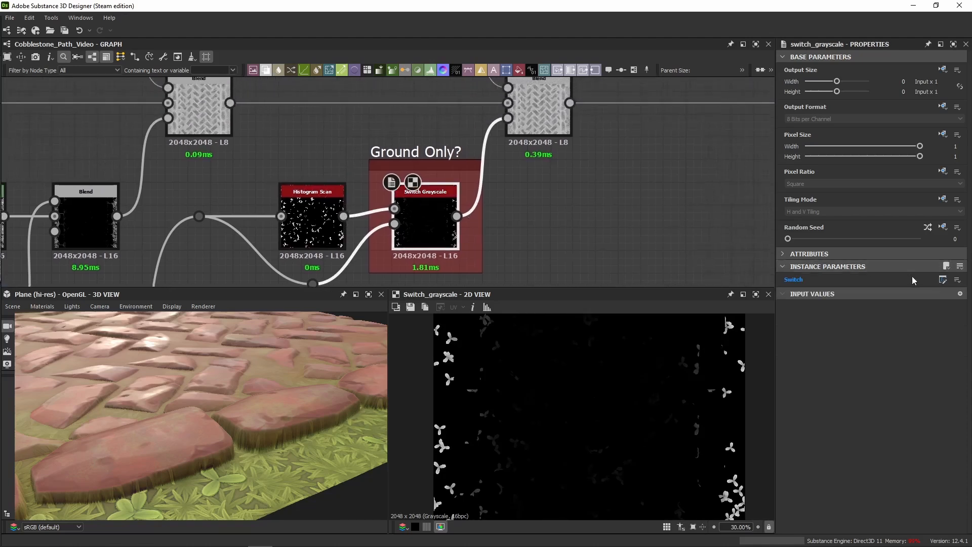
click(957, 279)
click(543, 182)
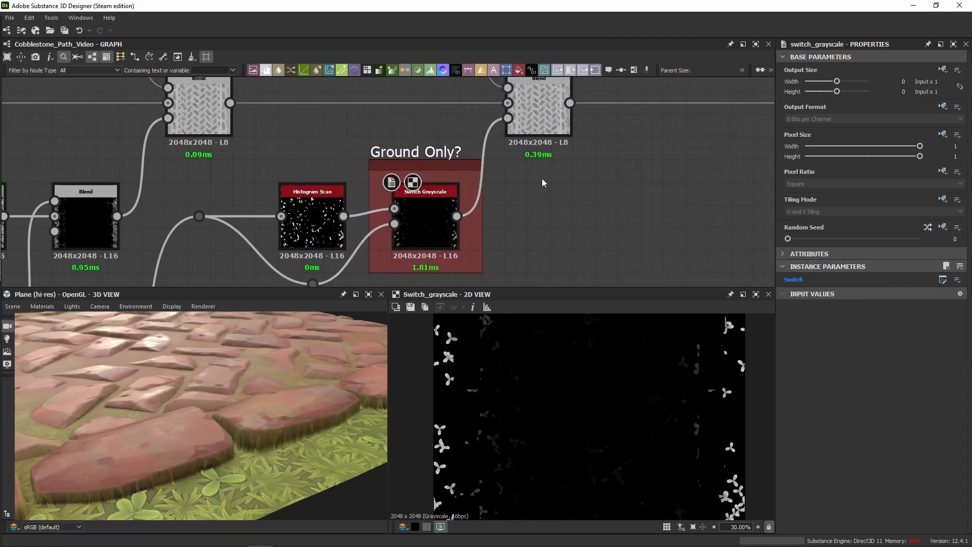
Review the last Copy Blend together with the output value of its foreground Uniform Color
middle_drag(542, 183, 523, 242)
middle_drag(410, 140, 408, 197)
middle_drag(396, 161, 386, 135)
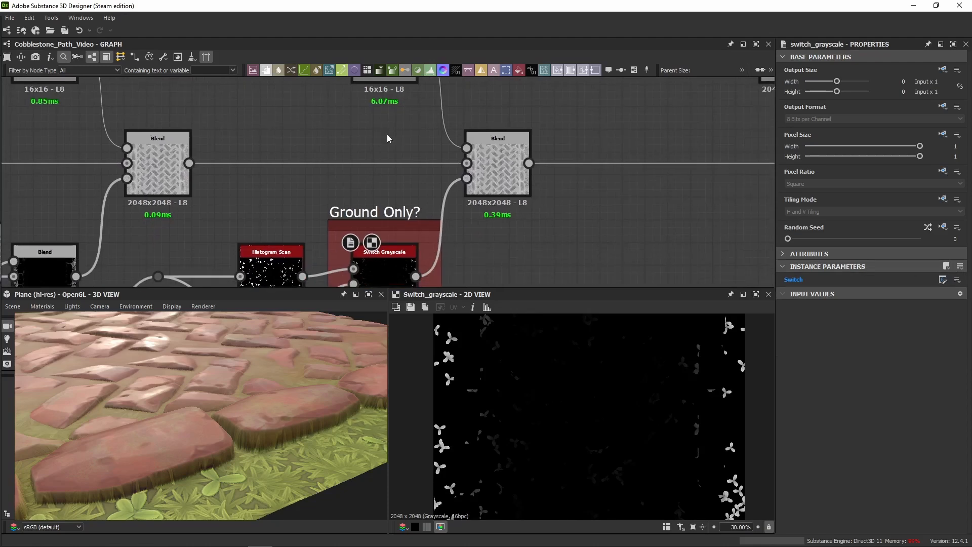
double_click(501, 161)
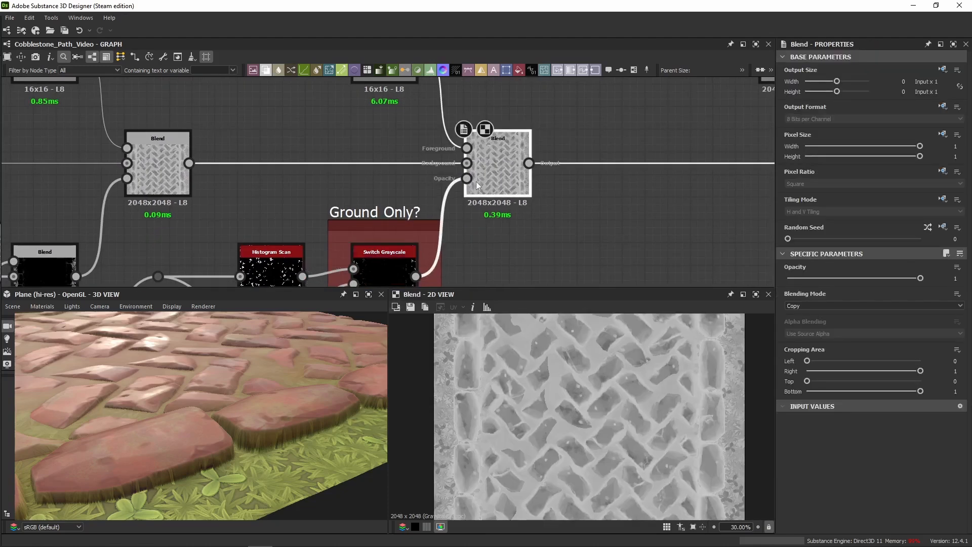
middle_drag(490, 175, 515, 237)
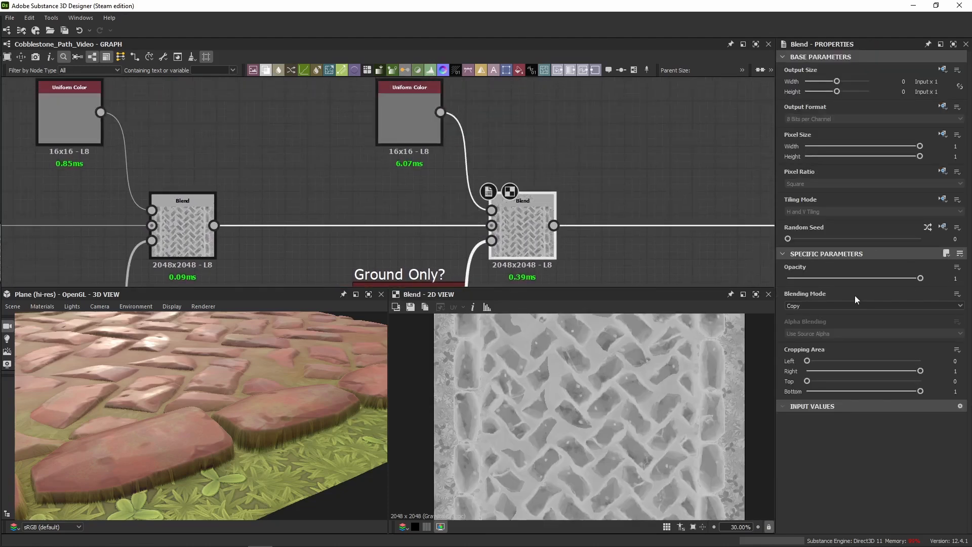
double_click(398, 110)
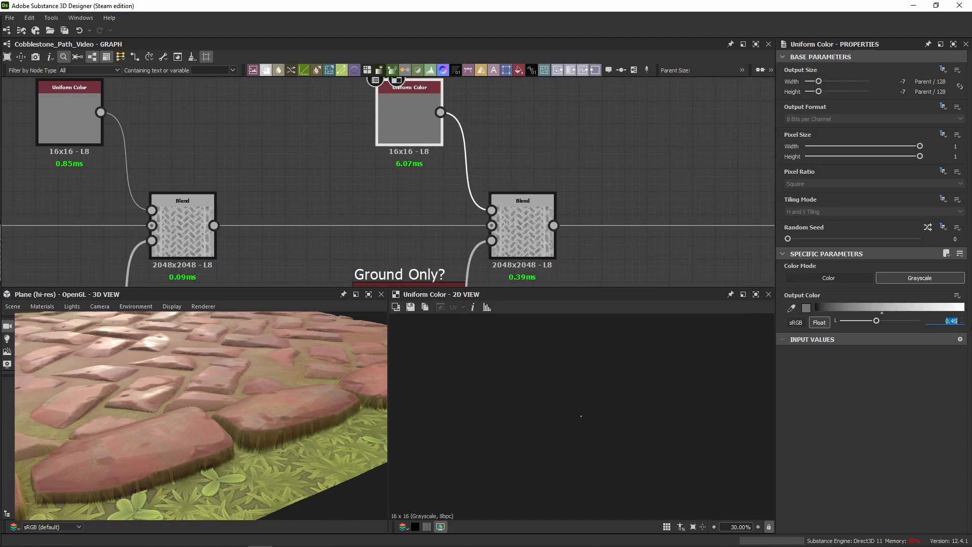
double_click(529, 221)
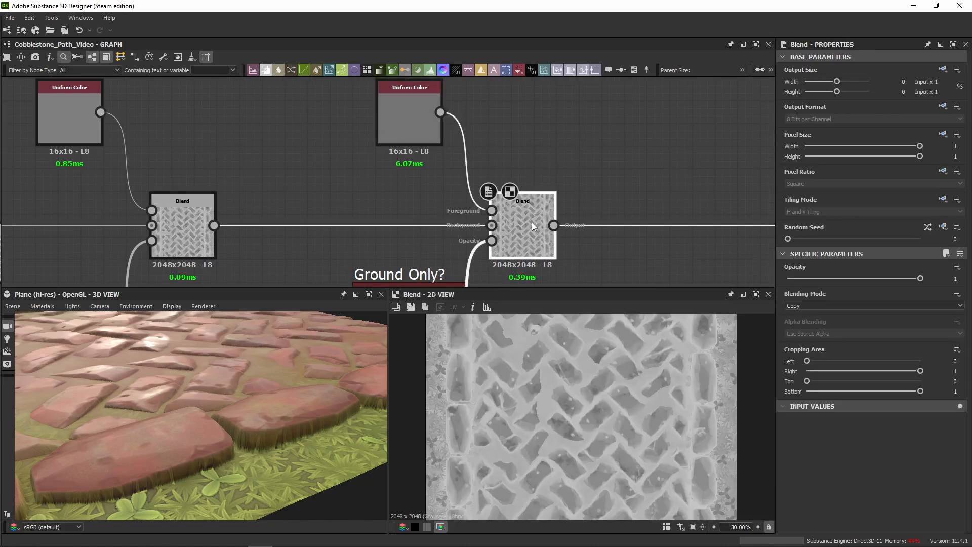
Toggle the last Copy Blend off and on to compare its effect on the plants in the roughness map
scroll(482, 366, up, 10)
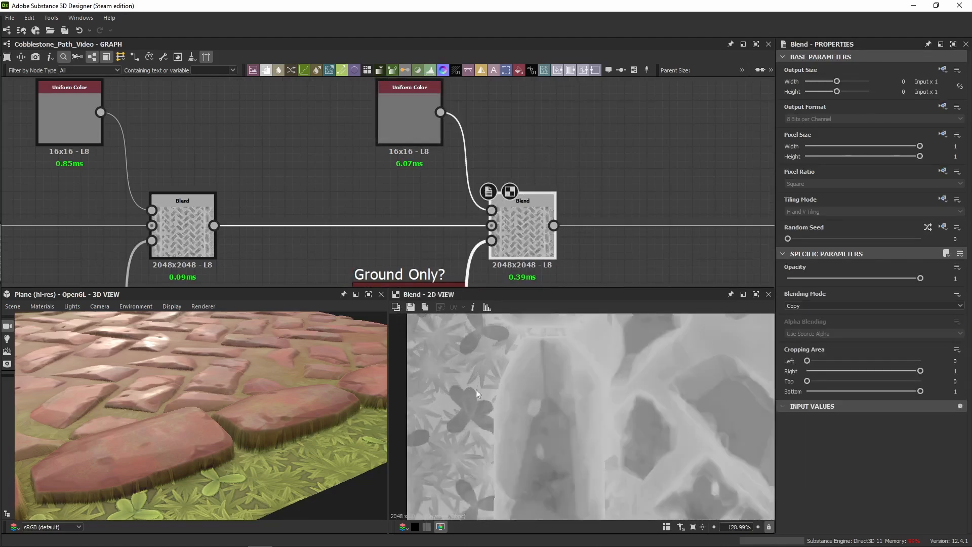
scroll(507, 401, up, 2)
key(shift+d)
key(shift+d)
key(shift+d)
key(shift+d)
key(shift+d)
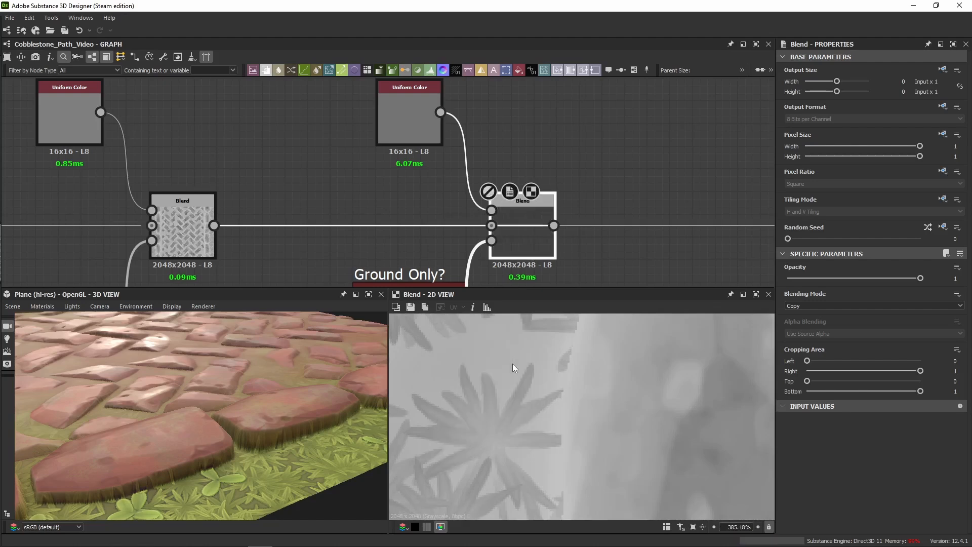
key(shift+d)
key(shift+d)
key(shift+d)
Move the roughness output and the unconnected Uniform Color farther from the last Blend to make room for more nodes
scroll(392, 172, down, 4)
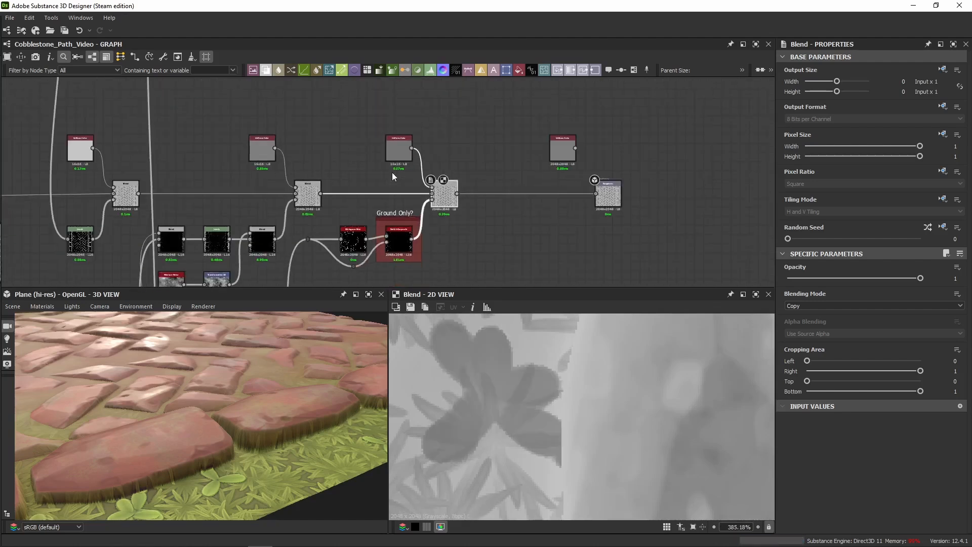
scroll(471, 200, down, 1)
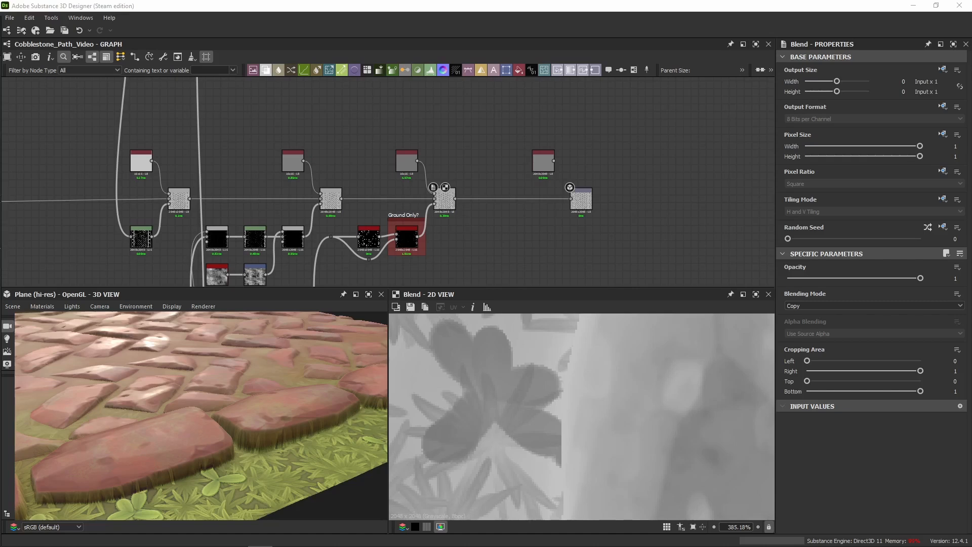
scroll(354, 152, down, 5)
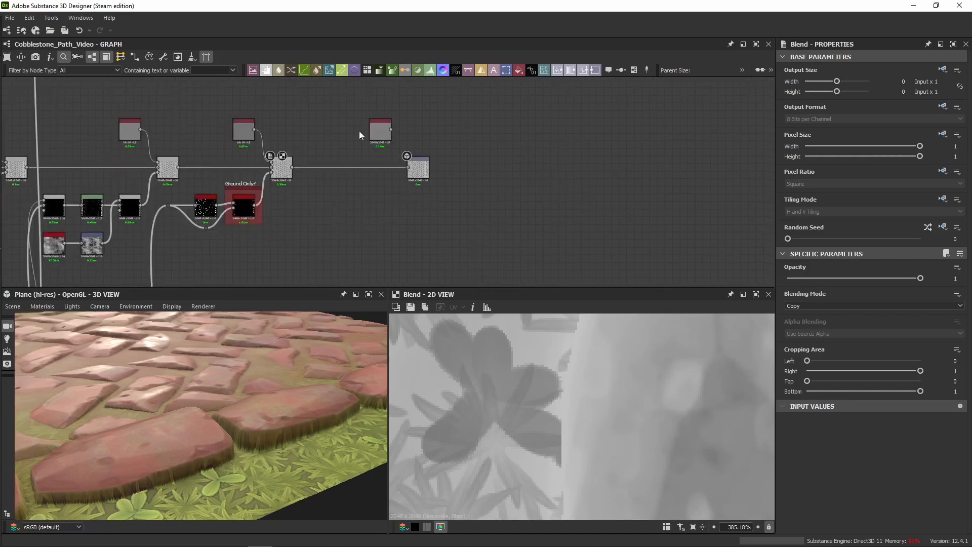
scroll(340, 203, up, 2)
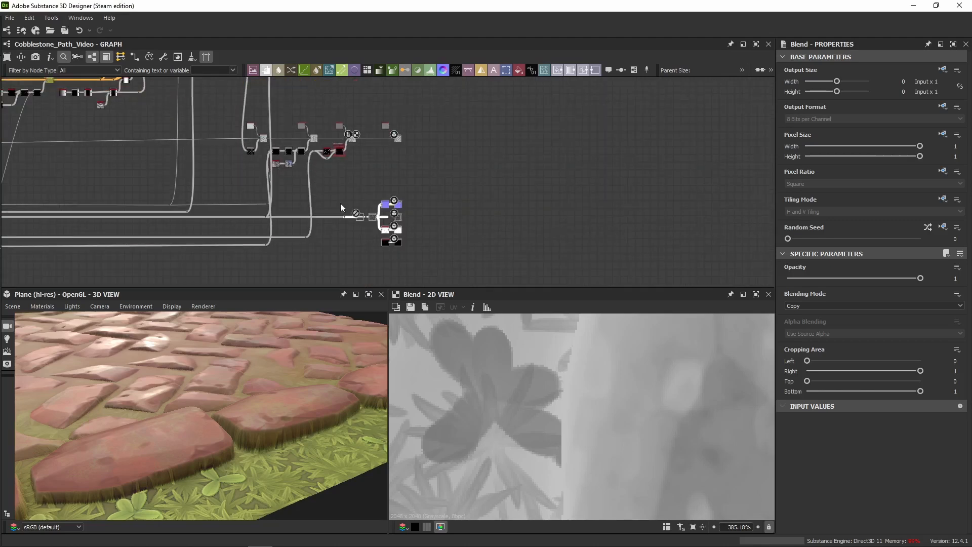
scroll(416, 237, up, 3)
drag(318, 147, 483, 285)
scroll(435, 129, down, 4)
middle_drag(434, 100, 408, 194)
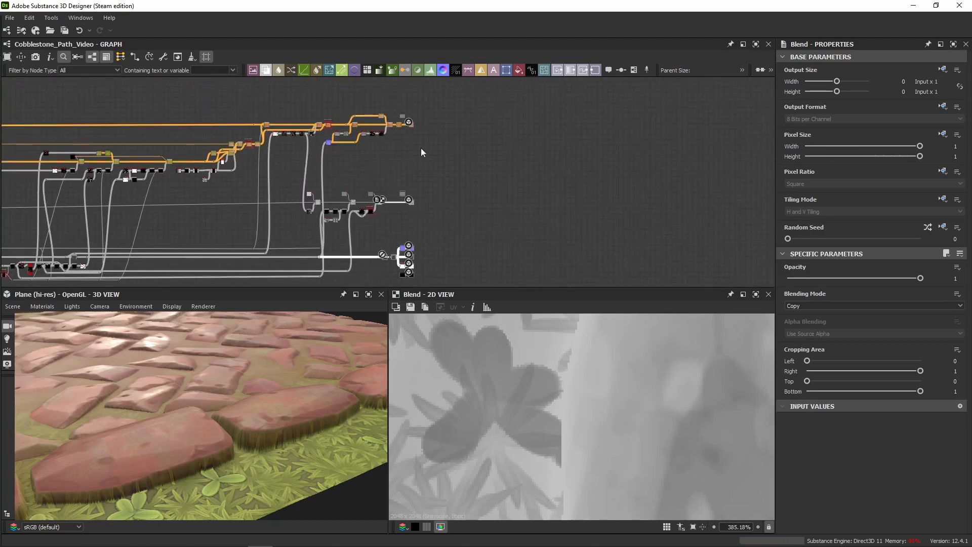
scroll(405, 150, up, 1)
scroll(400, 146, up, 2)
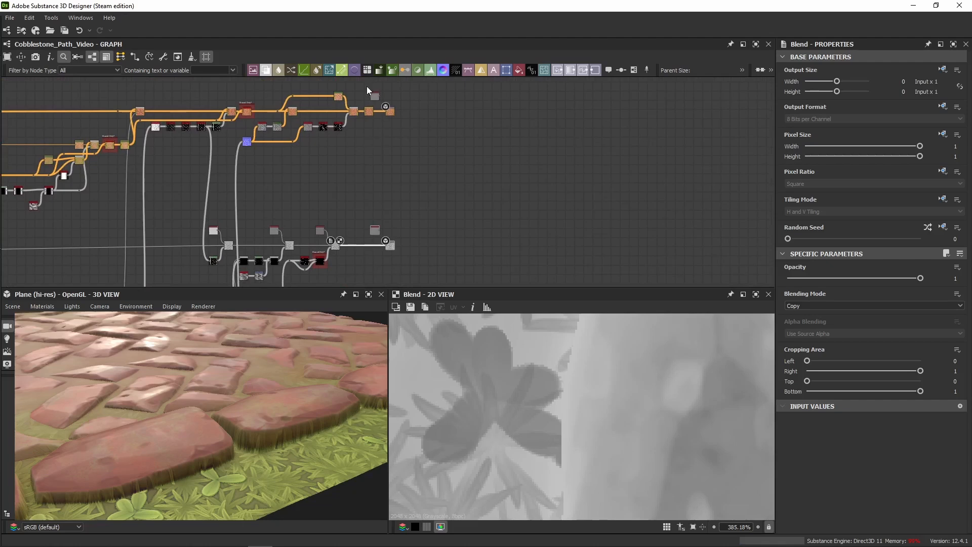
scroll(390, 192, up, 2)
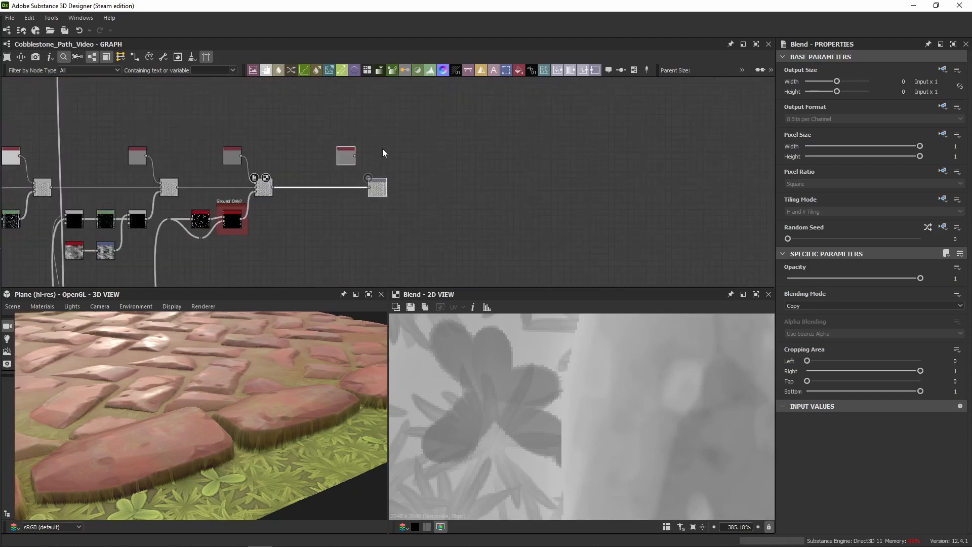
drag(383, 195, 593, 195)
click(432, 213)
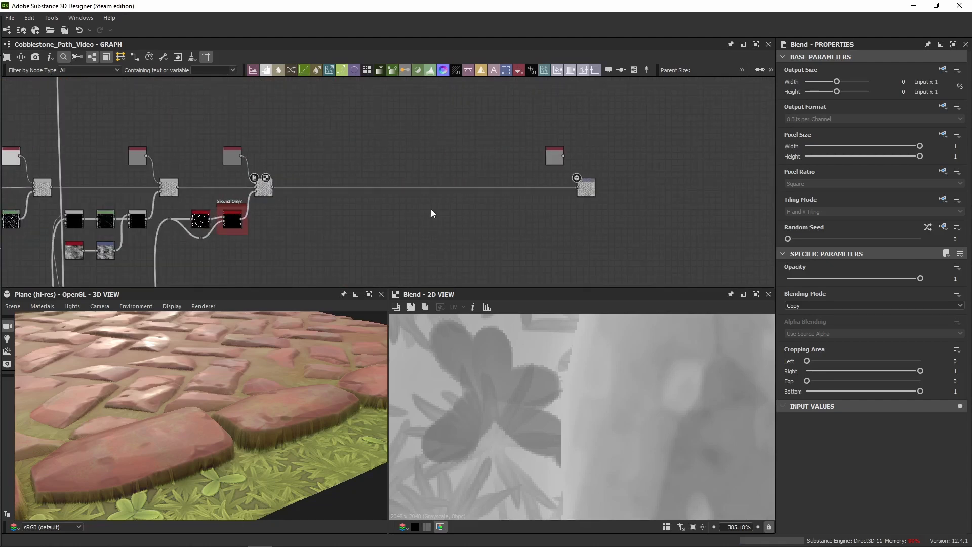
Paste the copied Uniform Color, two Blends, Transformation 2D and Dot, and position them between the last Blend and the roughness output
key(ctrl+v)
scroll(332, 208, up, 3)
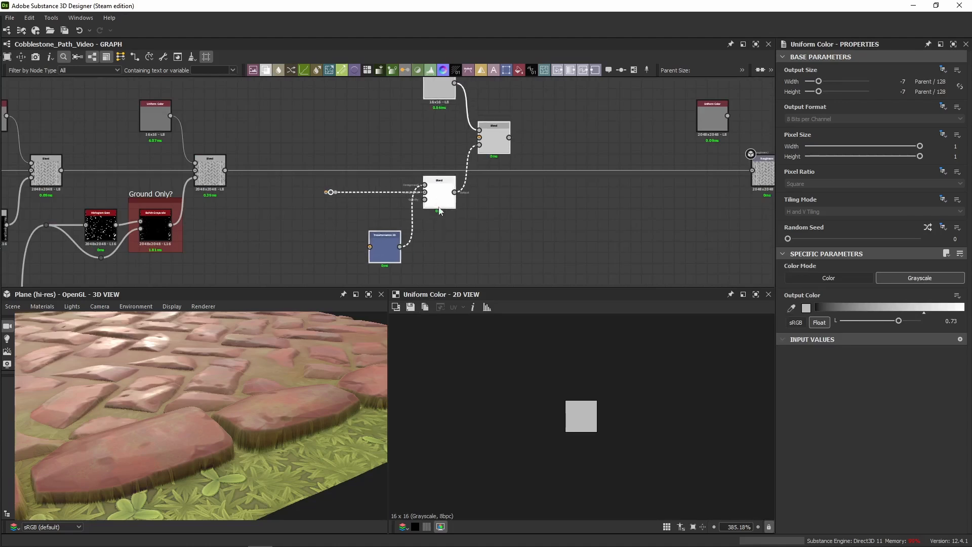
drag(384, 233, 372, 233)
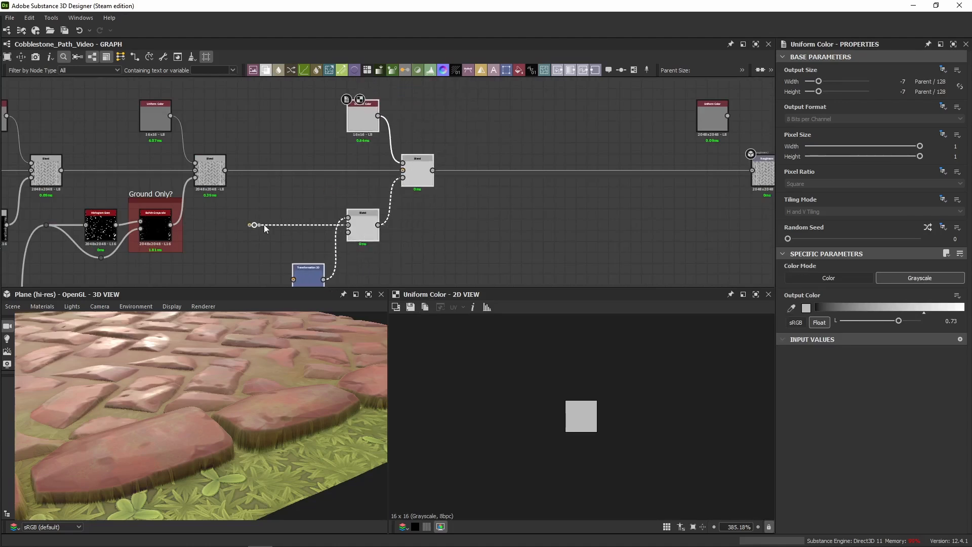
middle_drag(265, 228, 336, 192)
drag(376, 240, 337, 243)
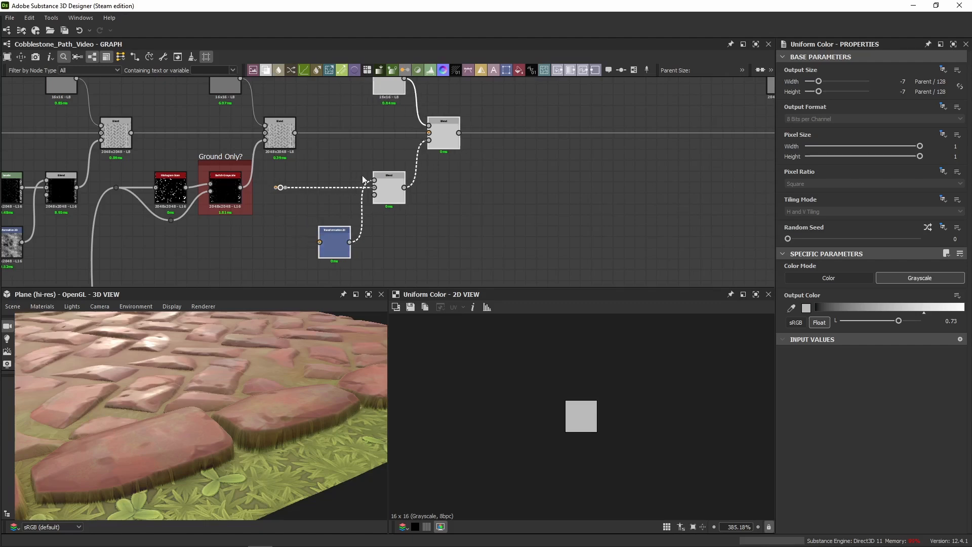
Wire the pasted Copy Blend into the roughness chain, with the previous Blend as background and its result feeding the roughness output
middle_drag(344, 144, 343, 183)
drag(295, 172, 440, 176)
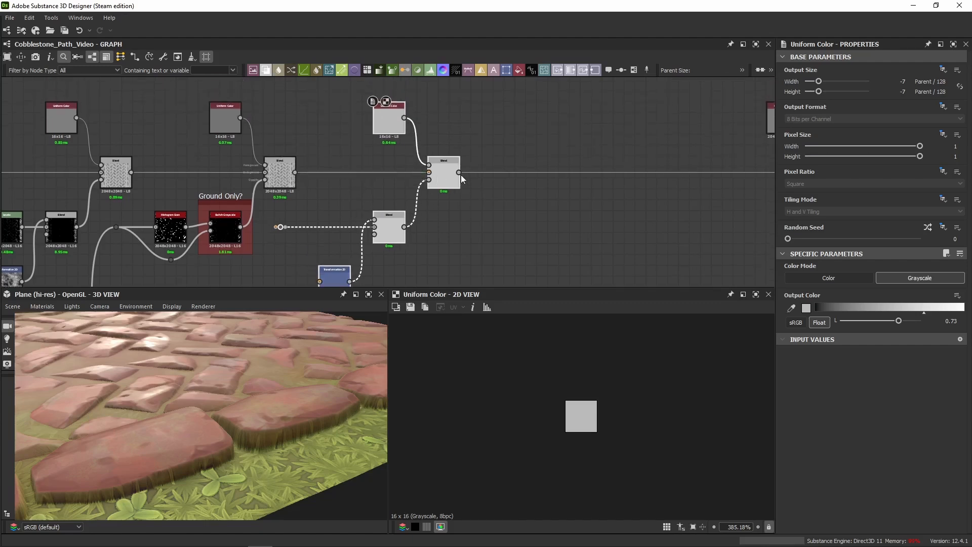
drag(658, 184, 460, 172)
middle_drag(376, 182, 617, 193)
middle_drag(182, 199, 254, 169)
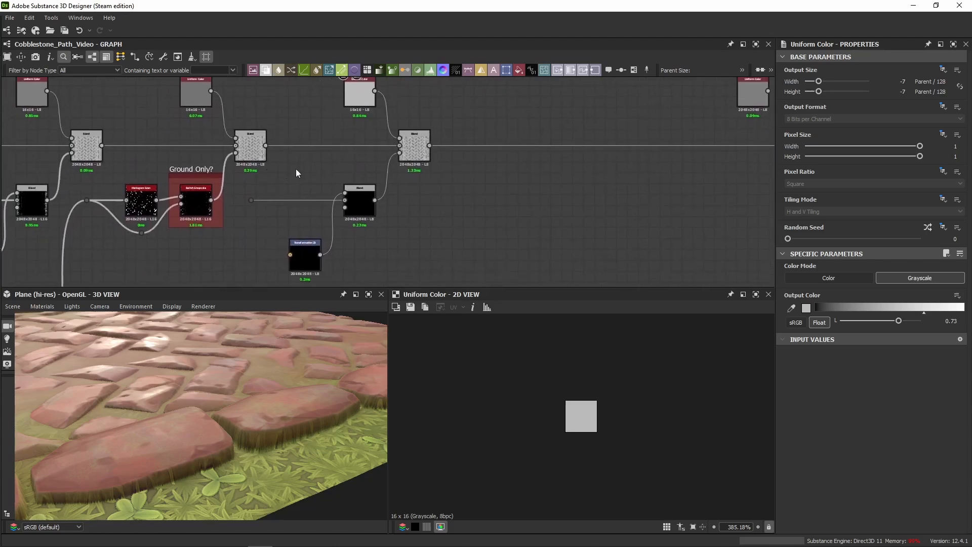
Branch a link off the mask Dot that feeds the Histogram Scan and place a new Dot along it
click(250, 202)
drag(238, 225, 237, 226)
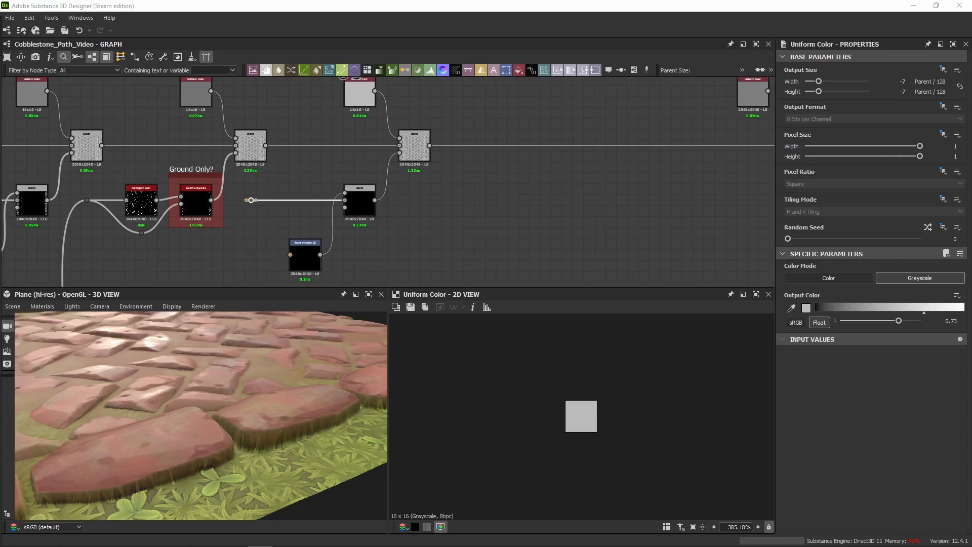
middle_drag(344, 206, 446, 141)
scroll(491, 169, down, 5)
middle_drag(403, 229, 288, 161)
click(283, 119)
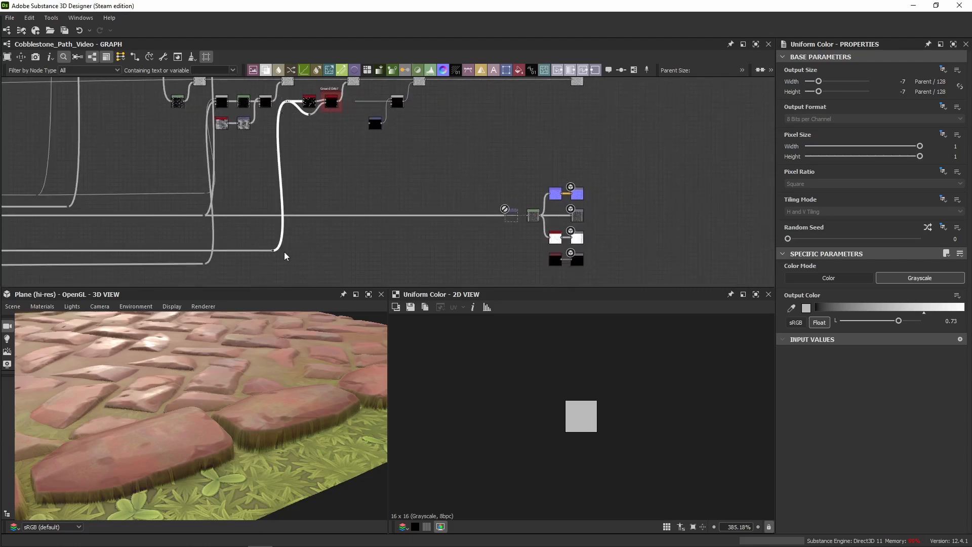
scroll(275, 251, up, 3)
drag(274, 249, 459, 253)
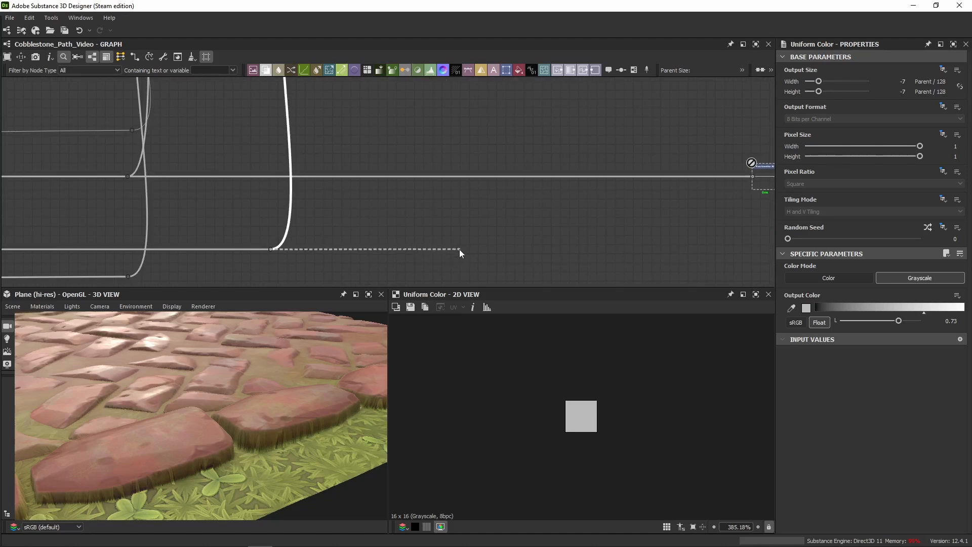
alt+click(458, 249)
Connect the branched mask link to the pasted Dot feeding the Subtract Blend, and reposition that Dot
scroll(476, 167, down, 4)
middle_drag(476, 163, 466, 234)
scroll(454, 177, up, 4)
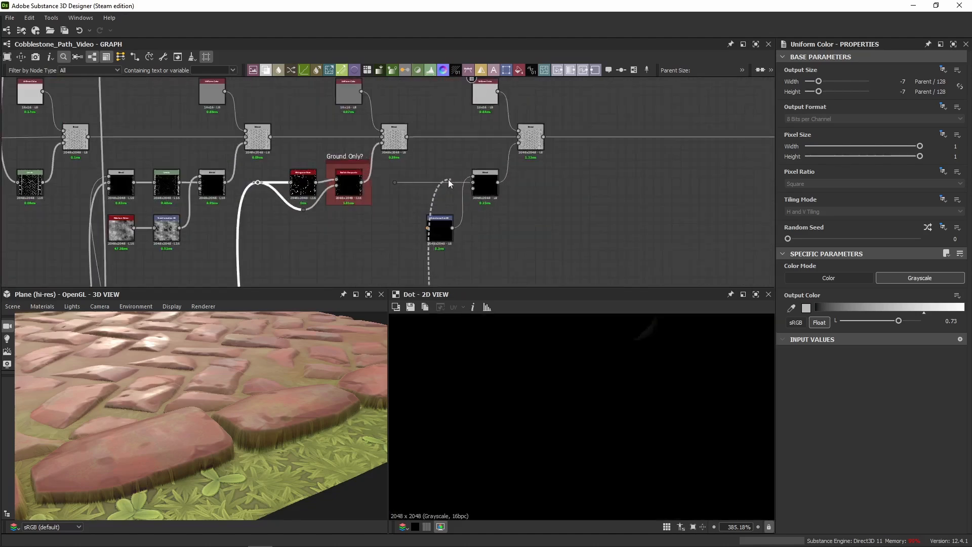
scroll(448, 179, up, 3)
click(356, 187)
drag(365, 175, 347, 207)
scroll(346, 209, down, 5)
middle_drag(346, 215, 344, 143)
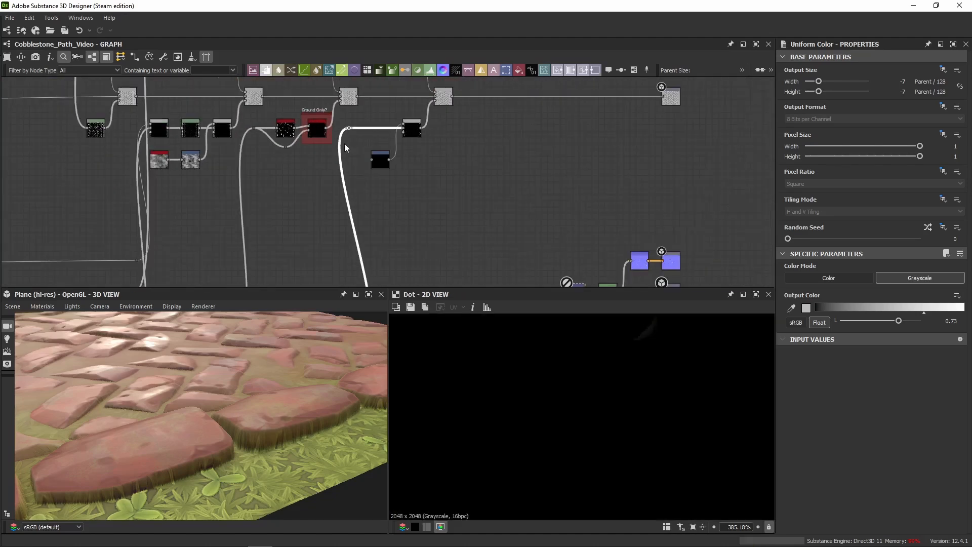
Connect the existing noise Transformation 2D to the pasted Transformation 2D and preview the result
scroll(393, 134, up, 3)
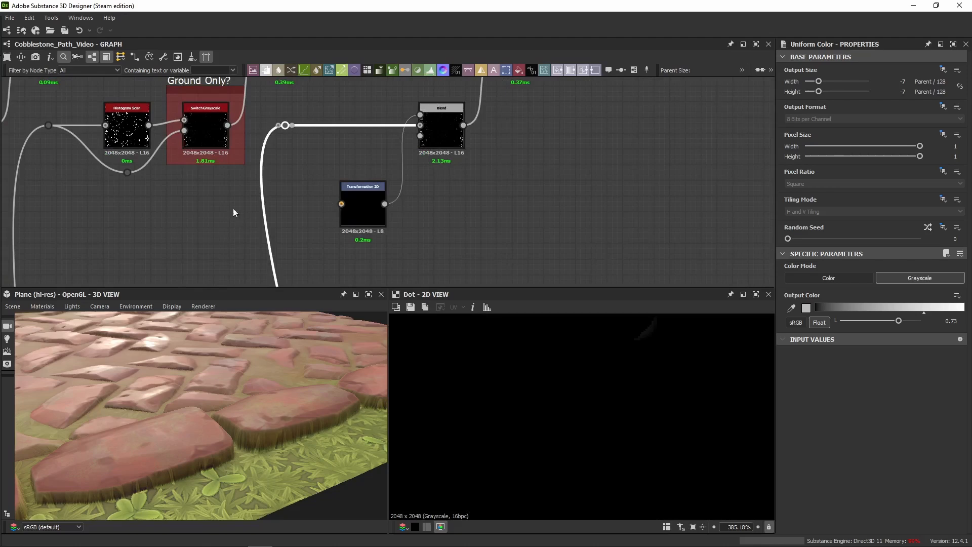
middle_drag(233, 209, 414, 198)
middle_drag(116, 199, 204, 190)
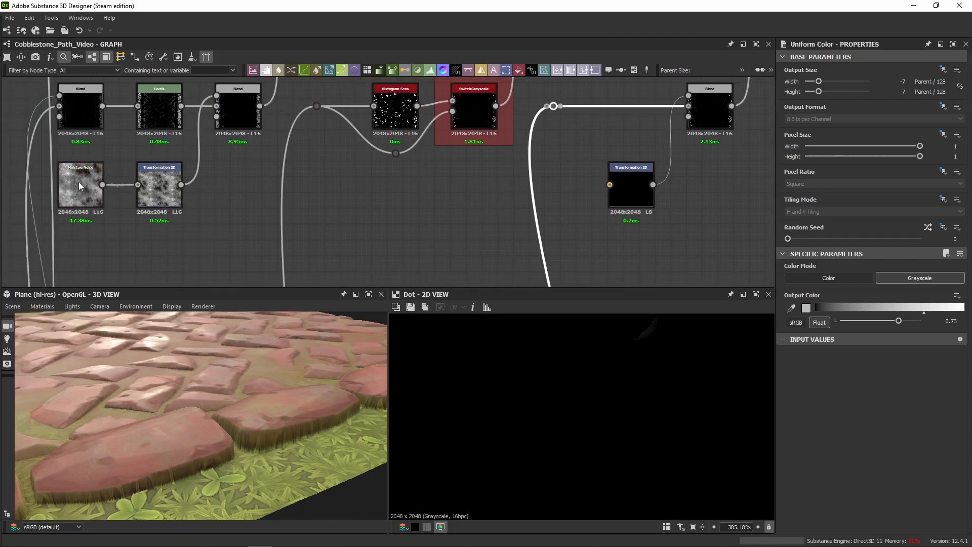
drag(180, 185, 627, 183)
double_click(621, 187)
Check the pasted Transformation 2D's matrix values and preview the Subtract Blend that it feeds
middle_drag(620, 187, 513, 185)
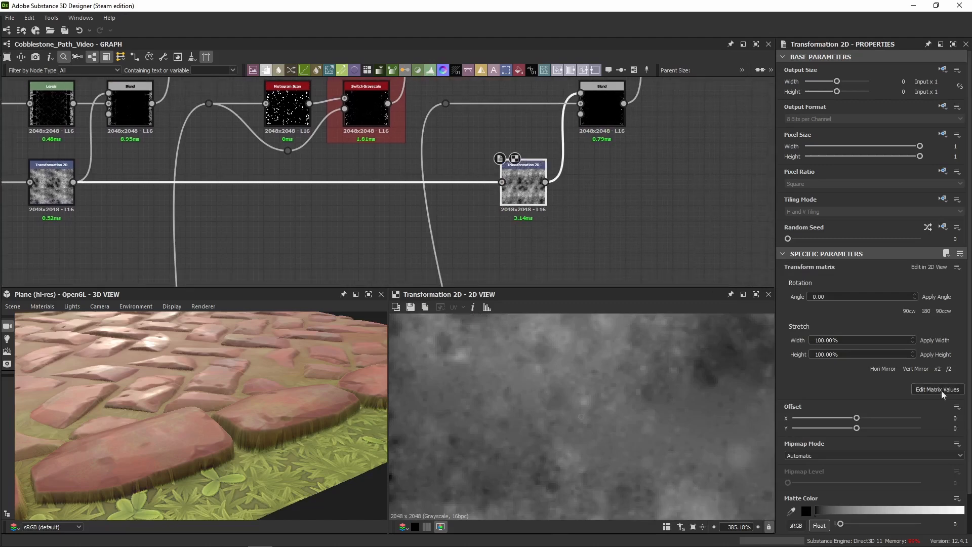
click(930, 387)
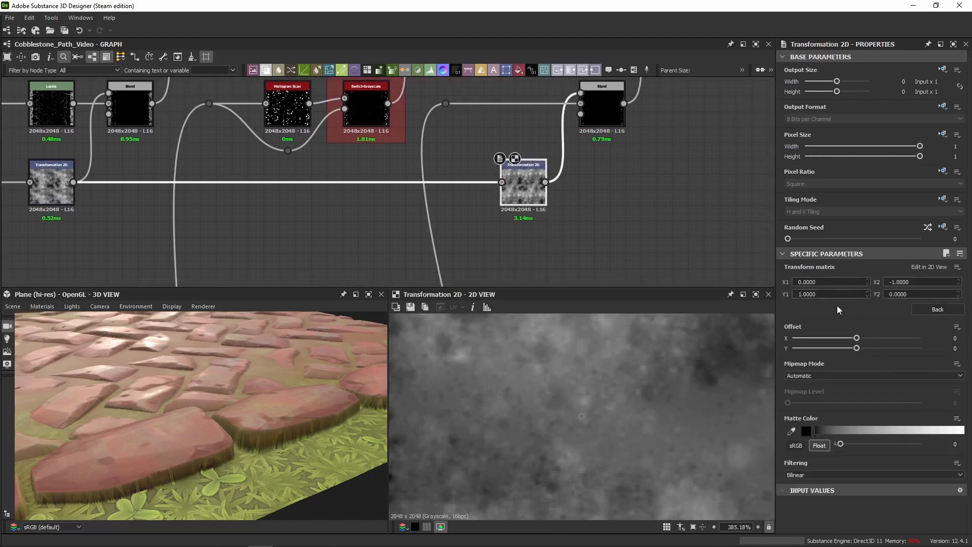
click(937, 310)
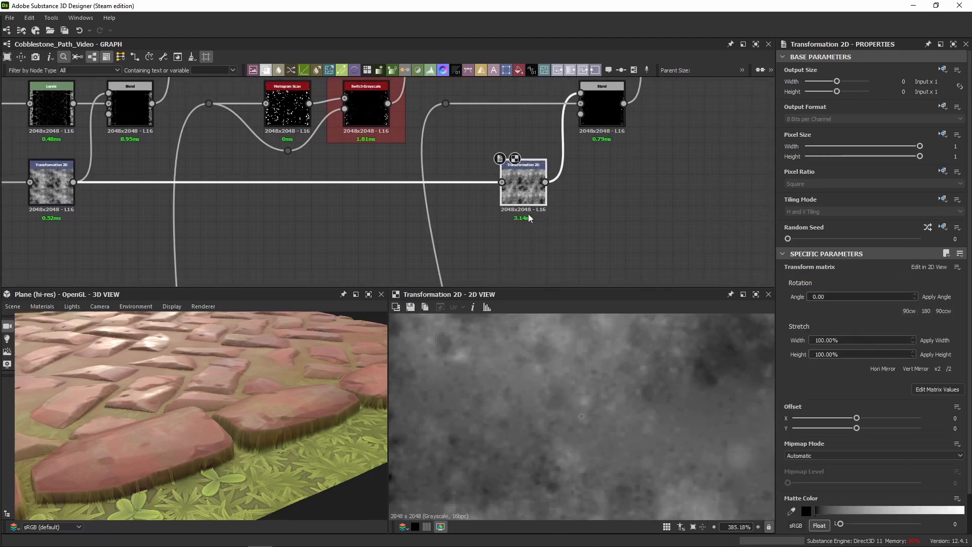
middle_drag(591, 189, 490, 239)
click(490, 237)
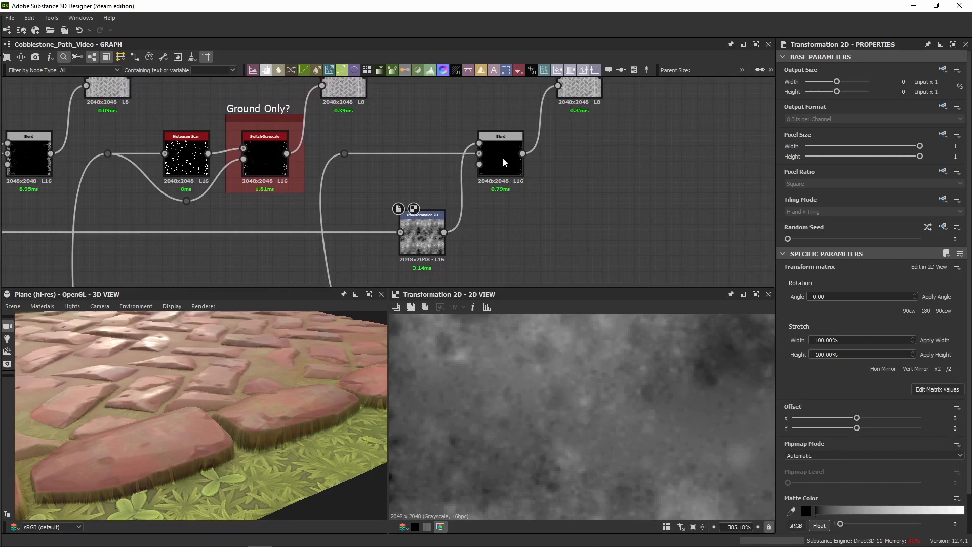
click(504, 162)
middle_drag(554, 202, 502, 232)
scroll(502, 232, down, 1)
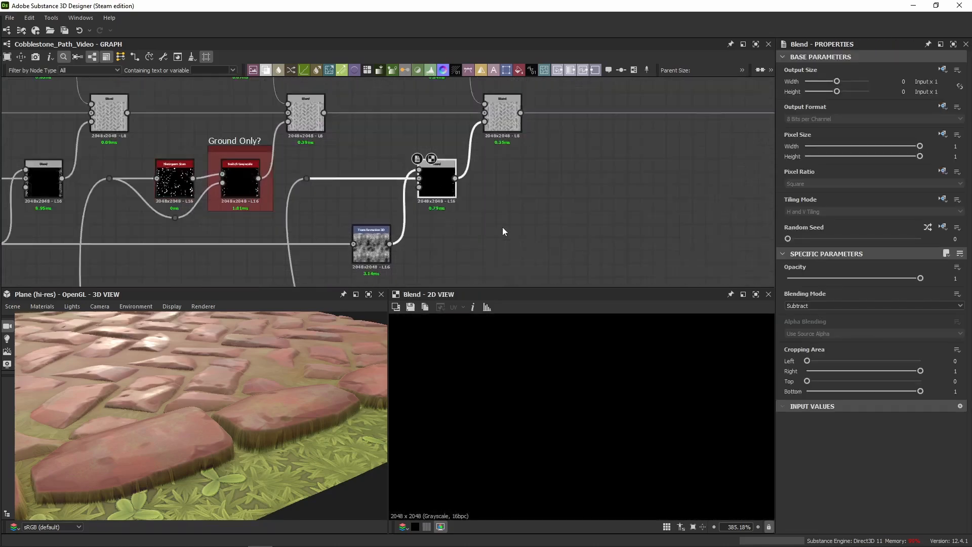
scroll(502, 232, down, 2)
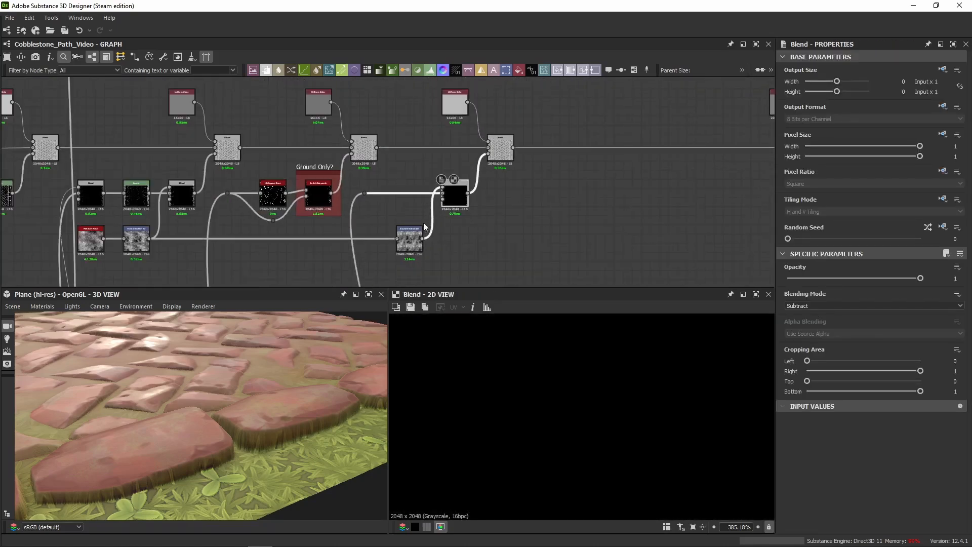
Preview the pasted Copy Blend and examine the stones, grass and plants in the roughness map
click(489, 155)
scroll(627, 345, down, 10)
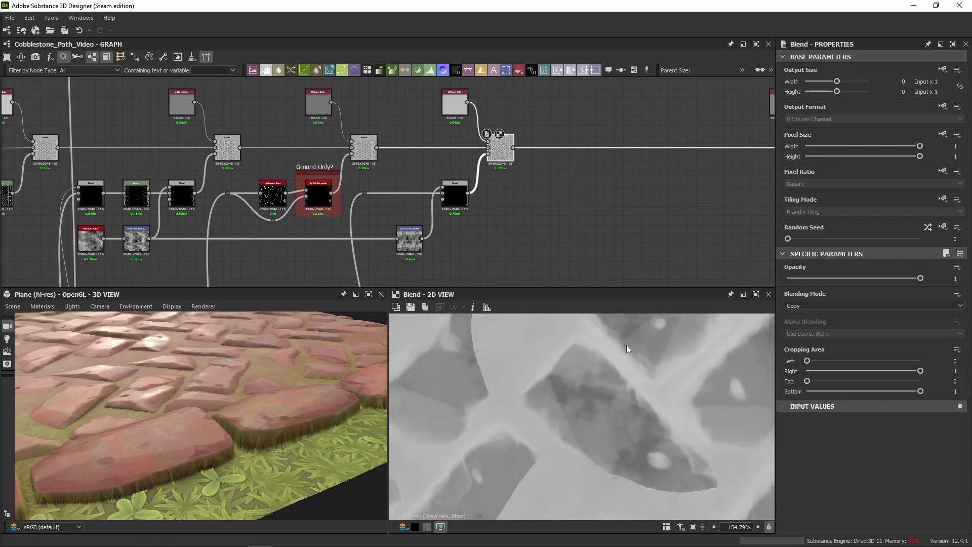
scroll(502, 371, up, 7)
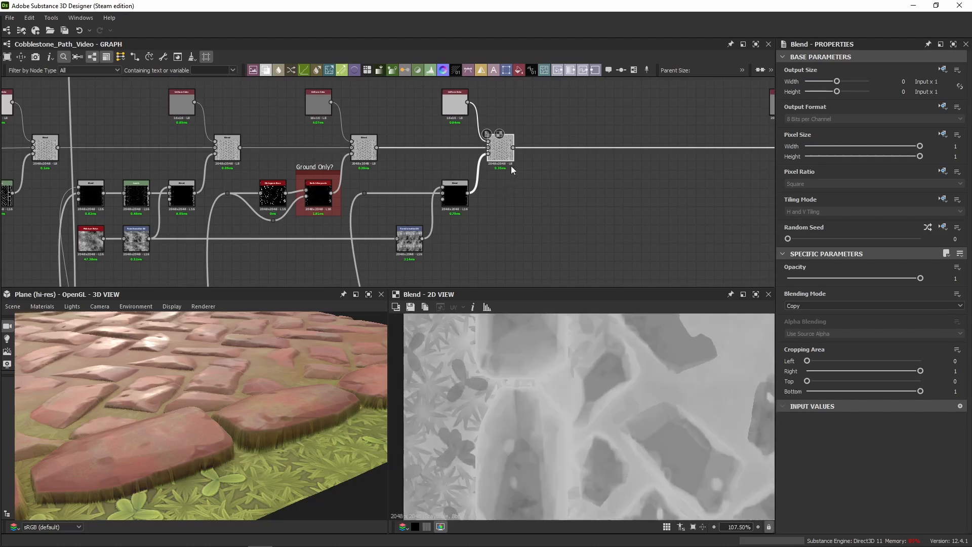
scroll(444, 400, up, 4)
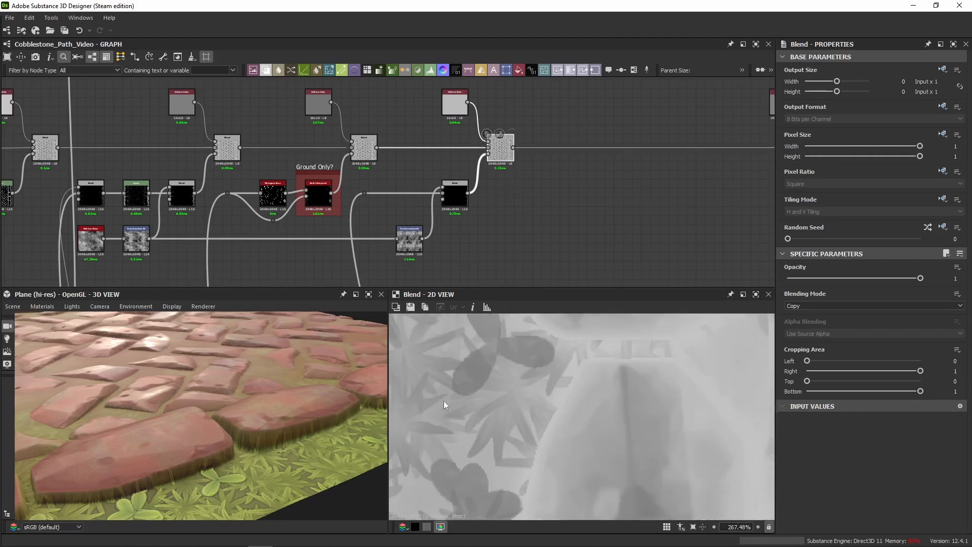
middle_drag(444, 400, 501, 416)
scroll(431, 265, up, 3)
Compare the pasted Transformation 2D's noise with the final Copy Blend's result and review the connected nodes
double_click(409, 242)
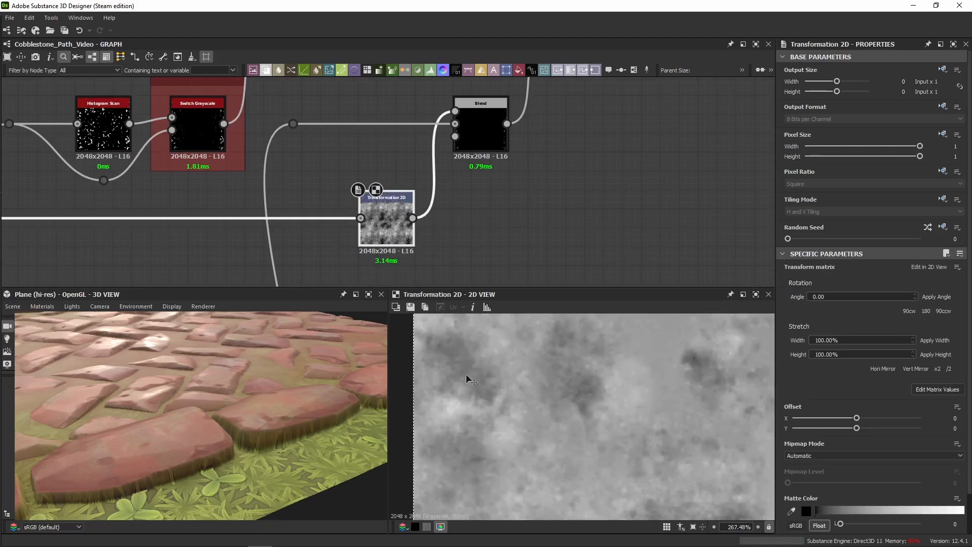
middle_drag(336, 189, 327, 269)
double_click(555, 130)
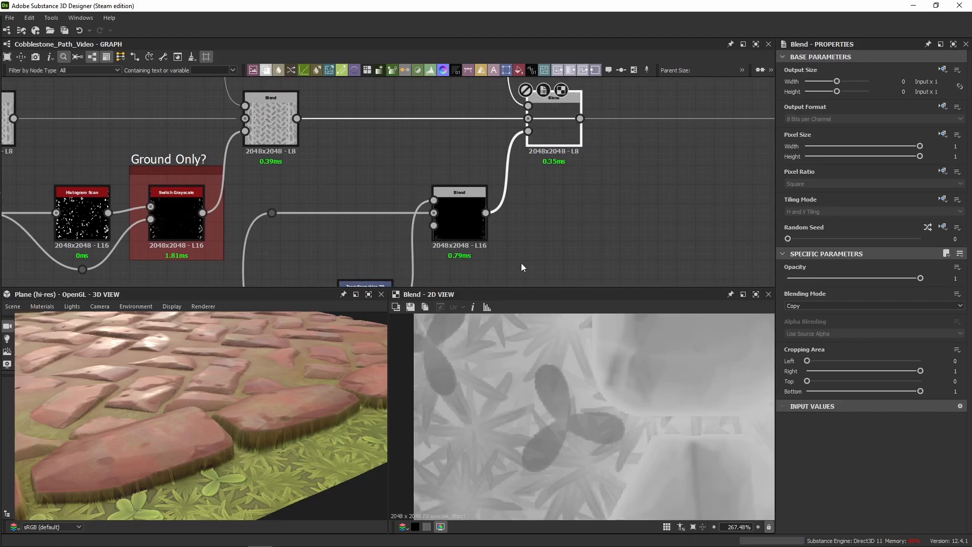
scroll(521, 262, down, 2)
scroll(519, 183, down, 2)
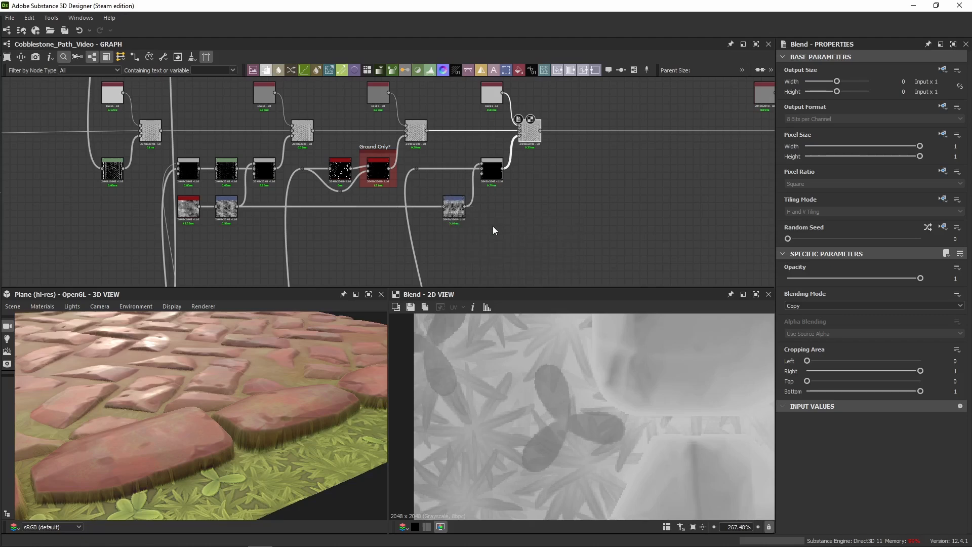
scroll(493, 225, up, 2)
middle_drag(402, 151, 387, 155)
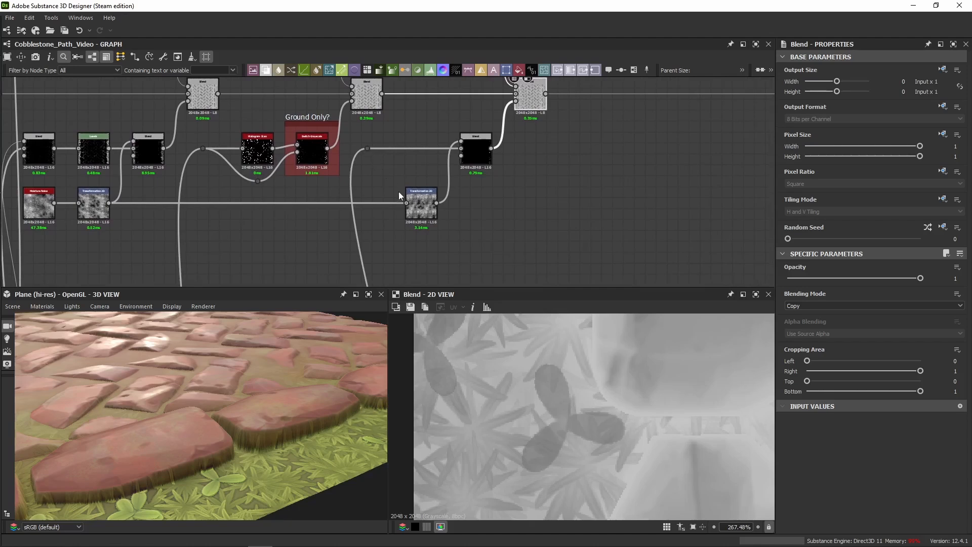
Compare the plant mask before and after the Subtract Blend, examining the leaves up close
double_click(476, 152)
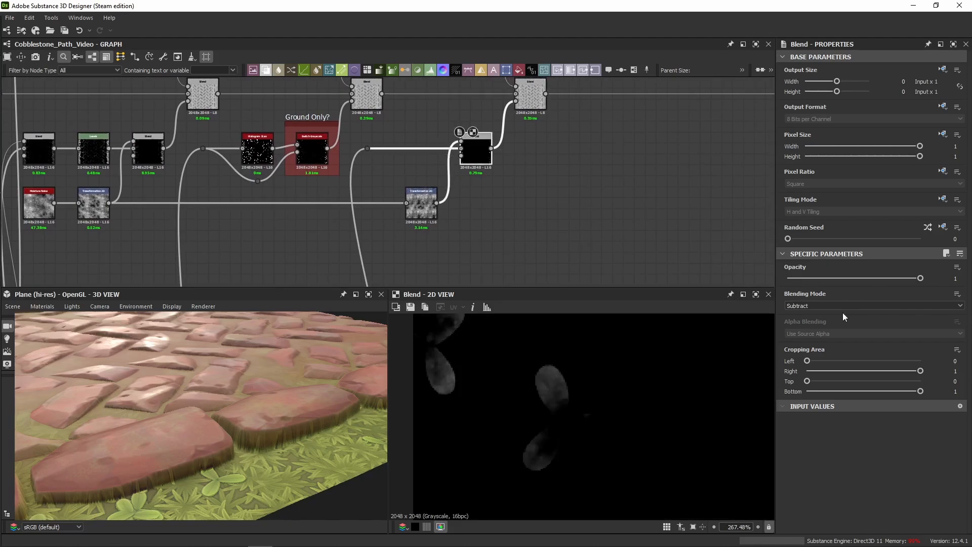
scroll(562, 395, up, 4)
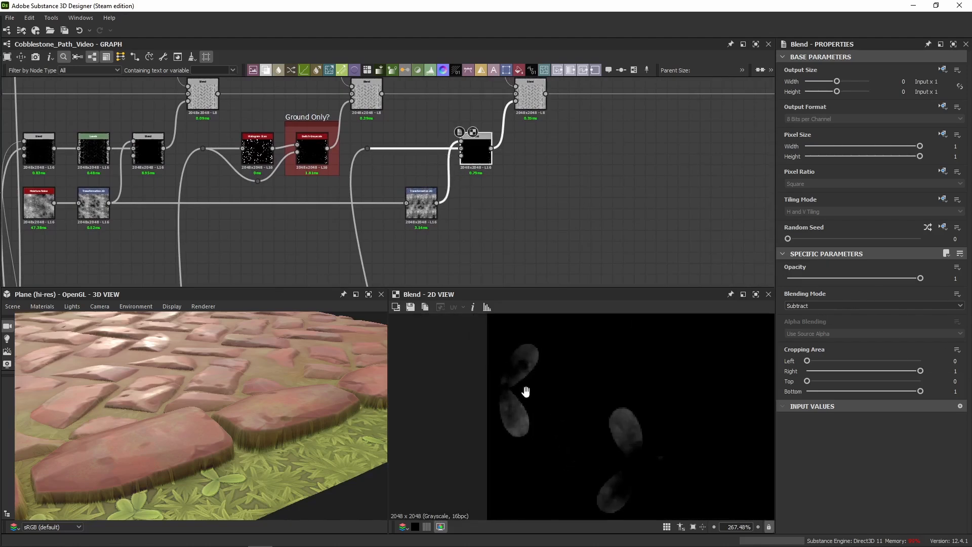
double_click(461, 149)
middle_drag(626, 431, 477, 319)
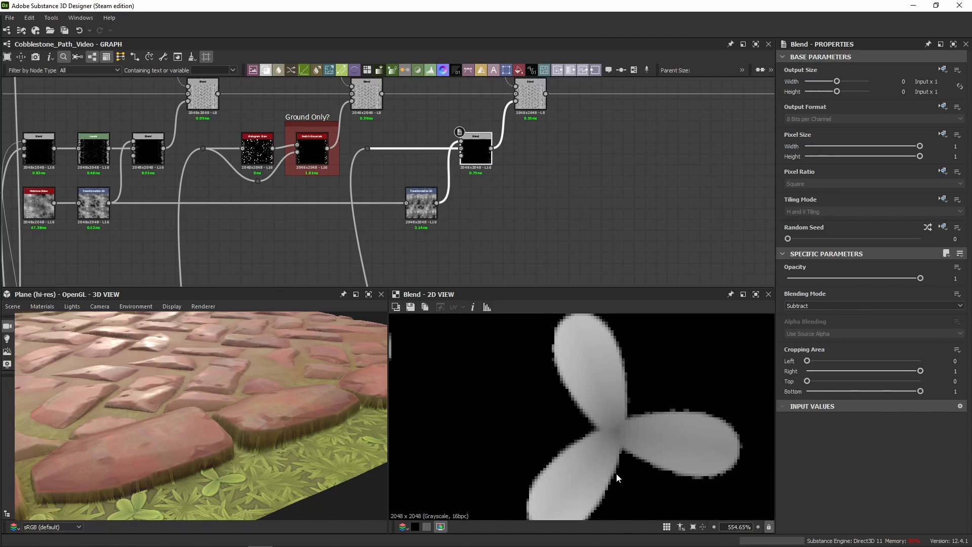
scroll(611, 417, down, 4)
scroll(513, 366, up, 4)
middle_drag(695, 410, 581, 352)
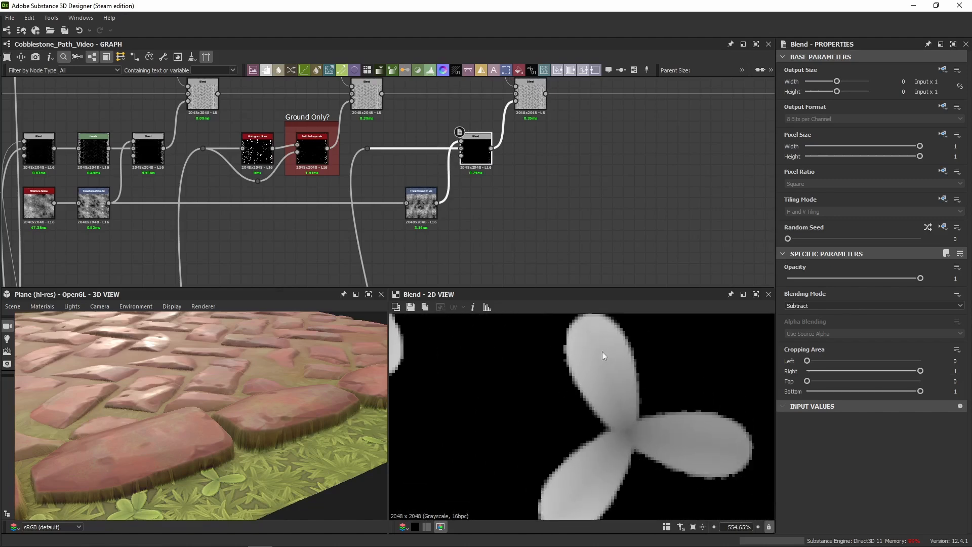
double_click(472, 151)
scroll(688, 430, down, 3)
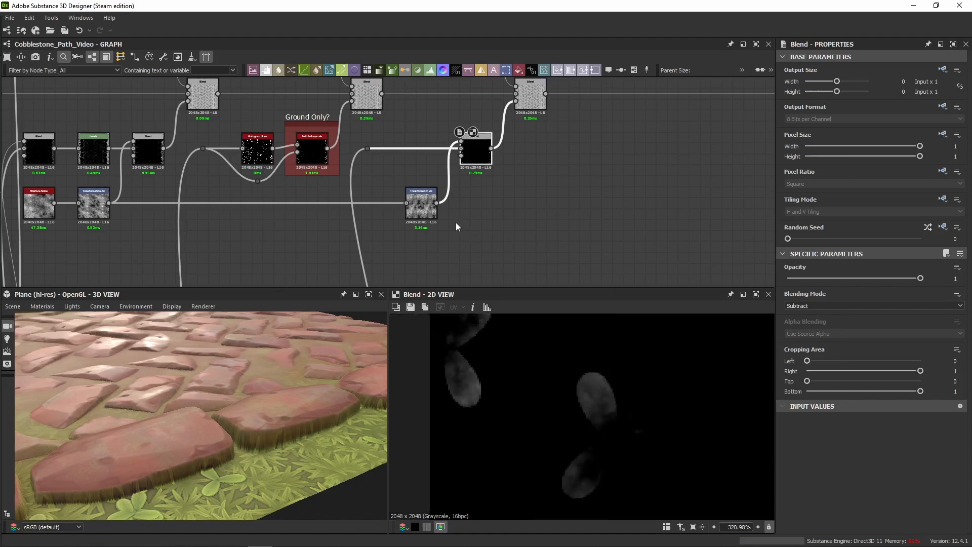
Preview the Transformation 2D noise against the Subtract Blend that it feeds
double_click(419, 206)
double_click(479, 161)
scroll(557, 405, down, 1)
scroll(506, 375, up, 3)
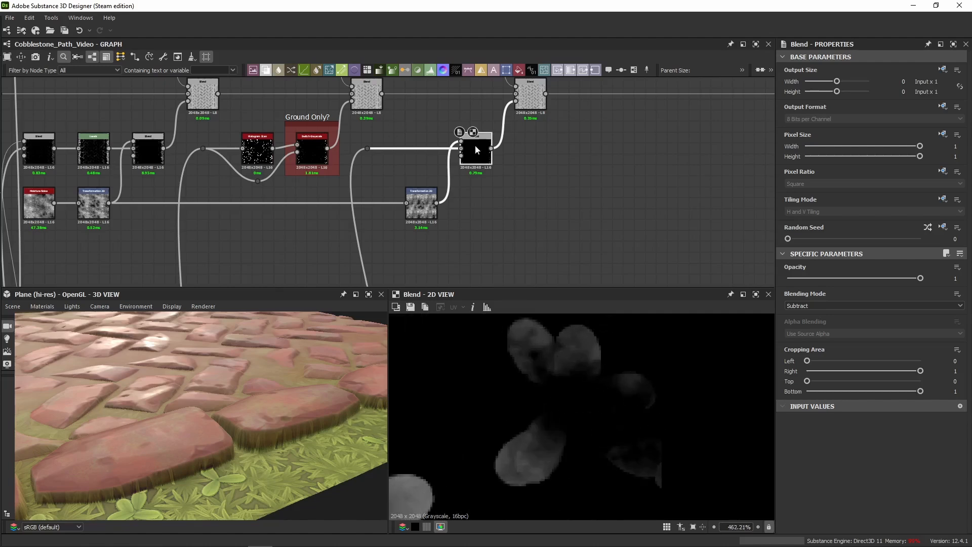
Preview the last Copy Blend and examine the stones, grass and plants across the roughness map
middle_drag(475, 144, 469, 206)
double_click(423, 222)
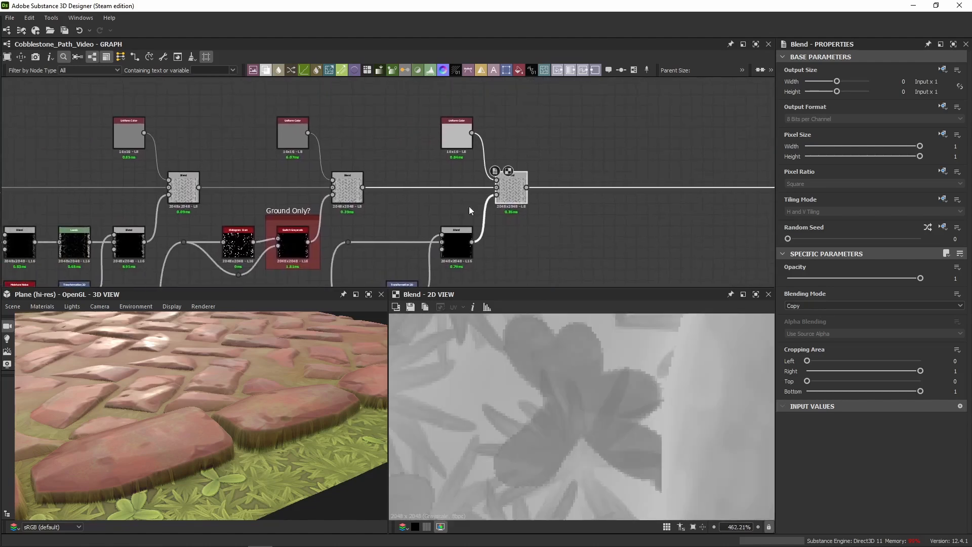
double_click(452, 135)
double_click(515, 196)
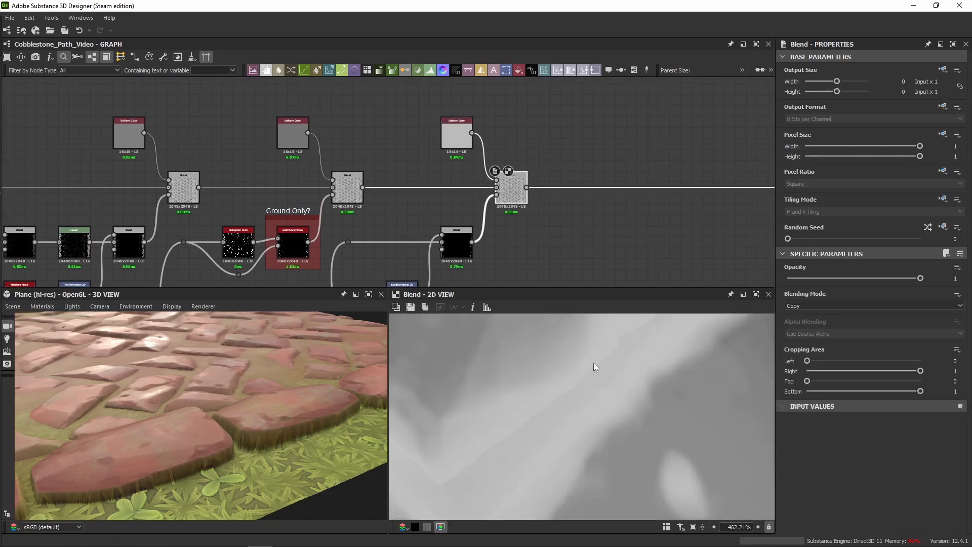
scroll(593, 363, down, 5)
middle_drag(510, 433, 737, 444)
Set the graph's Ground Only? preview parameter to True and inspect the final Blend's grass and plants in 2D and 3D
click(586, 232)
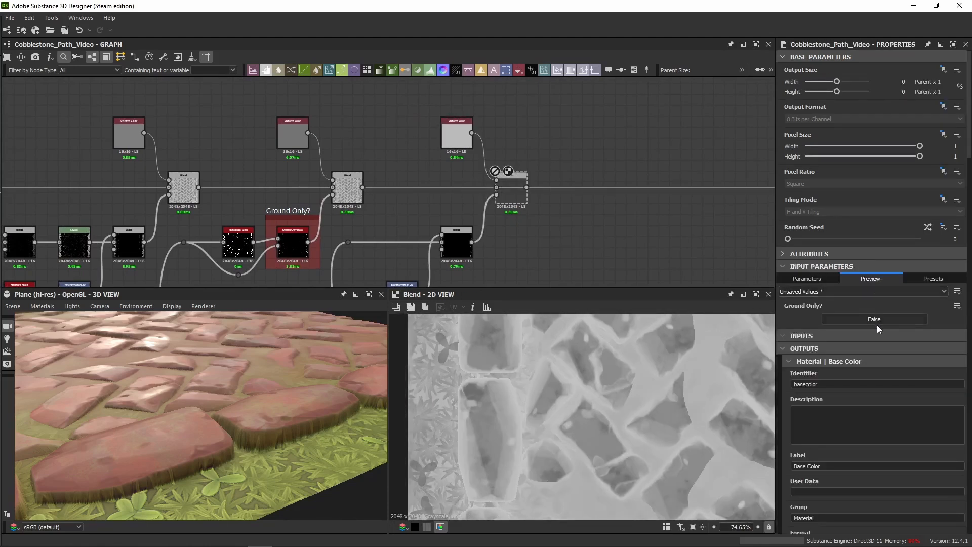
click(875, 320)
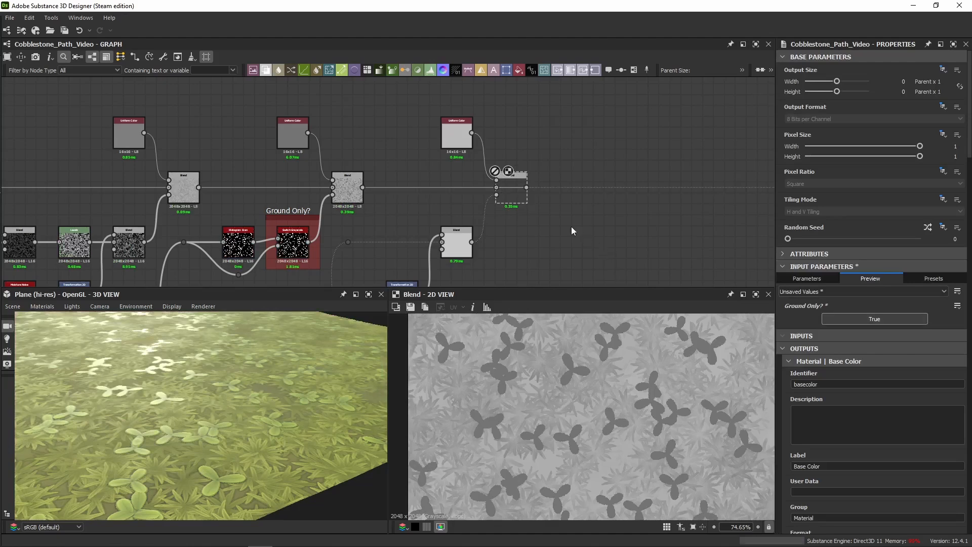
click(512, 195)
scroll(533, 348, up, 5)
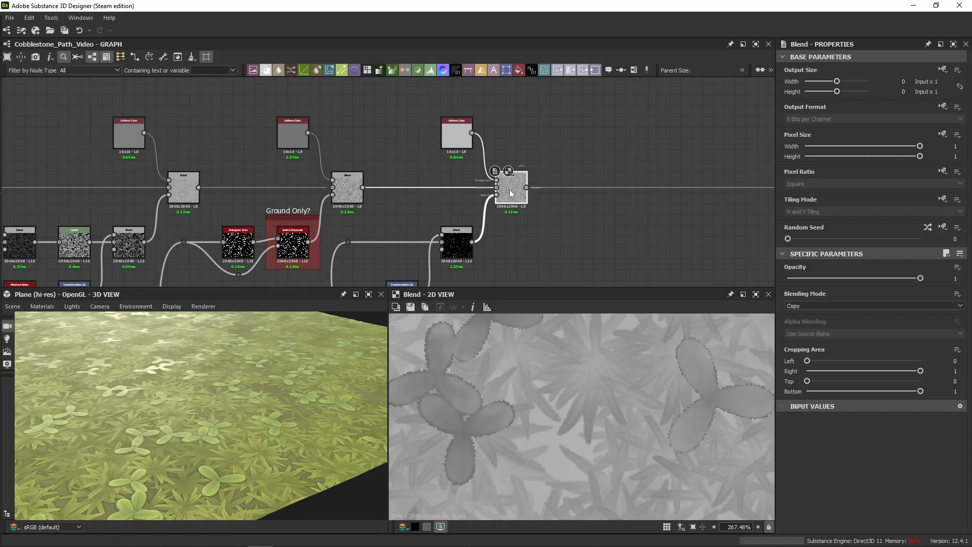
drag(310, 329, 217, 397)
scroll(272, 384, up, 6)
scroll(273, 384, down, 6)
scroll(213, 394, up, 3)
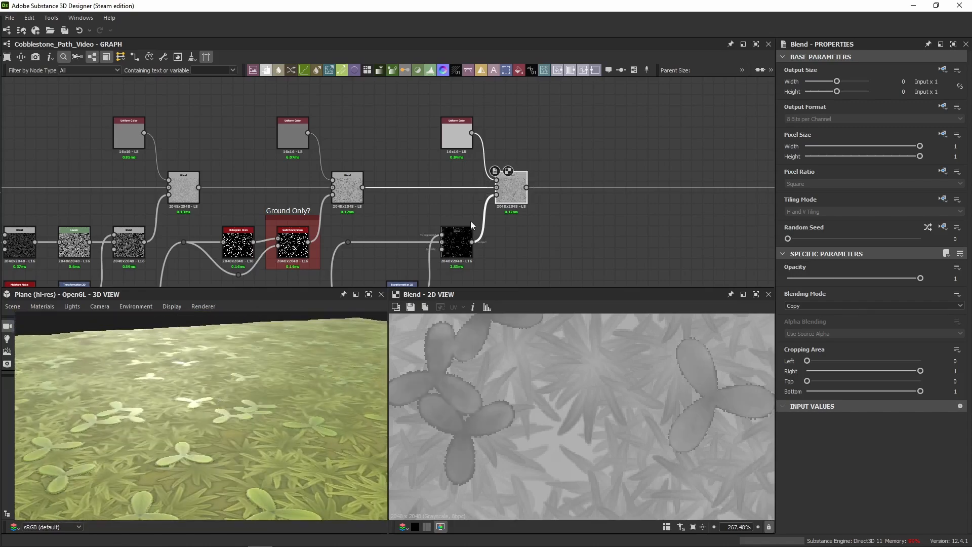
Toggle the final Copy Blend off and on to compare the plants' roughness with and without it
key(shift+d)
key(shift+d)
key(shift+d)
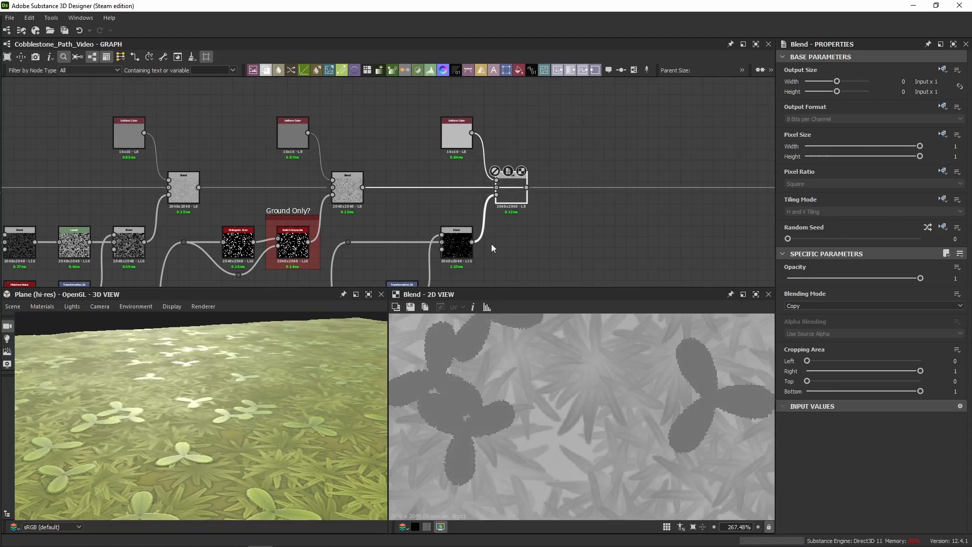
key(shift+d)
mouse_move(250, 405)
mouse_down()
mouse_move(239, 406)
mouse_move(246, 411)
mouse_up()
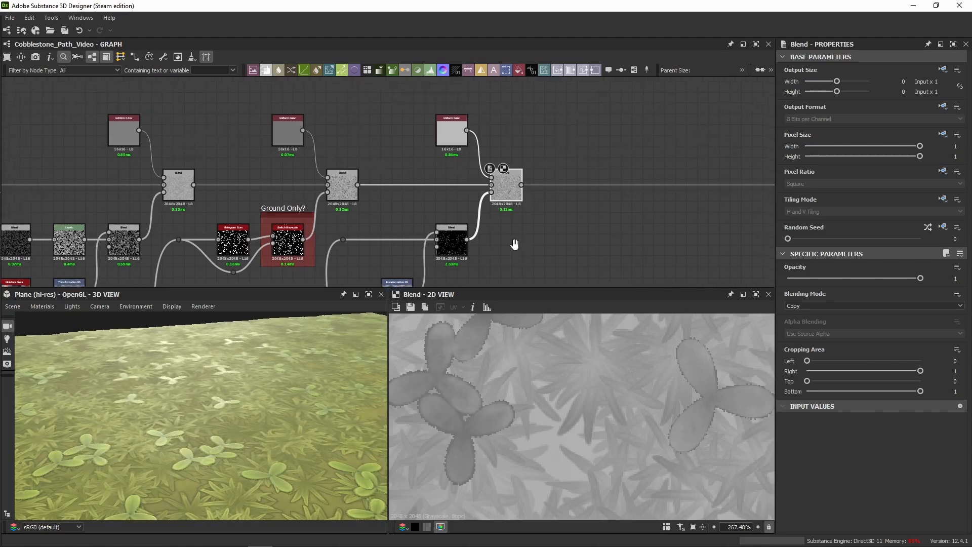
Review the settings of the Subtract Blend, the light Uniform Color and the last Copy Blend in the roughness chain
middle_drag(512, 243, 448, 199)
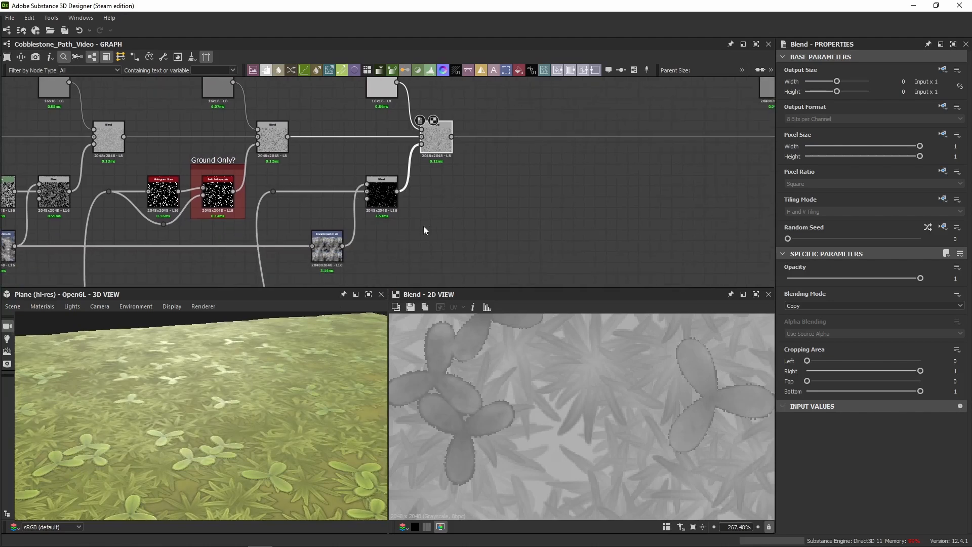
click(381, 192)
middle_drag(514, 199, 511, 214)
click(381, 101)
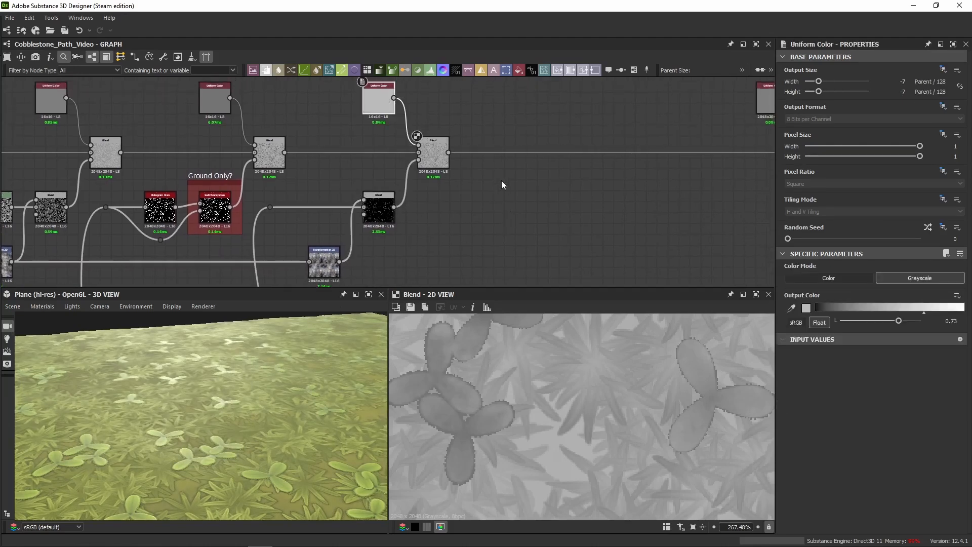
click(433, 152)
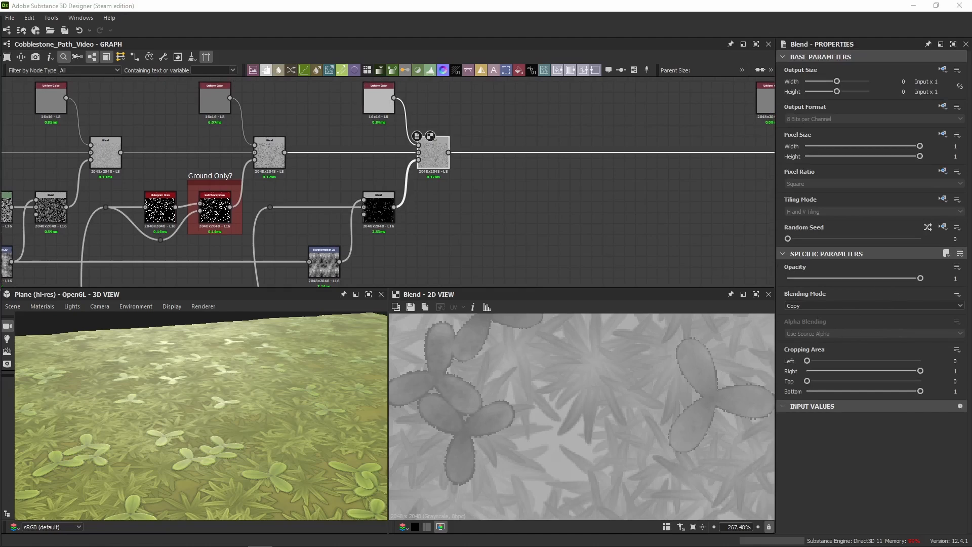
Paste the Uniform Color, Curvature Smooth, Histogram Scan and Blend group, and insert its Blend before the Roughness output
middle_drag(529, 204, 413, 201)
key(ctrl+v)
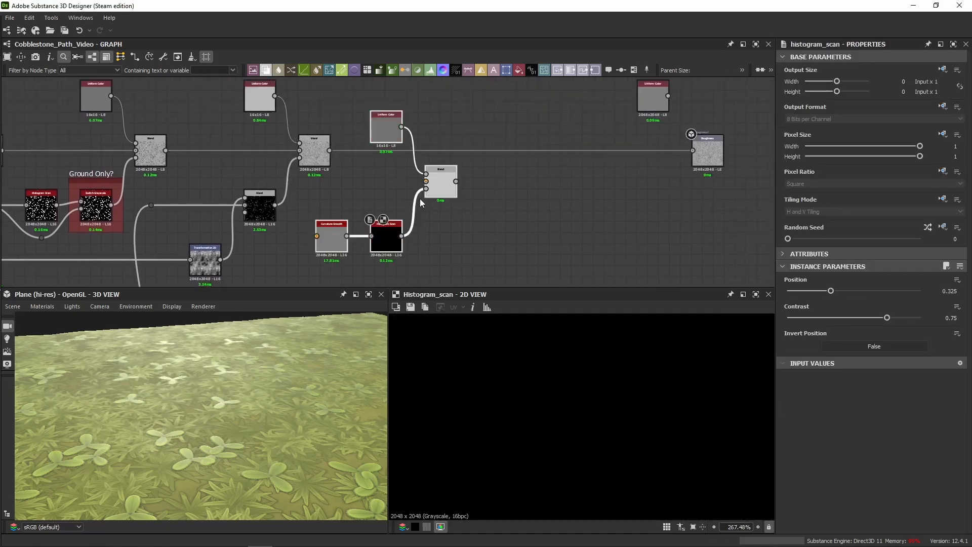
click(366, 217)
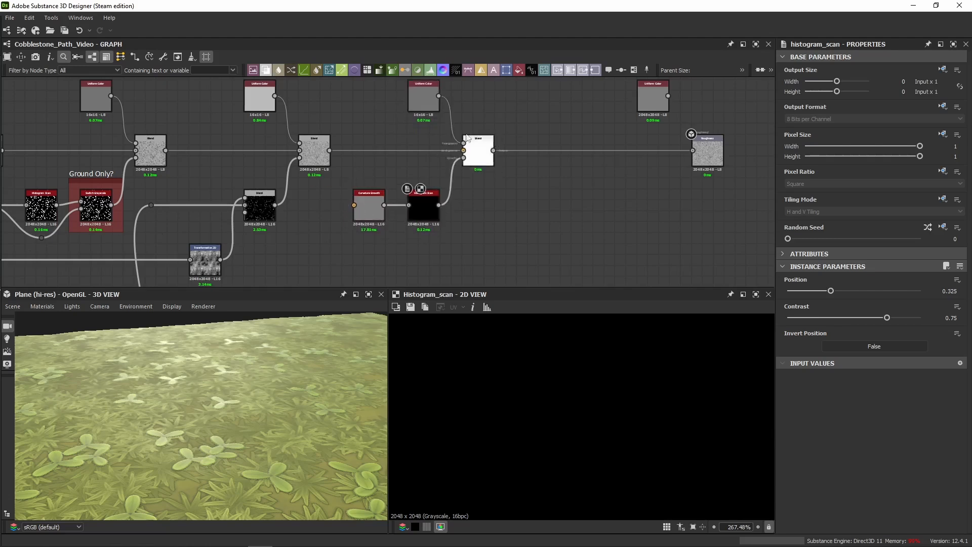
Extend the Normal map's output through a new Dot and connect it to the pasted Curvature Smooth
scroll(400, 150, down, 5)
middle_drag(378, 121, 378, 229)
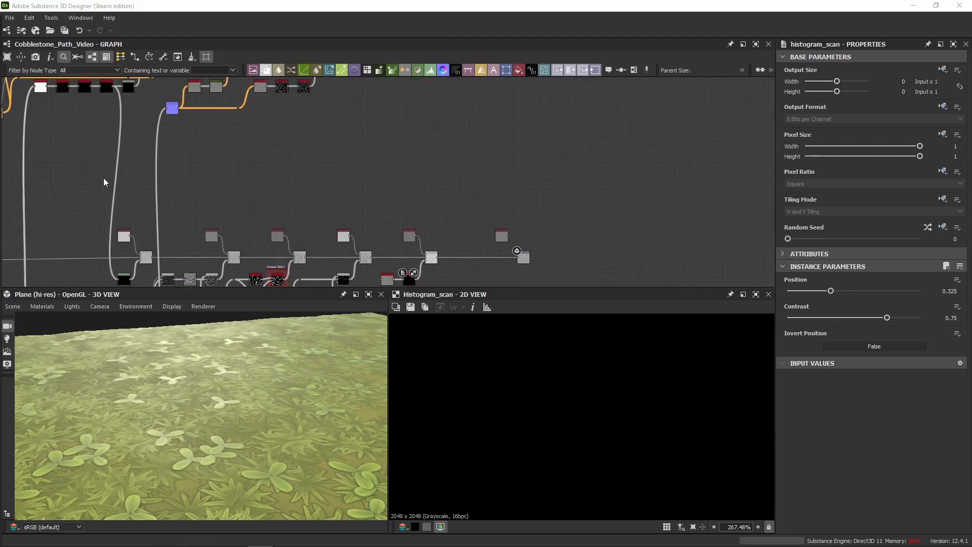
scroll(243, 145, down, 3)
scroll(238, 138, up, 2)
scroll(250, 121, up, 1)
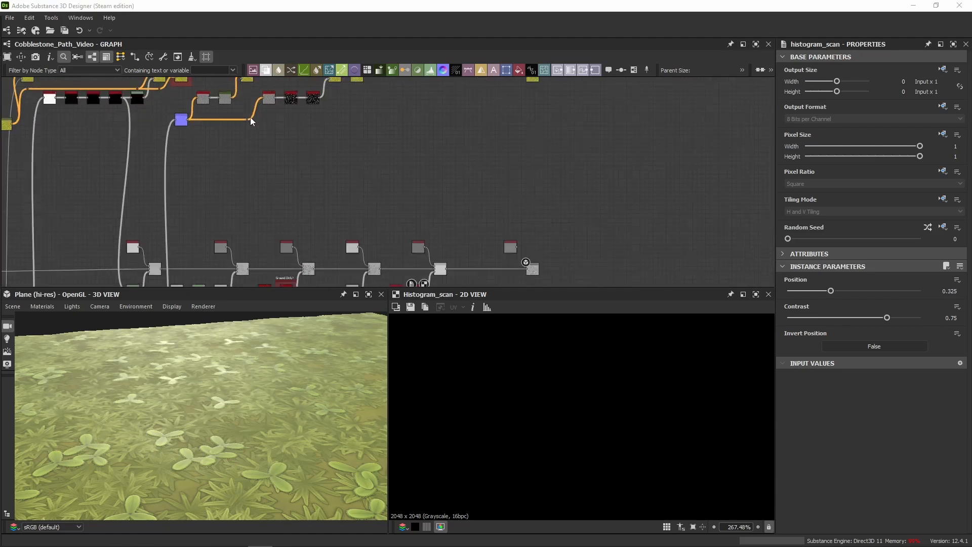
drag(250, 119, 419, 247)
middle_drag(422, 264, 428, 194)
scroll(423, 214, up, 4)
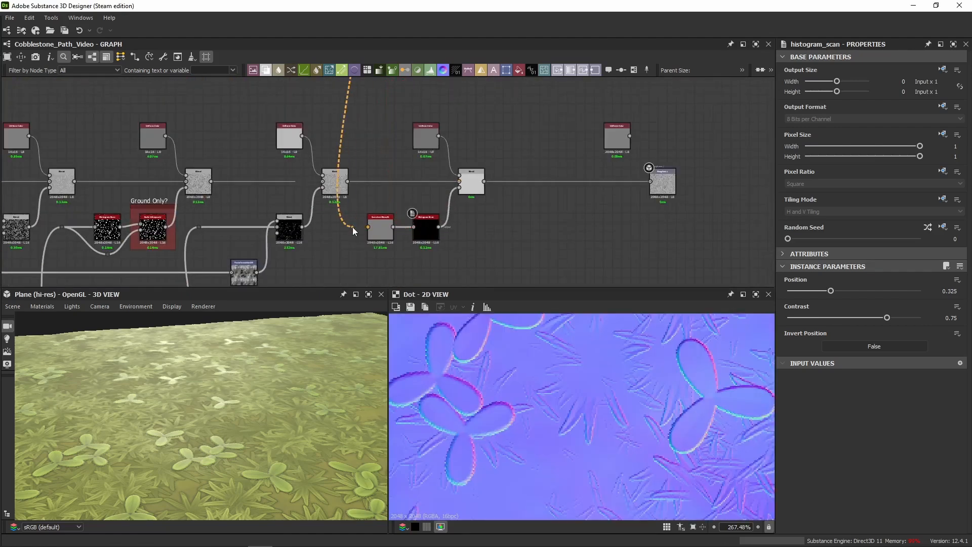
click(375, 231)
Preview the pasted Curvature Smooth and Histogram Scan, and zoom in on the plant edges in the mask
scroll(381, 239, up, 4)
double_click(380, 239)
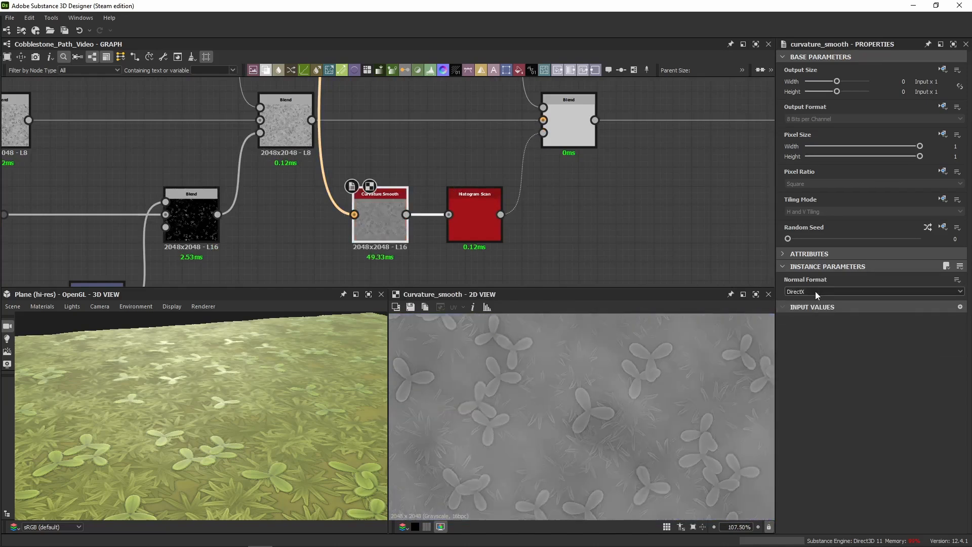
double_click(499, 237)
scroll(592, 398, up, 1)
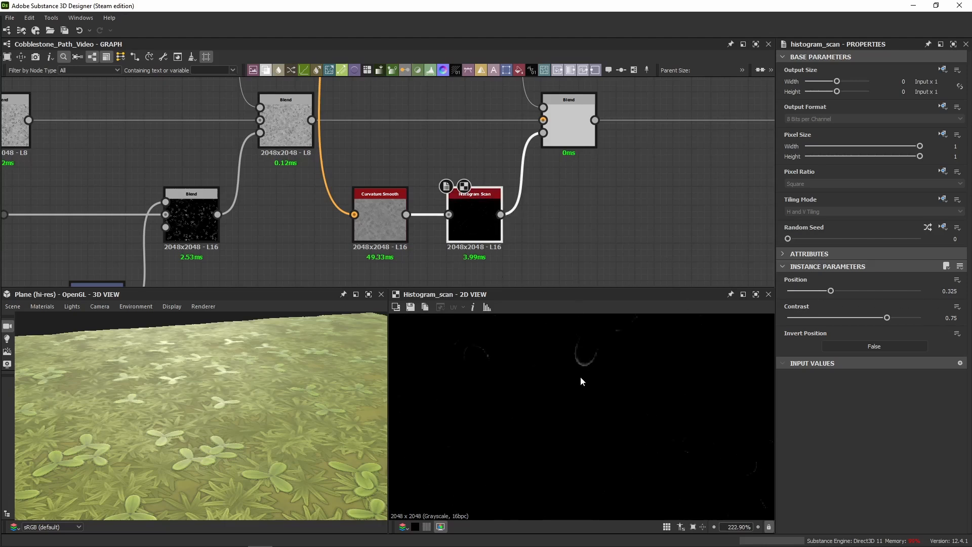
scroll(577, 365, up, 5)
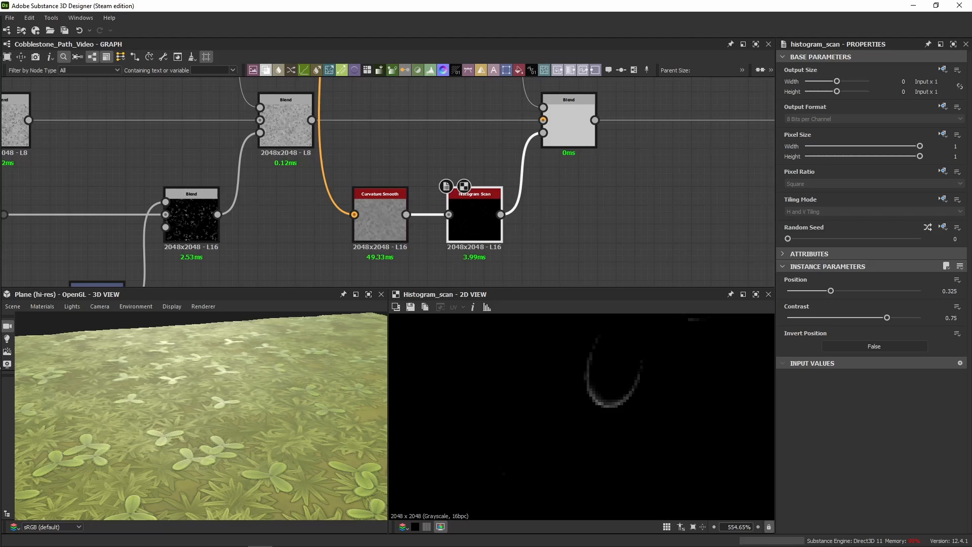
scroll(373, 174, down, 5)
Preview the Normal node that feeds the curvature chain and check its settings and outgoing connections
middle_drag(374, 175, 399, 362)
middle_drag(384, 138, 601, 204)
scroll(244, 240, up, 5)
double_click(212, 200)
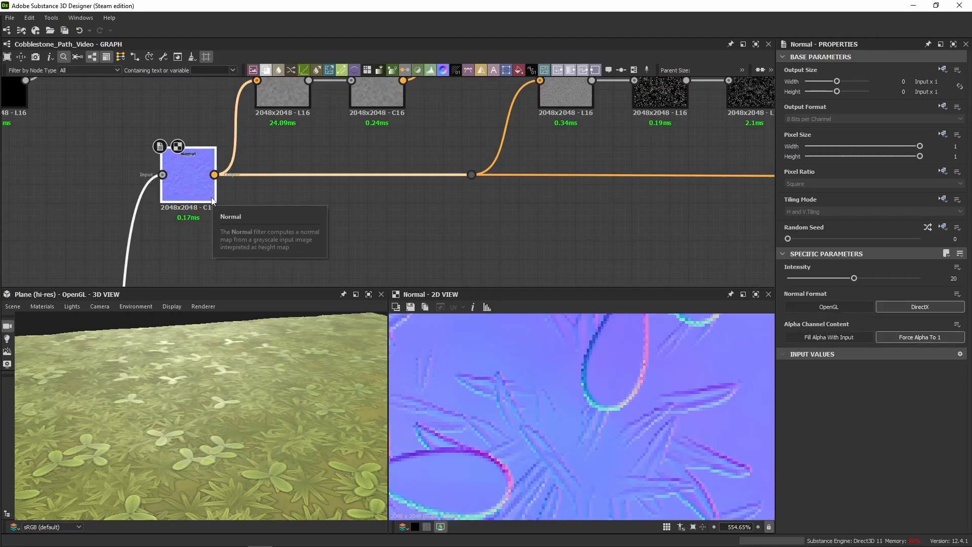
scroll(353, 238, down, 4)
middle_drag(583, 253, 549, 208)
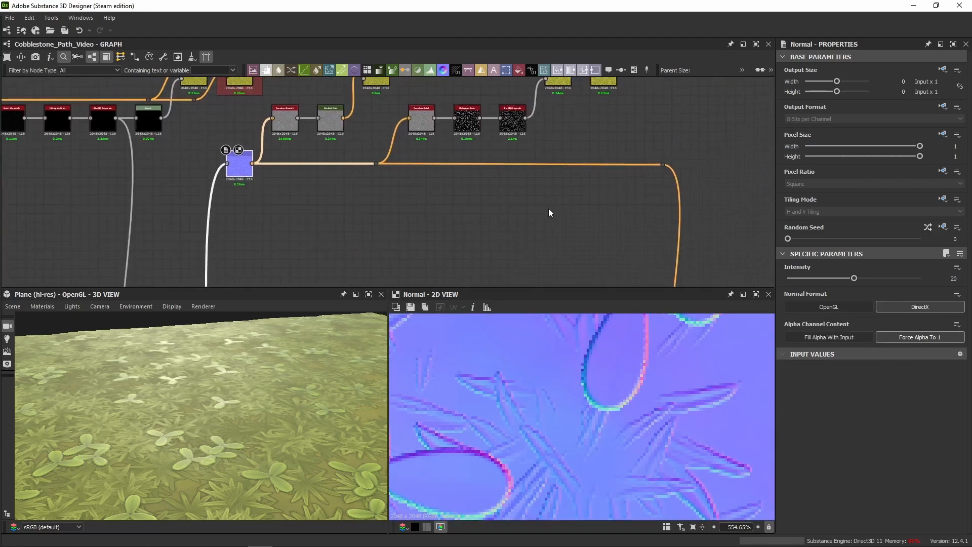
Set the graph's Ground Only? preview parameter to False and preview the pasted Curvature Smooth on the stones
click(557, 213)
double_click(560, 215)
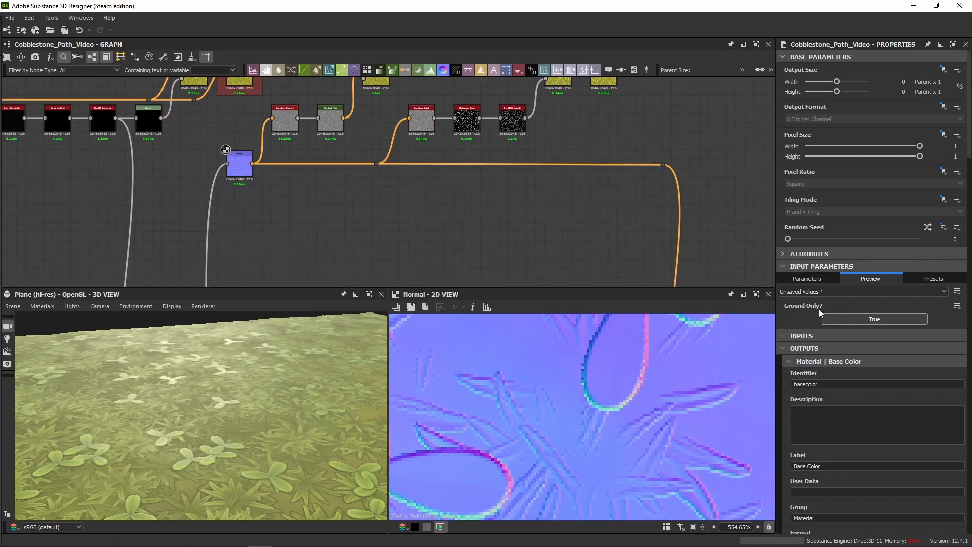
click(842, 315)
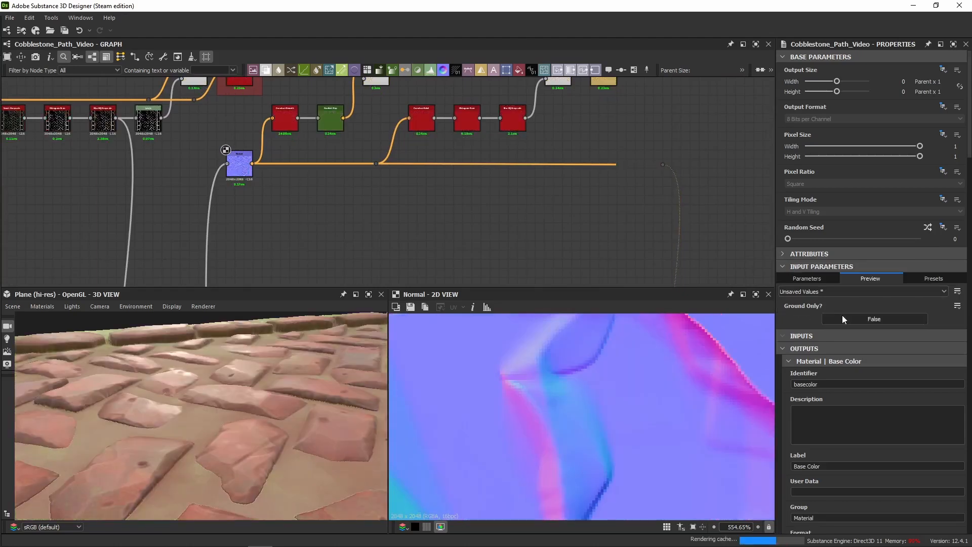
middle_drag(517, 239, 474, 180)
scroll(506, 243, down, 5)
middle_drag(506, 243, 436, 162)
scroll(485, 248, up, 3)
scroll(485, 253, up, 3)
double_click(448, 203)
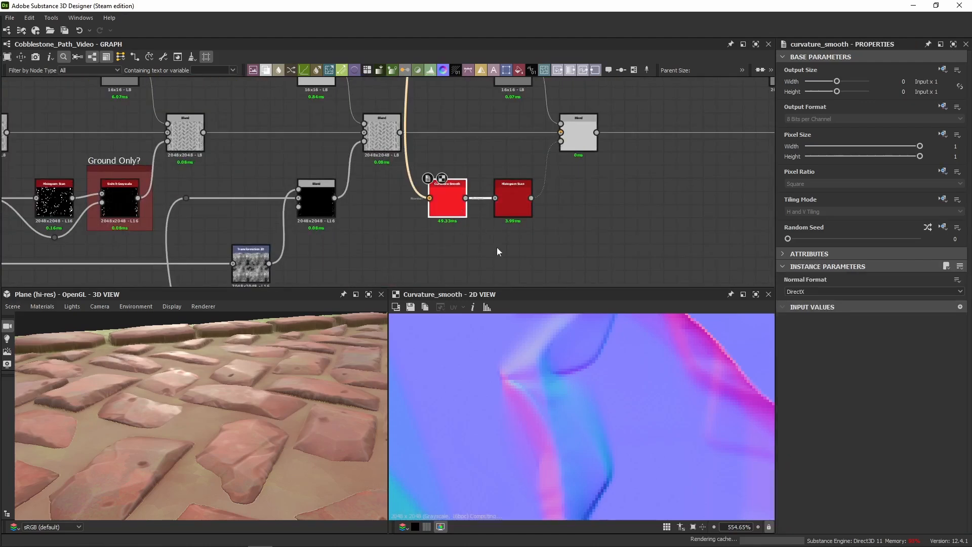
scroll(555, 380, up, 5)
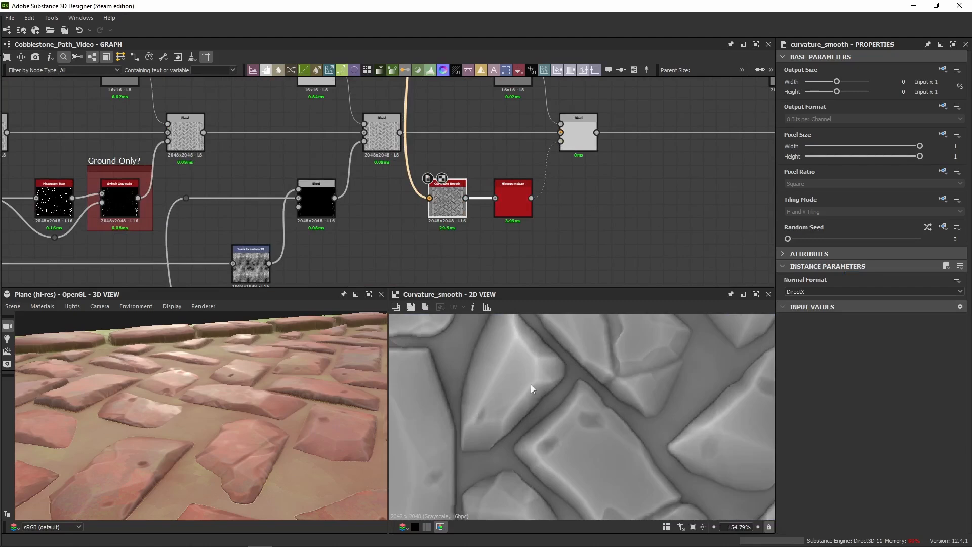
Preview the pasted Histogram Scan's stone-edge mask and check the Uniform Color that it blends in
double_click(523, 210)
scroll(624, 375, down, 8)
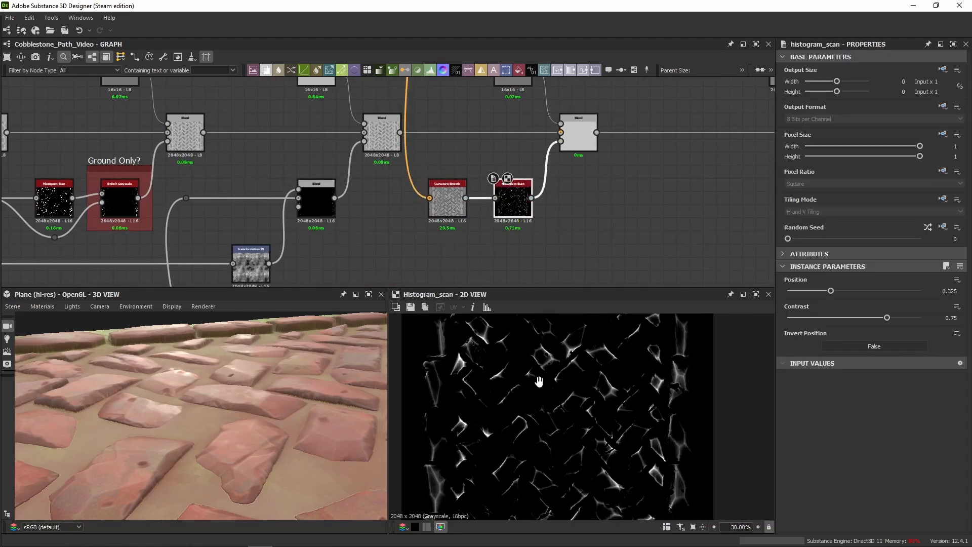
scroll(551, 371, up, 2)
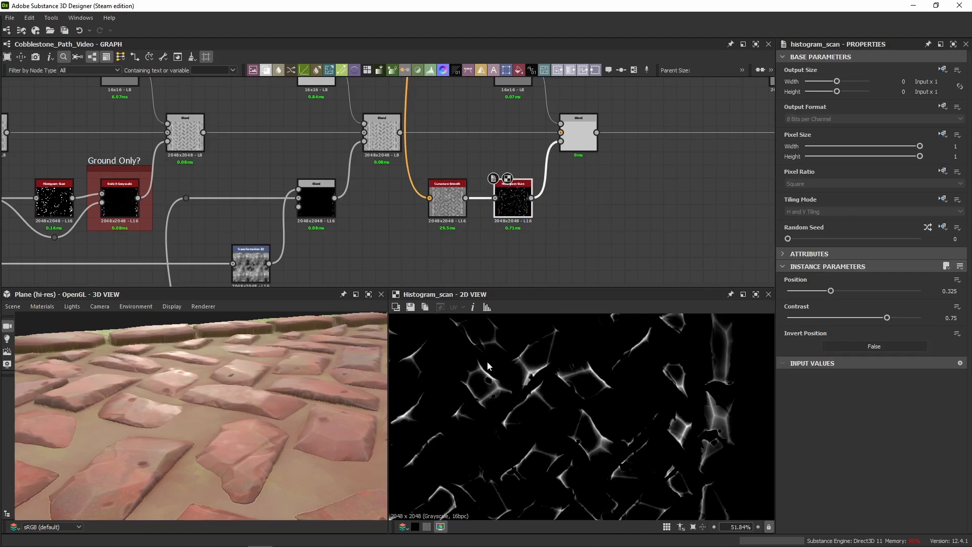
middle_drag(485, 103, 435, 172)
double_click(472, 179)
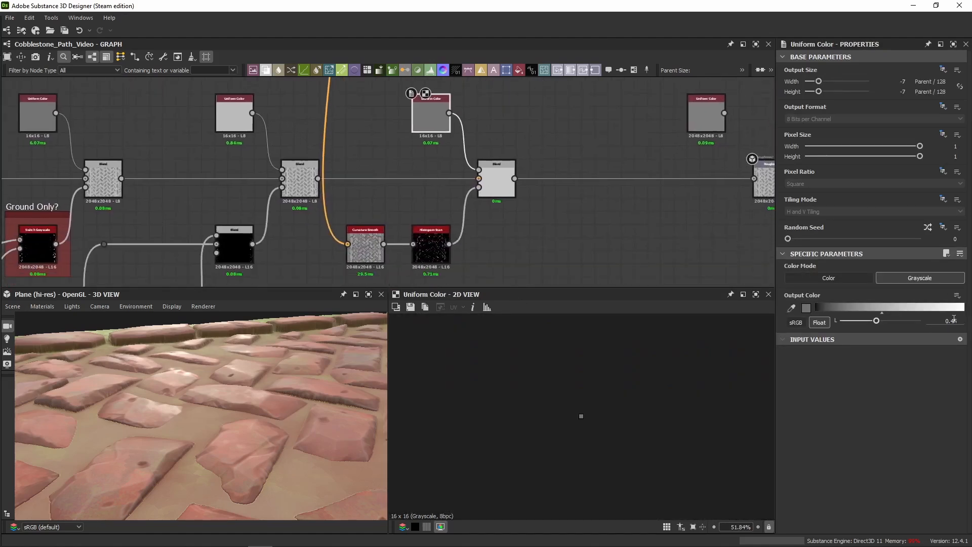
click(446, 258)
double_click(447, 258)
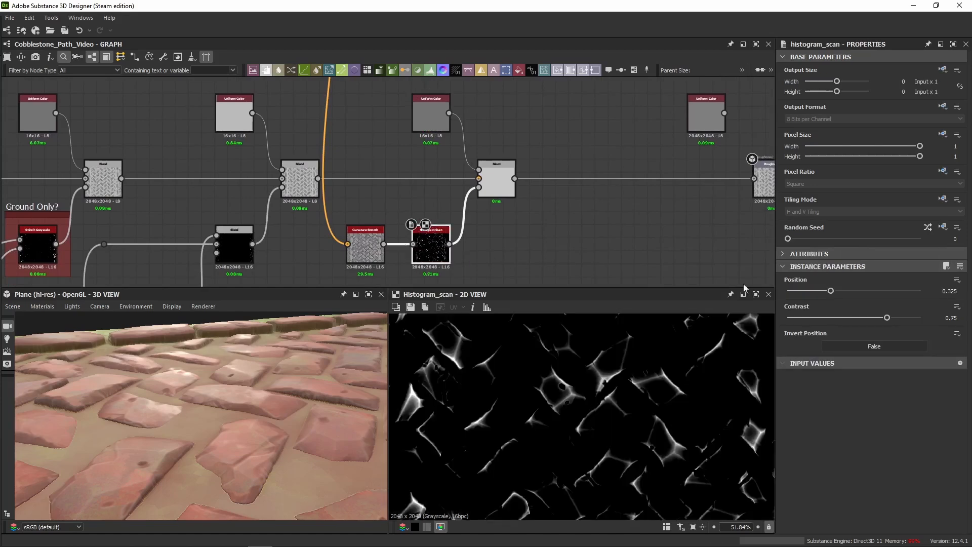
Preview the new Blend and insert it into the roughness chain between the preceding Blend and the Roughness output
double_click(514, 190)
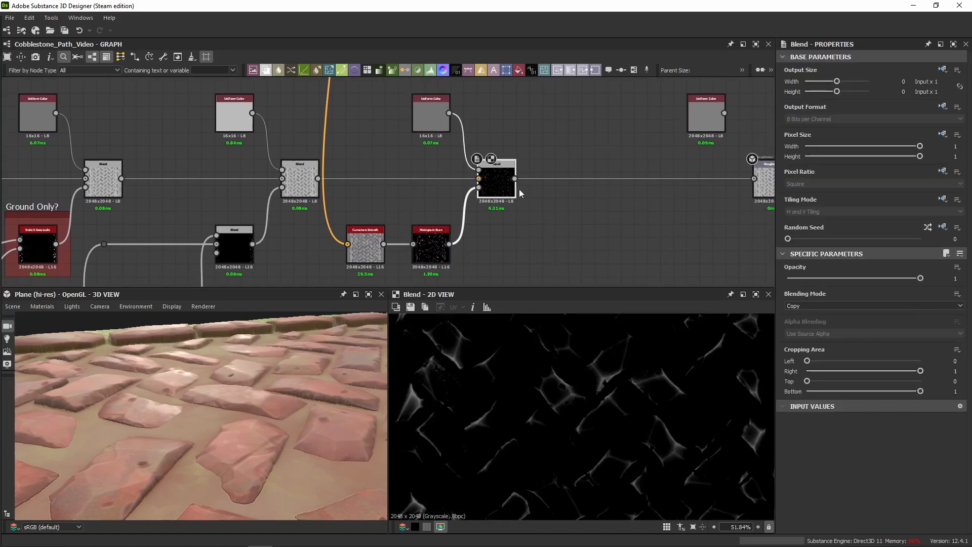
scroll(199, 411, up, 4)
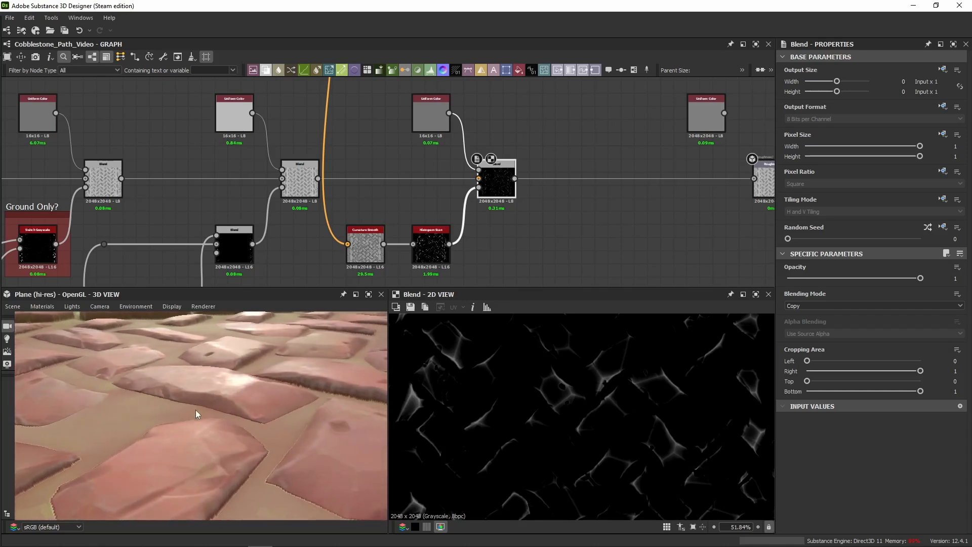
scroll(210, 433, up, 3)
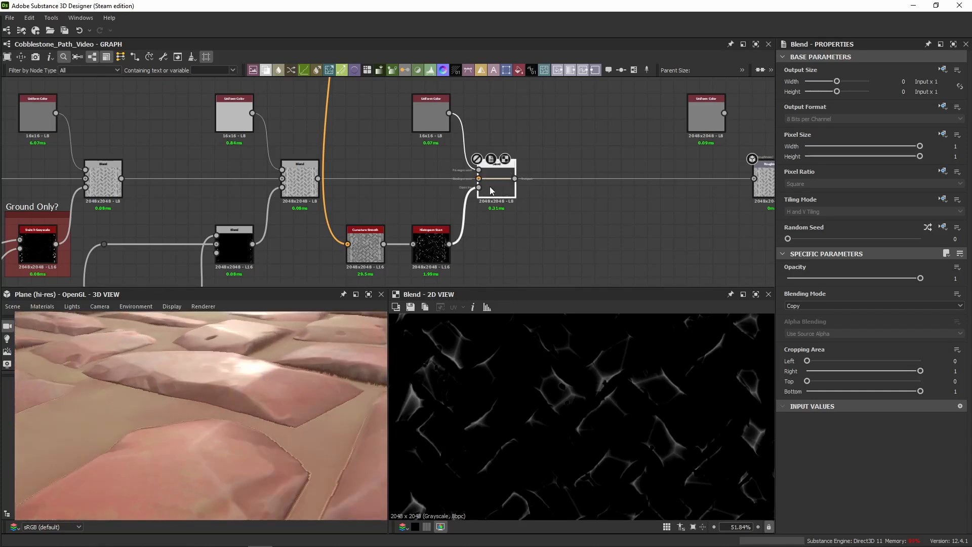
drag(490, 190, 490, 212)
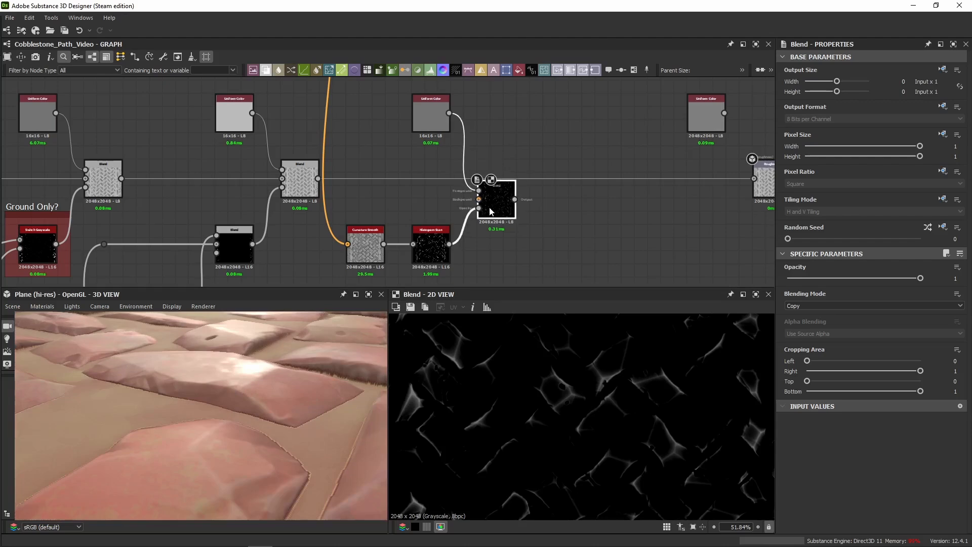
drag(317, 178, 754, 178)
drag(506, 208, 506, 187)
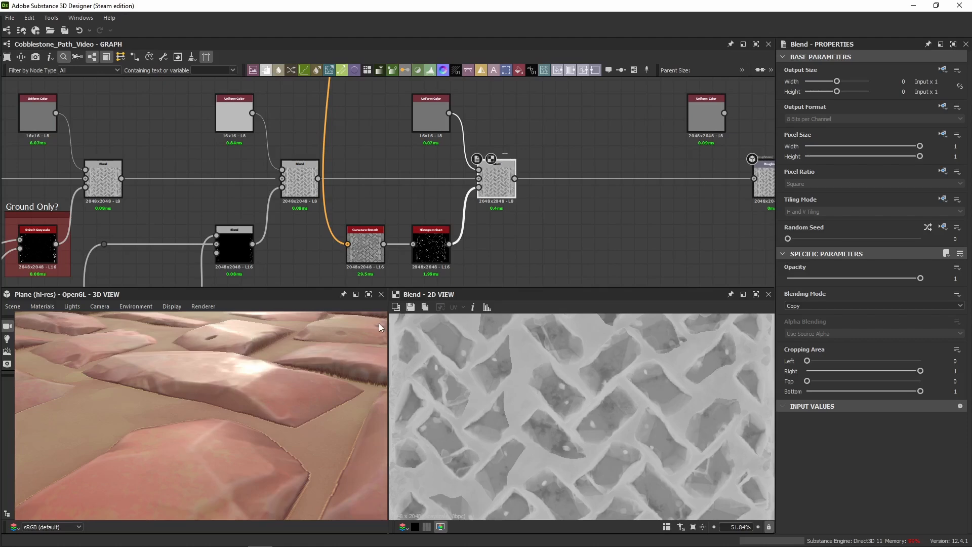
Examine the roughness highlights on the stones in the 3D view, close up and from several angles
scroll(205, 409, down, 6)
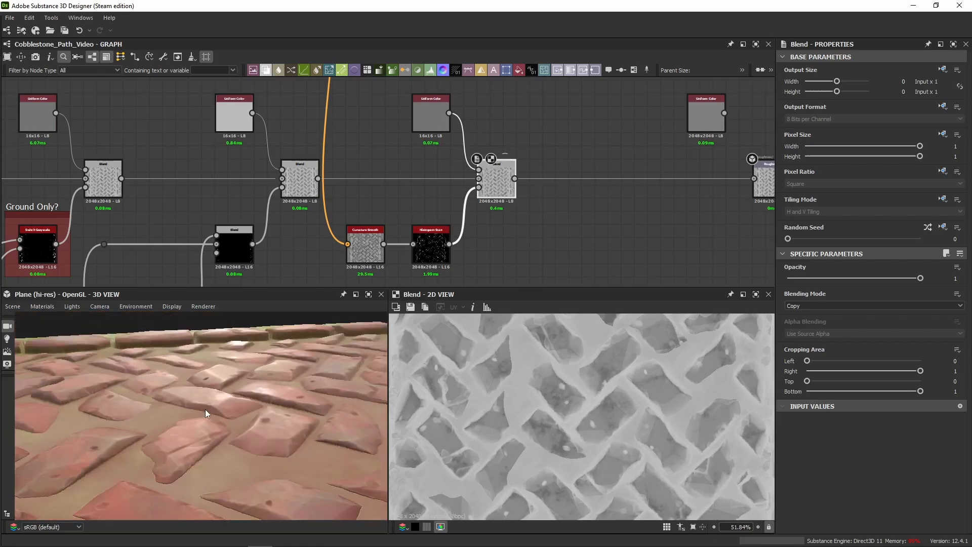
mouse_move(205, 409)
mouse_down()
mouse_move(195, 406)
mouse_move(218, 403)
mouse_move(206, 391)
mouse_up()
scroll(206, 392, up, 5)
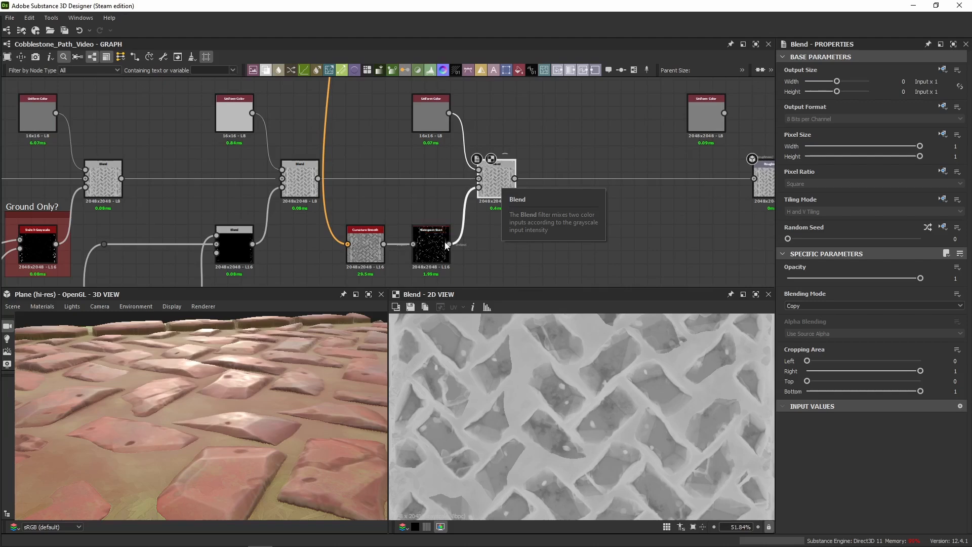
mouse_move(264, 368)
mouse_down()
mouse_move(244, 398)
mouse_move(227, 370)
mouse_move(269, 365)
mouse_up()
scroll(236, 394, down, 5)
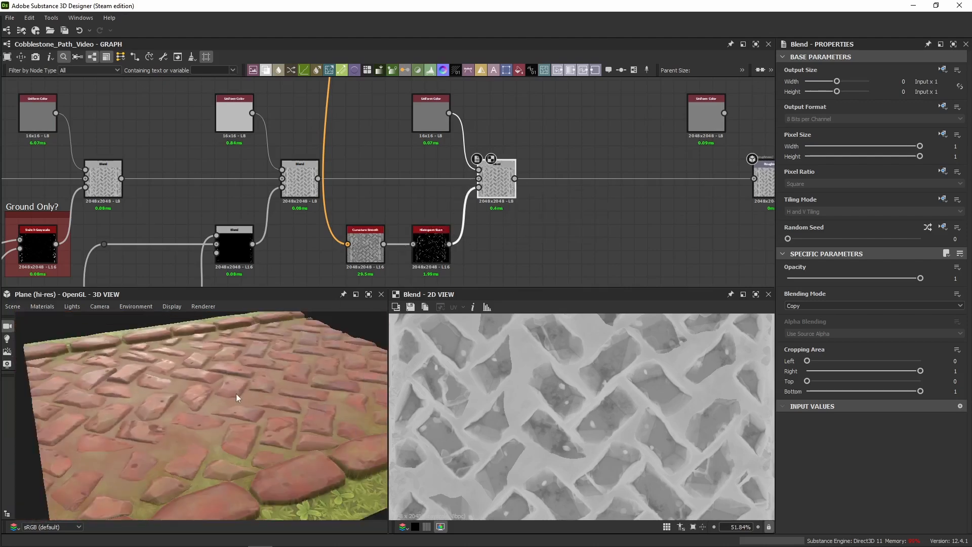
drag(236, 393, 256, 393)
middle_drag(477, 240, 462, 217)
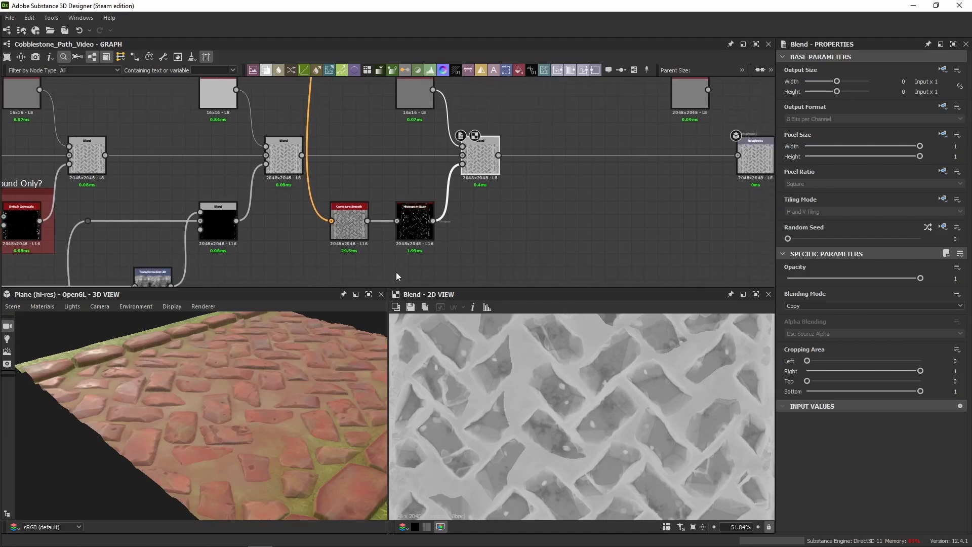
drag(284, 393, 228, 397)
Preview the ground-only variant in 3D with Ground Only? set to True, and set the parameter back to False
click(535, 236)
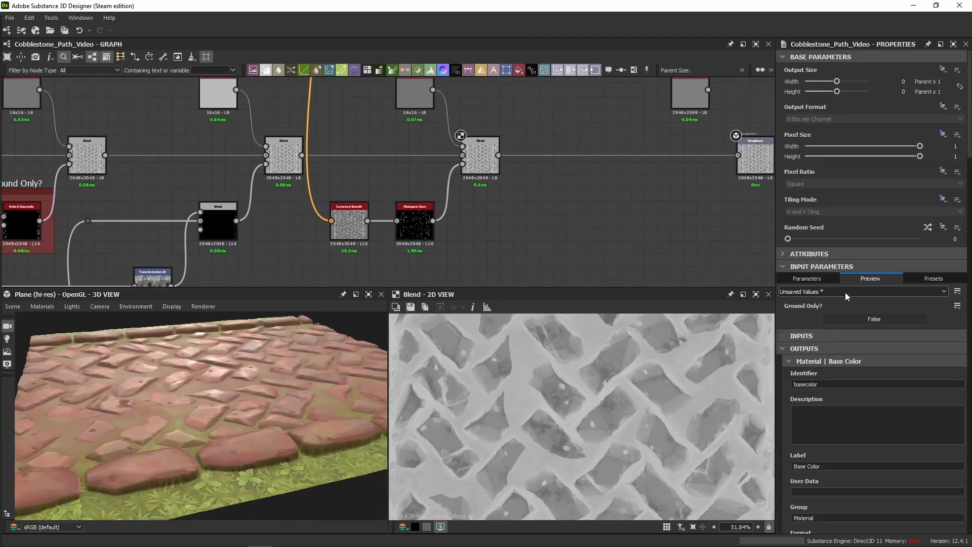
click(871, 317)
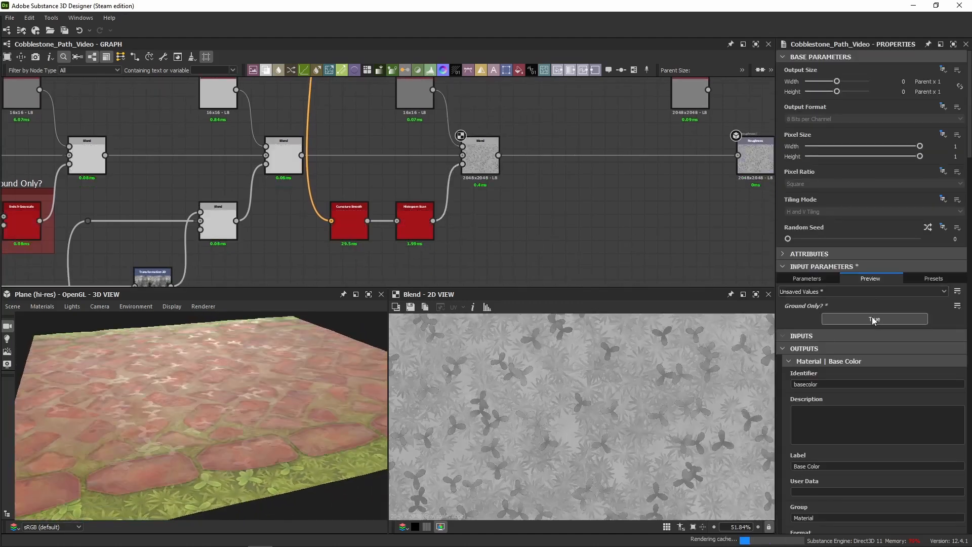
drag(299, 385, 285, 350)
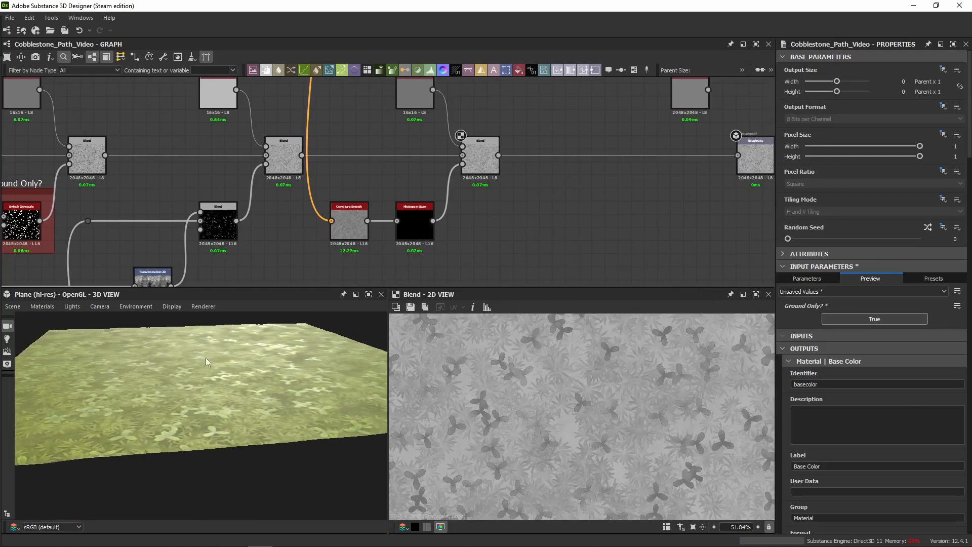
drag(205, 357, 176, 364)
click(874, 318)
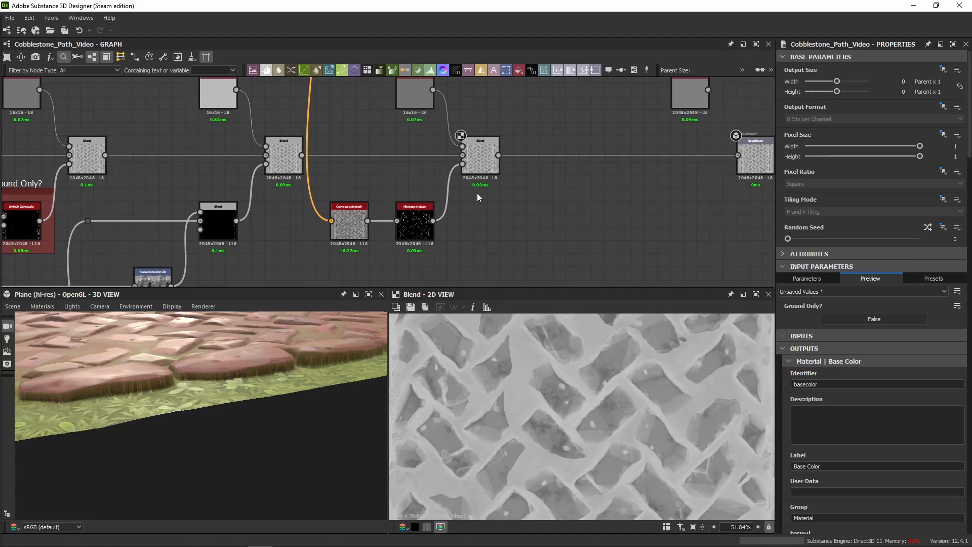
Review the whole cobblestone plane in 3D and preview the Roughness output node
scroll(491, 217, down, 5)
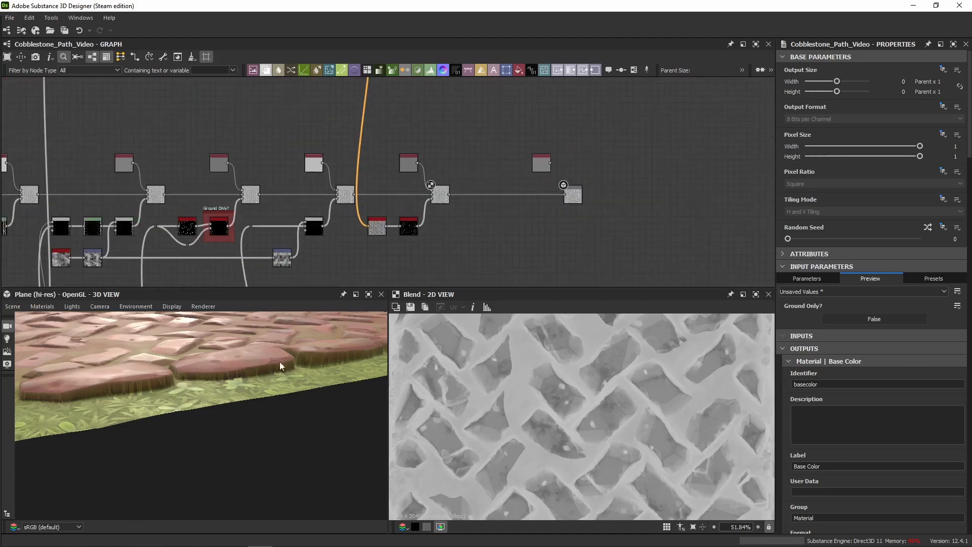
drag(279, 362, 248, 355)
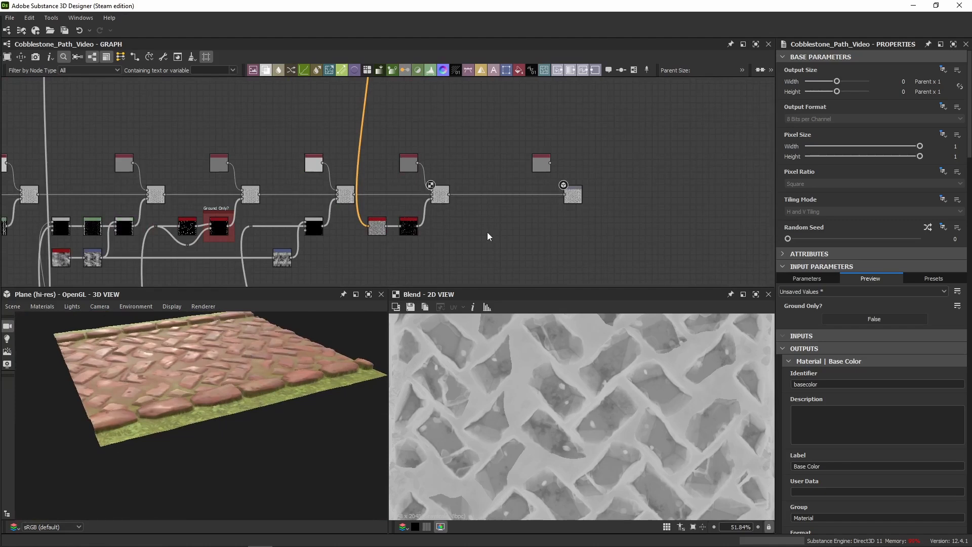
double_click(567, 198)
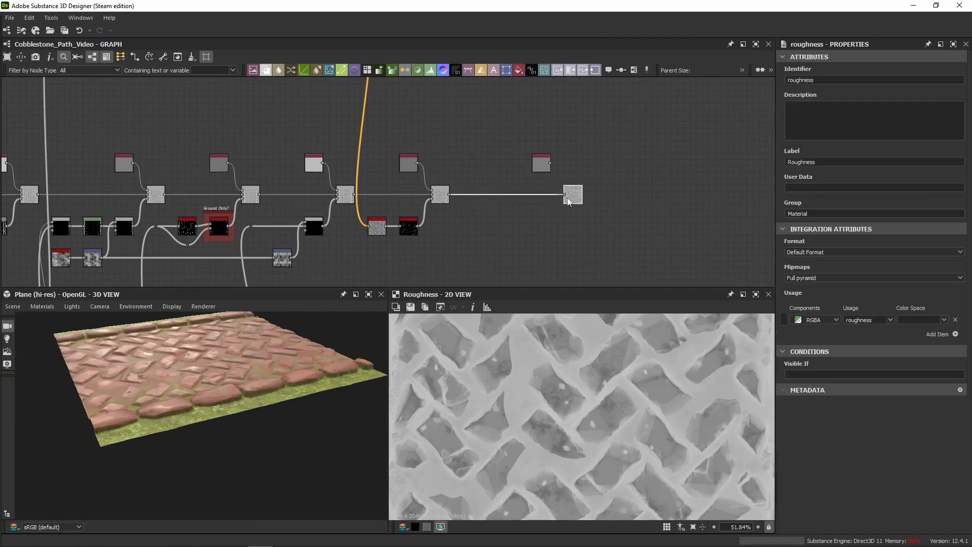